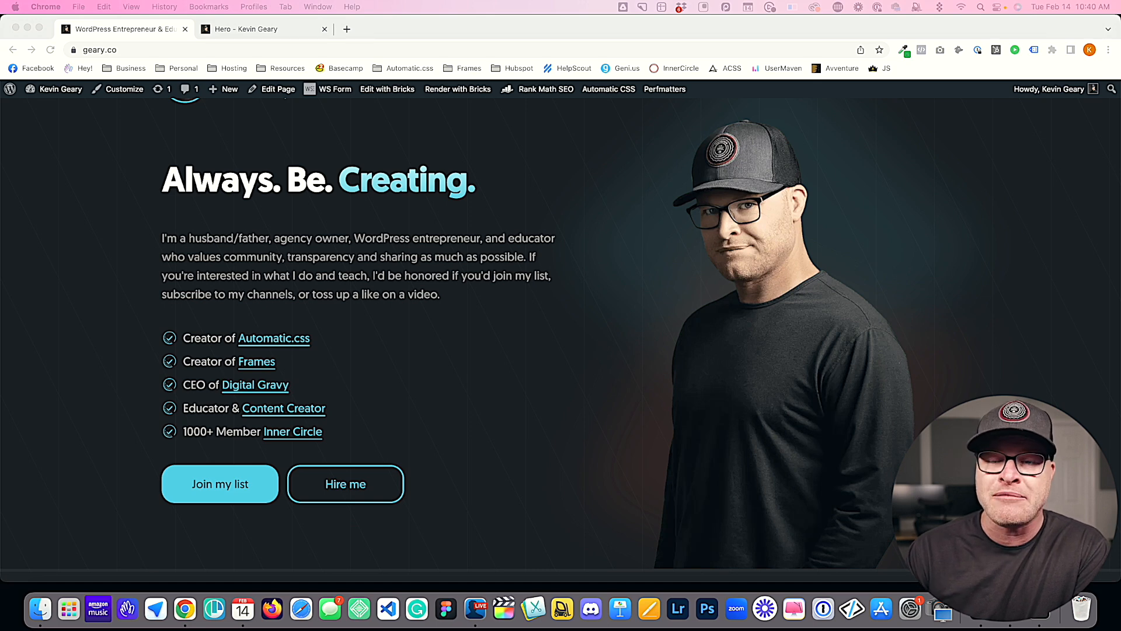
Step: Examine the live homepage from the hero to the Inner Circle section, looking at the blurred glow accents behind the content
scroll(561, 327, up, 1)
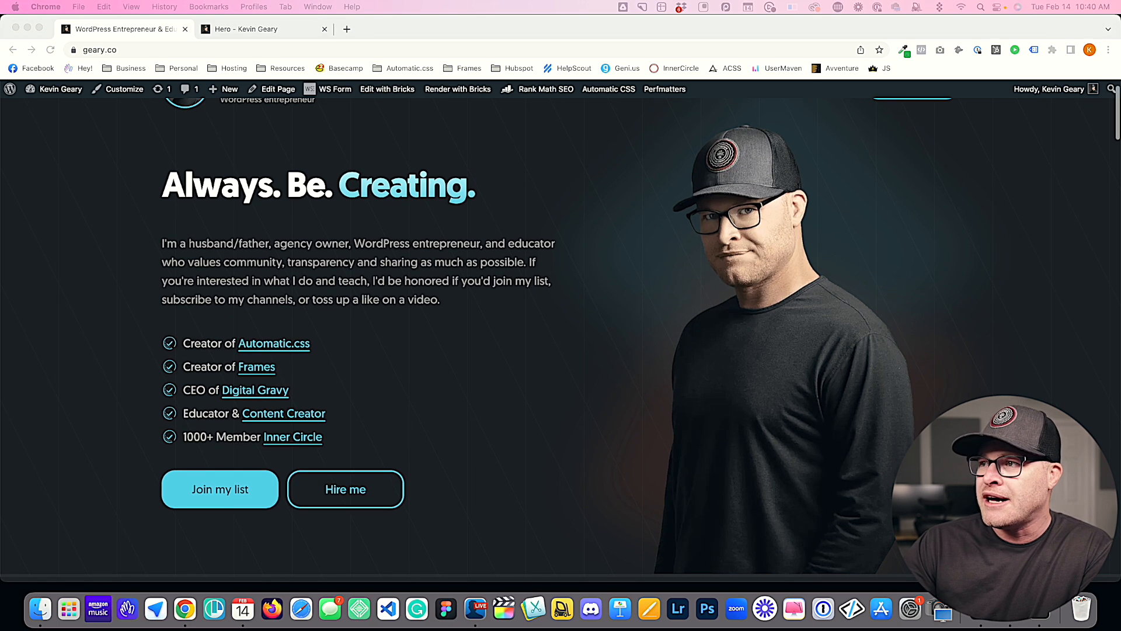
scroll(560, 327, down, 1)
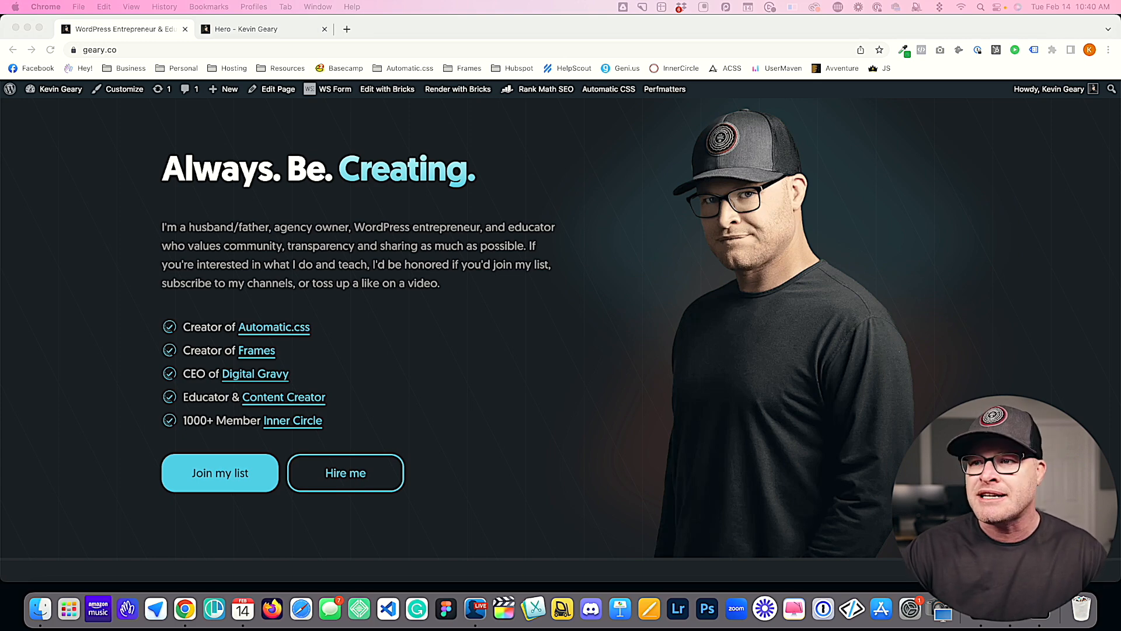
scroll(560, 328, down, 20)
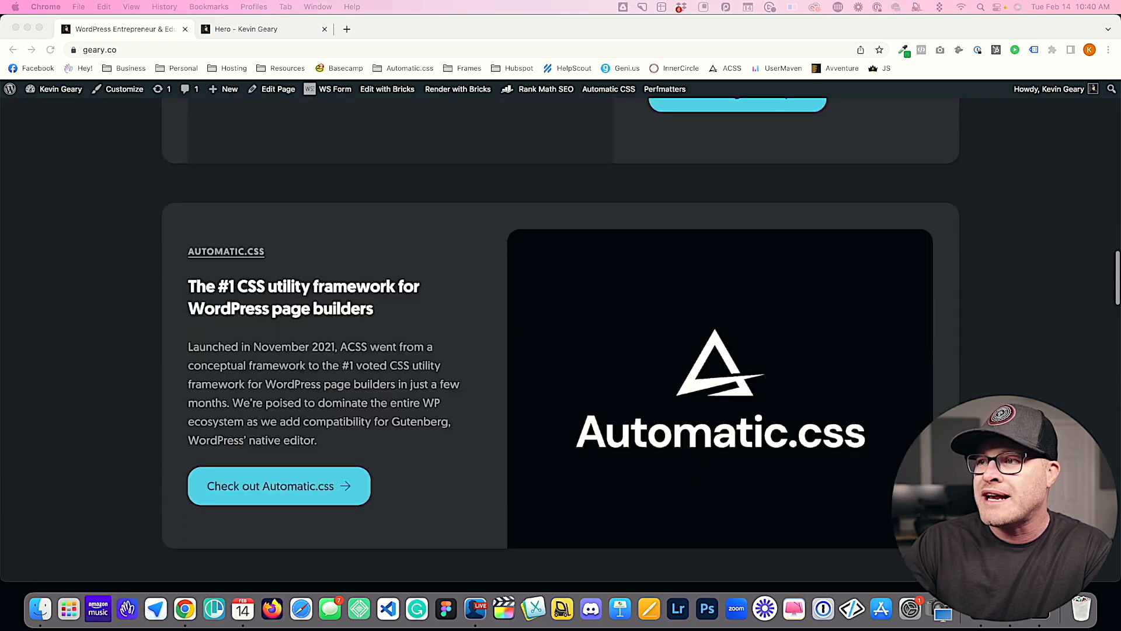
scroll(561, 327, down, 20)
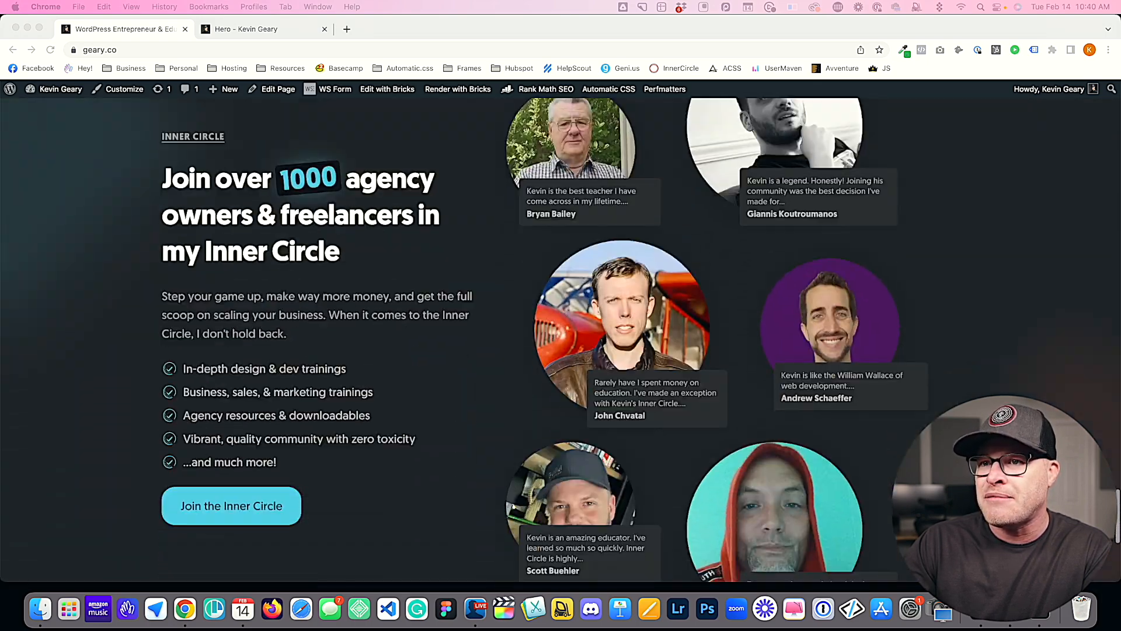
scroll(561, 327, down, 4)
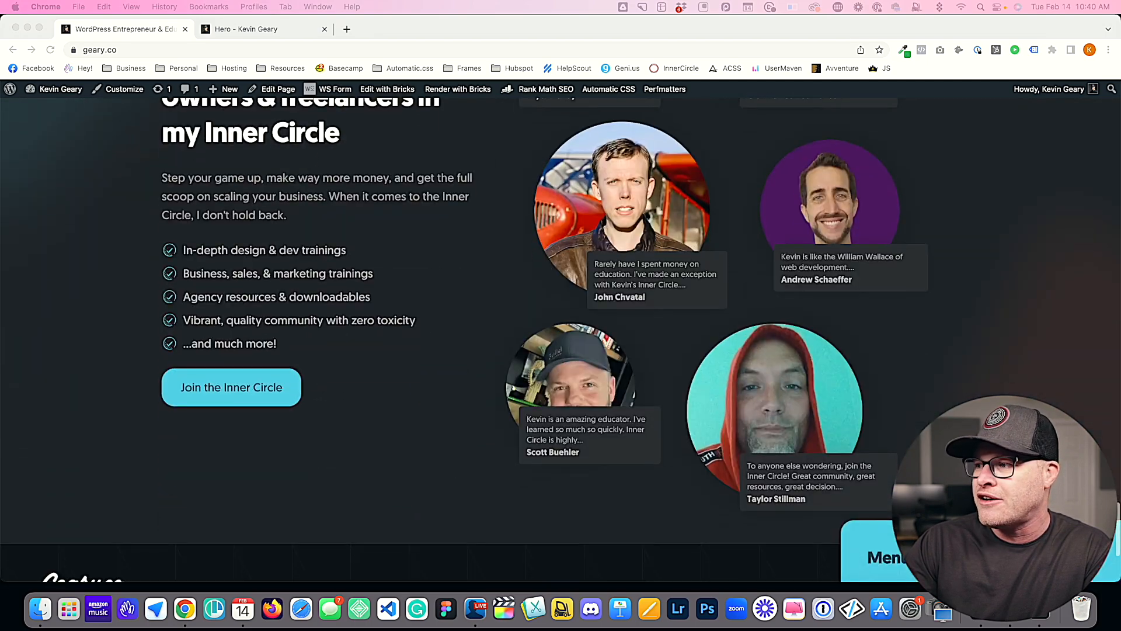
scroll(561, 328, up, 3)
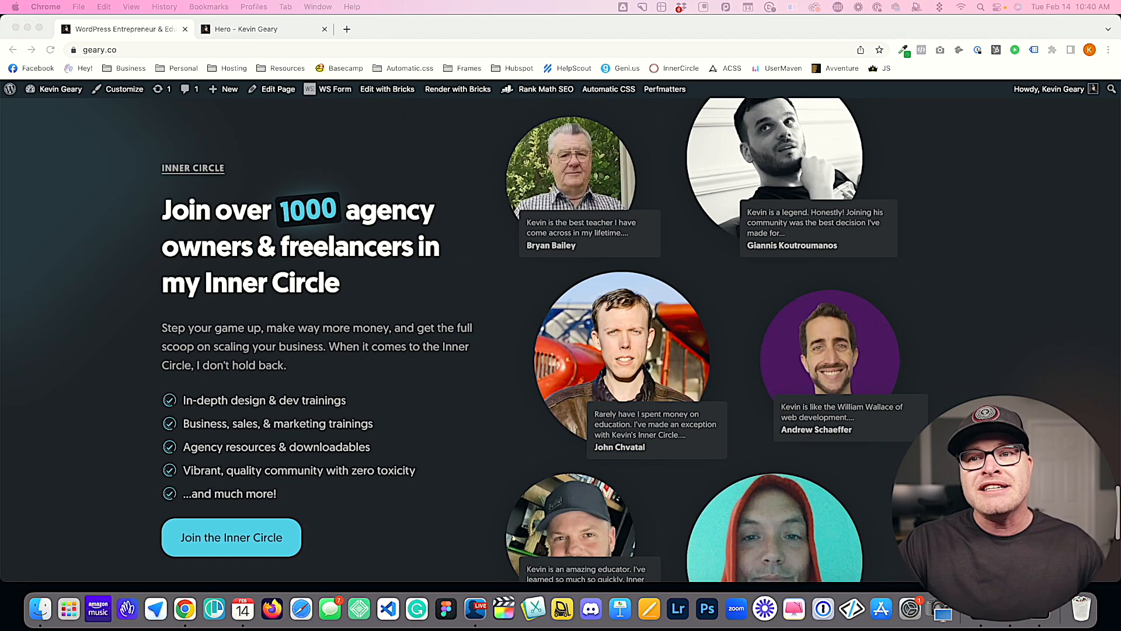
scroll(561, 327, up, 3)
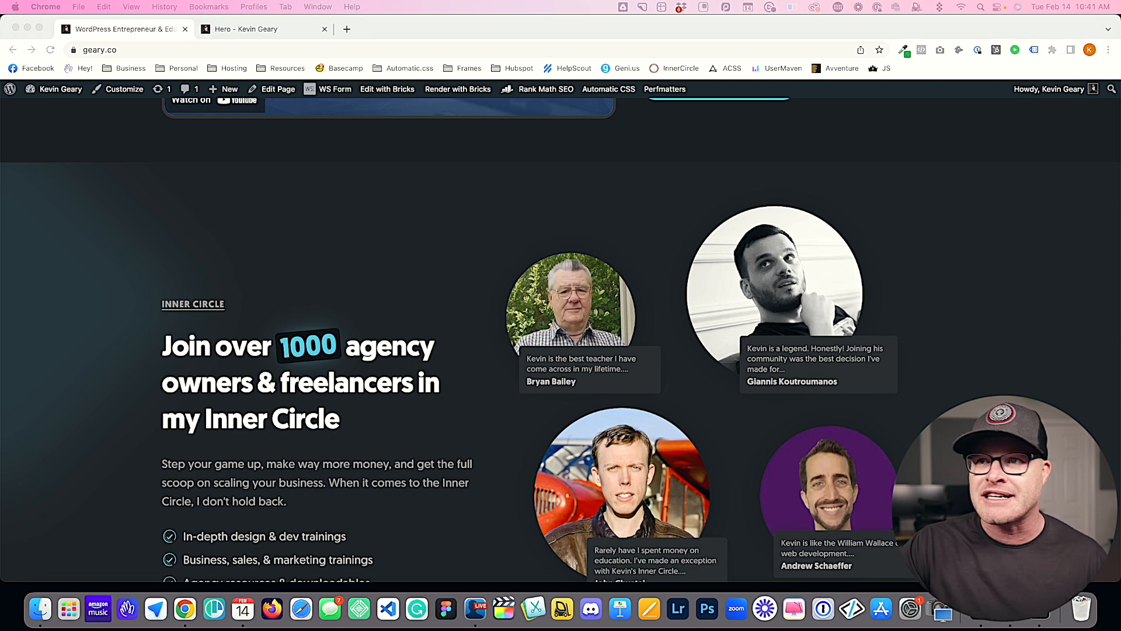
scroll(561, 339, up, 15)
scroll(561, 339, down, 5)
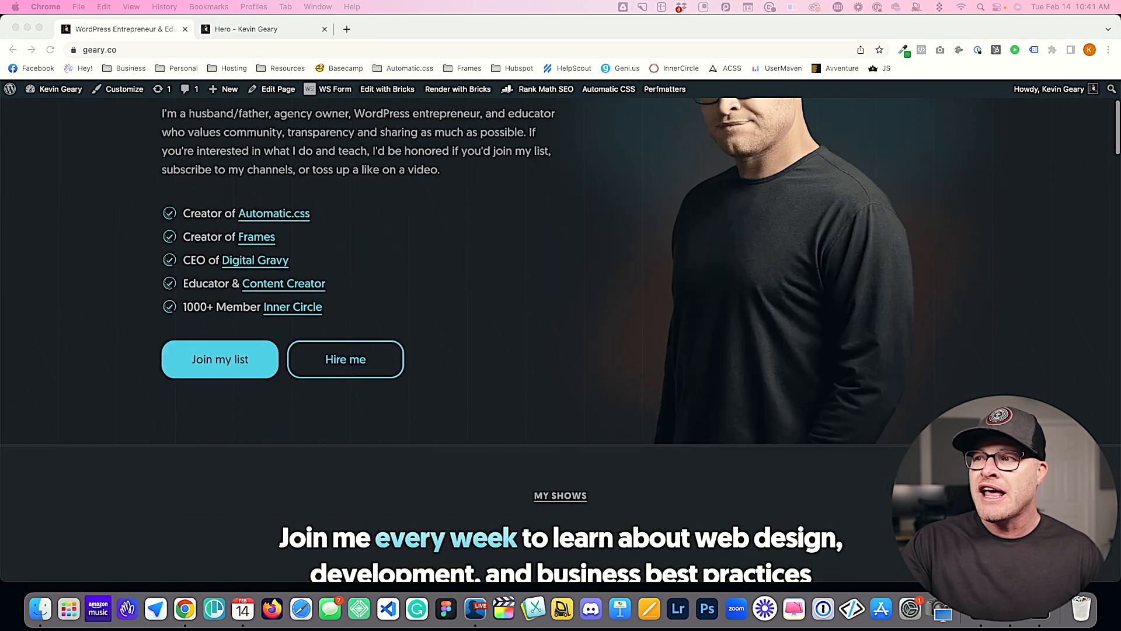
scroll(560, 339, up, 3)
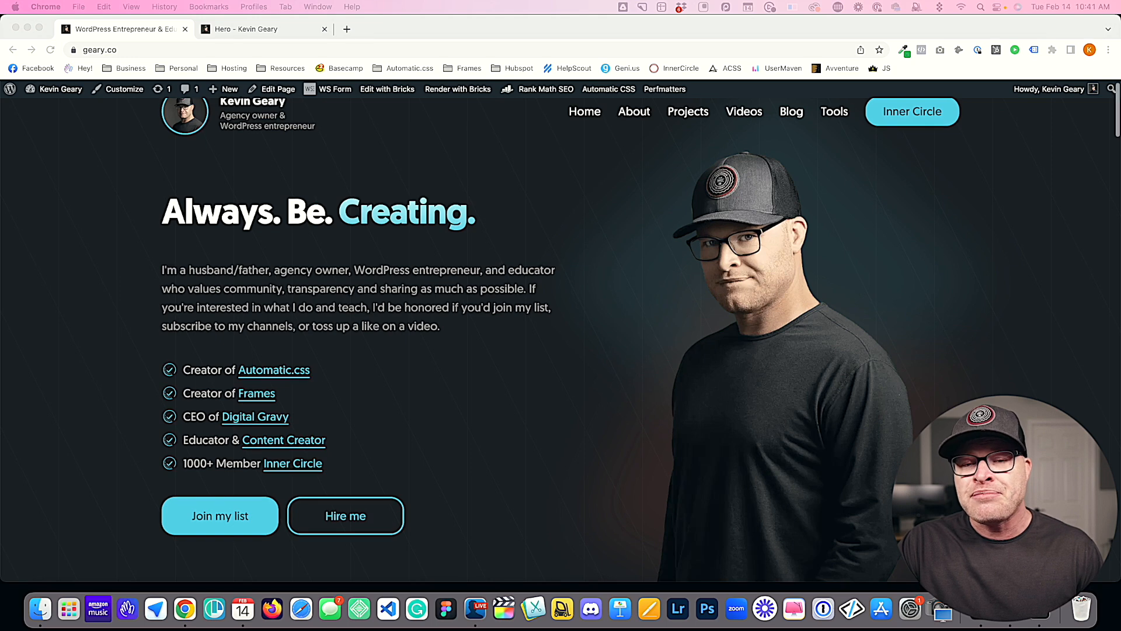
scroll(457, 339, down, 2)
scroll(458, 339, up, 3)
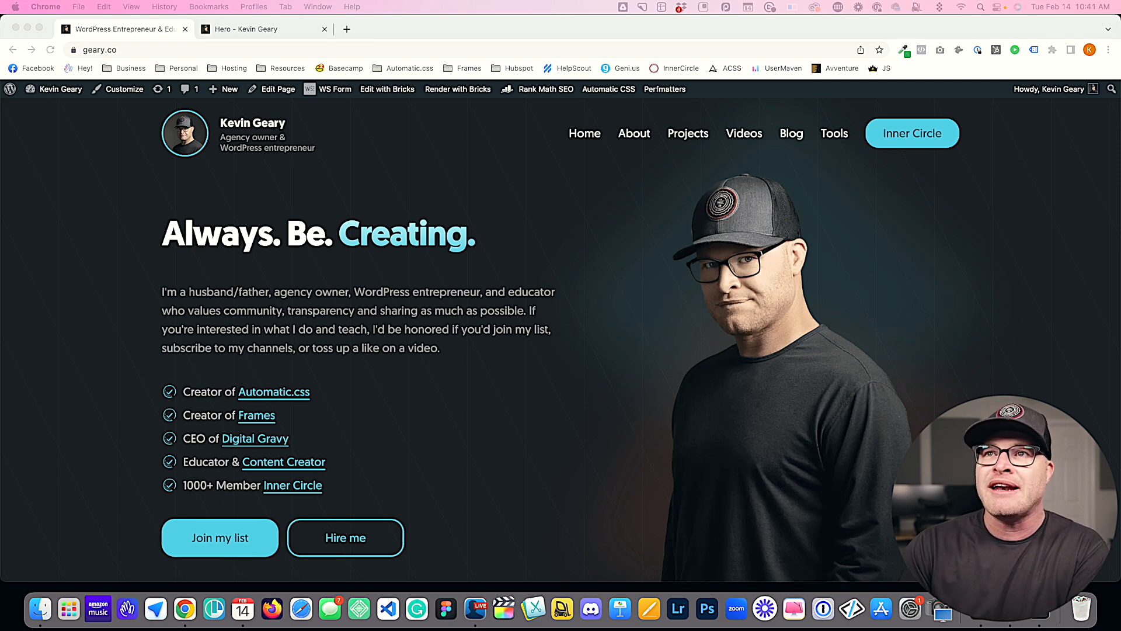
Step: Switch to the Hero page in the Bricks editor and select the portrait image in the hero section
click(280, 29)
click(827, 284)
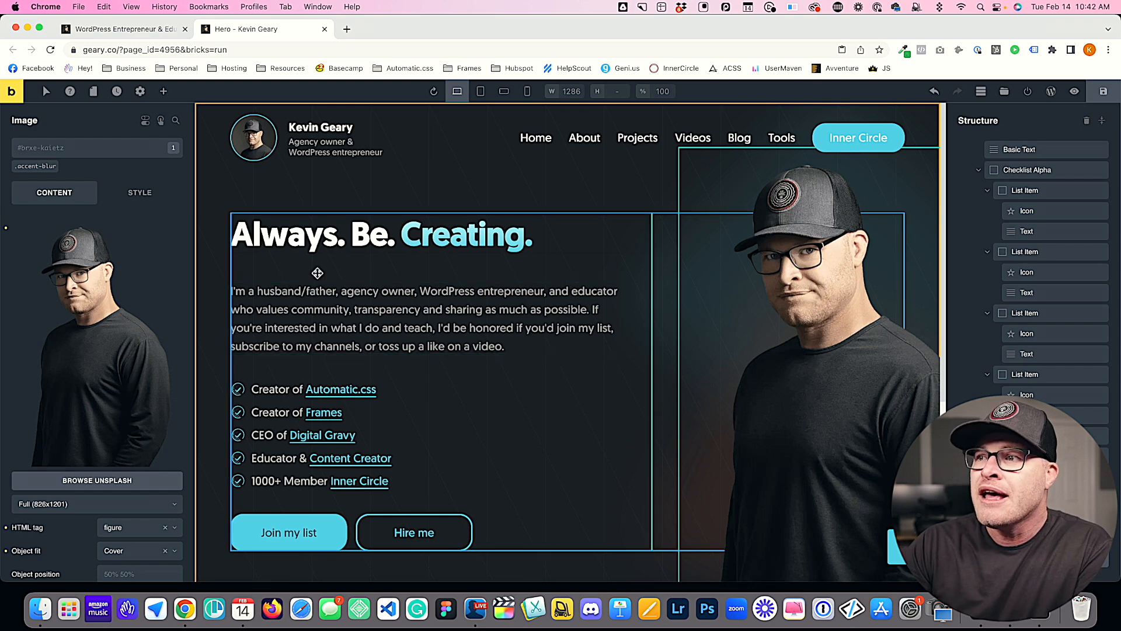
scroll(335, 275, down, 5)
scroll(335, 281, up, 10)
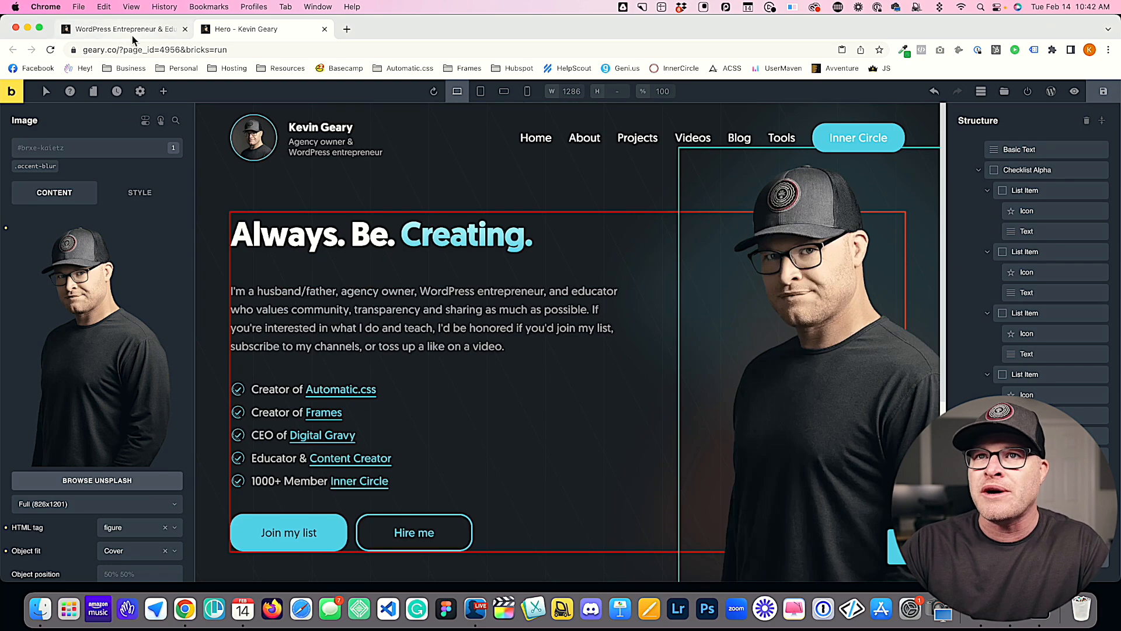
Step: Go back to the live homepage and examine the blurred background accents around the Inner Circle section
key(ctrl+shift+Tab)
scroll(316, 366, down, 10)
scroll(315, 363, down, 10)
scroll(314, 362, up, 6)
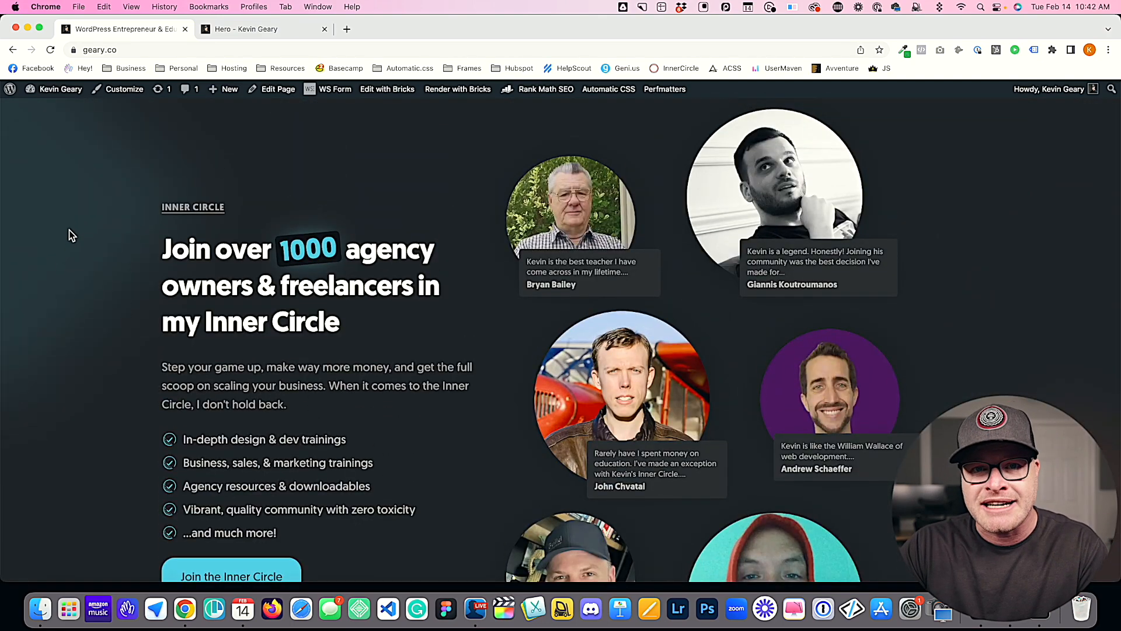
scroll(69, 233, up, 2)
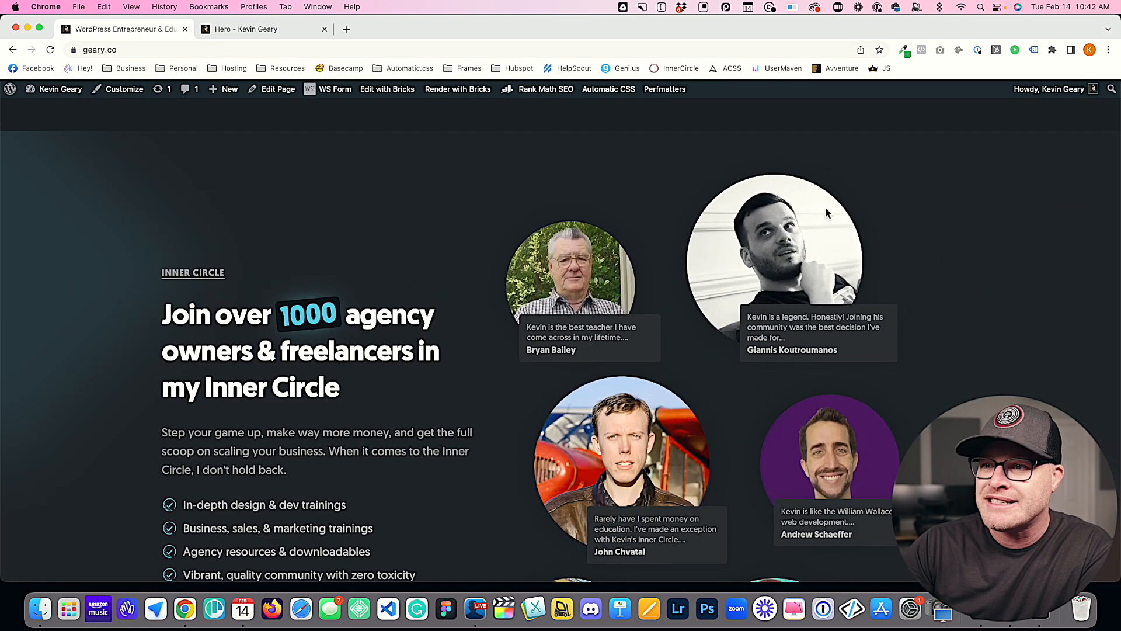
scroll(103, 247, down, 3)
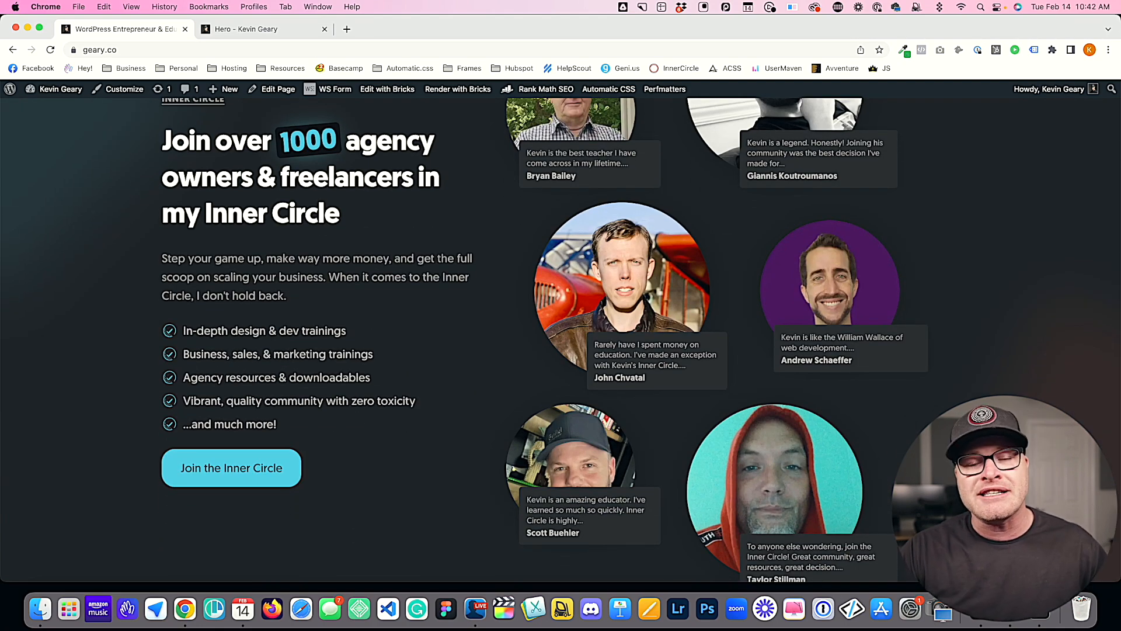
Step: Return to the Hero page in the Bricks editor and remove the accent-blur class from the hero portrait image
click(248, 30)
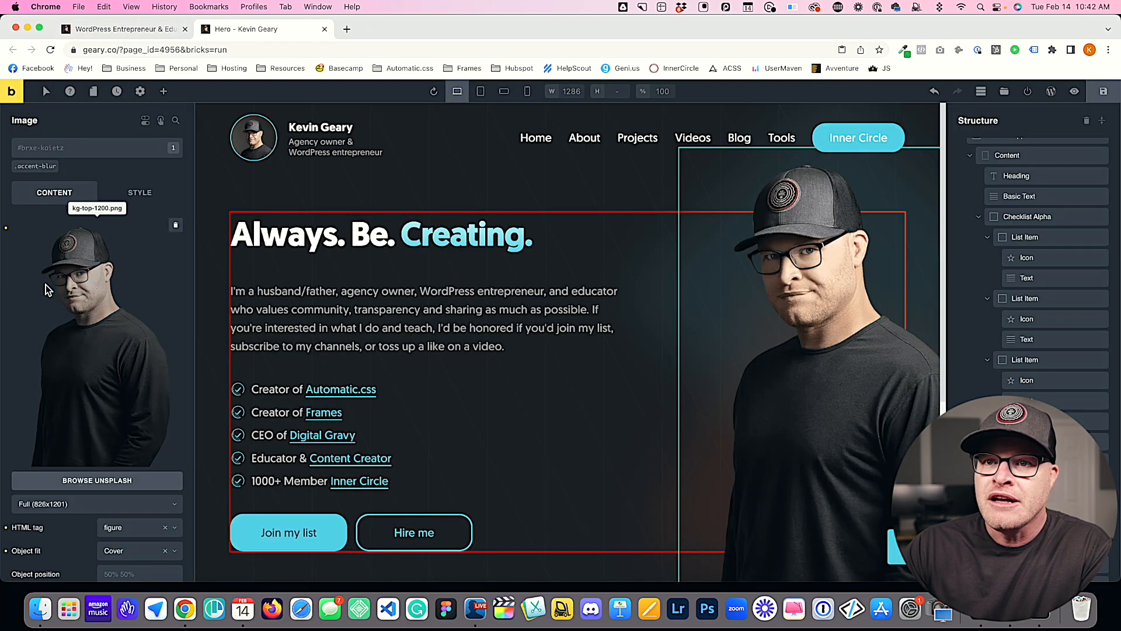
click(59, 160)
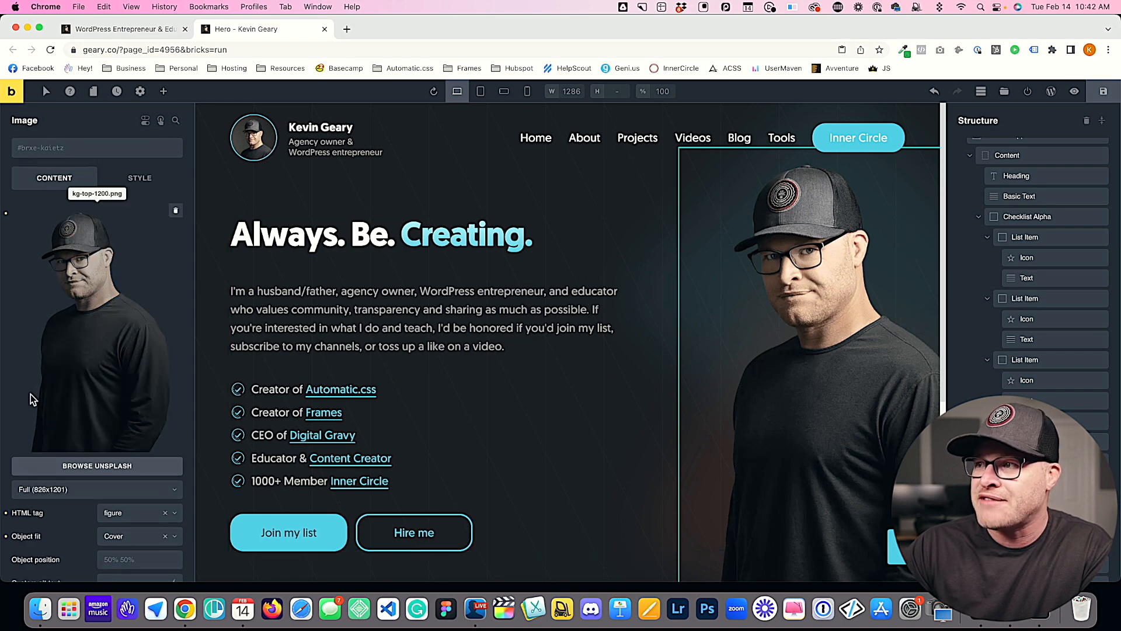
scroll(821, 309, down, 3)
scroll(823, 342, up, 3)
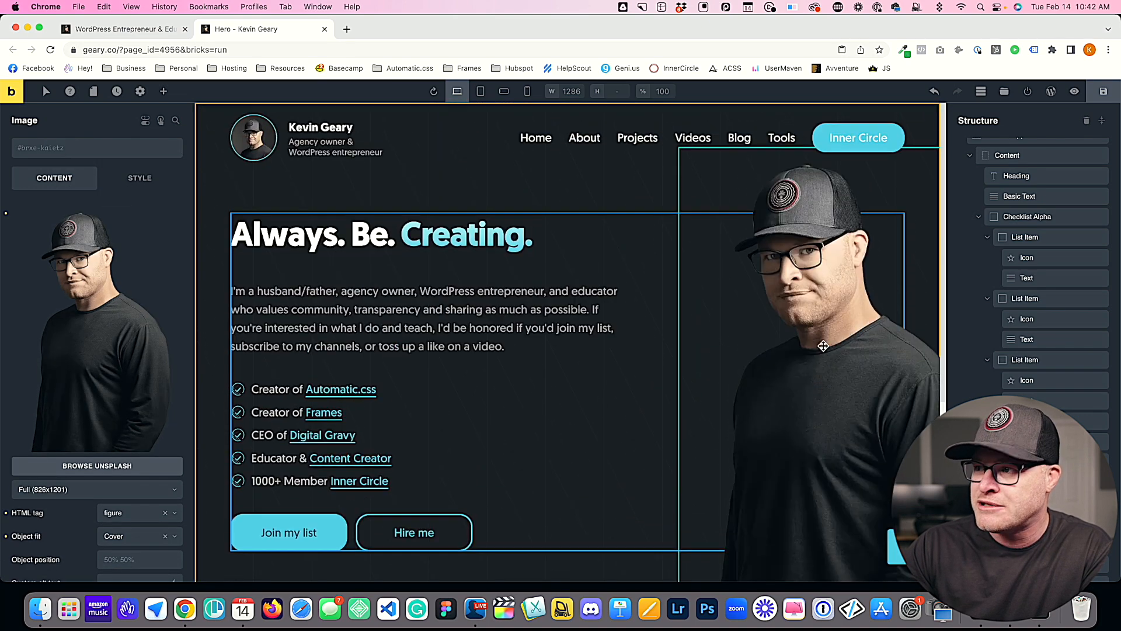
scroll(806, 281, down, 1)
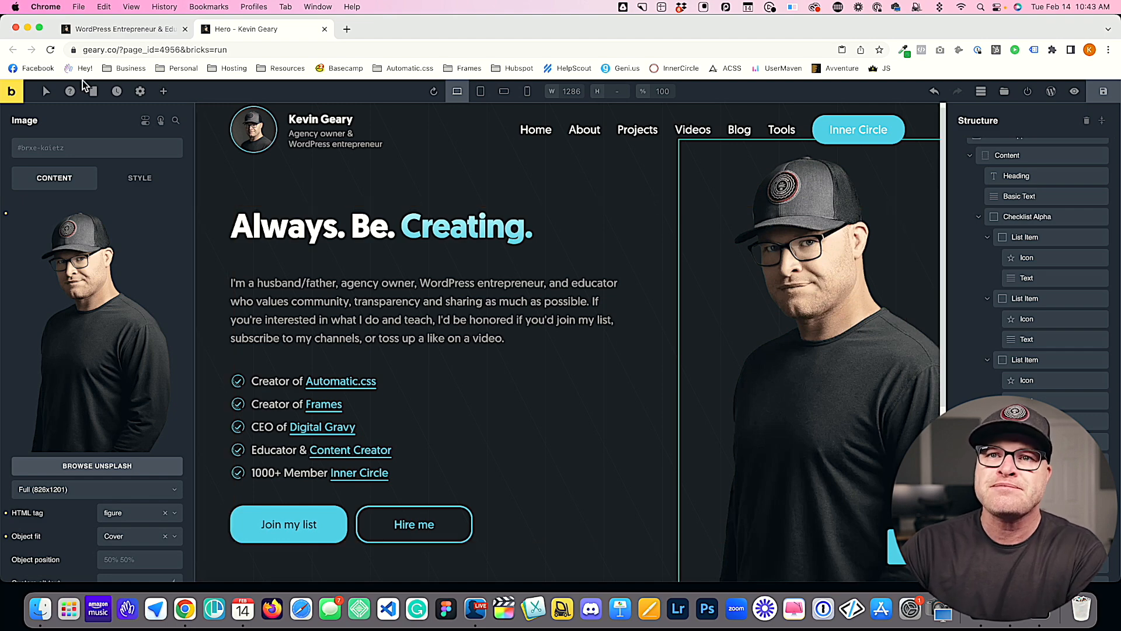
Step: Create a new class named blur on the hero portrait image
click(57, 150)
text(blur)
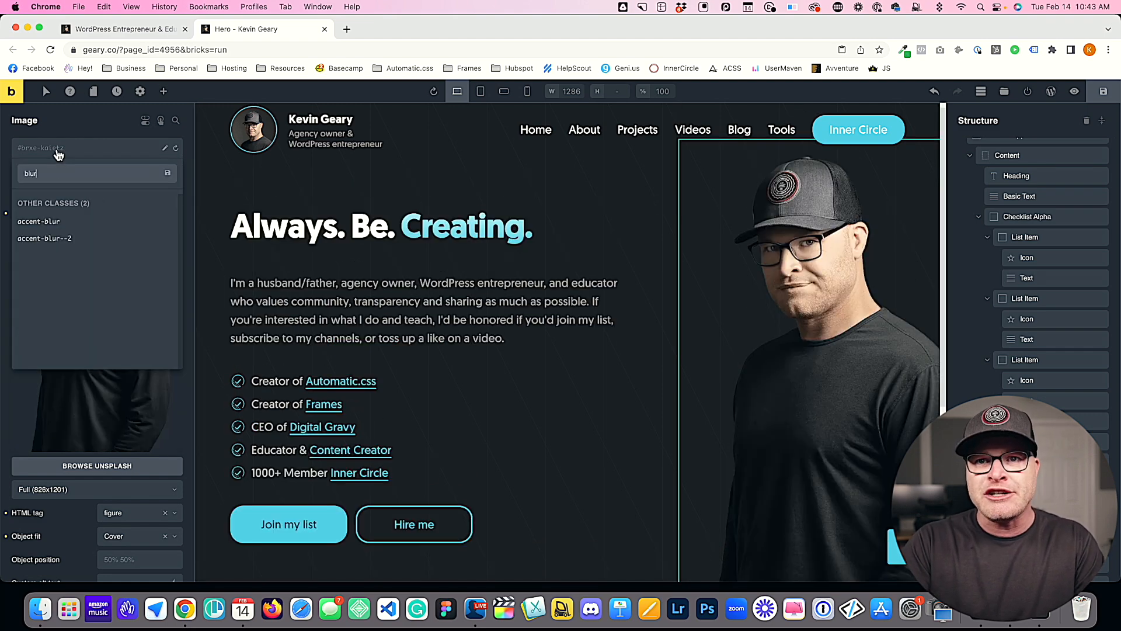
key(Return)
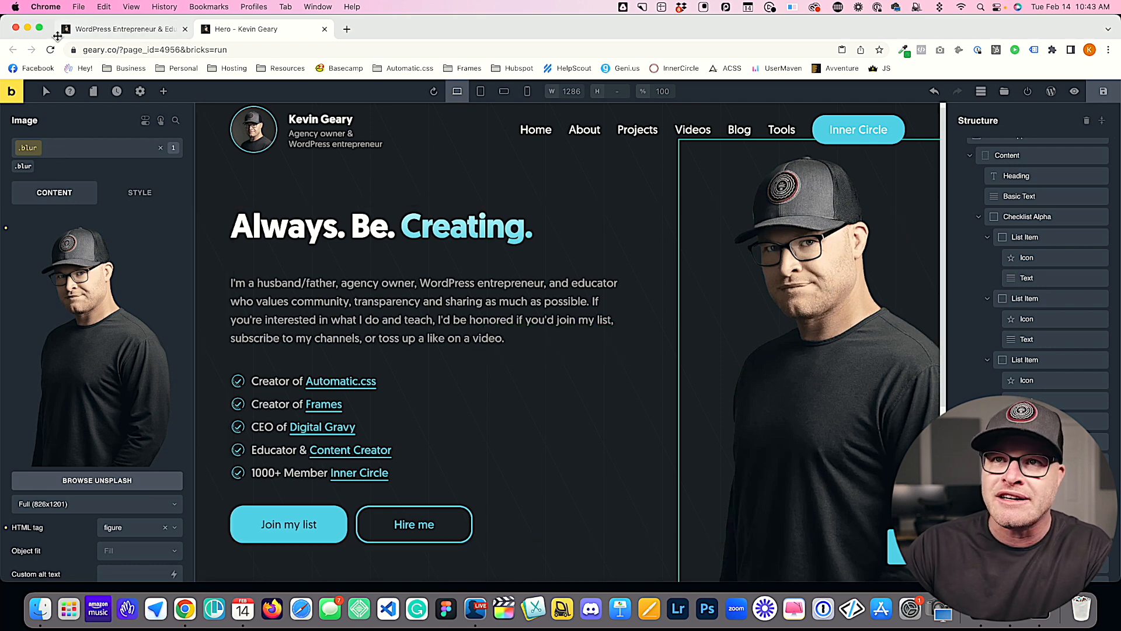
scroll(676, 476, down, 1)
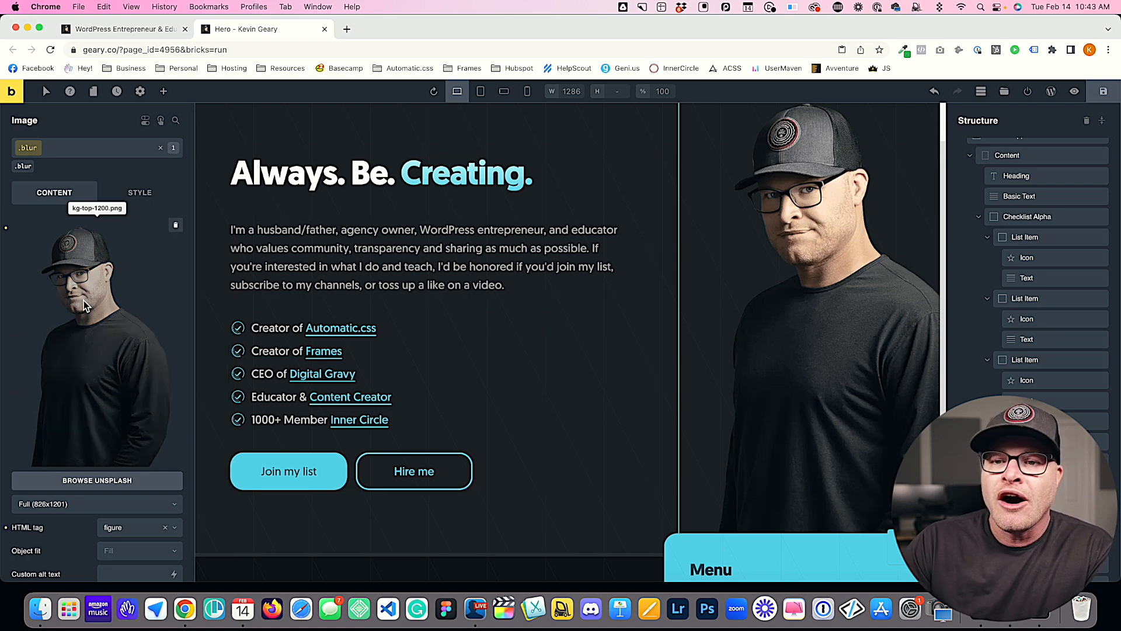
scroll(85, 304, down, 3)
scroll(84, 298, up, 3)
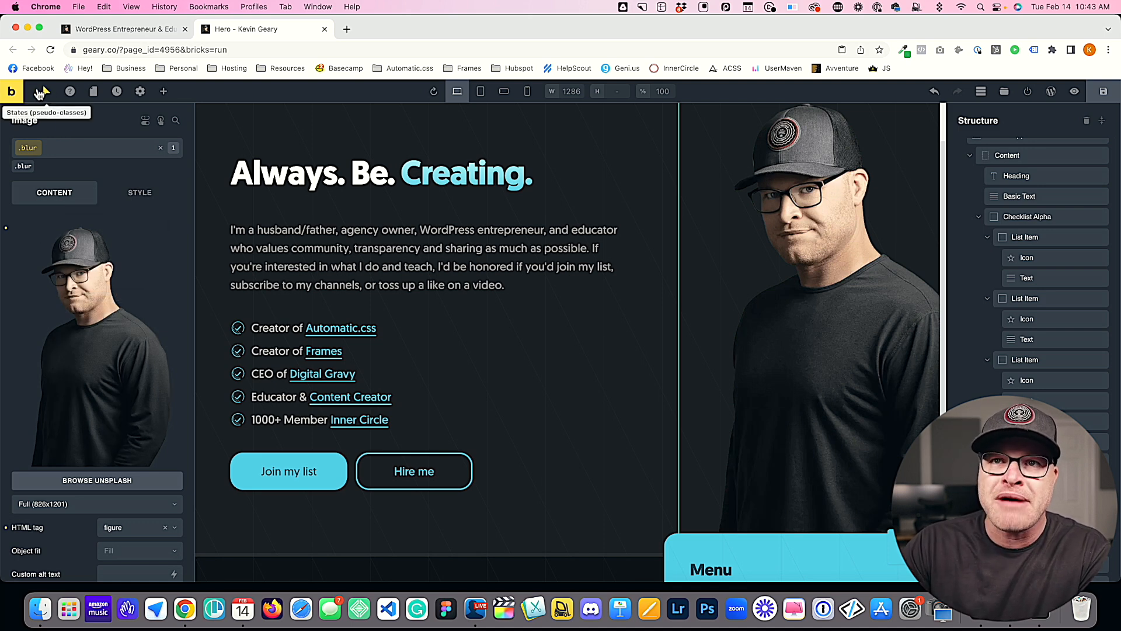
click(46, 92)
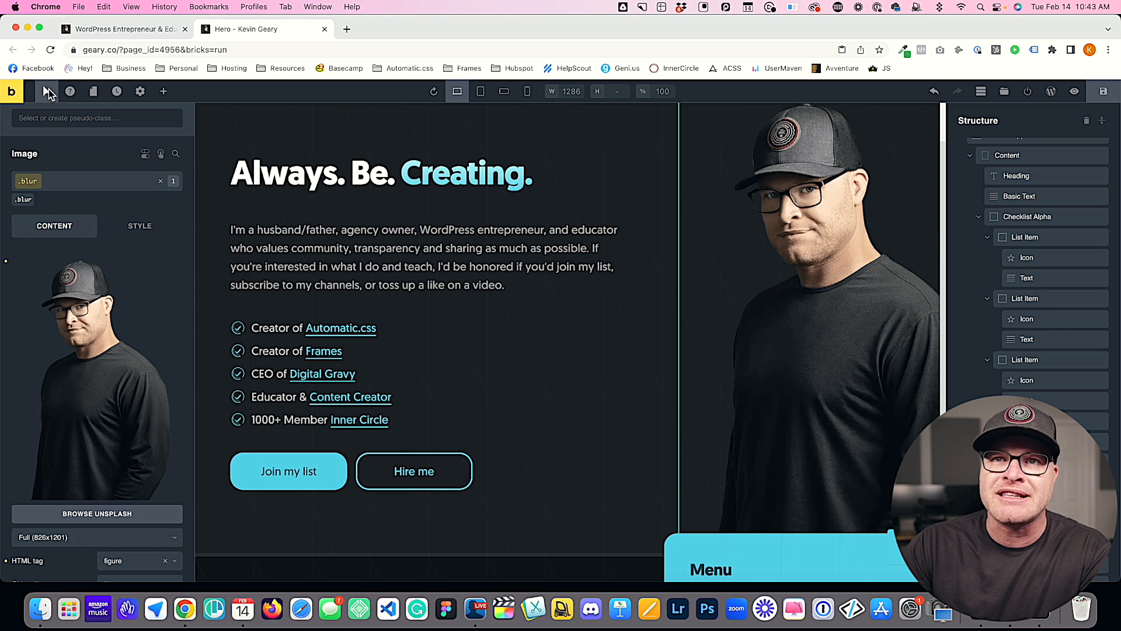
click(80, 120)
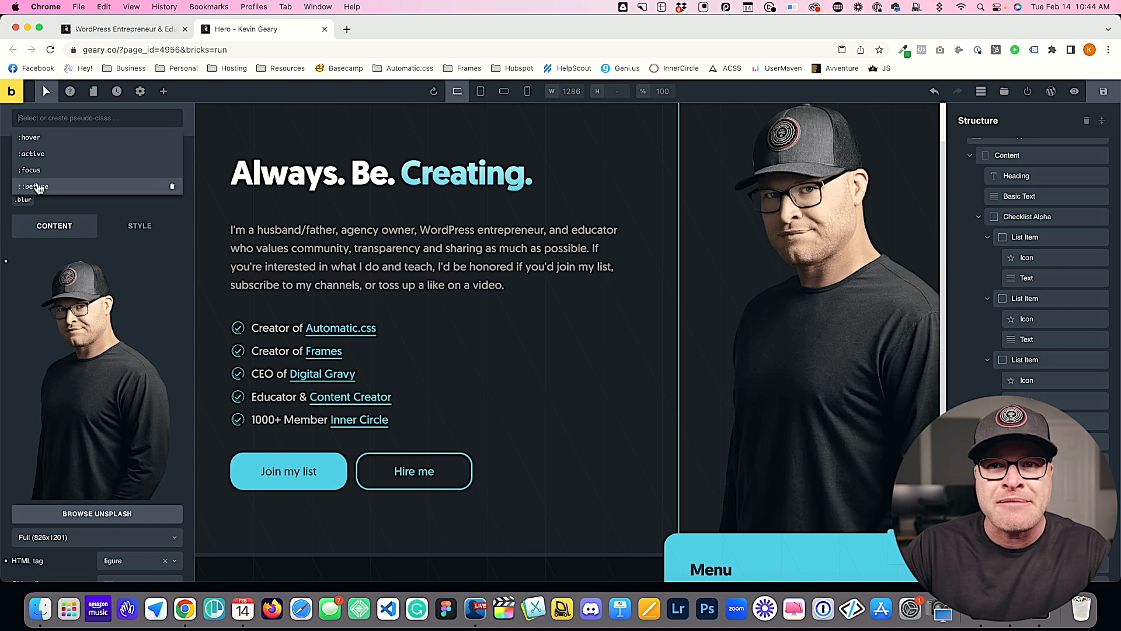
text(::after)
key(super+a)
key(BackSpace)
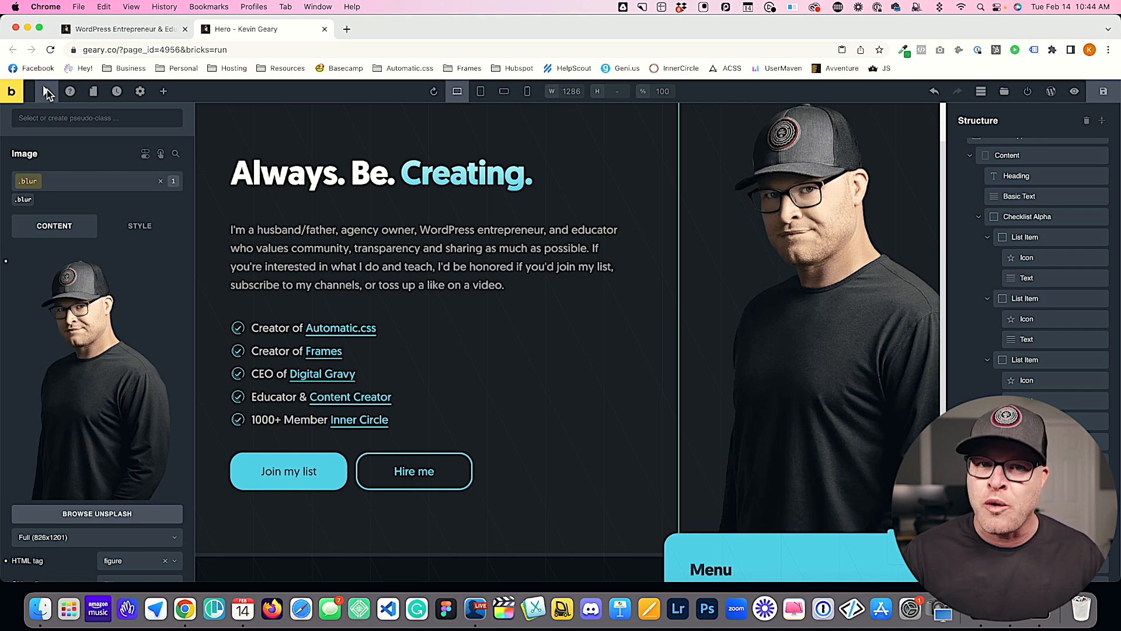
click(46, 91)
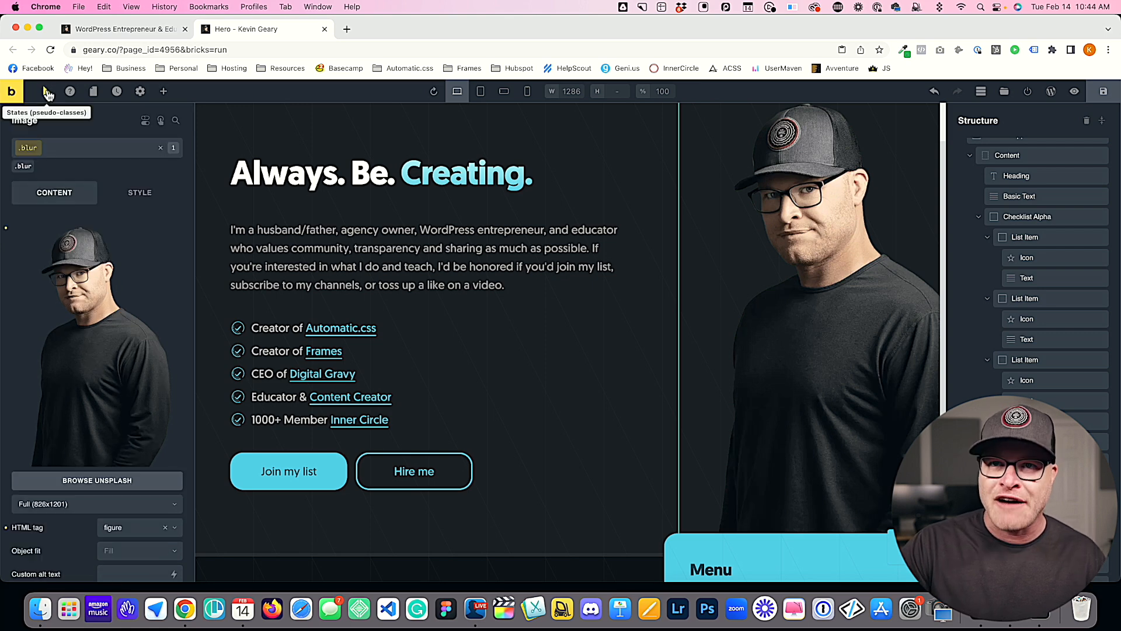
click(46, 91)
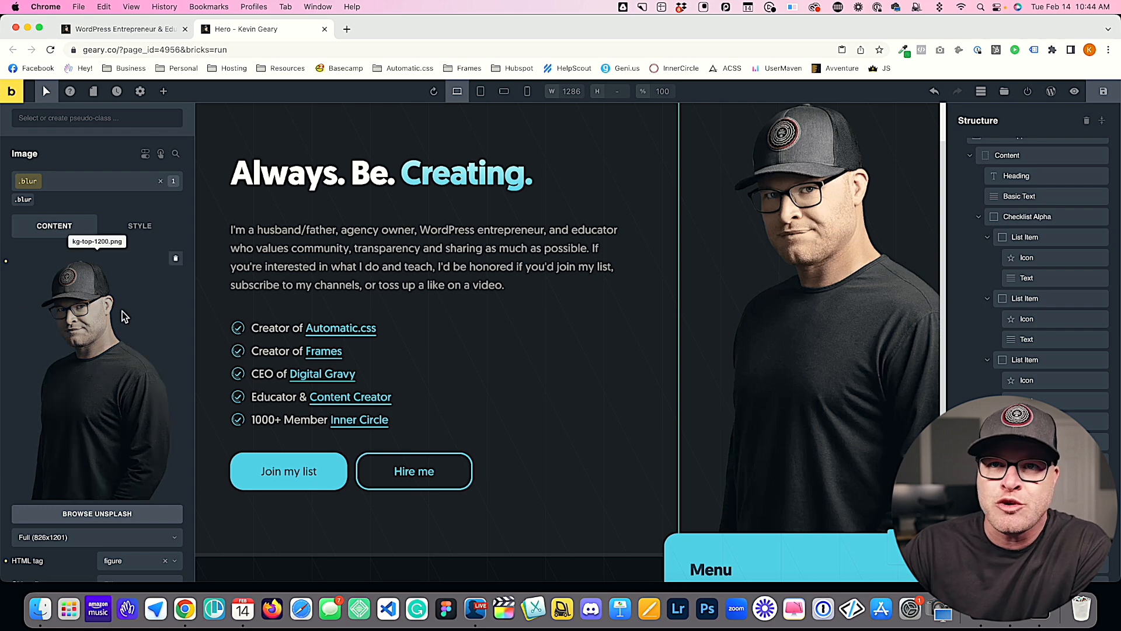
Step: Write the selector .blur::before in the custom CSS of the hero image's blur class
scroll(128, 317, down, 5)
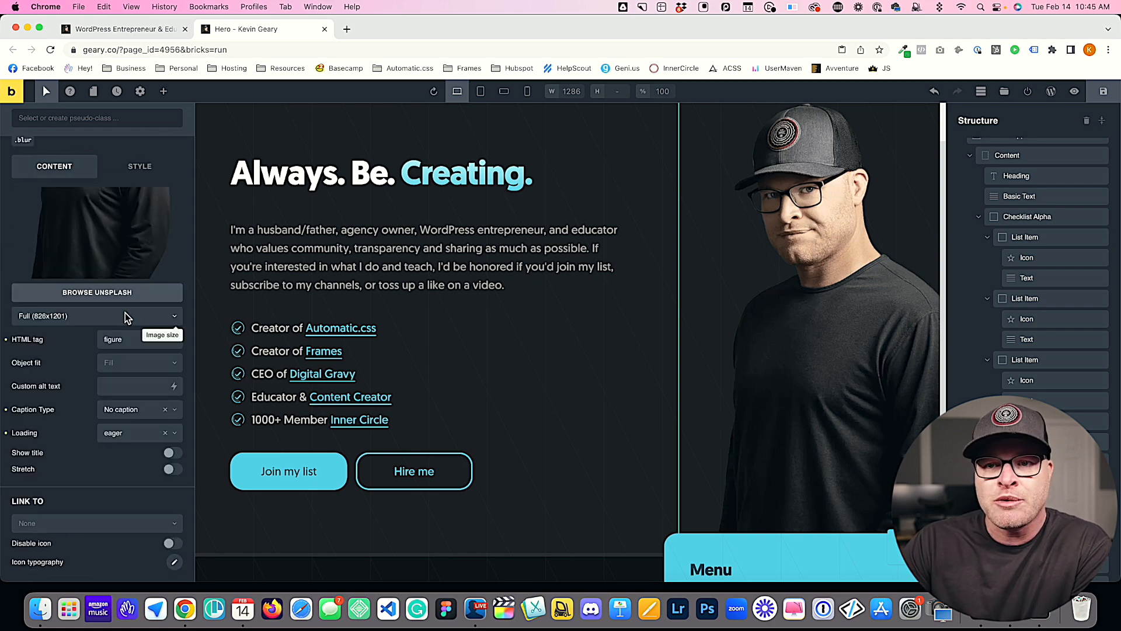
click(138, 163)
click(149, 440)
scroll(175, 432, down, 4)
click(157, 321)
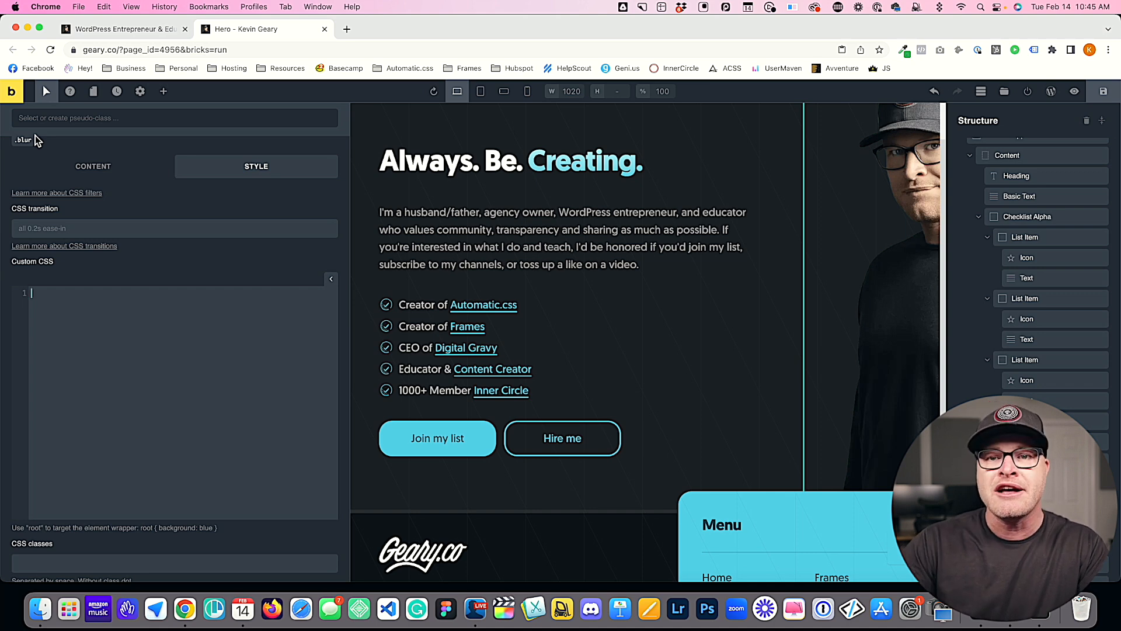
text(.blur::before)
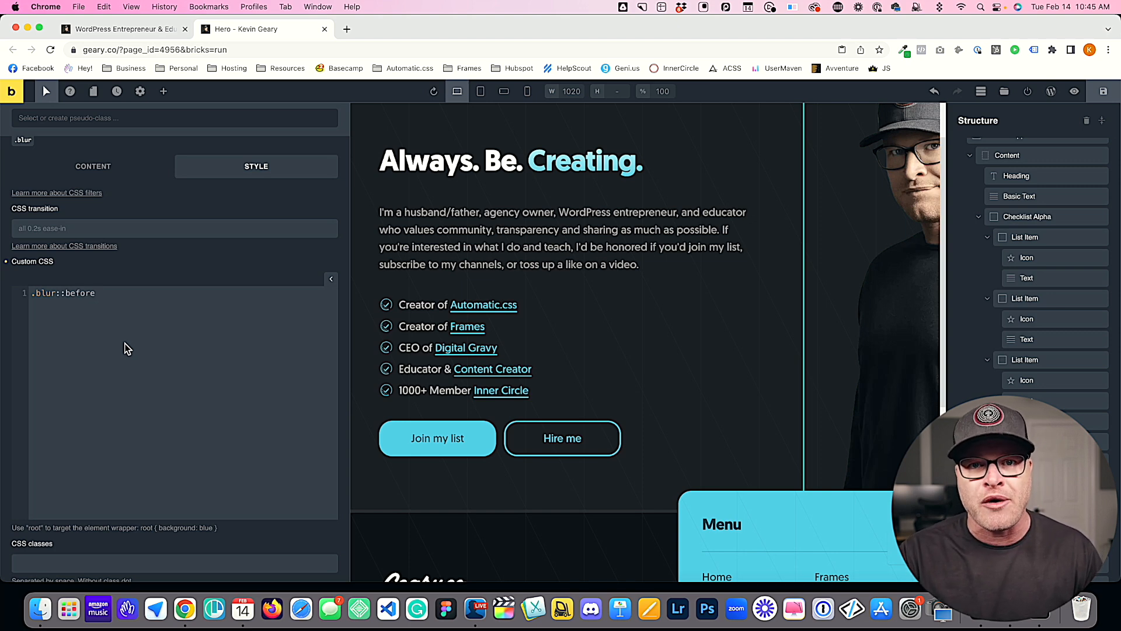
Step: Replace the .blur::before selector in the blur class's custom CSS with root
key(BackSpace)
key(BackSpace)
key(BackSpace)
key(BackSpace)
key(BackSpace)
key(BackSpace)
key(BackSpace)
key(BackSpace)
key(BackSpace)
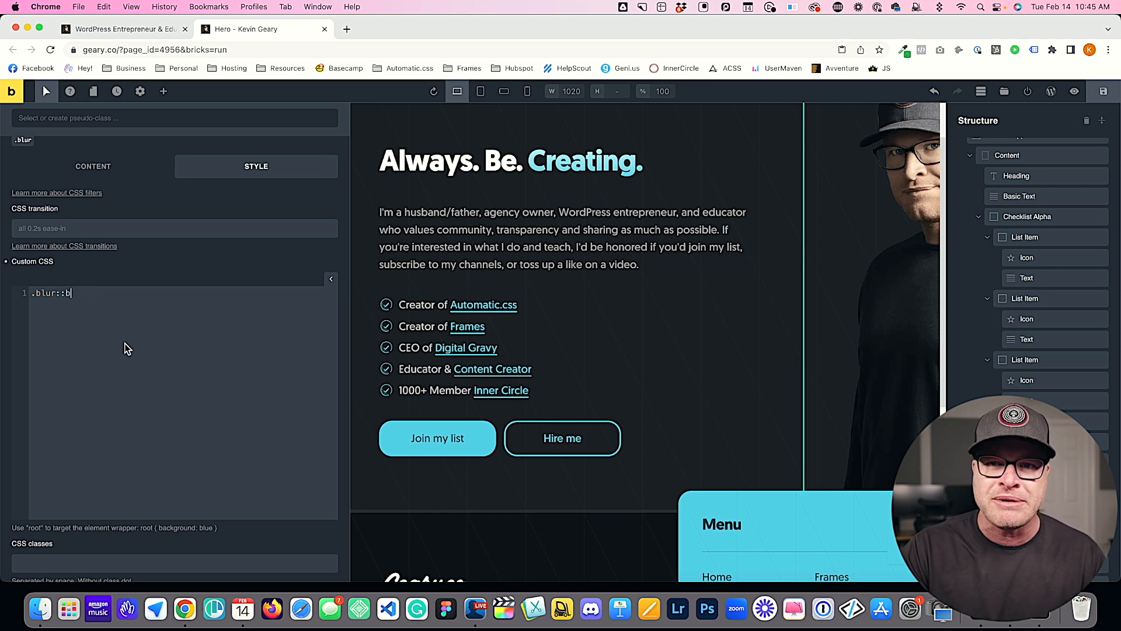
key(shift+Left)
key(shift+Left)
key(shift+Left)
key(shift+Left)
key(shift+Left)
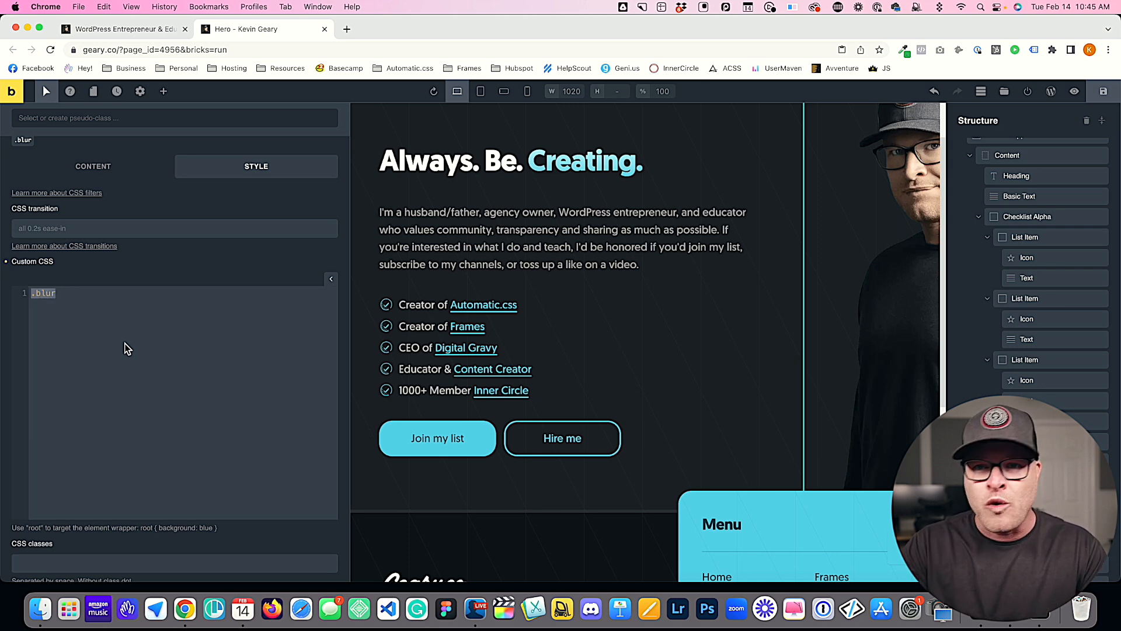
text(root)
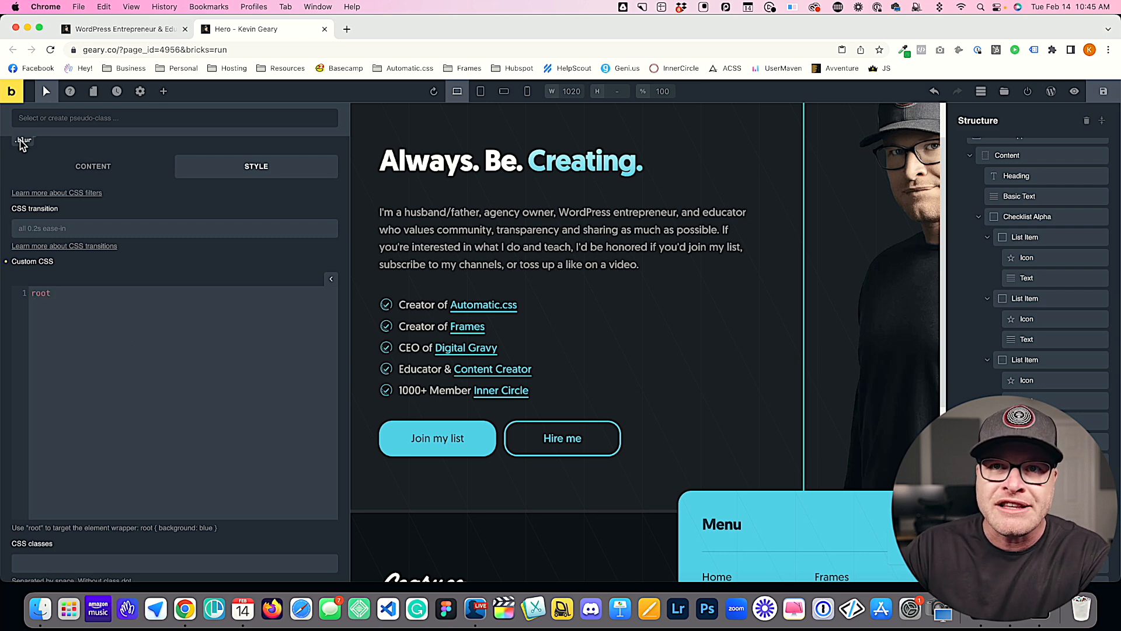
scroll(23, 148, up, 5)
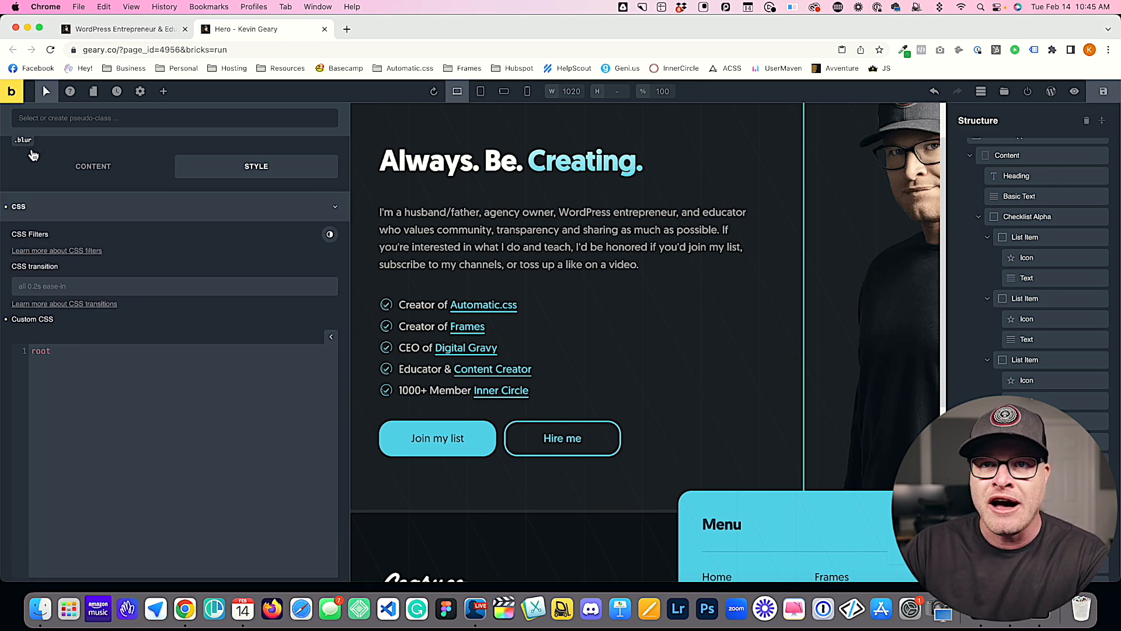
Step: Extend the root selector to root::before in the blur class's custom CSS
scroll(33, 153, down, 3)
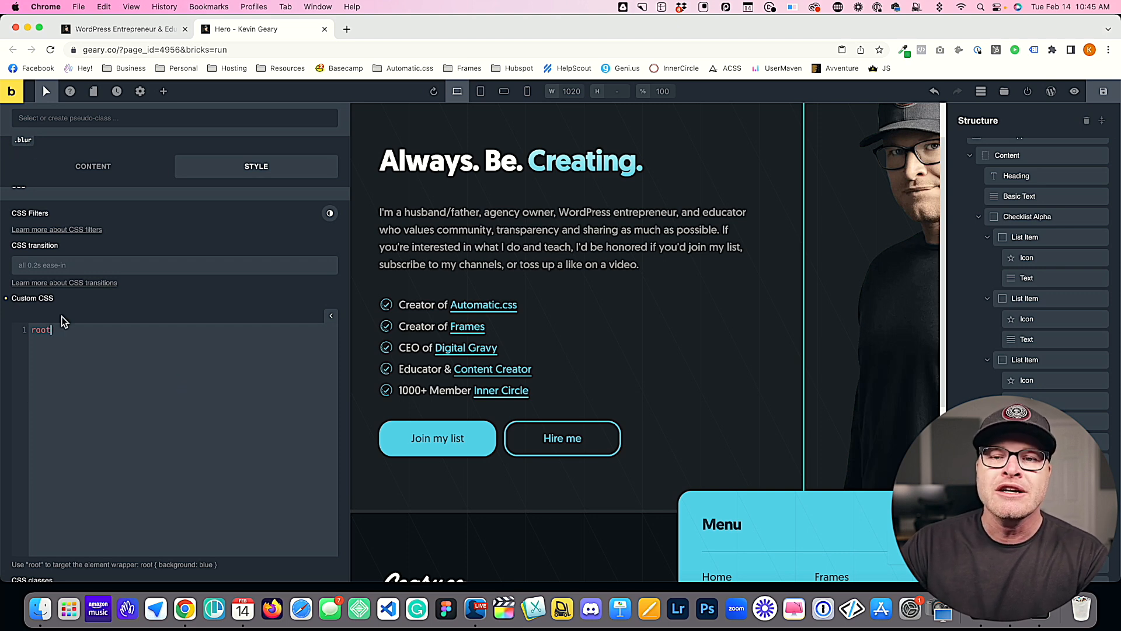
text(:before)
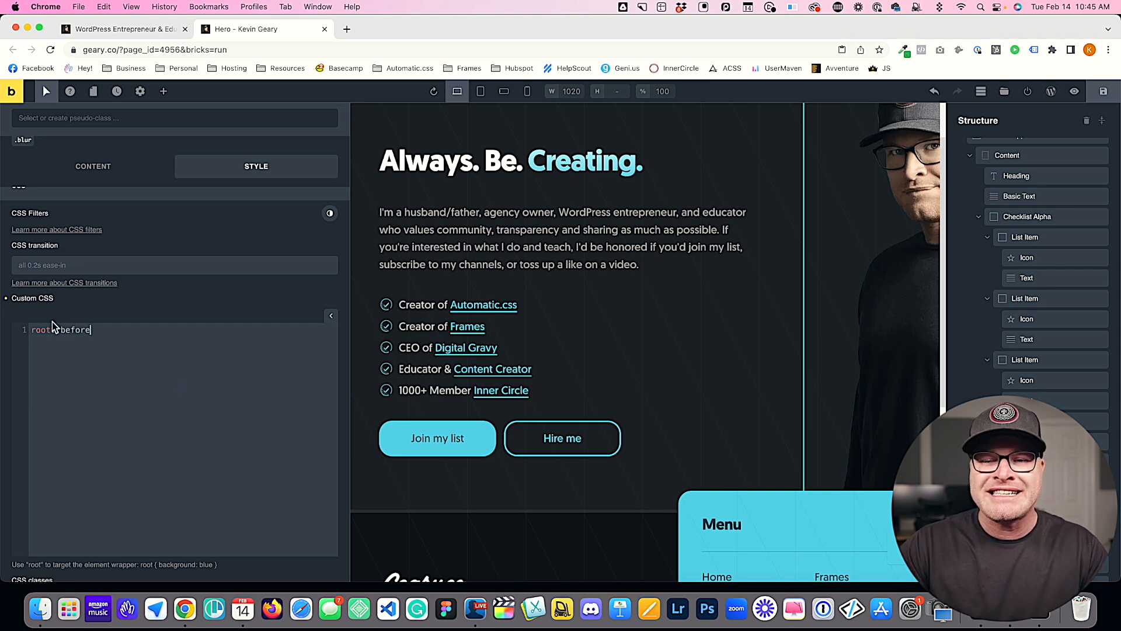
Step: Replace root with .blur in the ::before selector of the custom CSS
double_click(45, 330)
text(.blur)
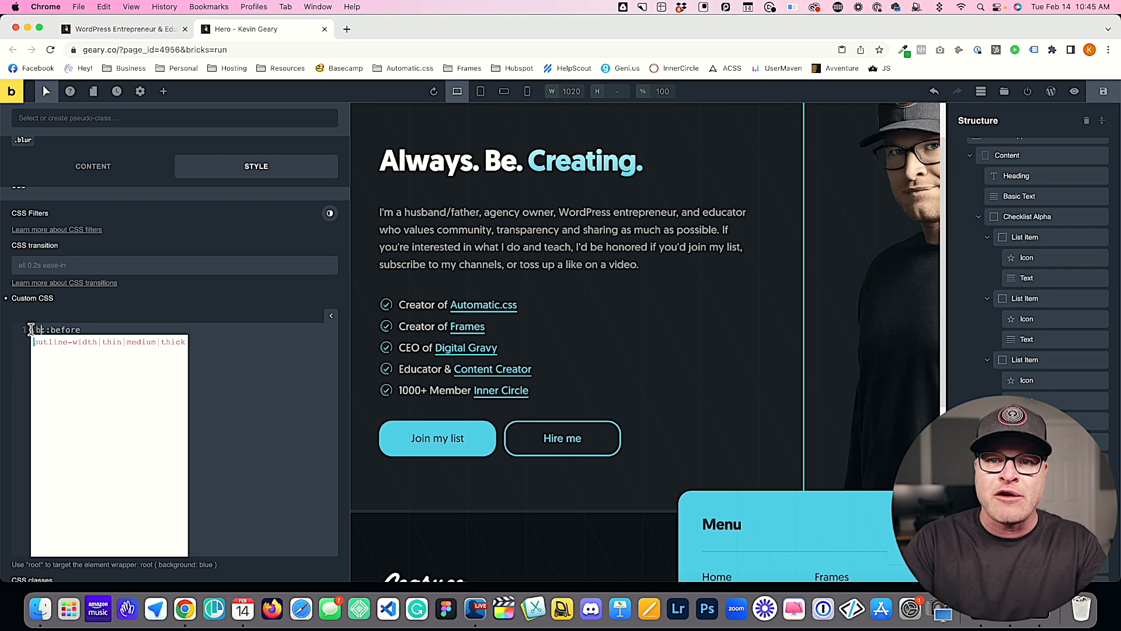
text(:)
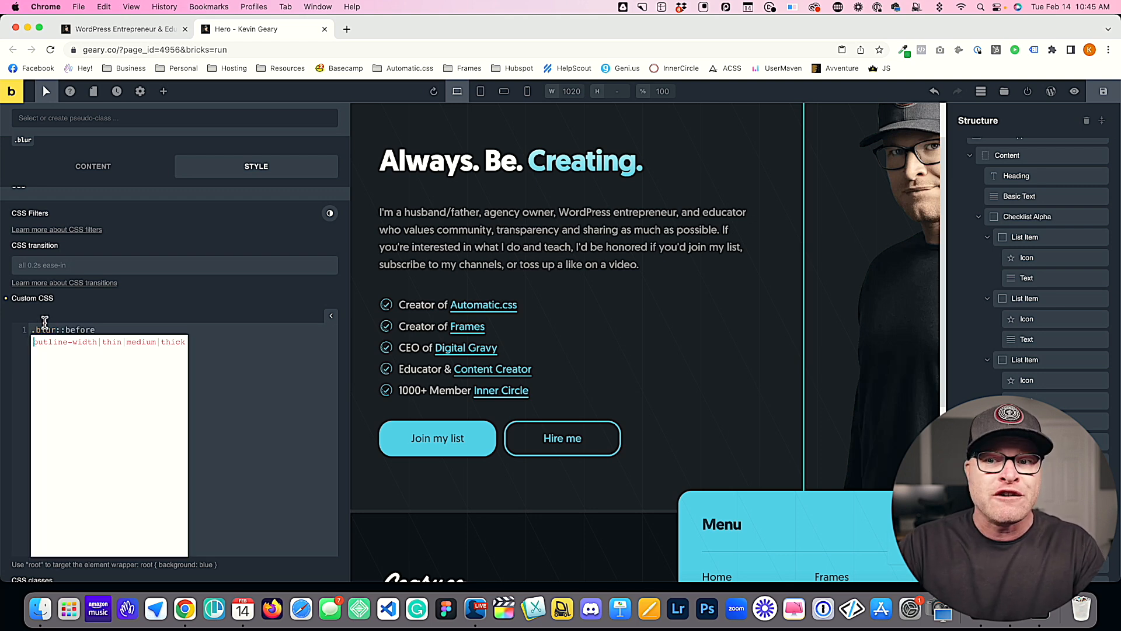
double_click(80, 329)
triple_click(79, 330)
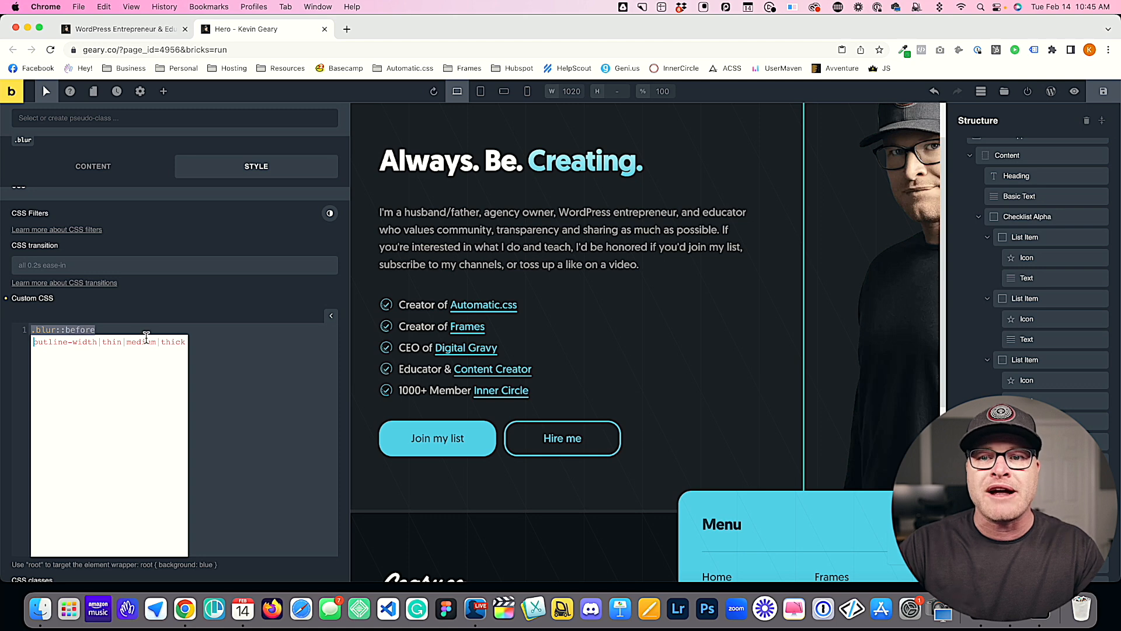
Step: Change the .blur part of the selector back to root, giving root::before
key(Left)
key(Right)
key(Right)
key(Right)
key(Right)
key(Right)
key(BackSpace)
key(BackSpace)
key(BackSpace)
key(BackSpace)
key(BackSpace)
text(root)
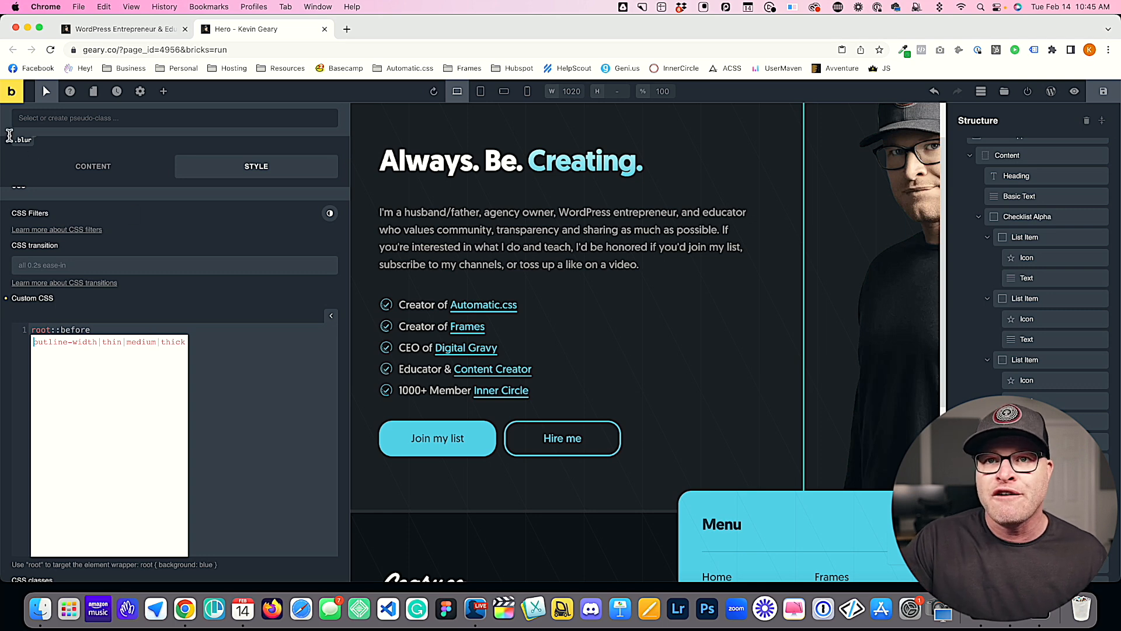
Step: Open a rule block for root::before and add an empty content property, content: "";
click(208, 333)
key(Escape)
text({)
key(Return)
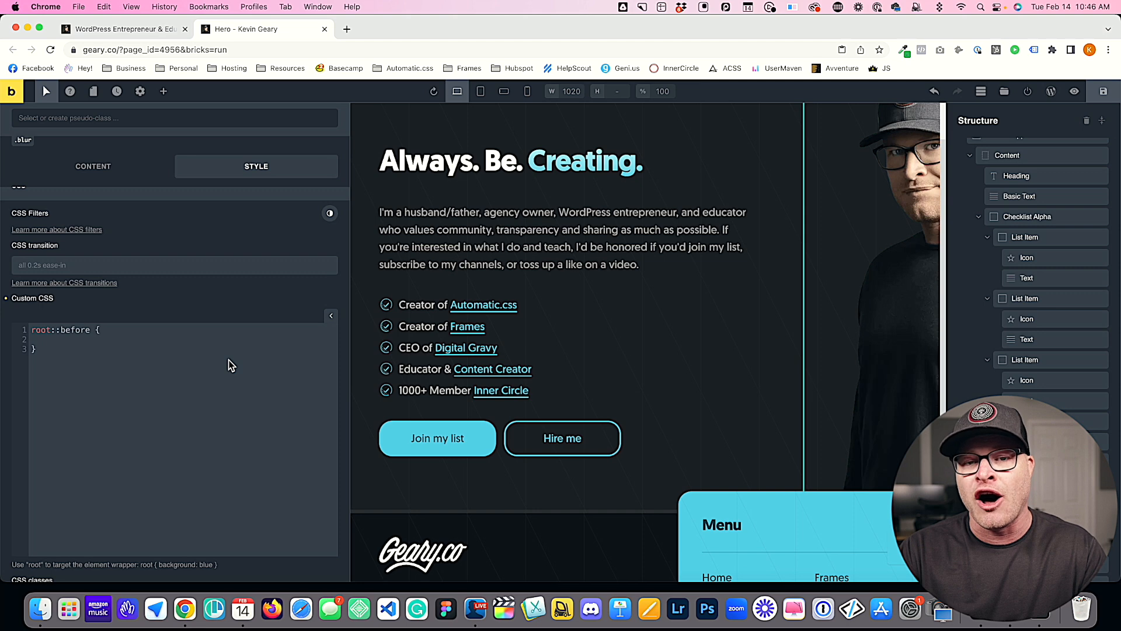
text(conten)
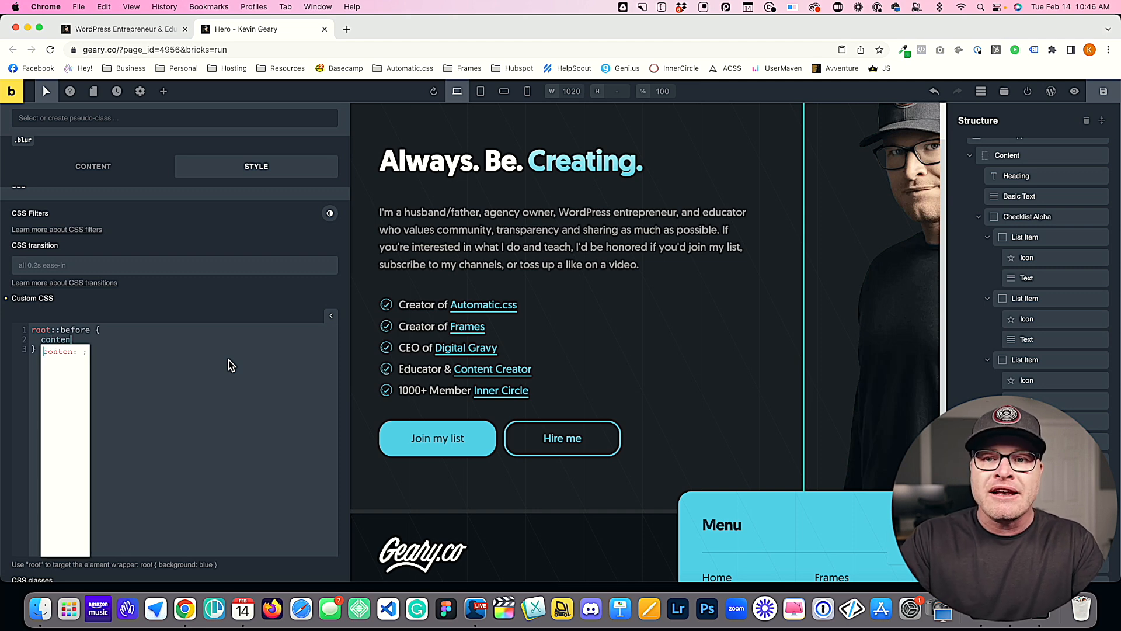
text(t: "";)
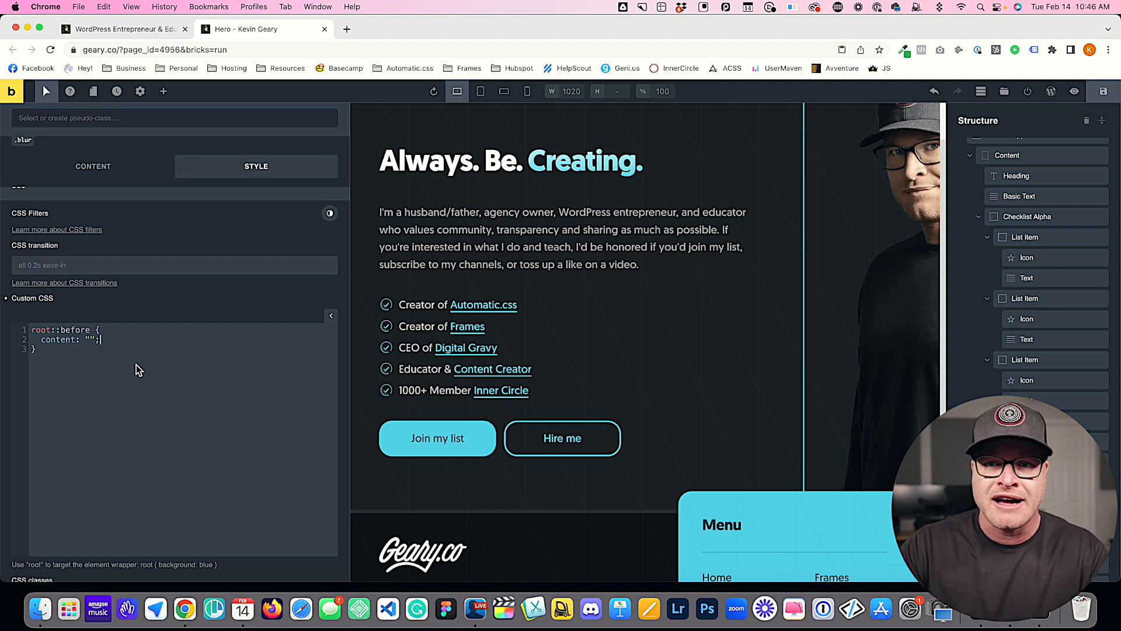
Step: Set the content of the root::before rule to "A" and save the page
click(90, 340)
text(A)
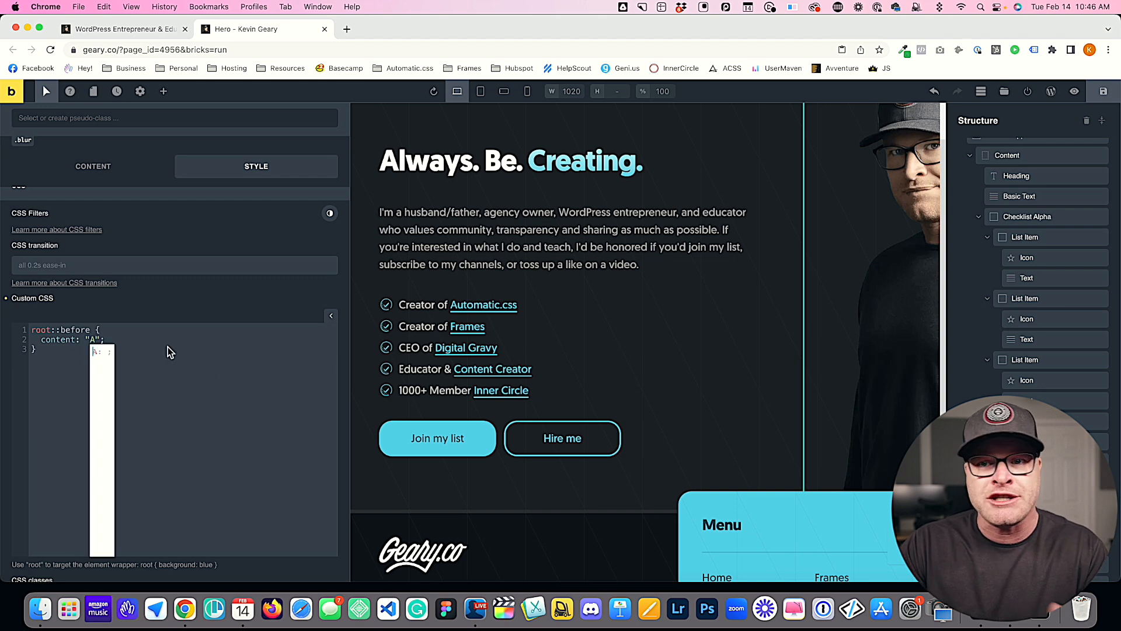
click(138, 340)
click(1103, 92)
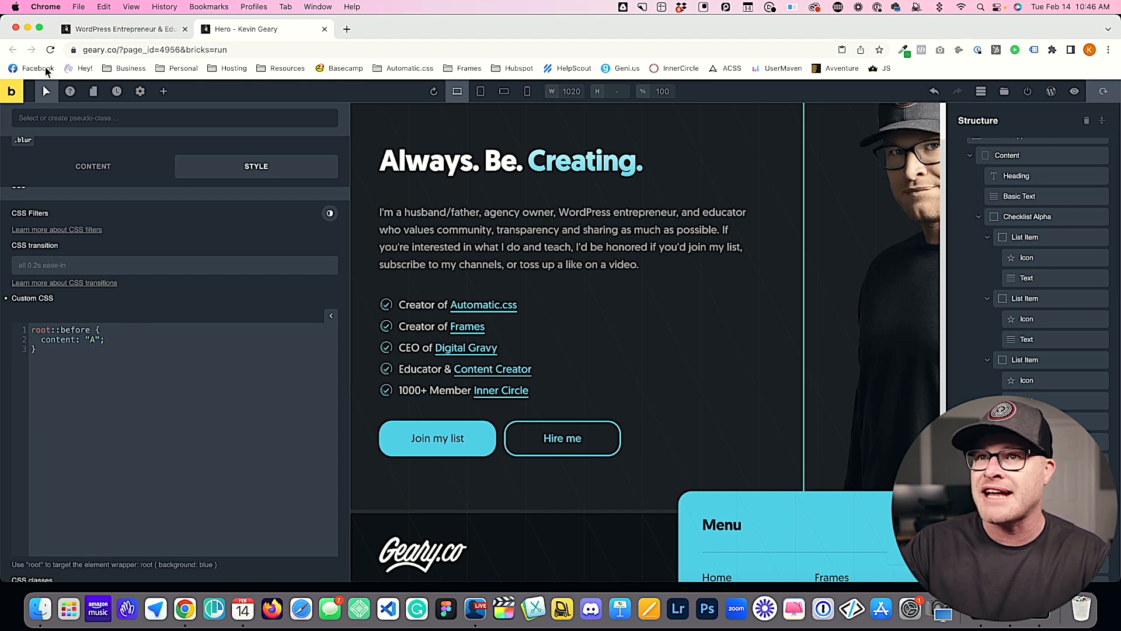
Step: Open the front-end preview of the Hero page and inspect the portrait image in the developer tools
super+click(14, 93)
click(403, 30)
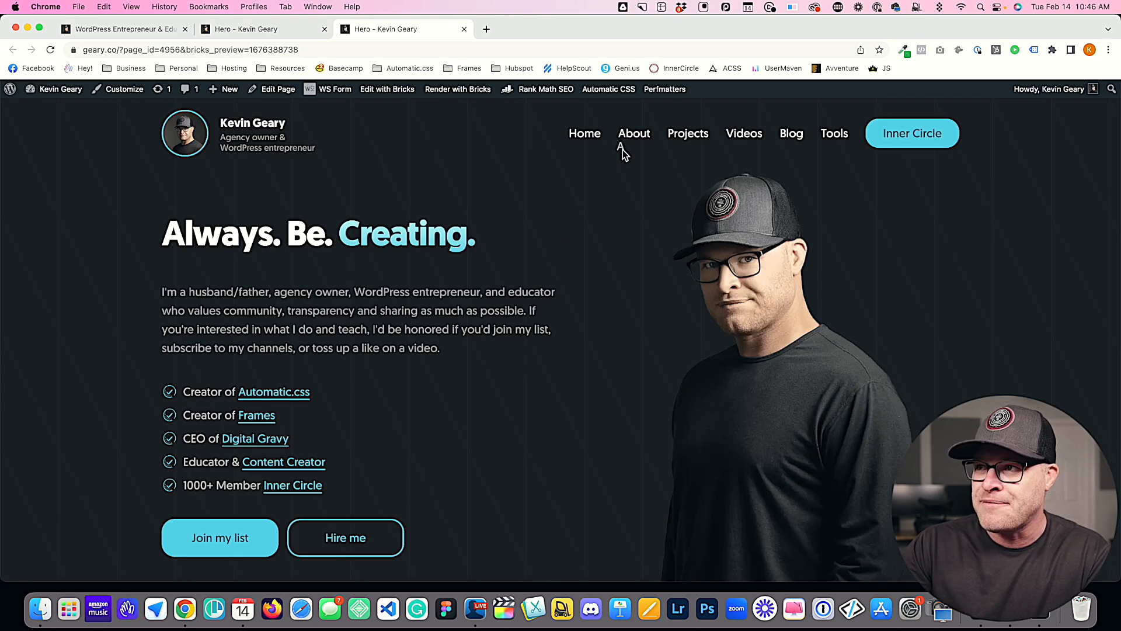
right_click(684, 184)
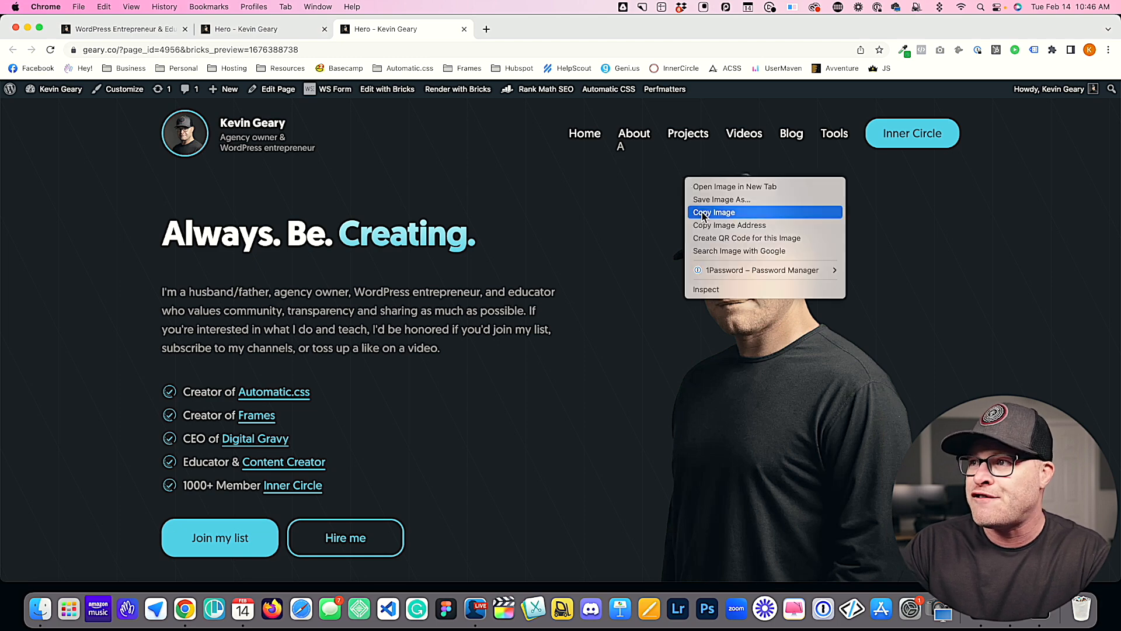
click(708, 290)
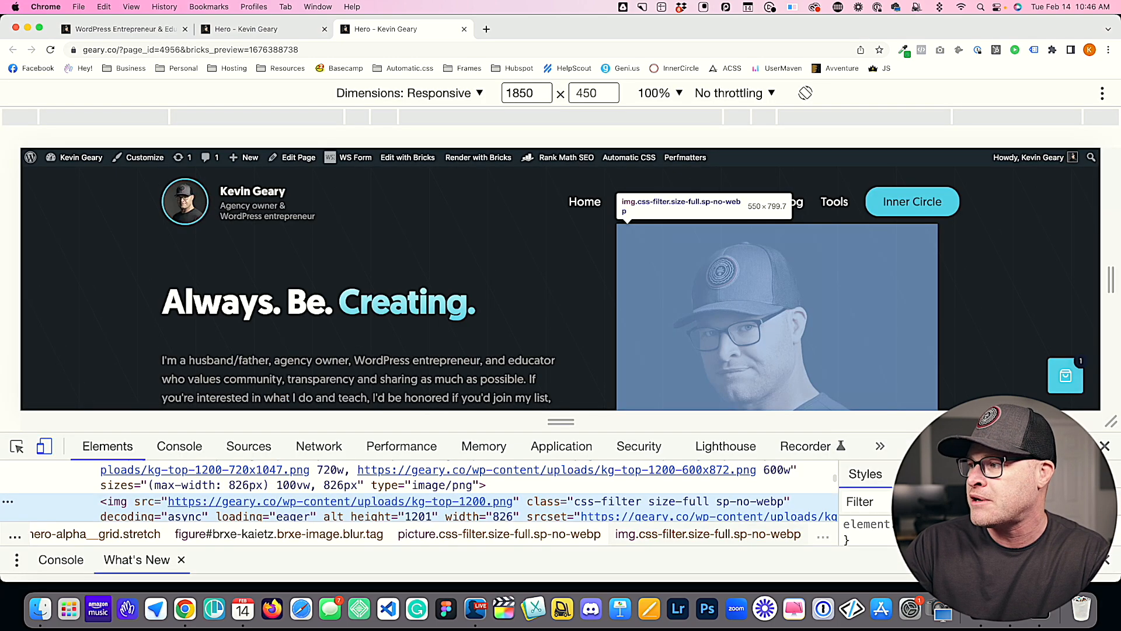
Step: Dock the developer tools beside the page, narrow them, enlarge the element tree and show the image's styles
key(super+shift+d)
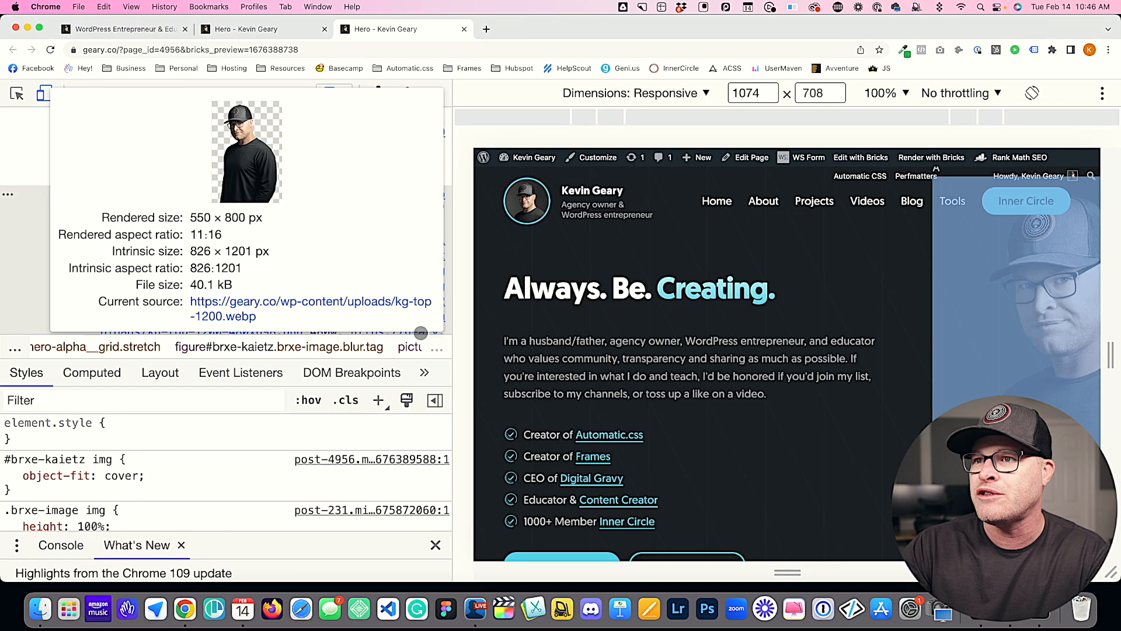
mouse_move(452, 257)
drag(452, 257, 312, 257)
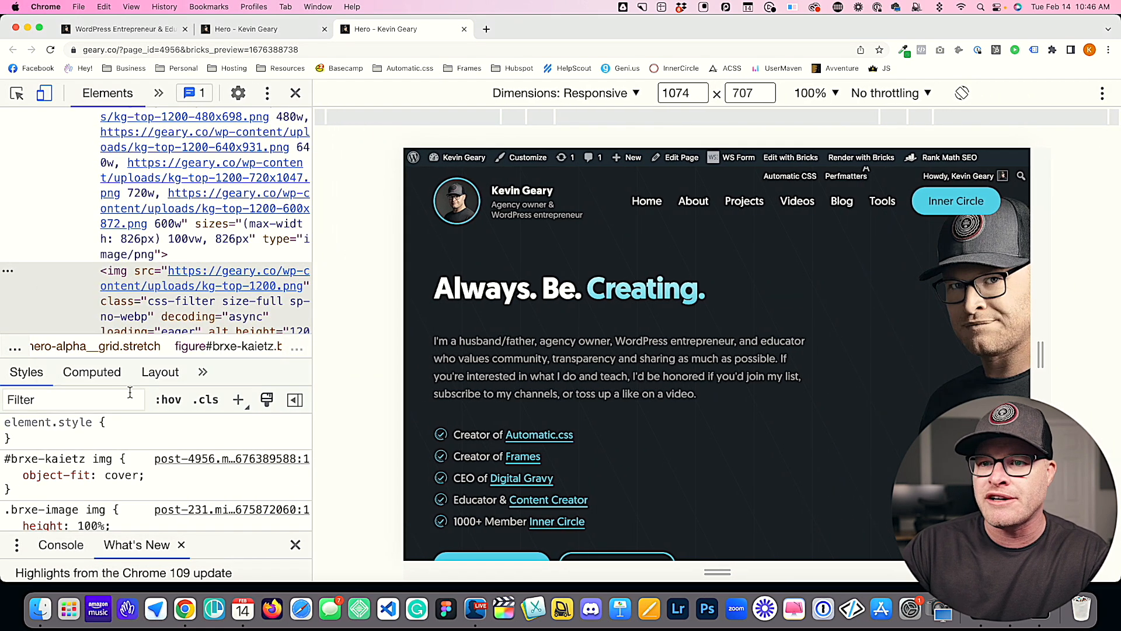
click(153, 375)
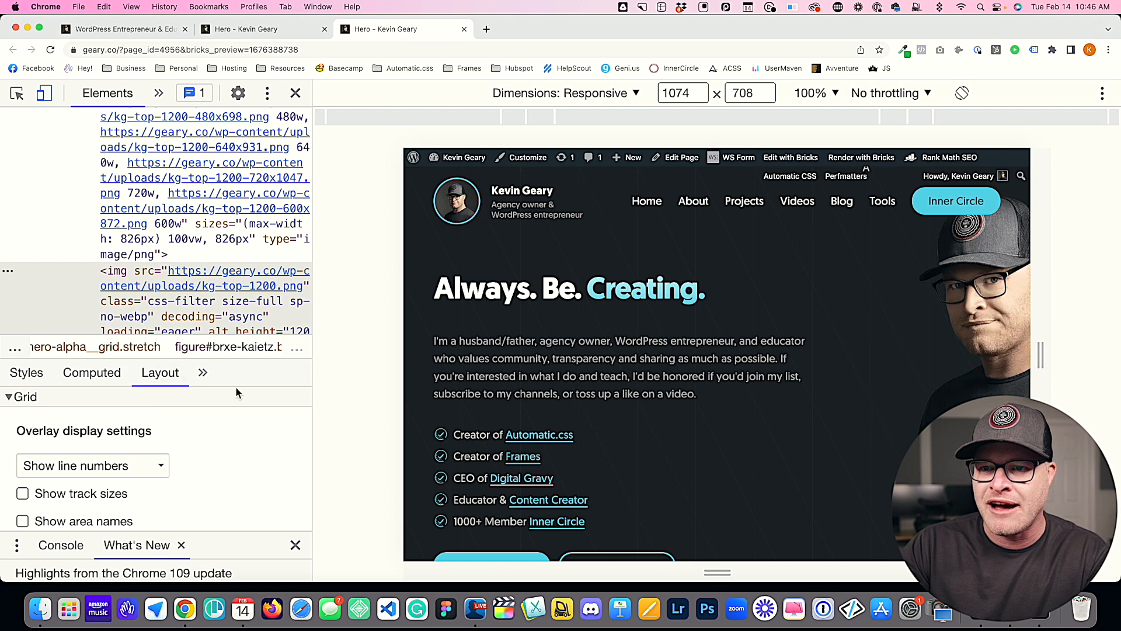
drag(236, 337, 234, 396)
click(27, 430)
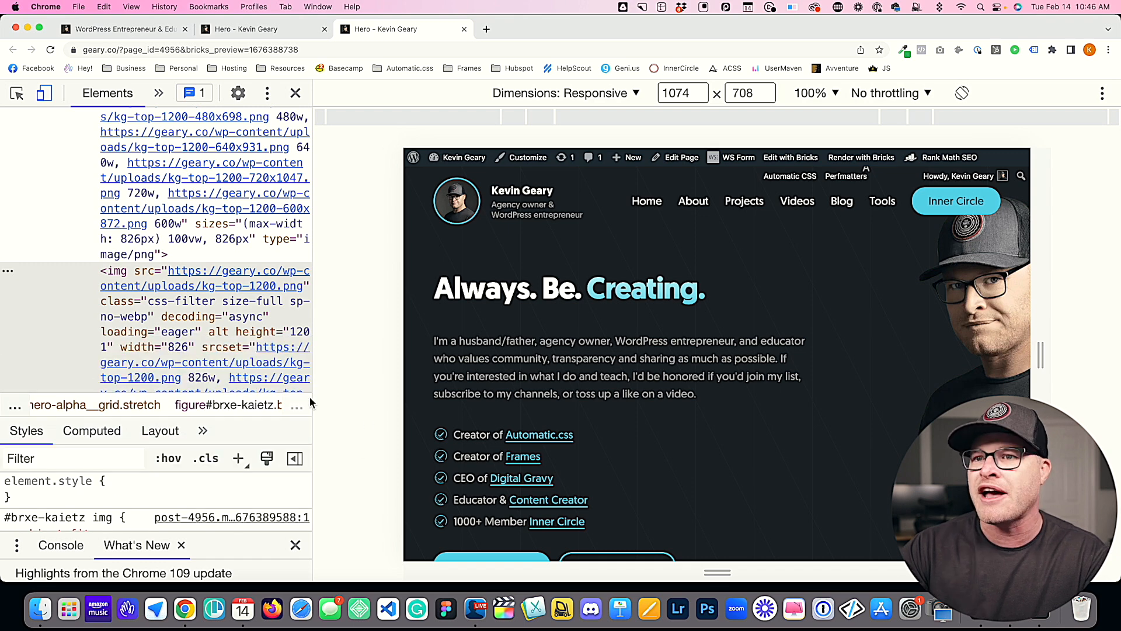
Step: Select the figure element with the blur class in the element tree and collapse its picture element to examine the ::before pseudo-element
right_click(825, 296)
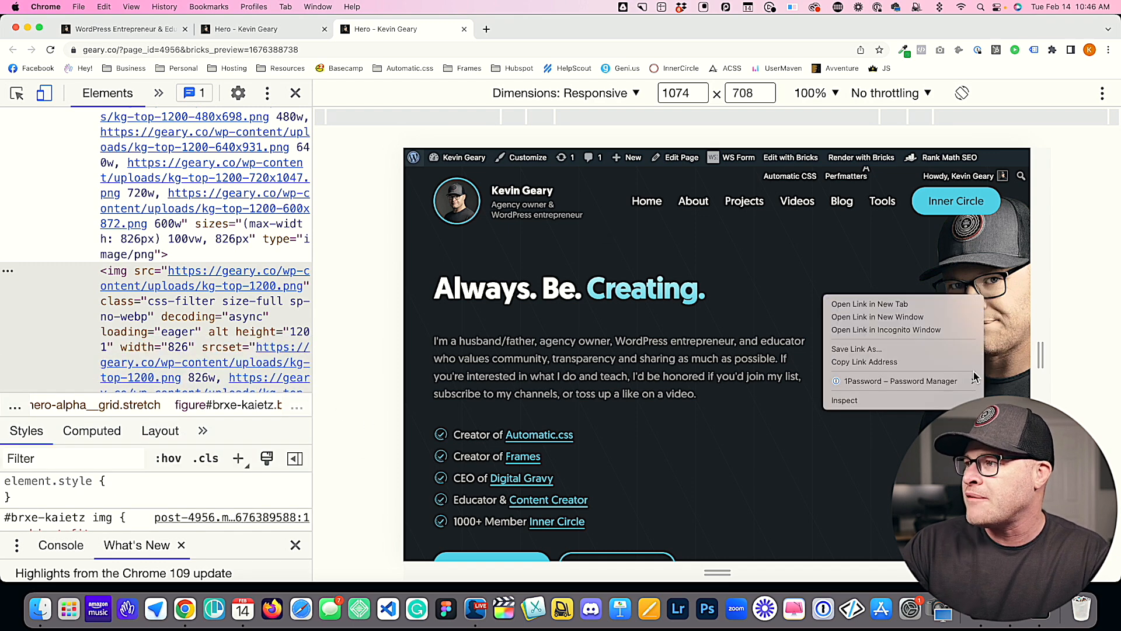
click(903, 400)
scroll(293, 267, up, 10)
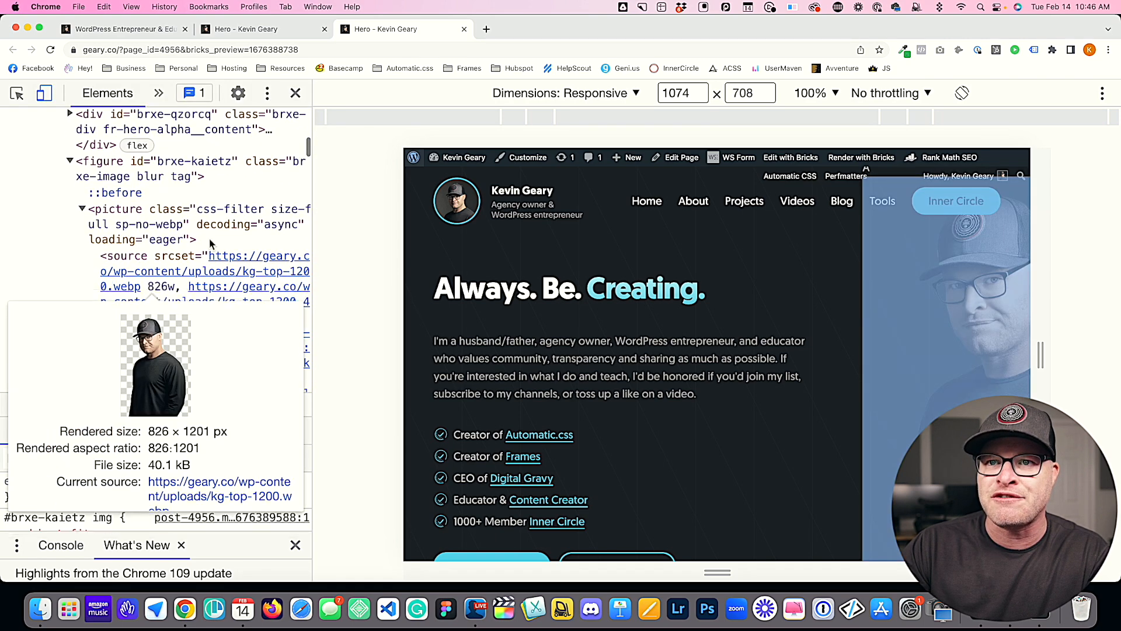
click(103, 168)
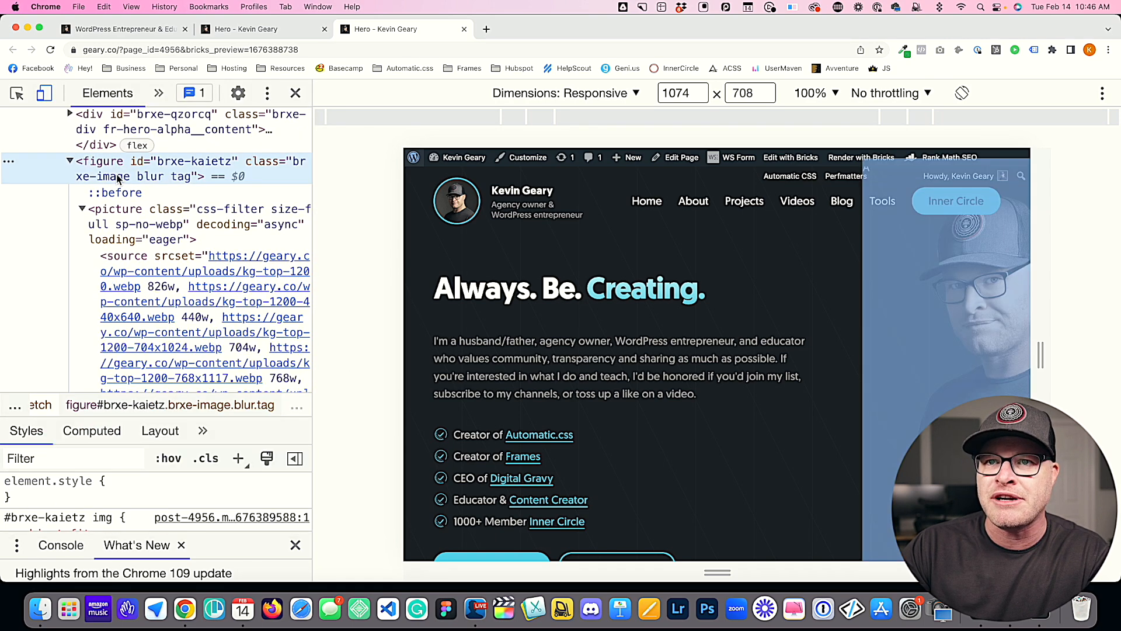
click(82, 212)
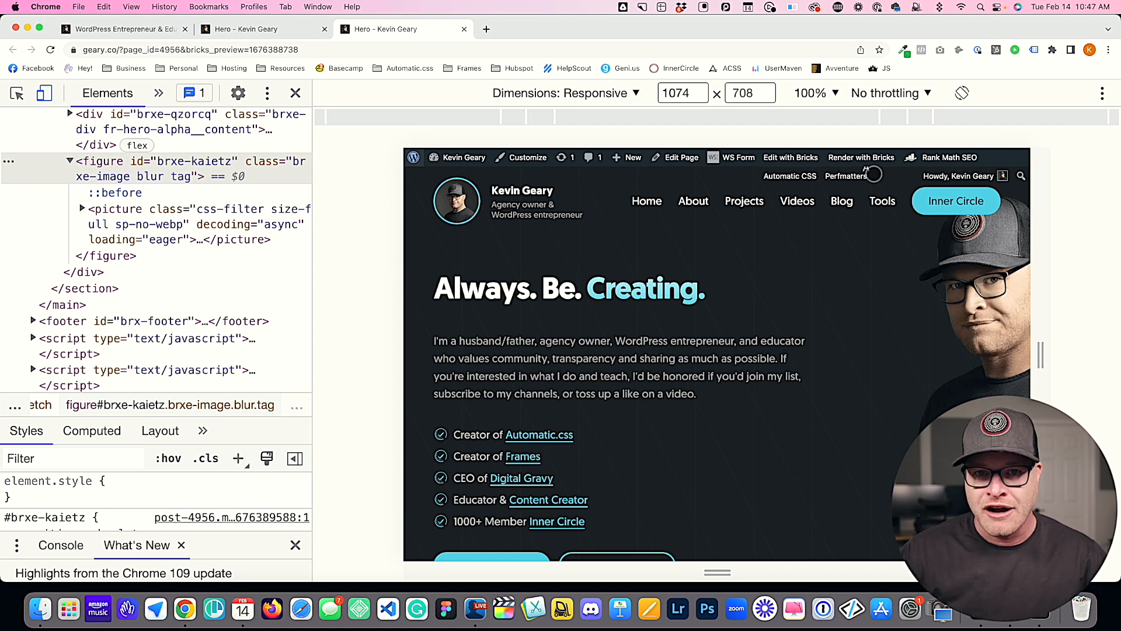
Step: Return to the Bricks editor and add a copy of the root::before rule below it with the selector root::after
click(257, 30)
click(61, 354)
key(Return)
key(Return)
text(root::before {   content: "A"; })
double_click(74, 368)
text(after)
click(87, 403)
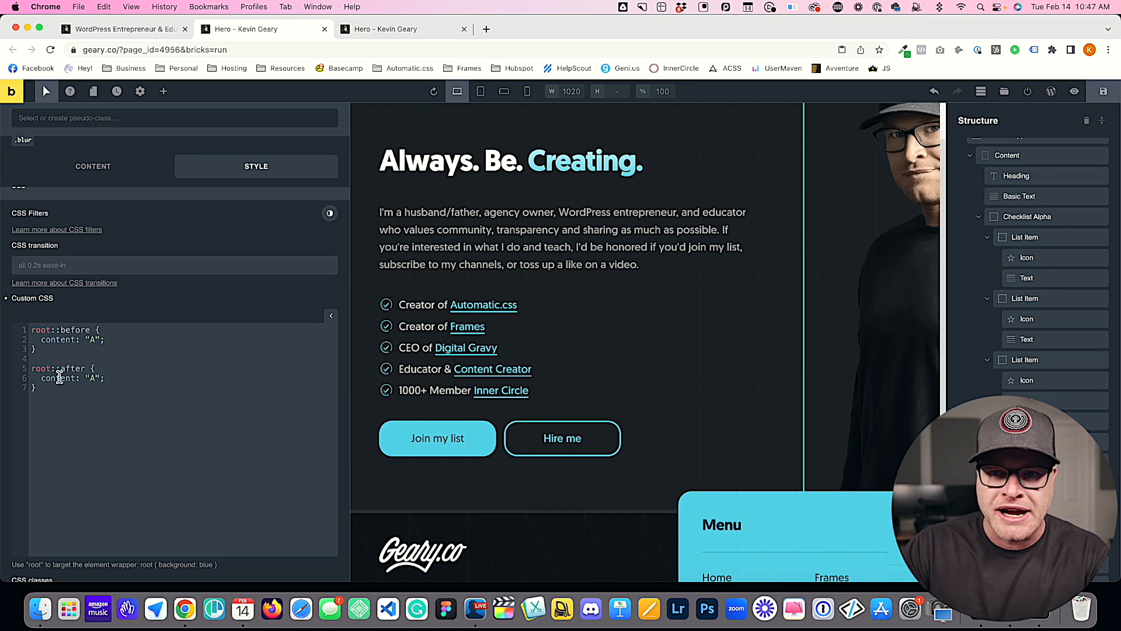
Step: Set the content of the root::after rule to "B" and save the page
click(96, 378)
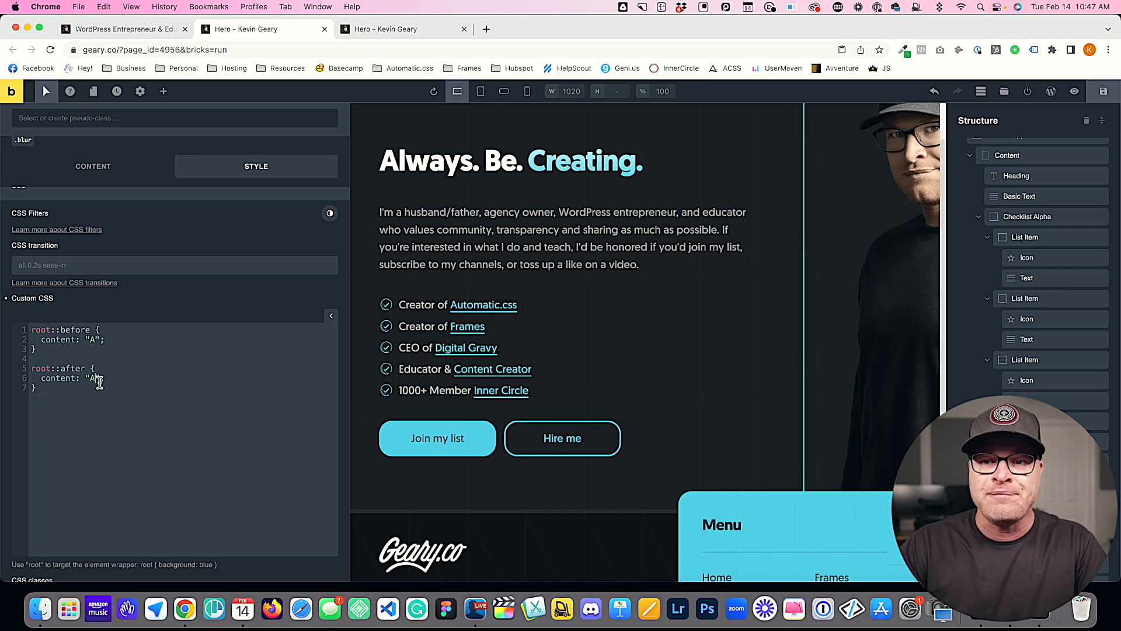
key(BackSpace)
text(B)
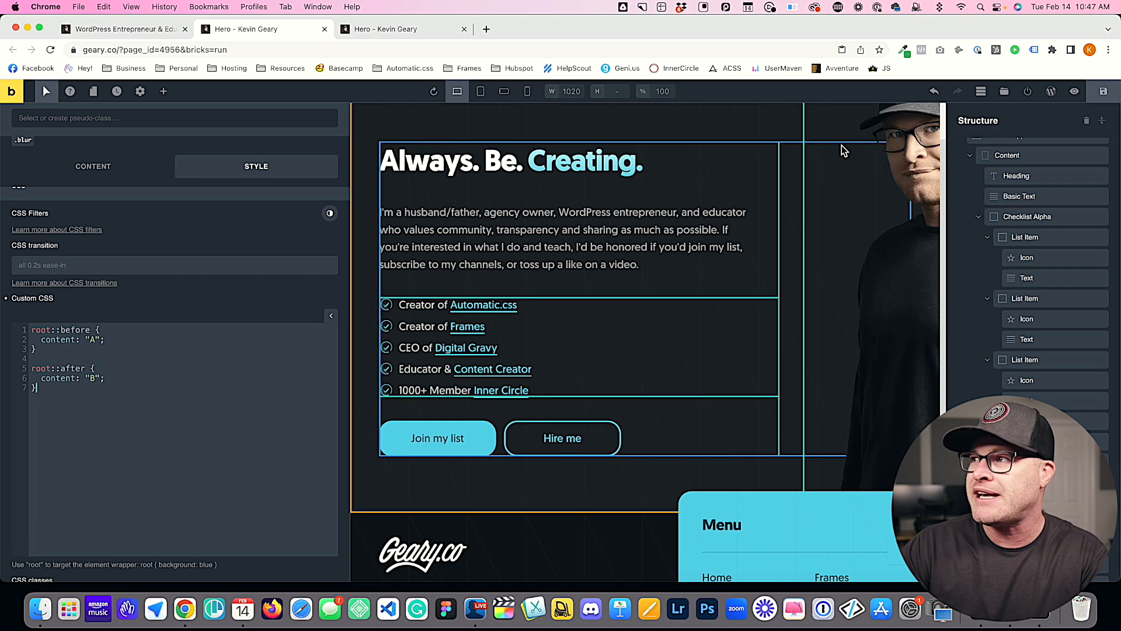
click(1104, 93)
Step: Reload the preview without developer tools, examine where the ::before and ::after content sits around the portrait, and return to the Bricks editor
click(403, 30)
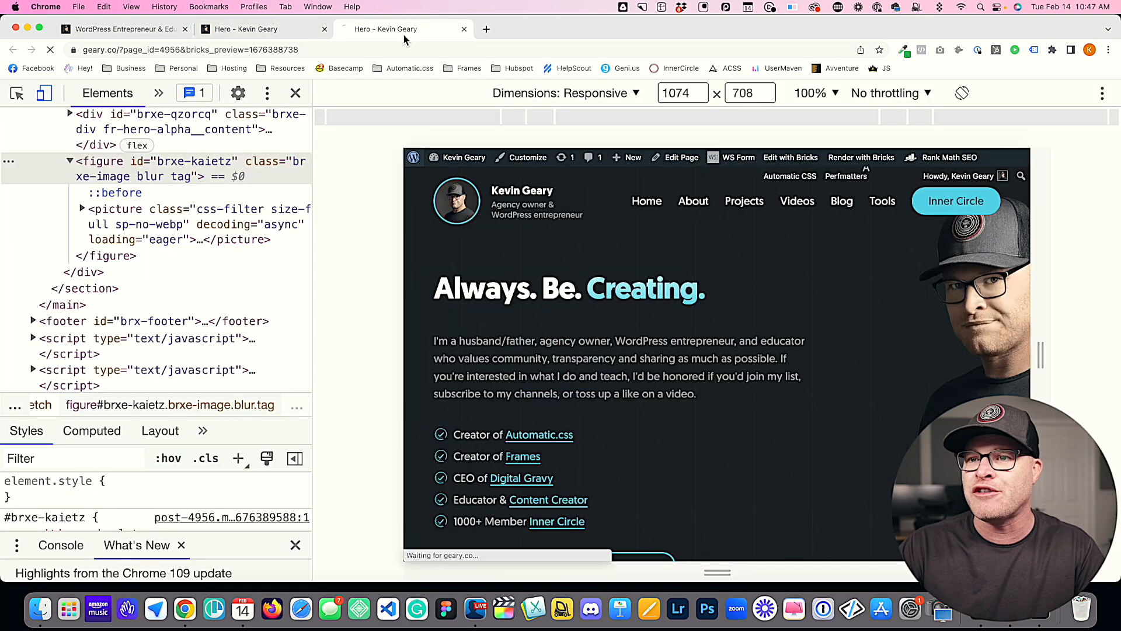
key(super+alt+i)
scroll(666, 396, down, 5)
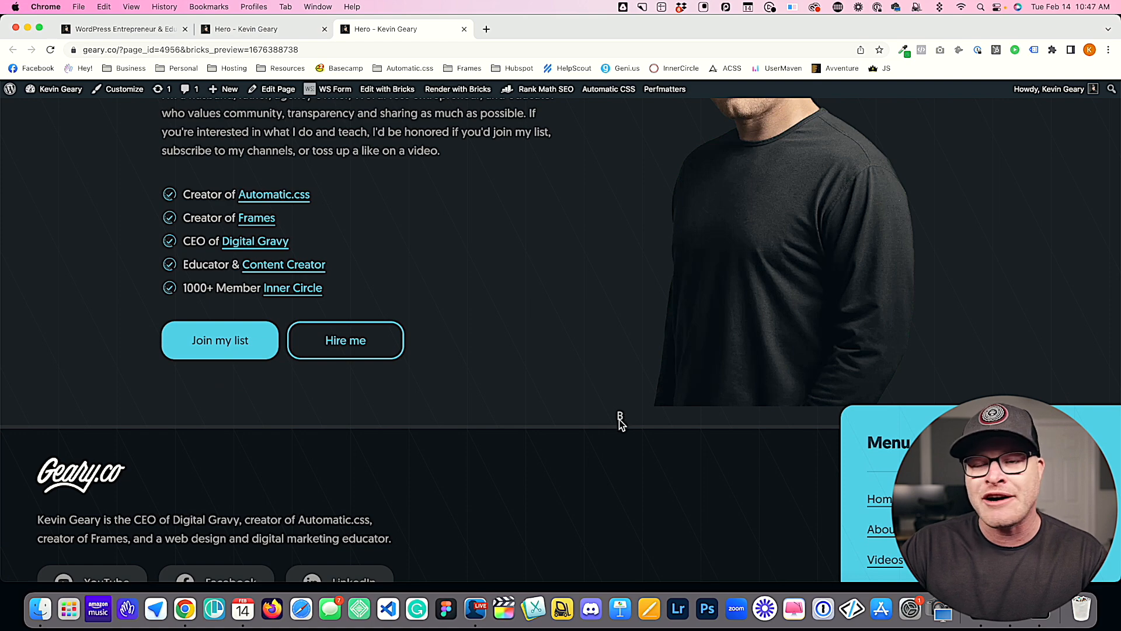
scroll(620, 423, up, 1)
scroll(620, 379, up, 6)
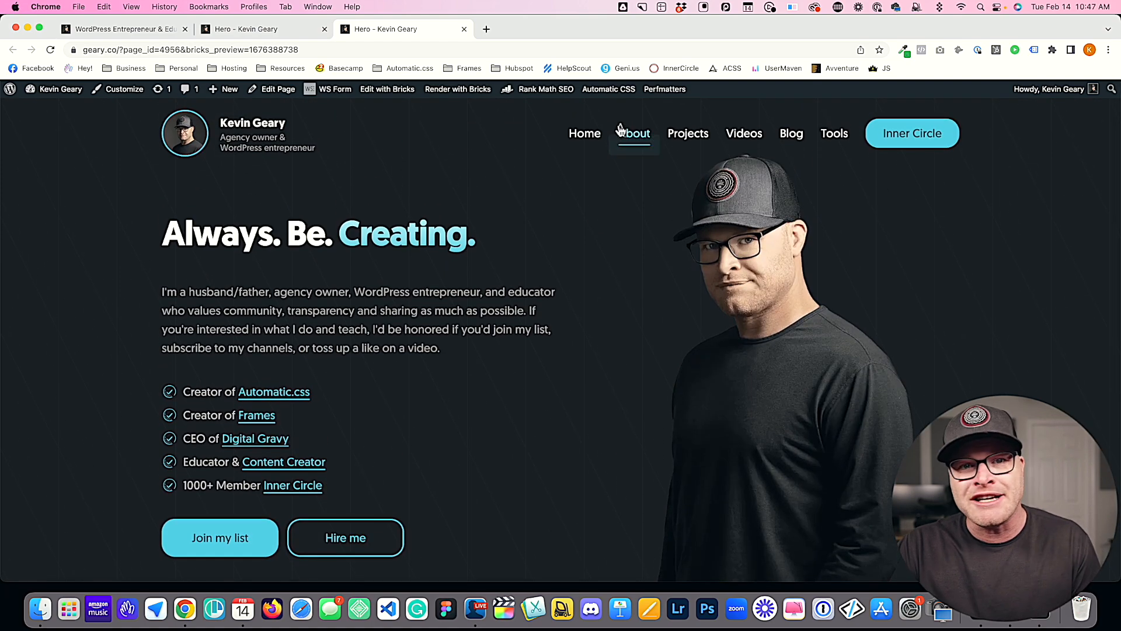
scroll(647, 304, down, 6)
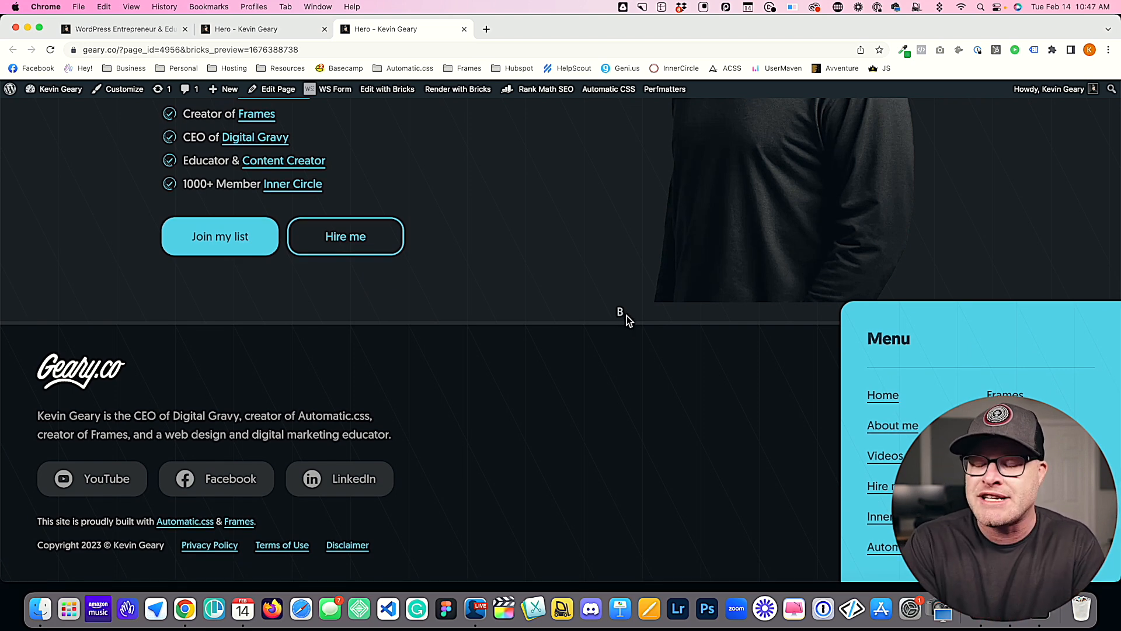
scroll(734, 198, up, 6)
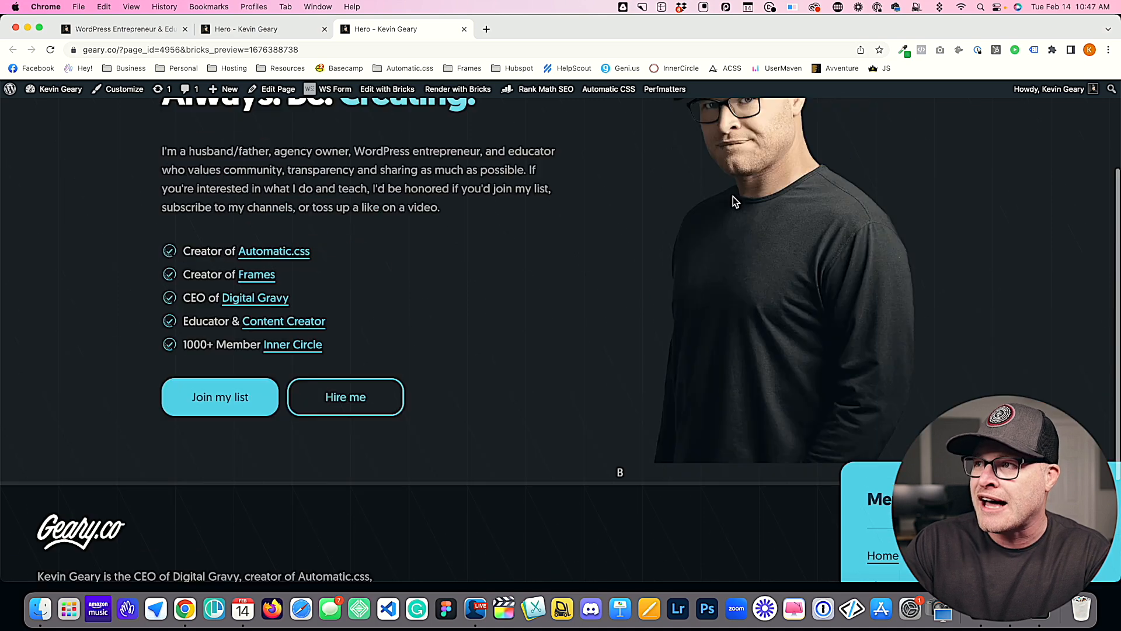
scroll(759, 223, down, 6)
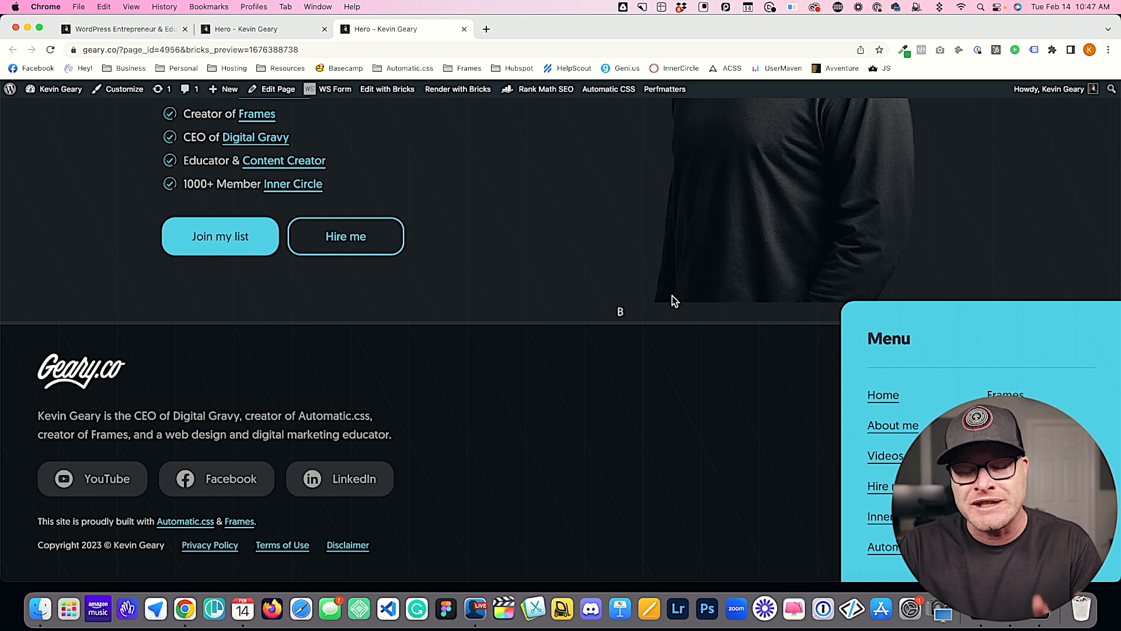
scroll(672, 299, up, 4)
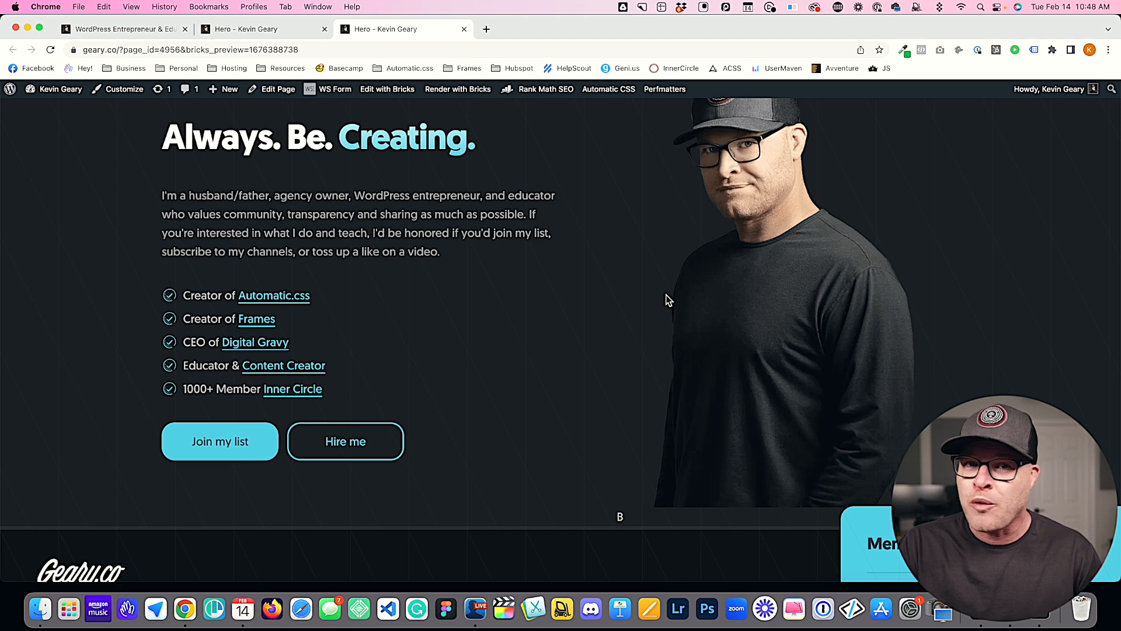
scroll(668, 300, down, 1)
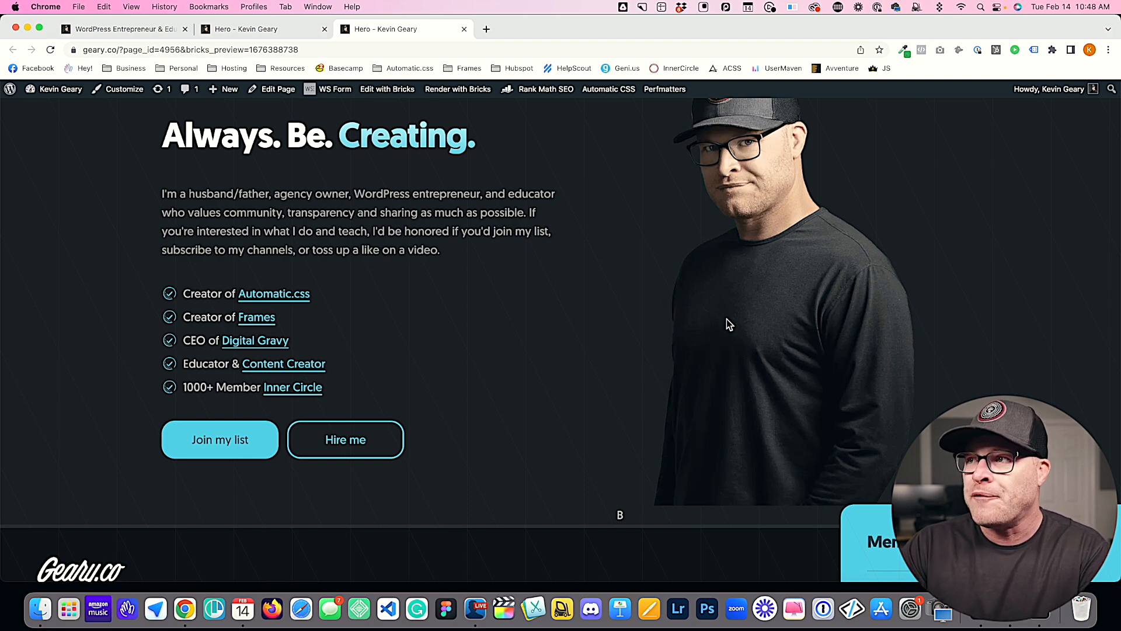
scroll(726, 320, up, 3)
scroll(667, 318, down, 9)
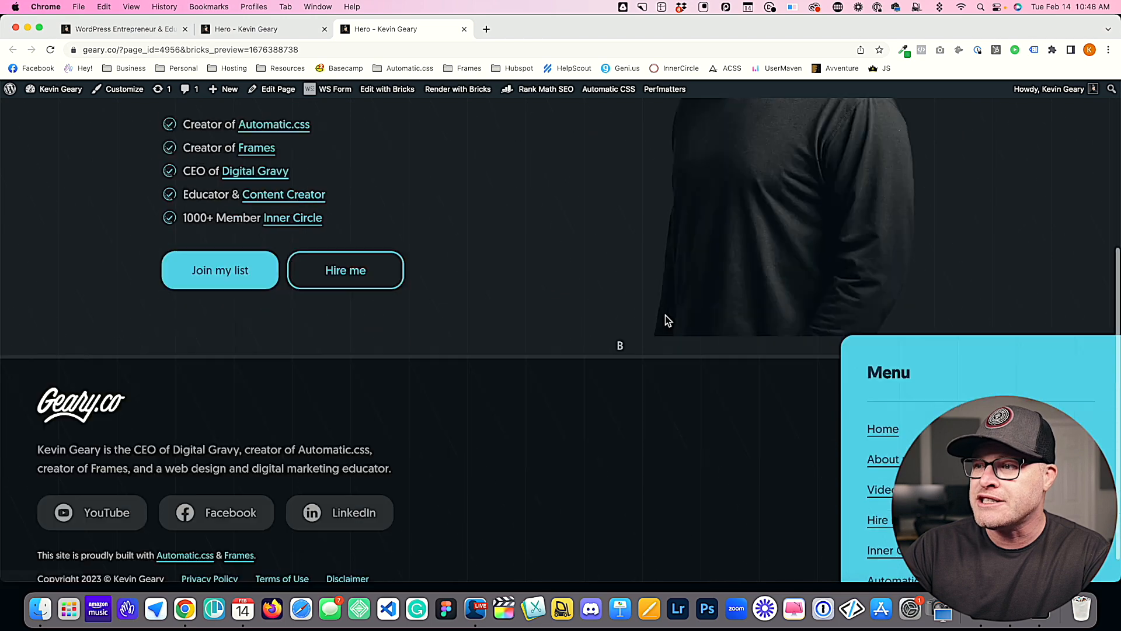
click(236, 29)
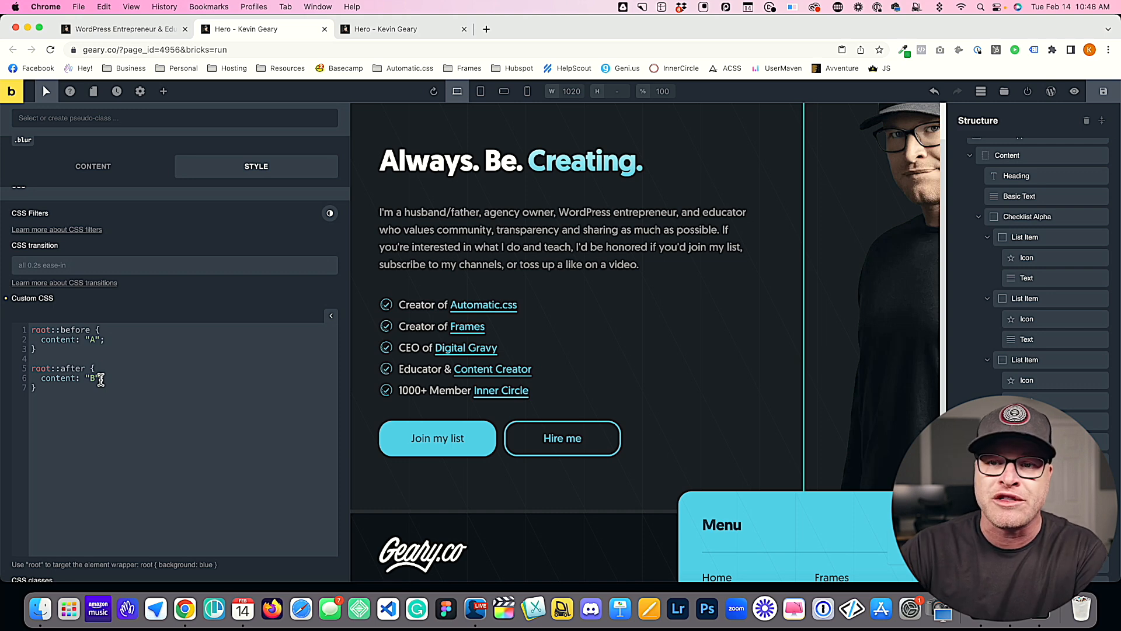
Step: Empty the content strings in the root::before and root::after rules, and delete the whole root::after rule
key(Left)
key(Left)
key(BackSpace)
key(Down)
key(Down)
key(Down)
key(Down)
key(Right)
key(BackSpace)
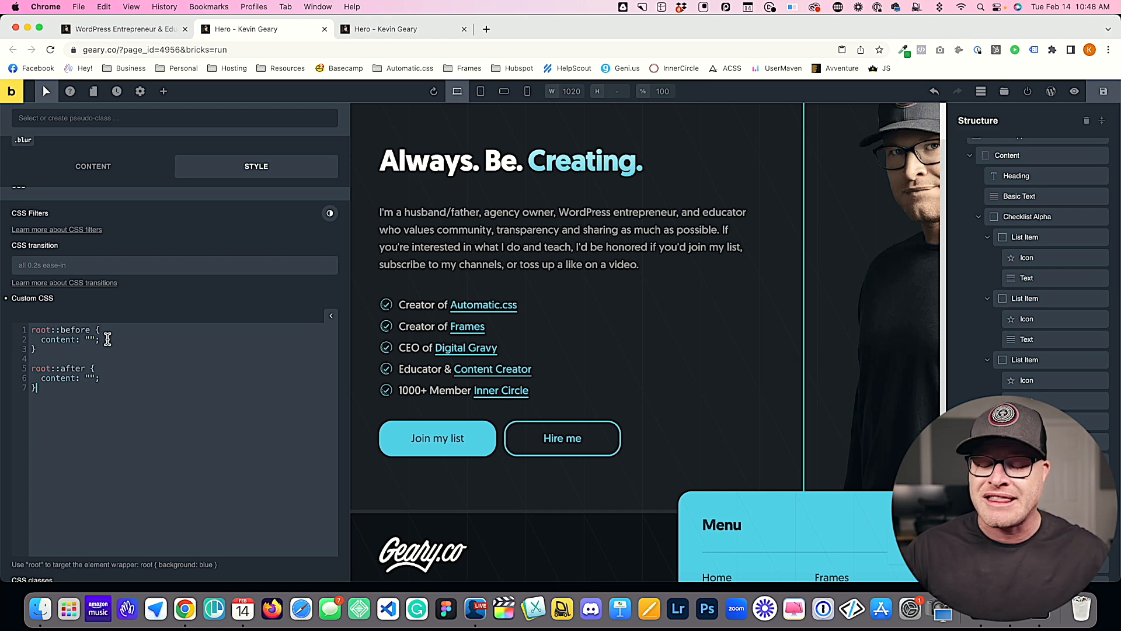
drag(68, 394, 29, 370)
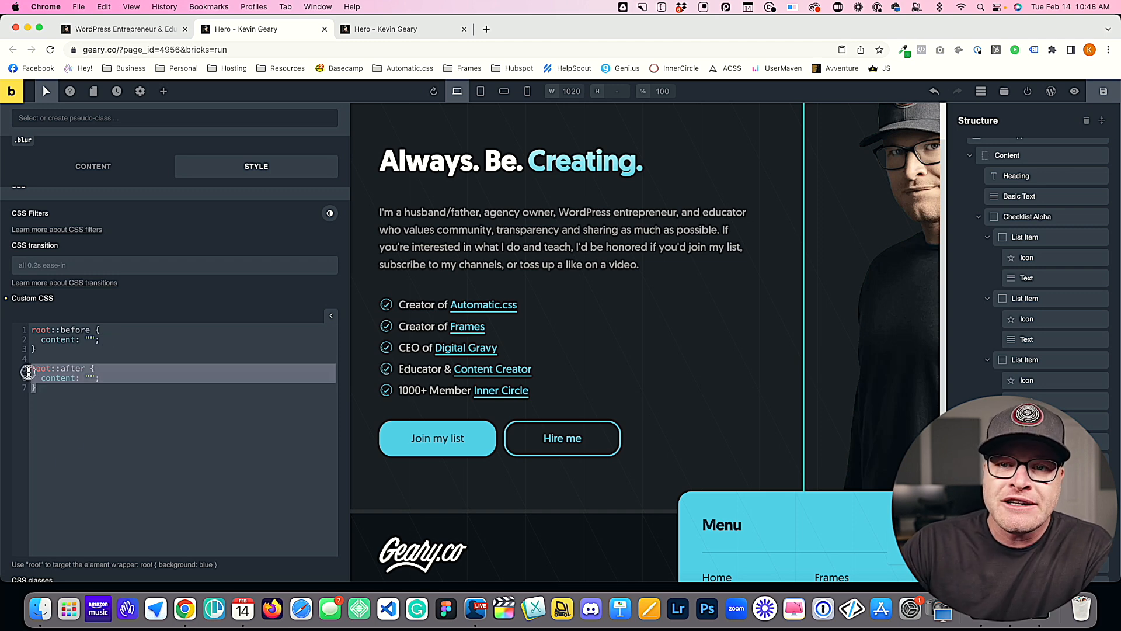
key(BackSpace)
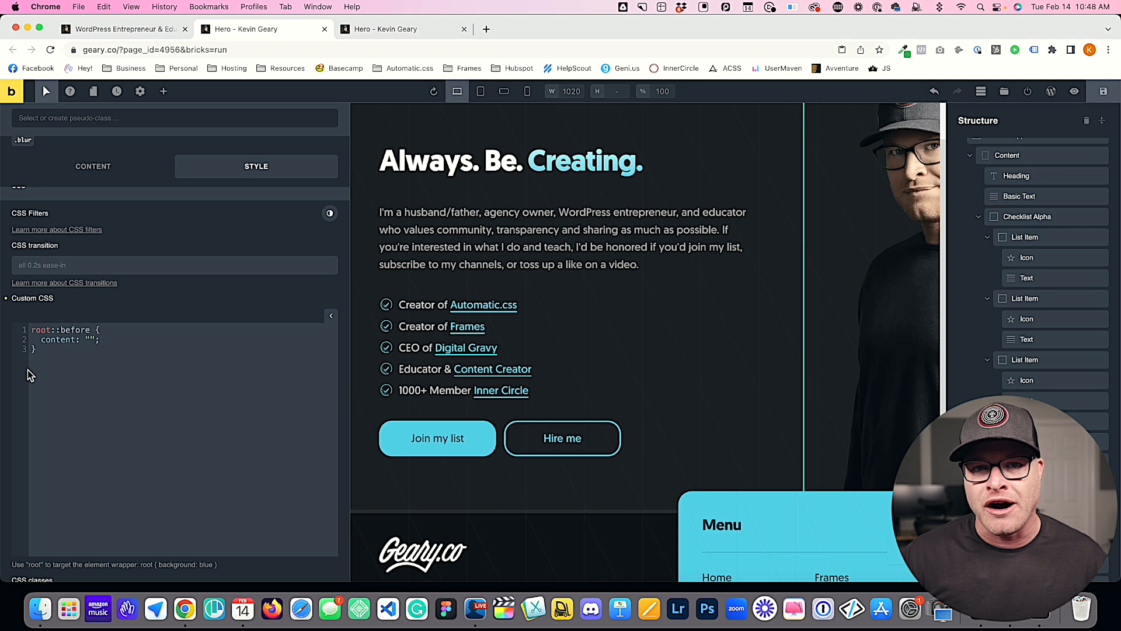
Step: Add width: 40rem and height: 40rem to the root::before rule, save the page, and view the preview
click(108, 340)
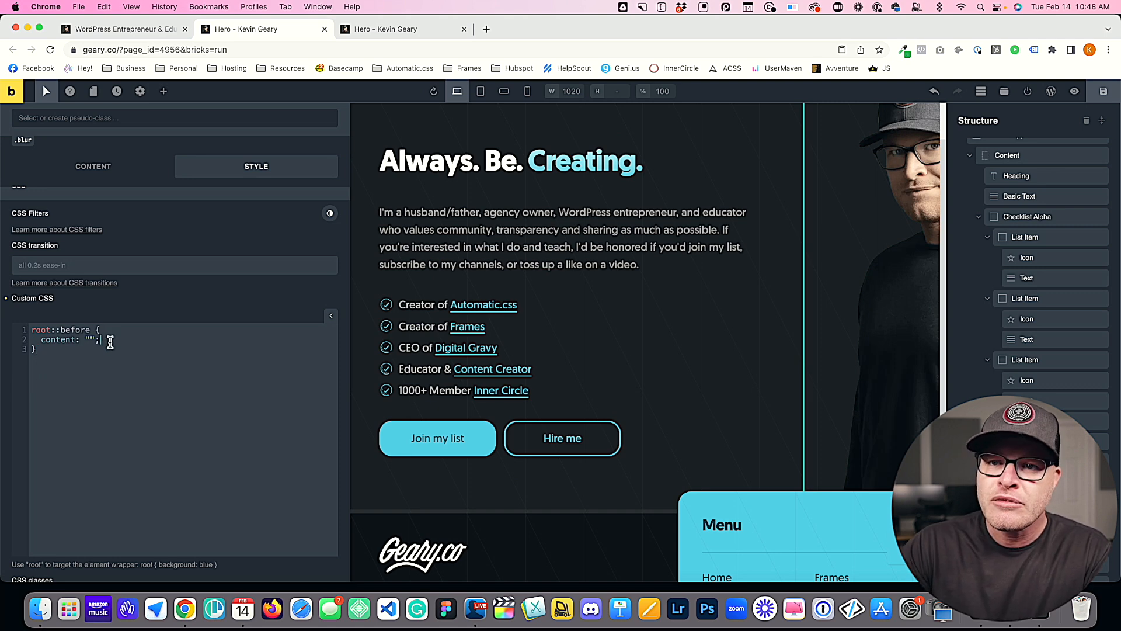
key(Return)
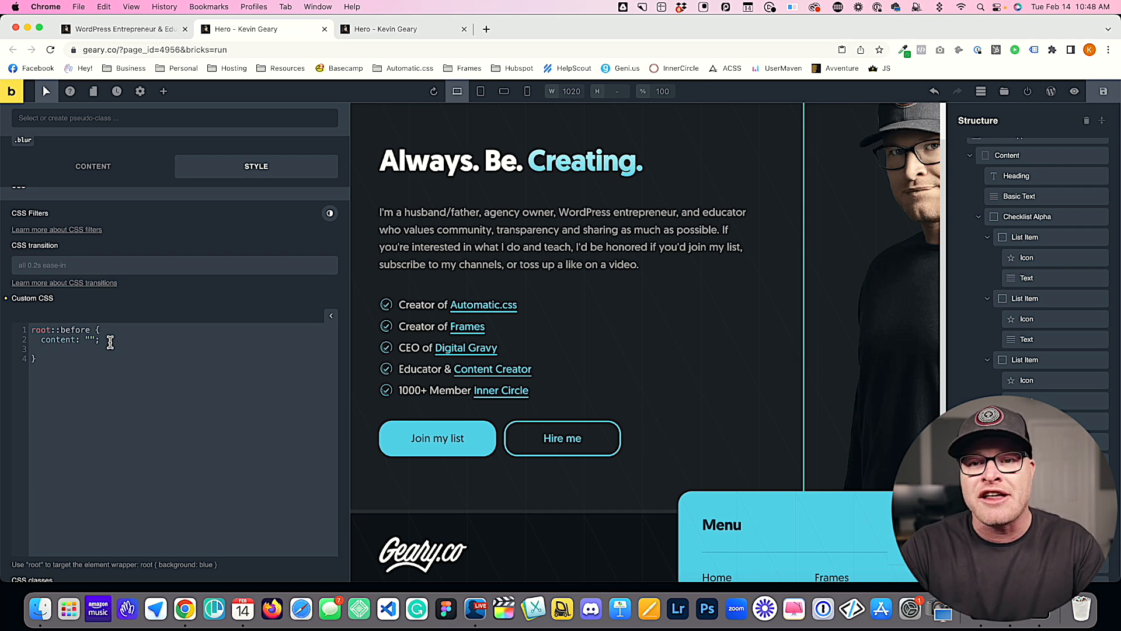
text(width:)
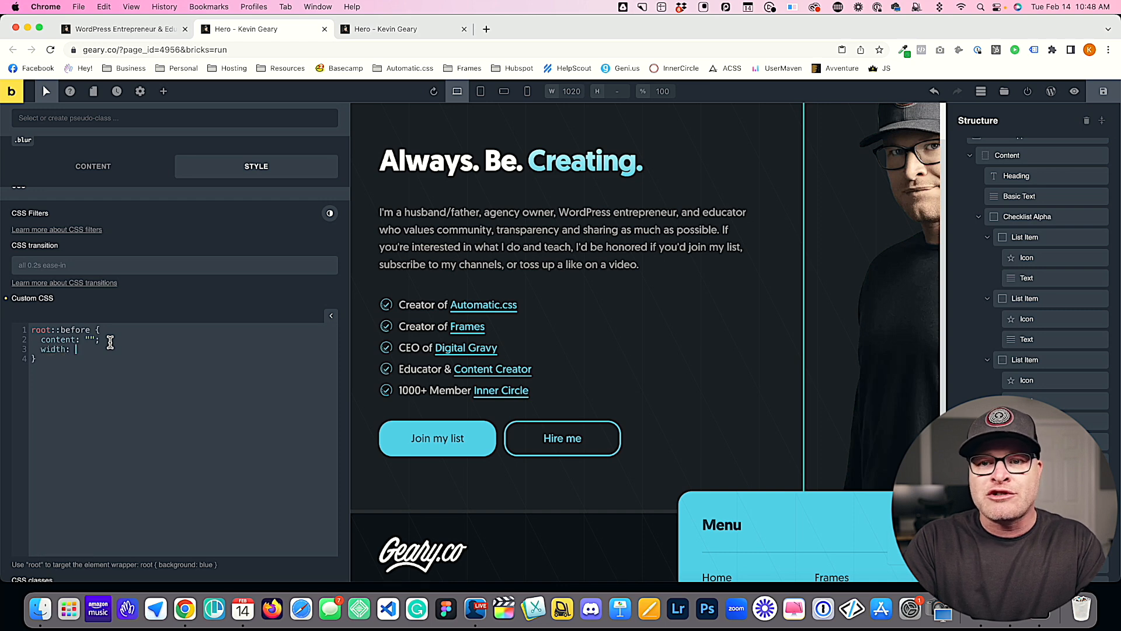
text( 40rem;)
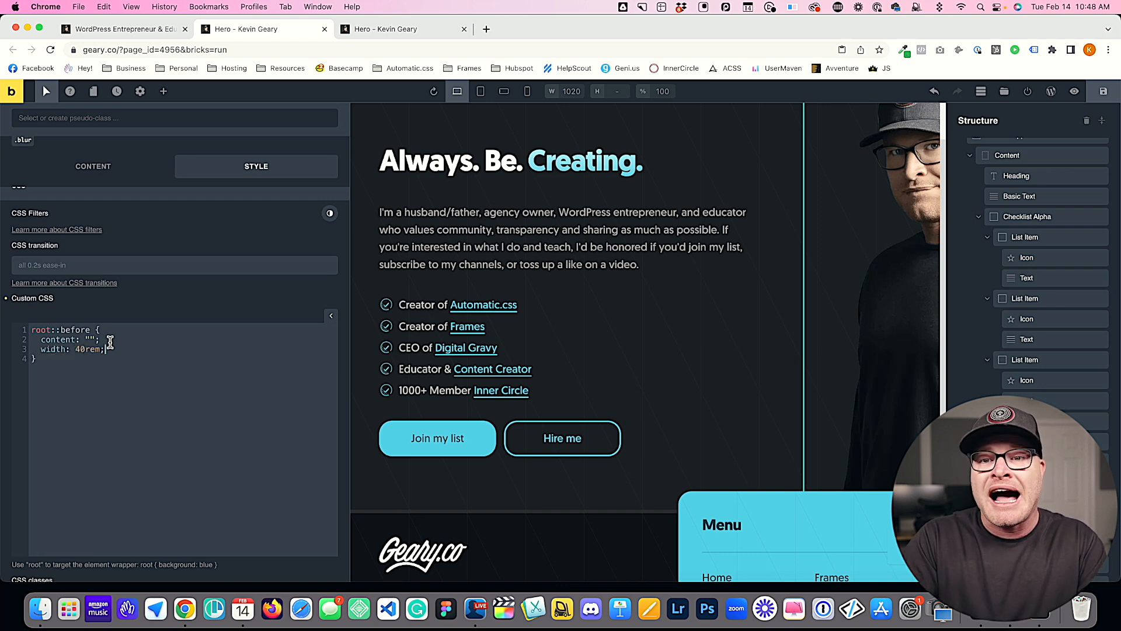
key(Return)
text(height)
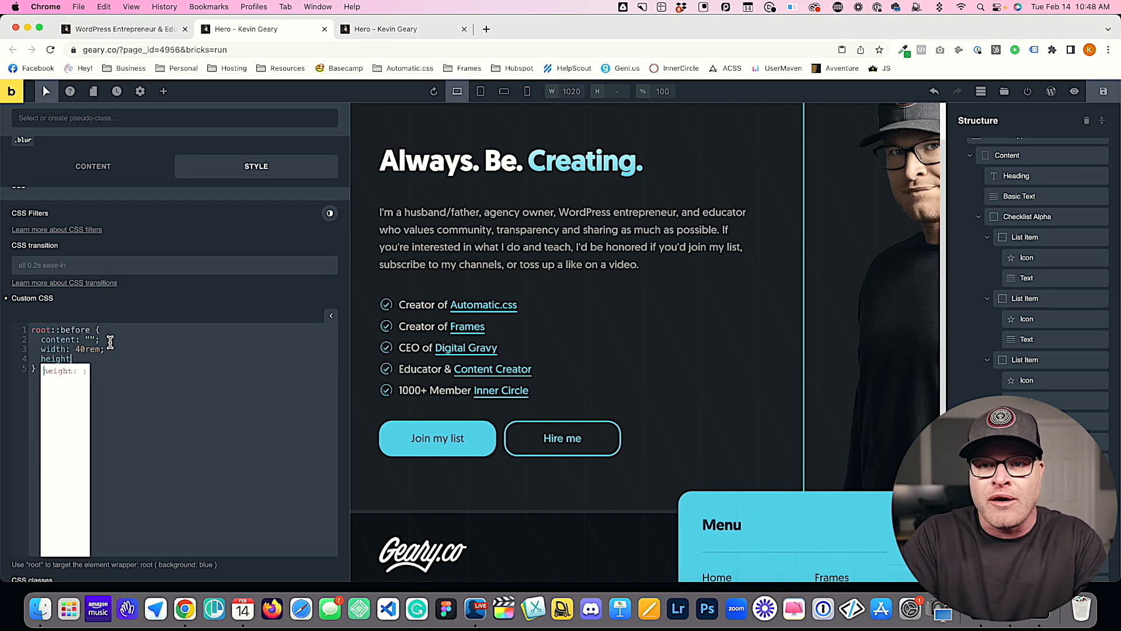
text(: 40rem;)
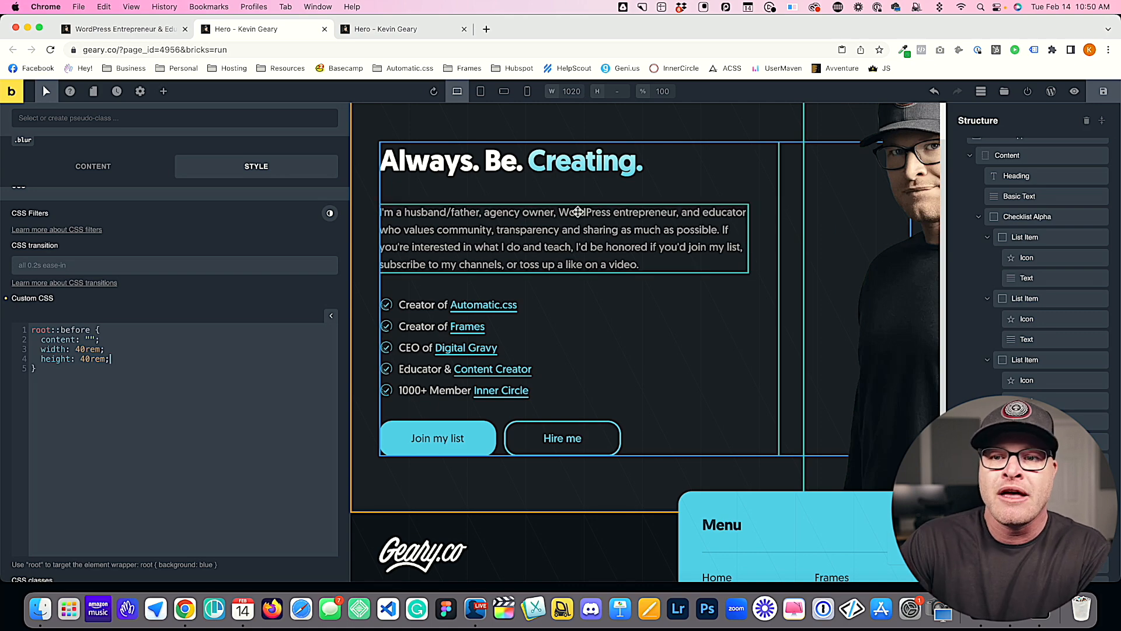
click(1104, 95)
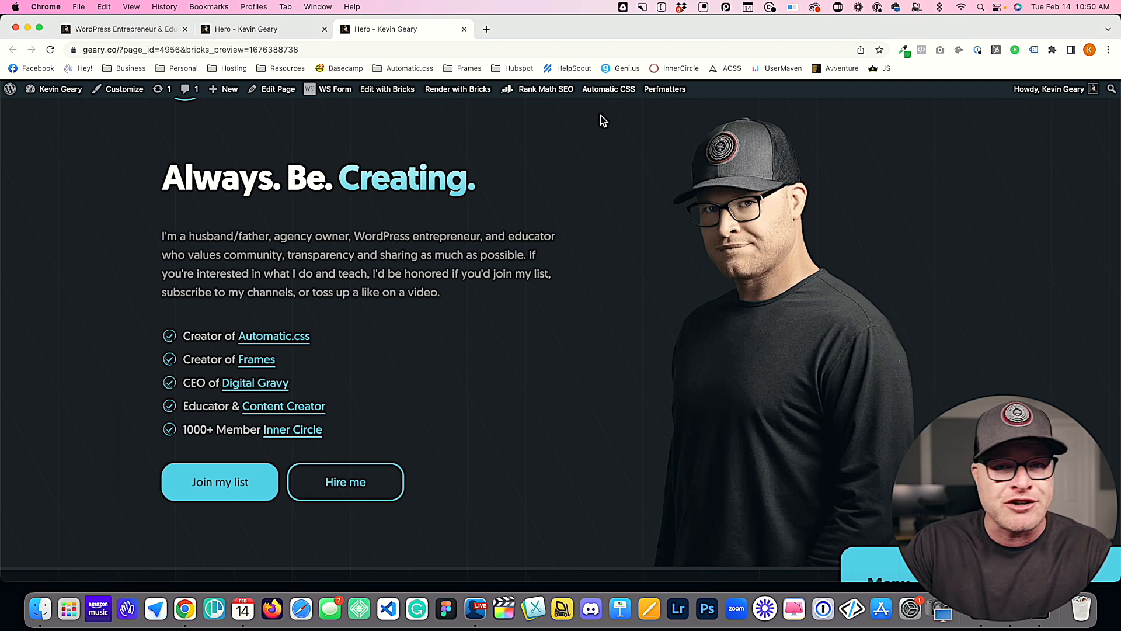
Step: Return to the Bricks editor, add border: 5px solid red to the root::before rule, save, and reload the preview
click(257, 29)
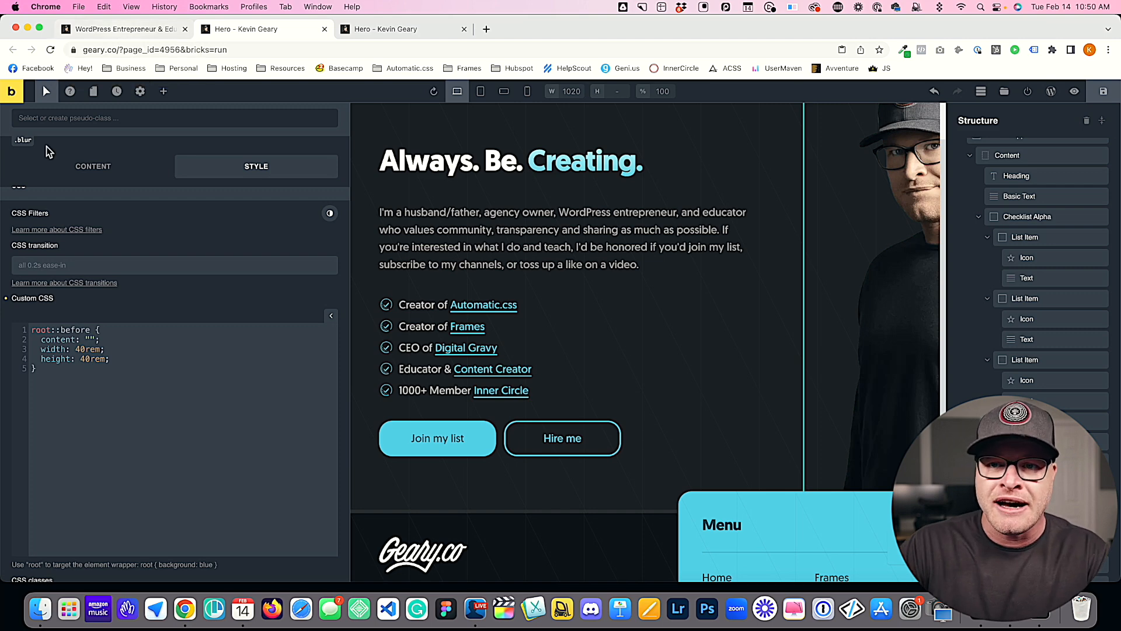
click(126, 358)
key(Return)
text(border: 5px solid red;)
key(super+s)
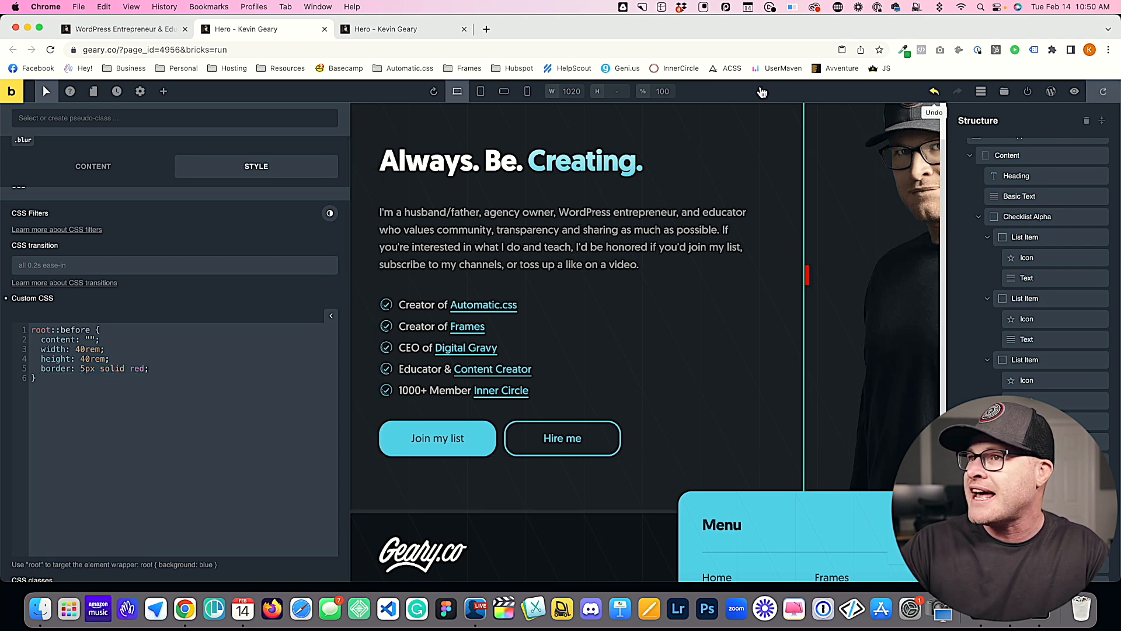
click(426, 28)
key(super+r)
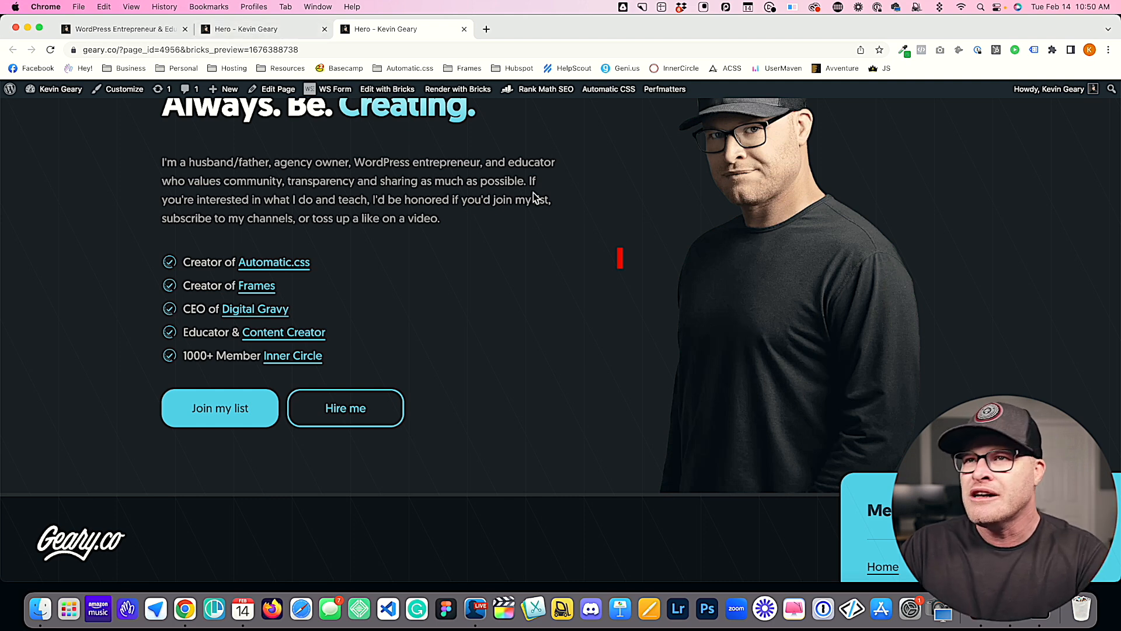
Step: Return to the editor, add display: flex to the root::before rule, save, and check the box's position in the reloaded preview
click(251, 29)
click(68, 349)
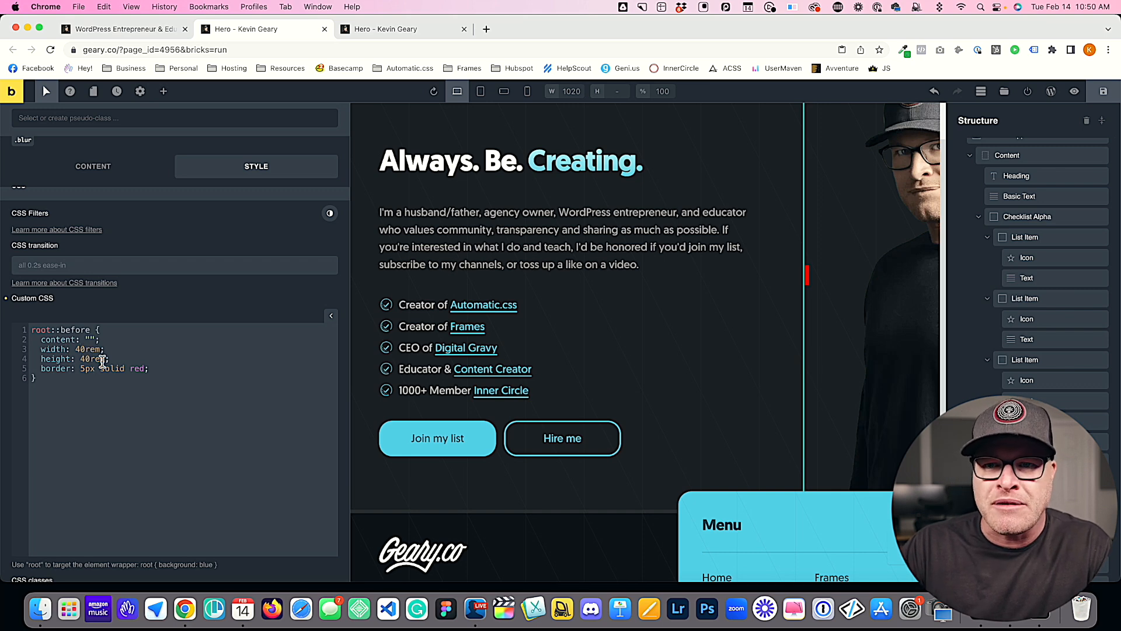
click(177, 371)
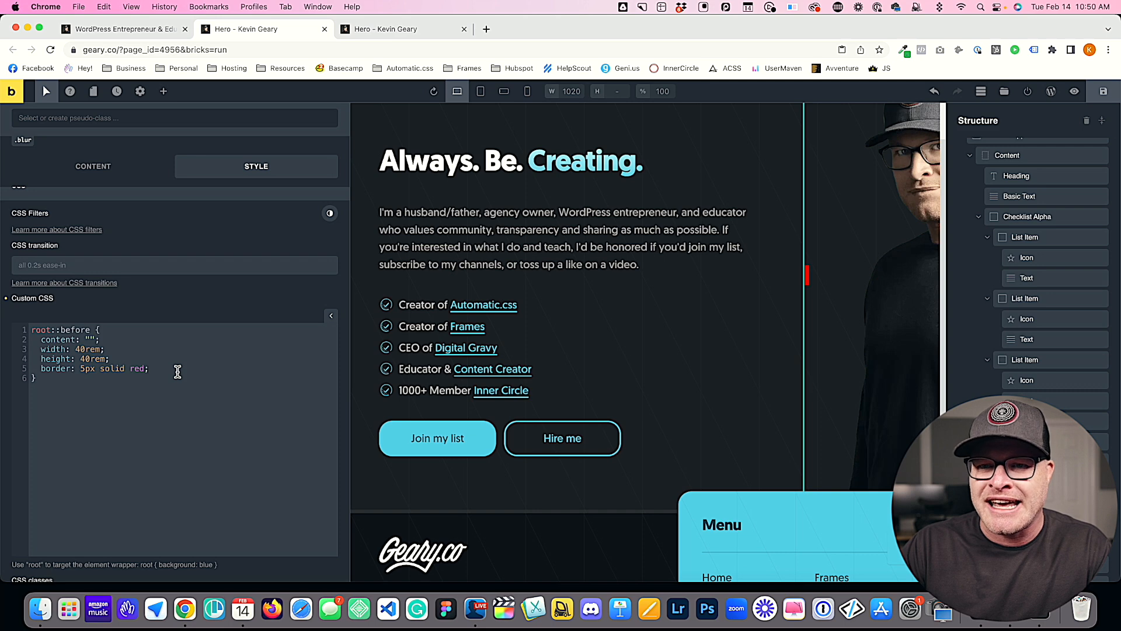
key(Return)
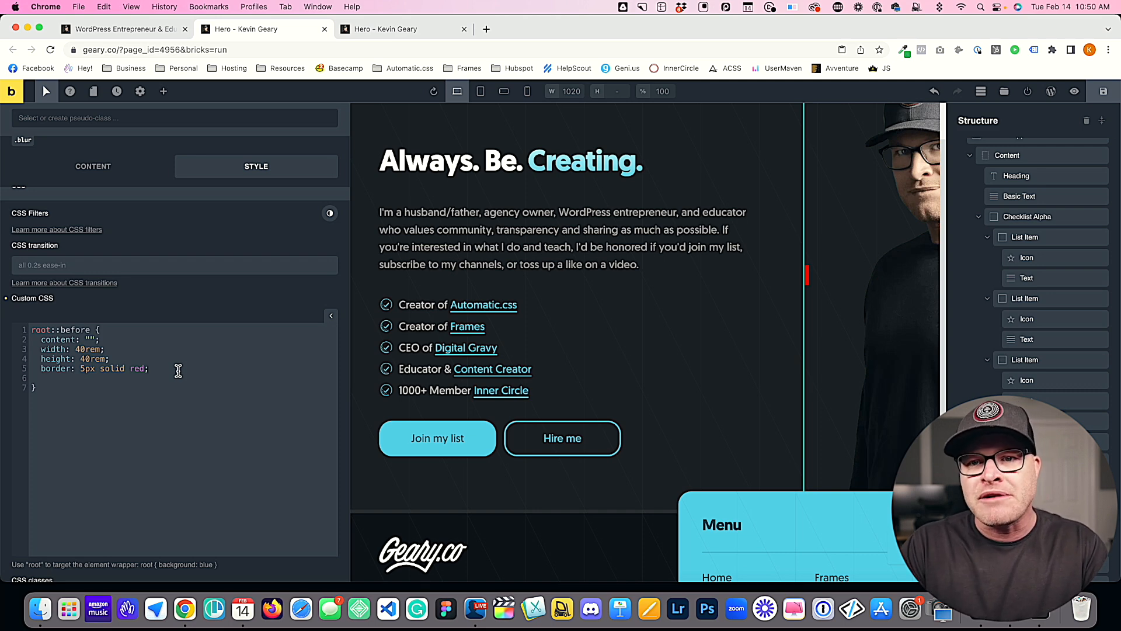
text(display: flex;)
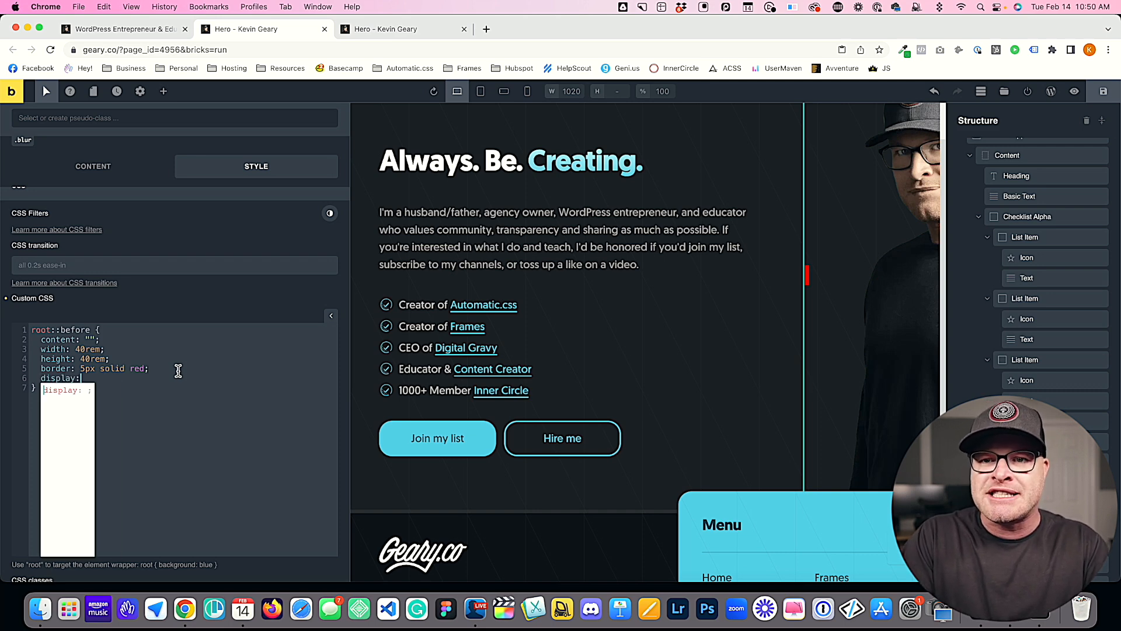
key(super+s)
click(403, 28)
key(super+r)
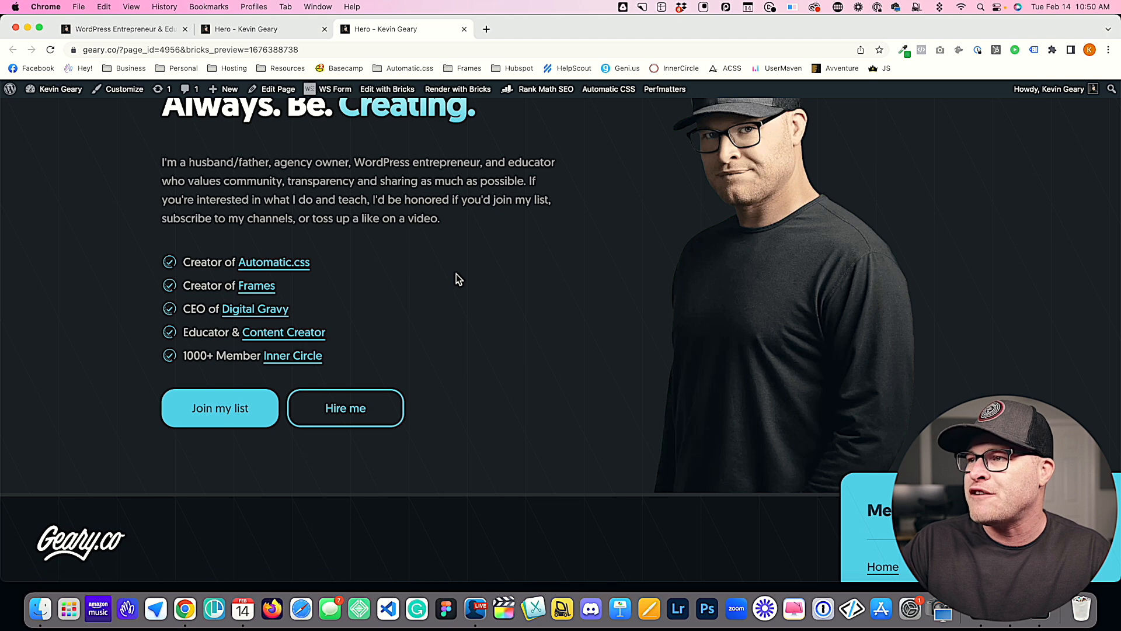
scroll(457, 275, up, 3)
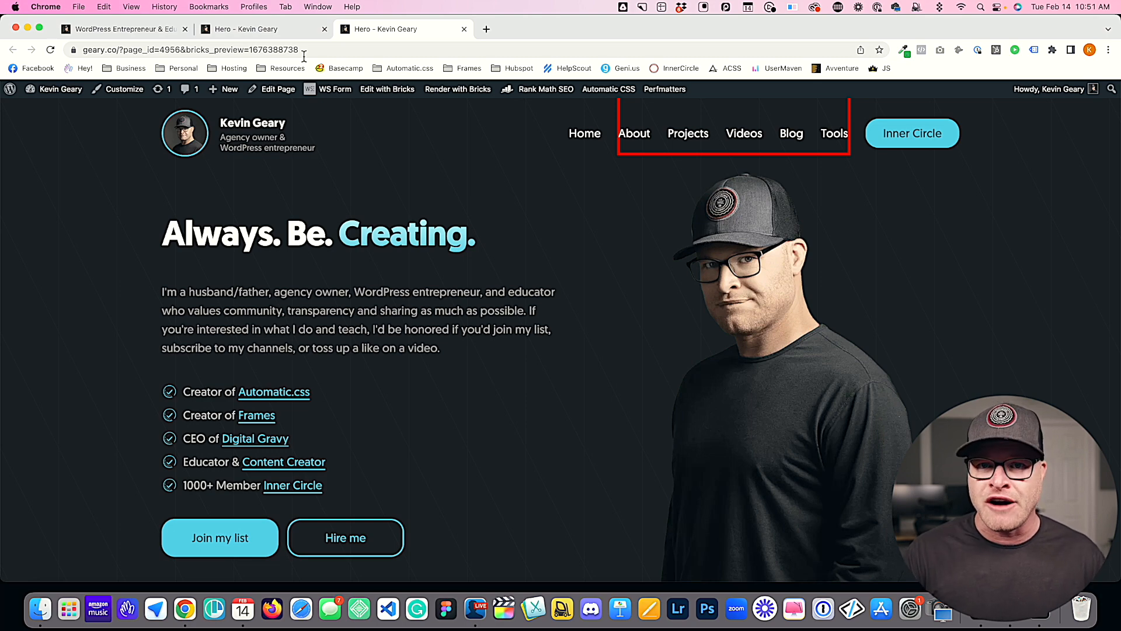
Step: Back in the editor, add position: absolute to the root::before rule, save, and reload the preview
click(251, 29)
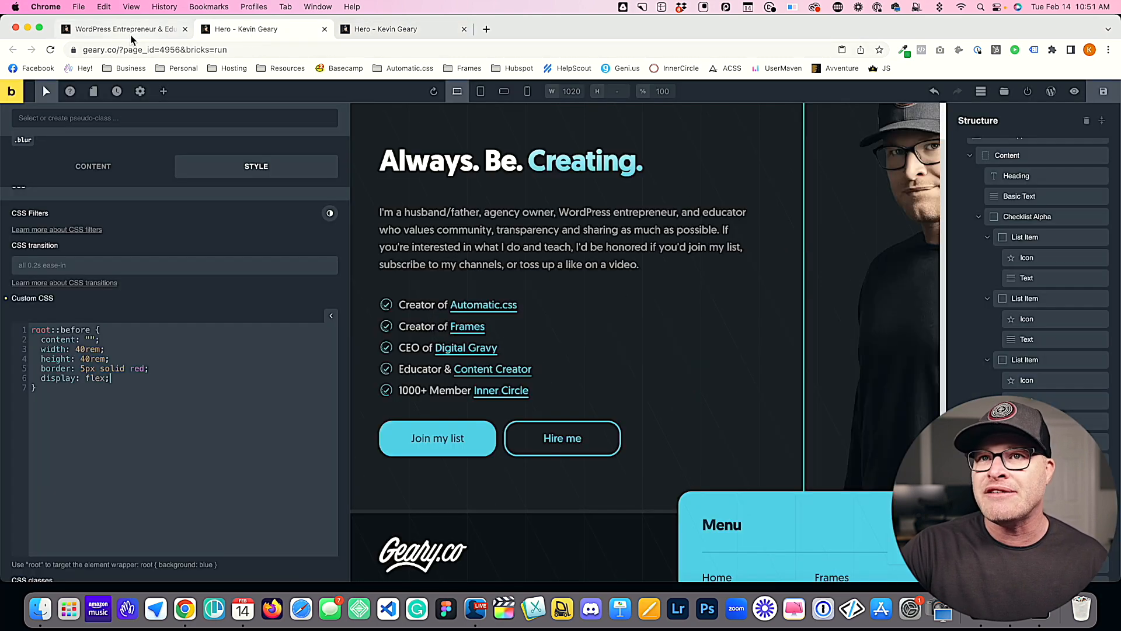
key(Return)
text(position: absolute;)
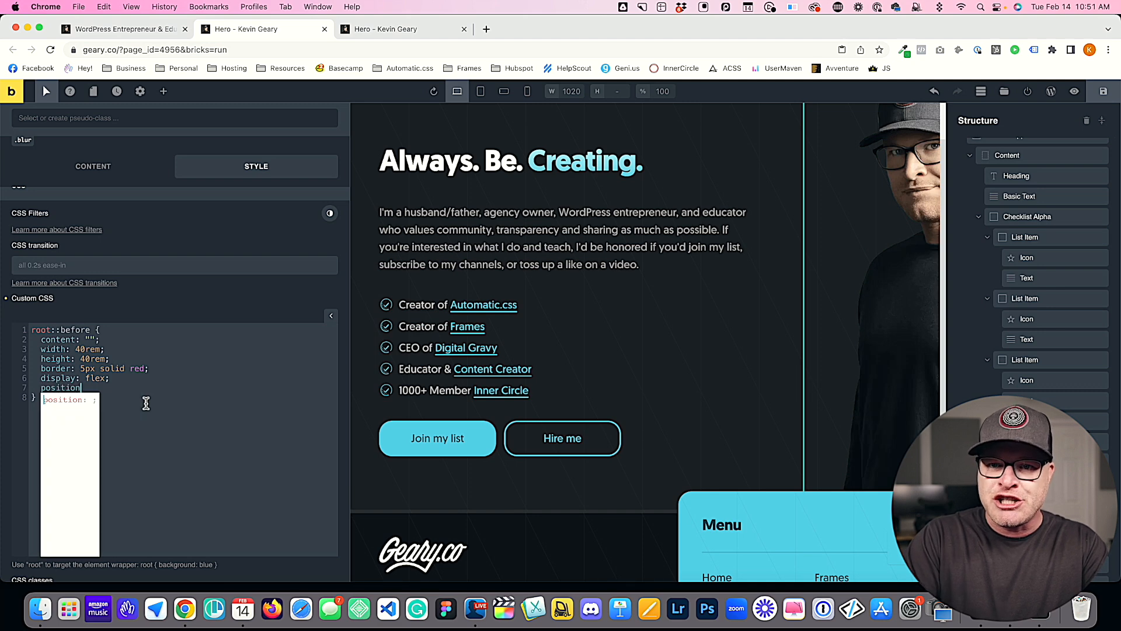
key(super+s)
click(395, 31)
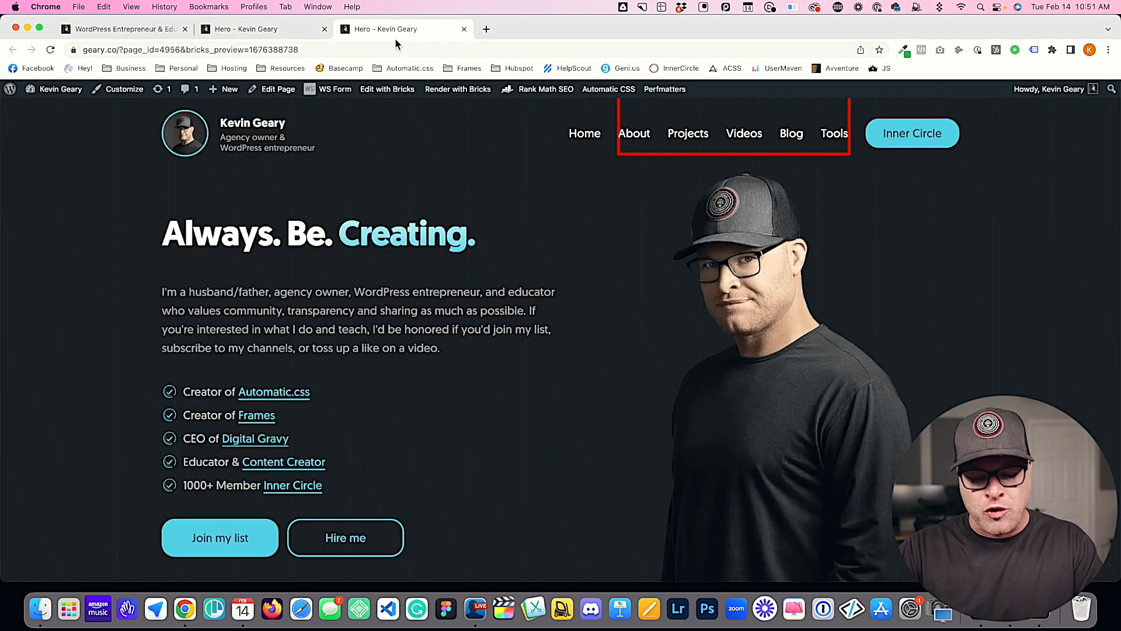
key(super+r)
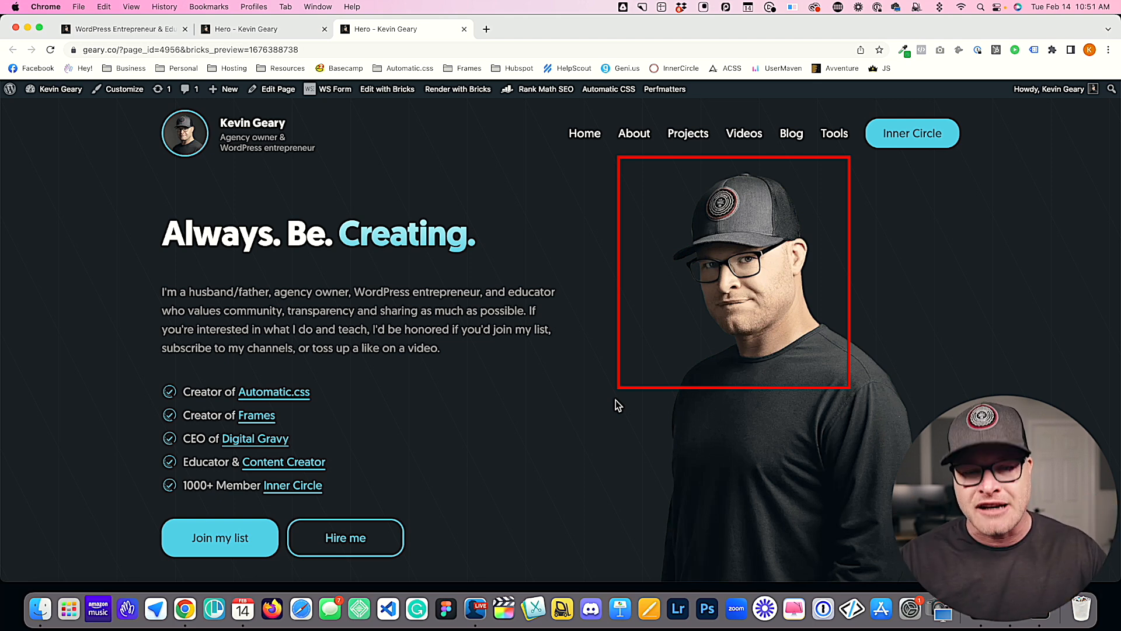
Step: Return to the editor, replace the border declaration in root::before with background-color: red, and reload the preview
click(157, 28)
click(233, 30)
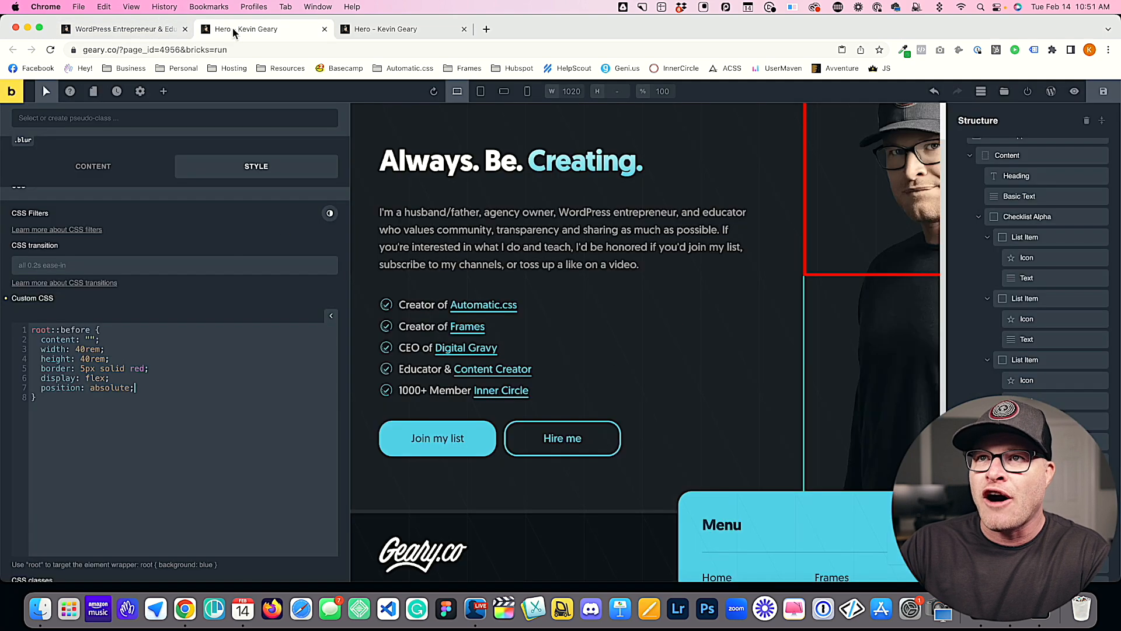
drag(150, 368, 43, 369)
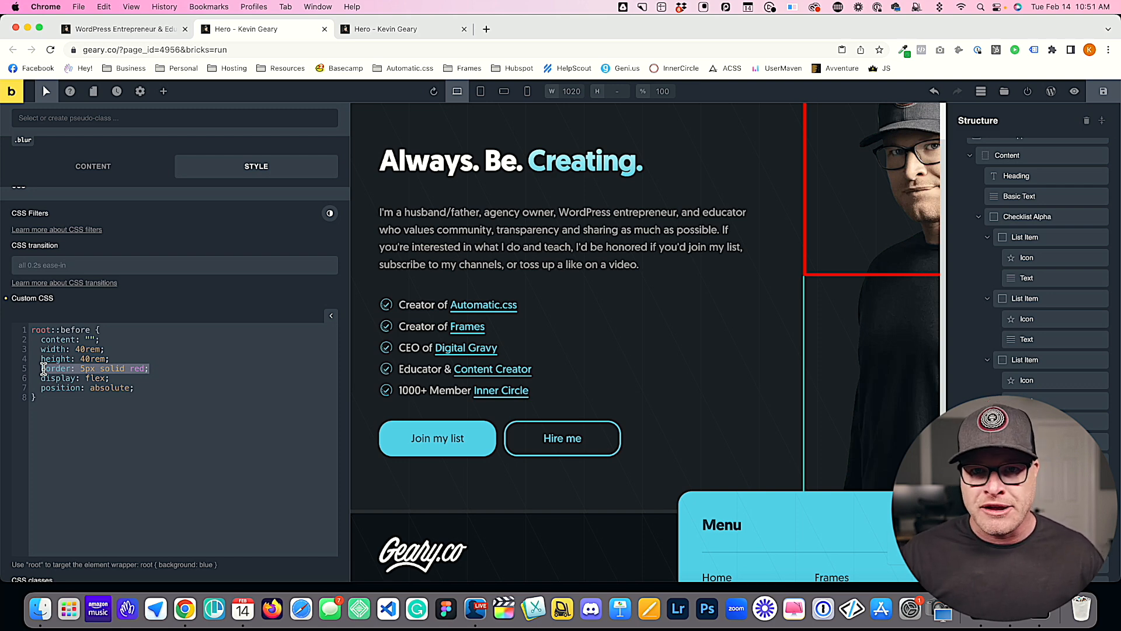
key(BackSpace)
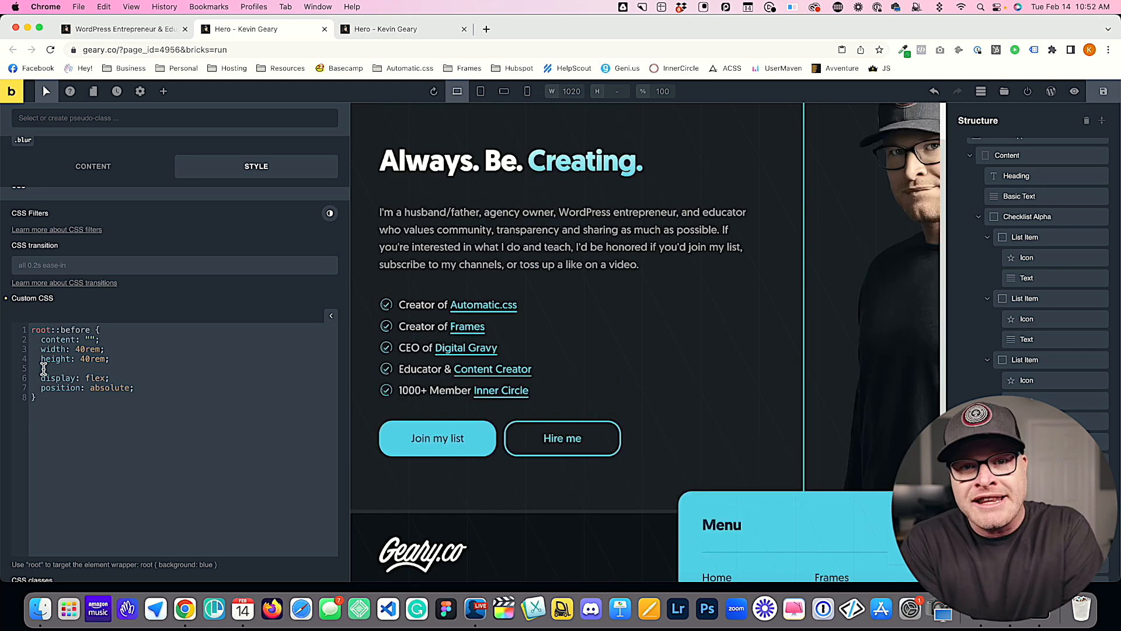
text(backgr)
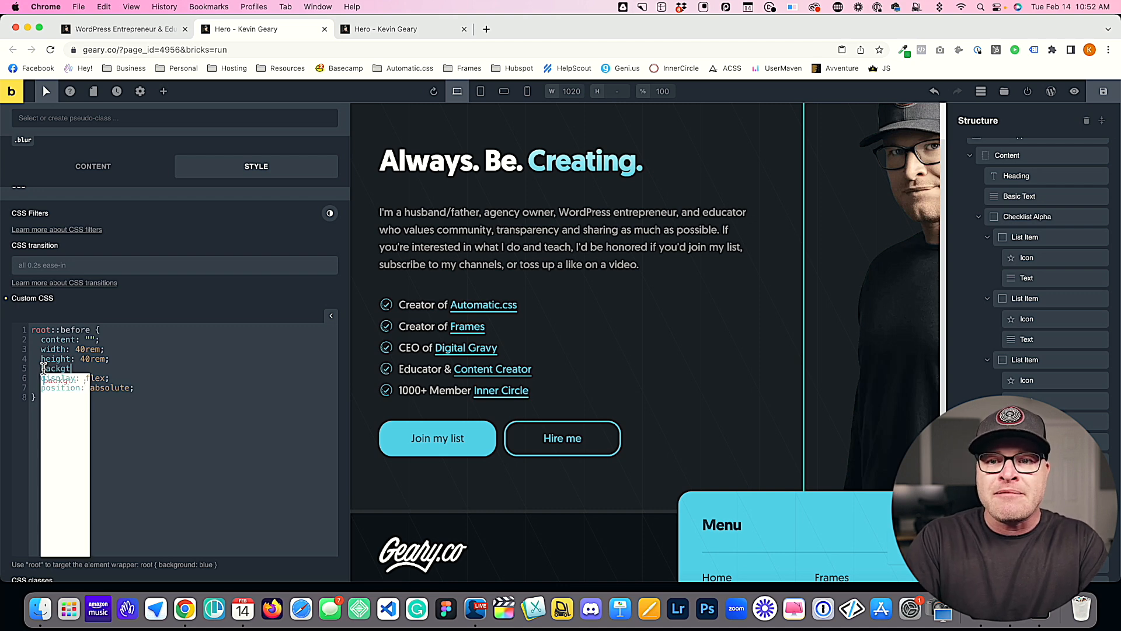
text(ound)
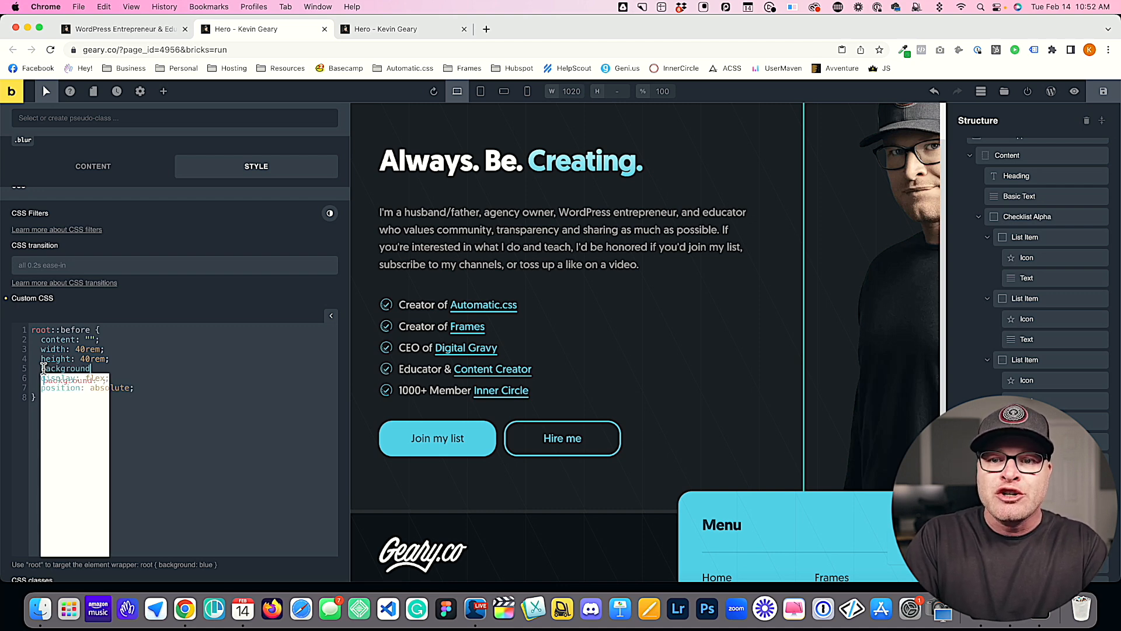
text(-color:)
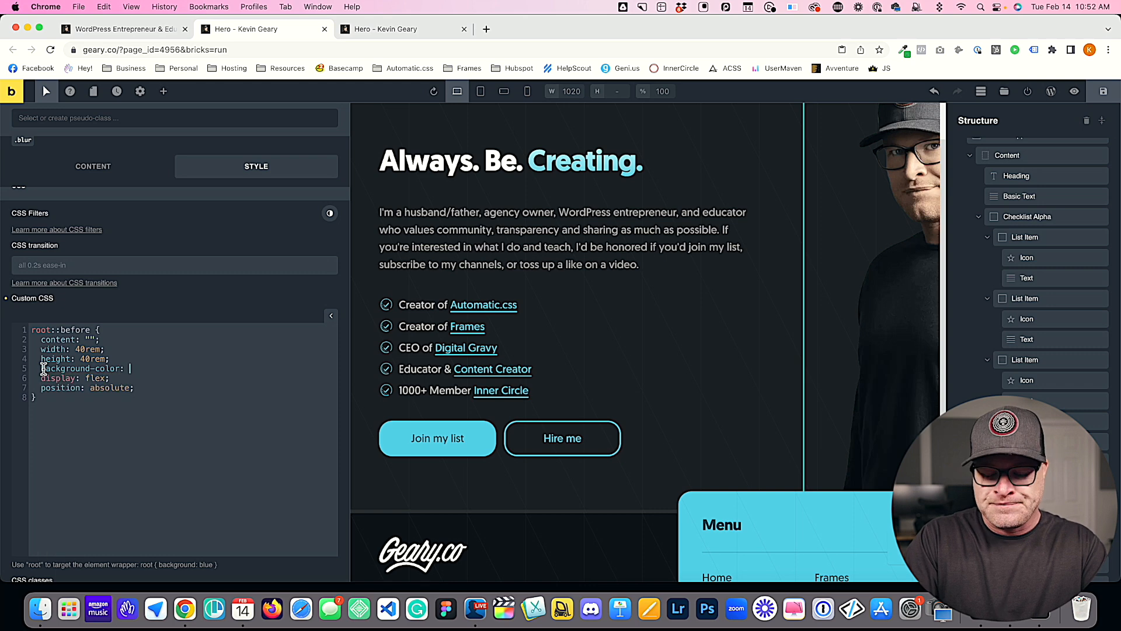
text( red;)
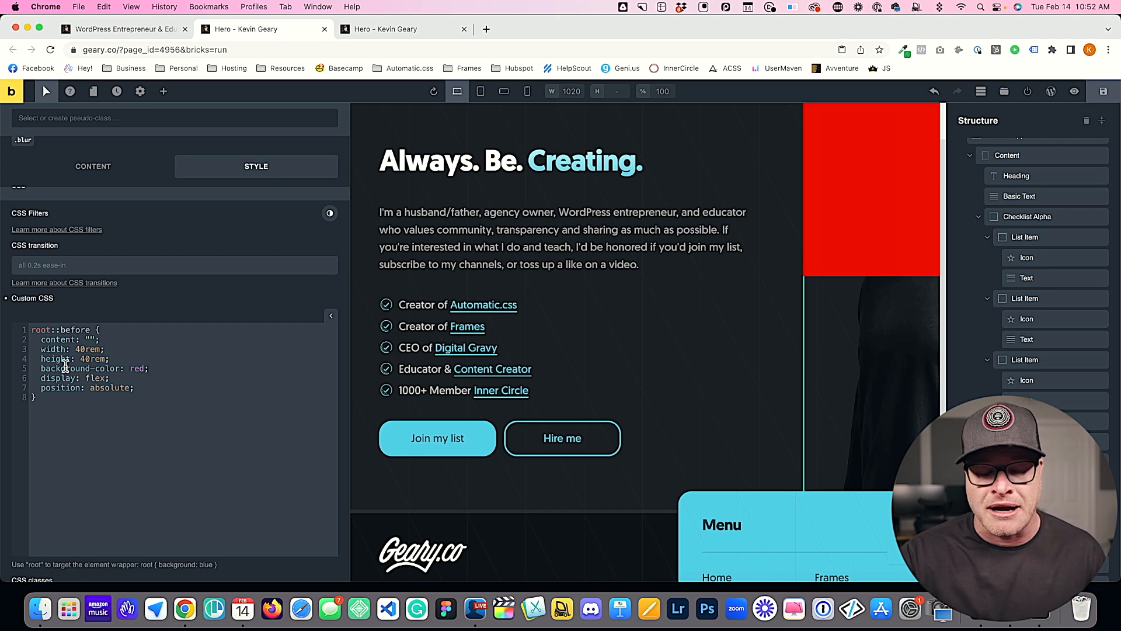
click(380, 28)
key(super+r)
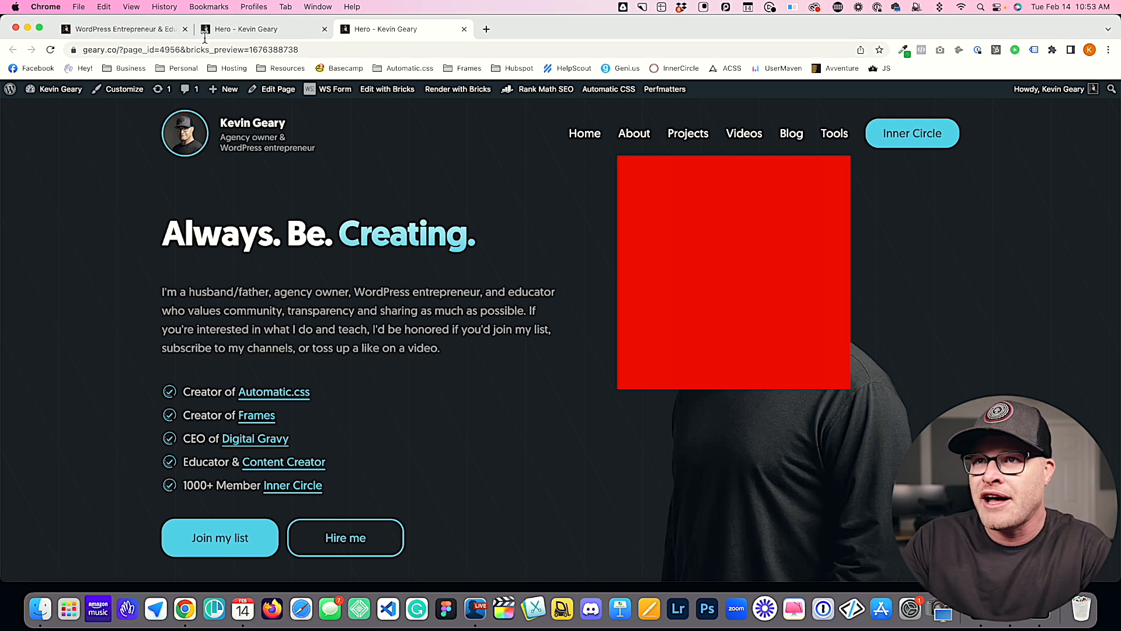
Step: In the editor, add z-index: -1 to the root::before rule, save, check the preview, and return to the editor
click(241, 27)
click(156, 389)
key(Return)
text(z-index:)
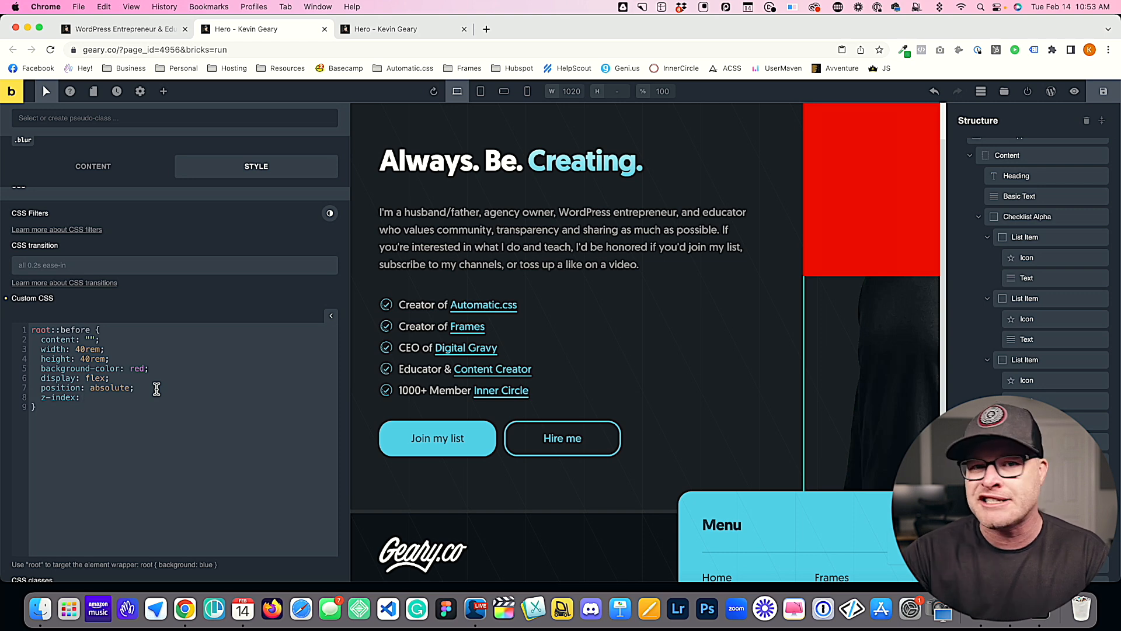
text(-1;)
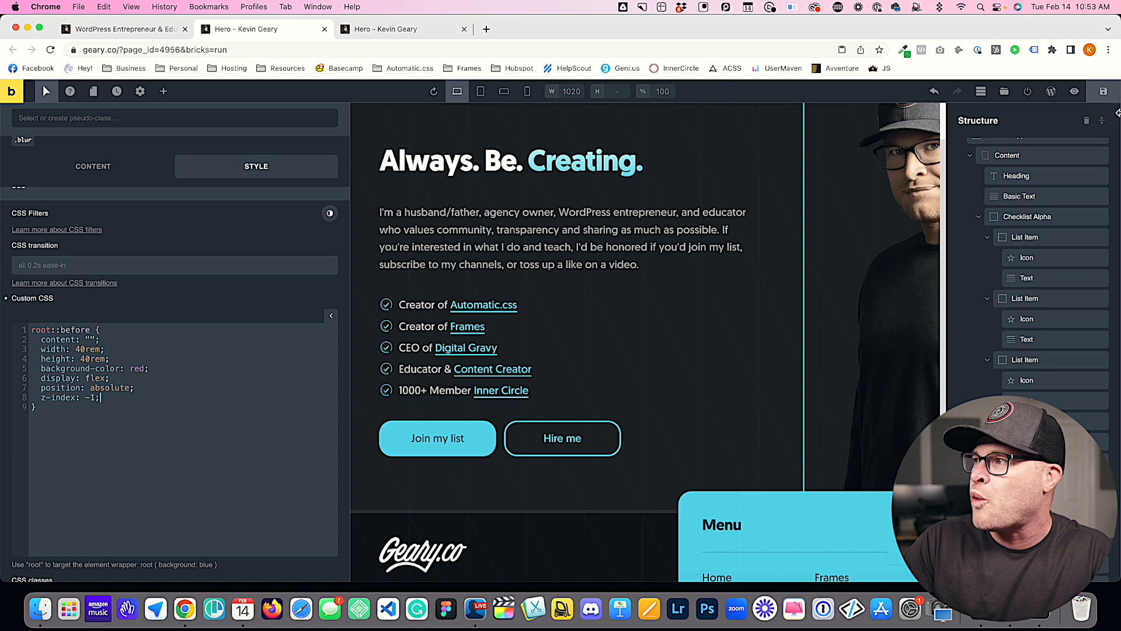
key(super+s)
click(444, 29)
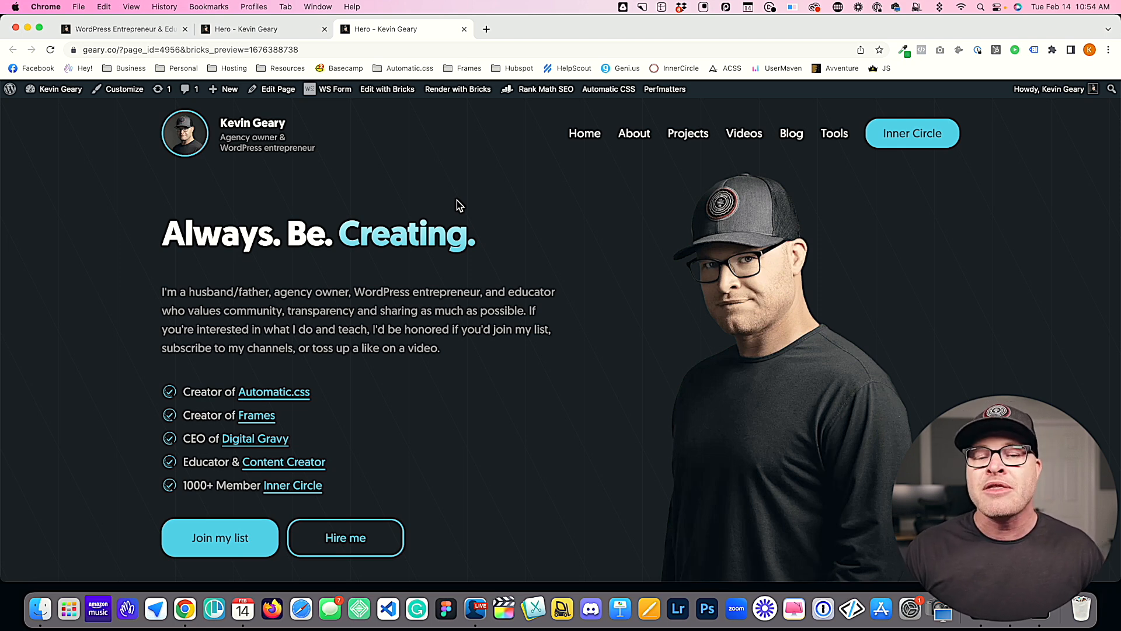
click(258, 29)
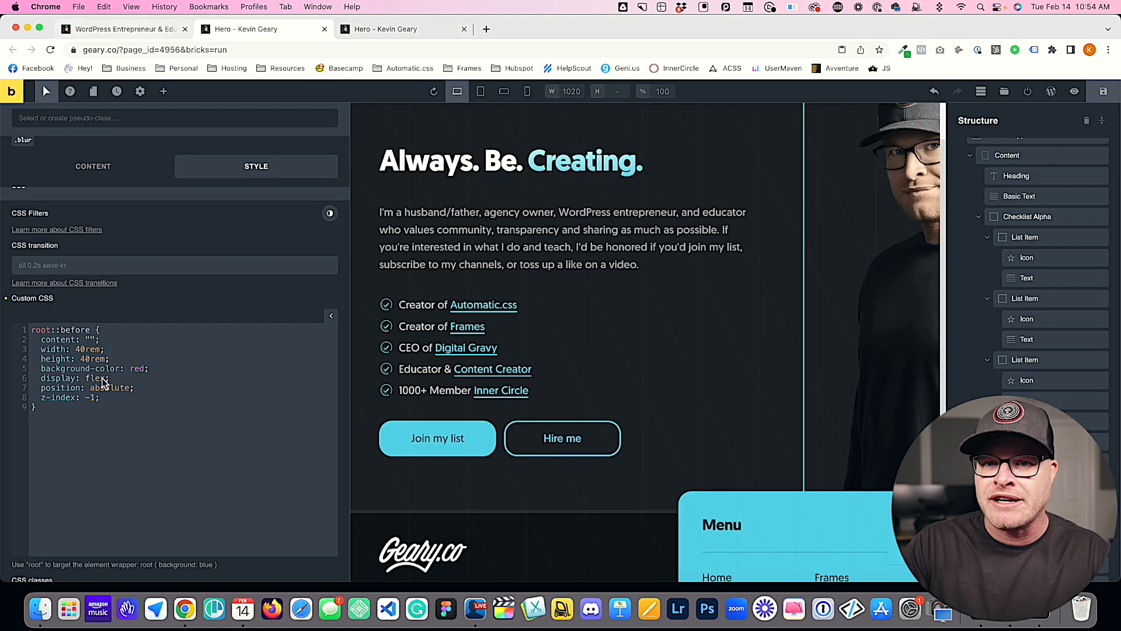
Step: Add an empty root rule above the root::before rule in the blur class's custom CSS
key(Up)
key(Up)
key(Up)
key(Up)
key(Up)
key(Up)
key(Up)
key(Home)
key(Return)
key(Return)
key(Up)
key(Up)
text(root {)
key(Return)
key(Return)
key(Up)
key(Tab)
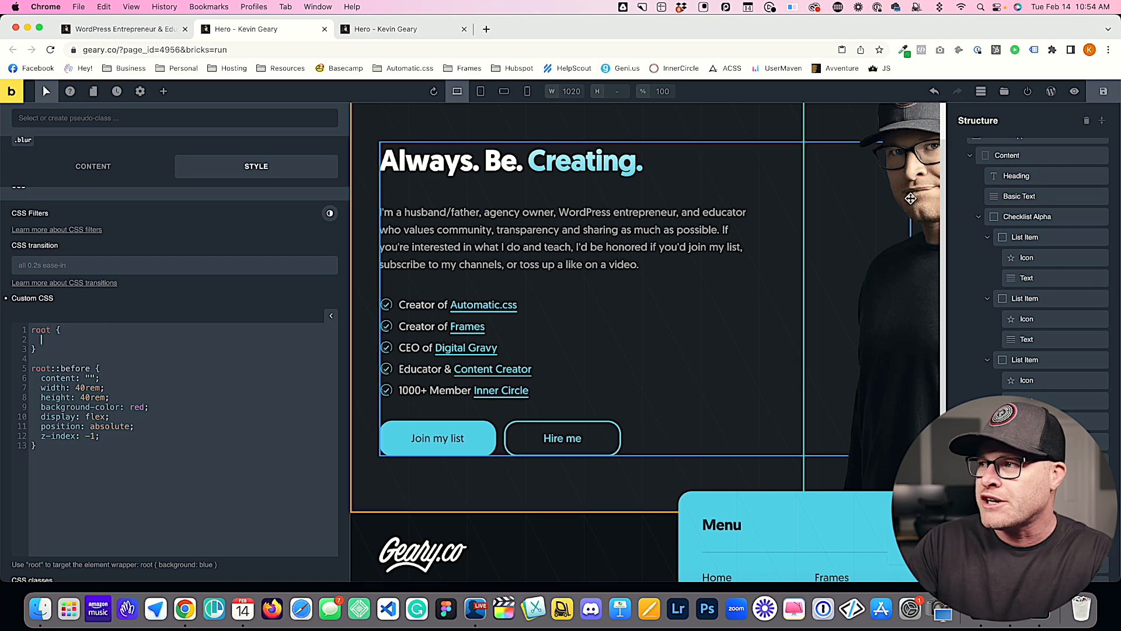
Step: Try .blur as the new rule's selector and change it back to root
double_click(41, 330)
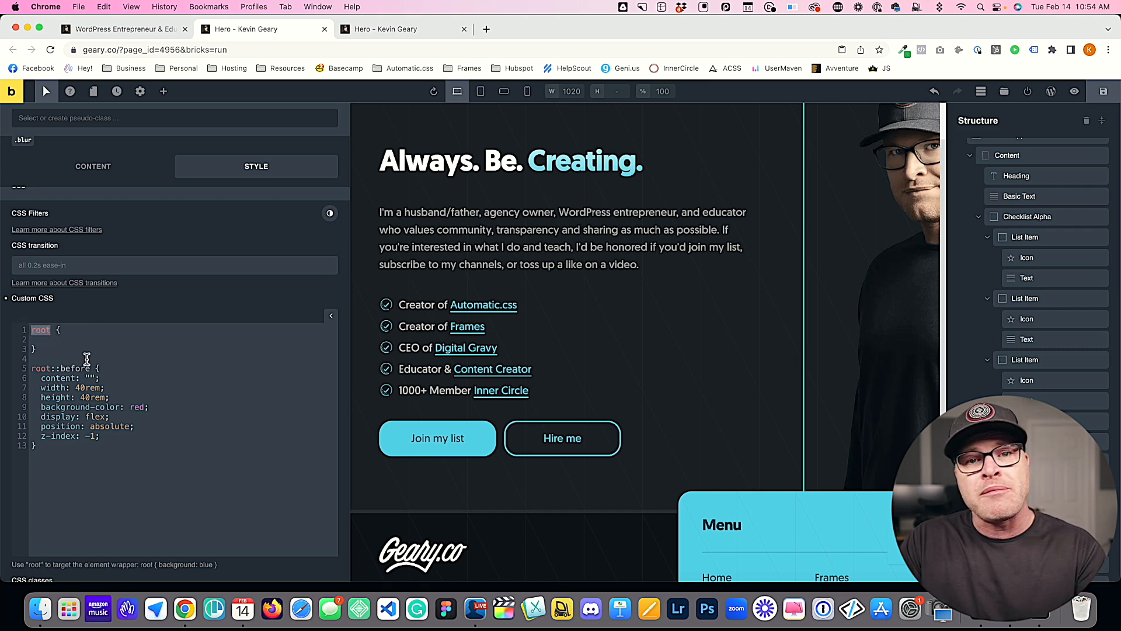
scroll(88, 358, up, 4)
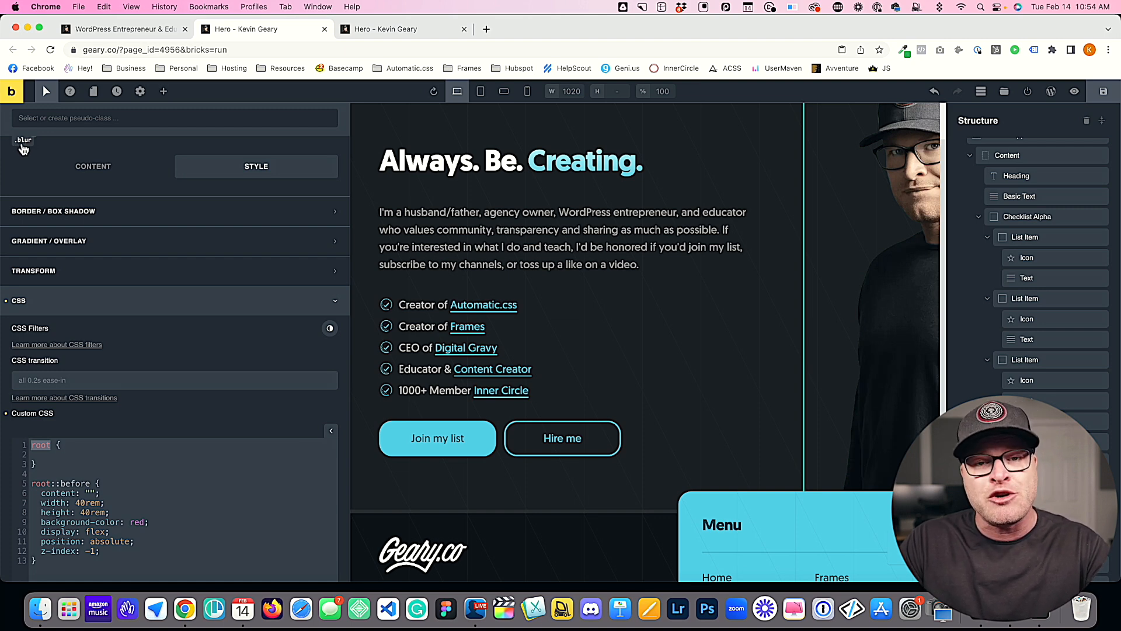
click(70, 456)
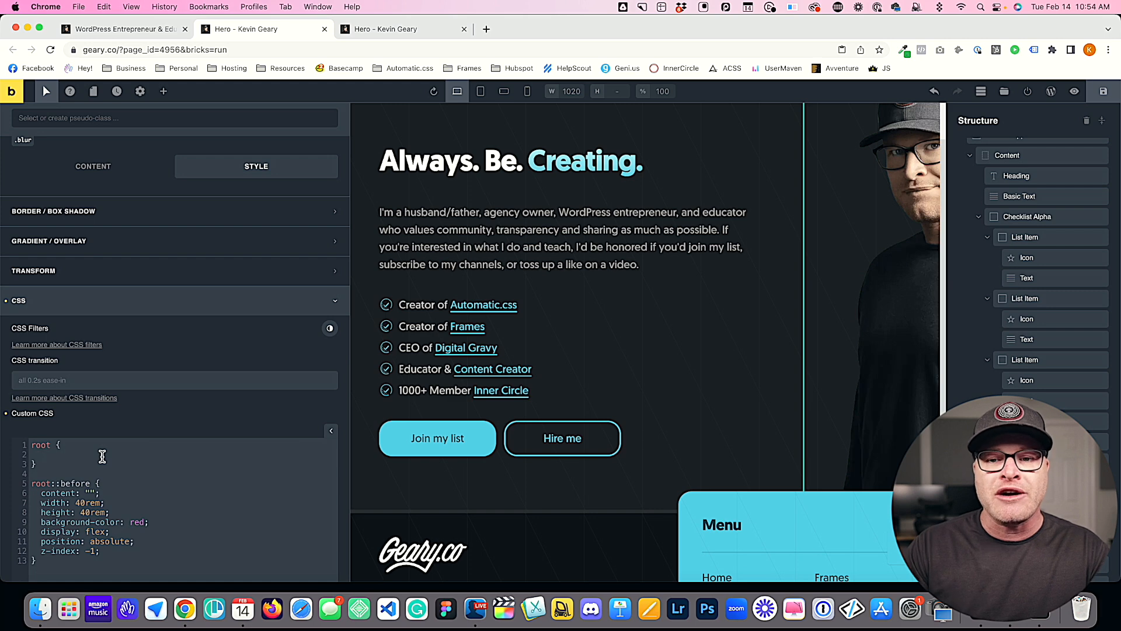
key(BackSpace)
key(BackSpace)
key(BackSpace)
key(BackSpace)
text(.blur)
key(Down)
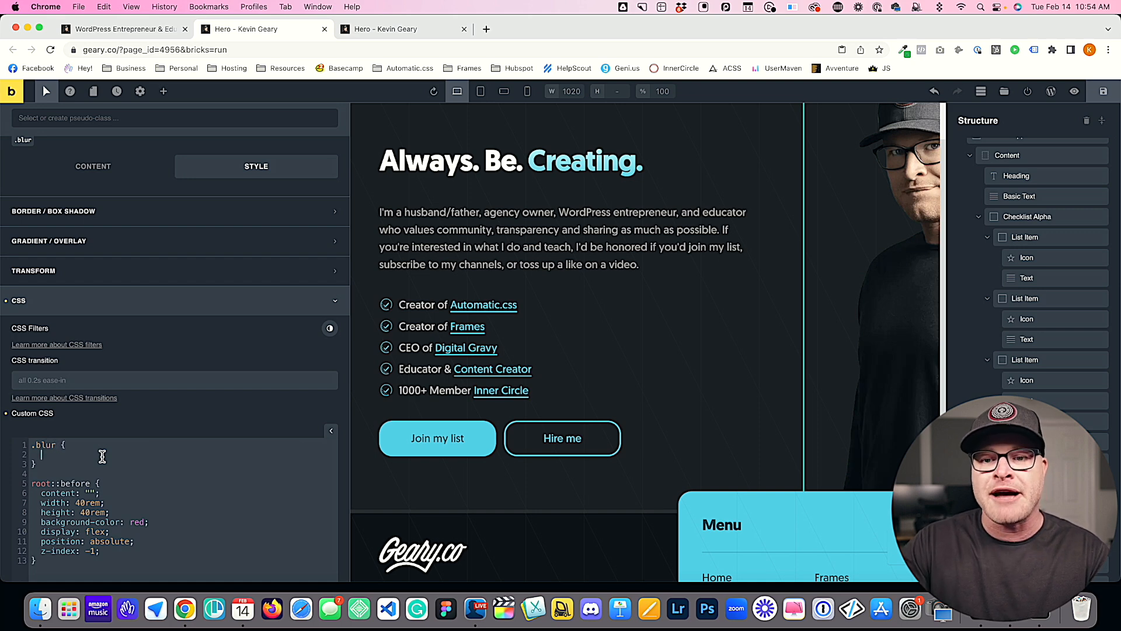
drag(51, 449, 1, 449)
text(root)
key(Down)
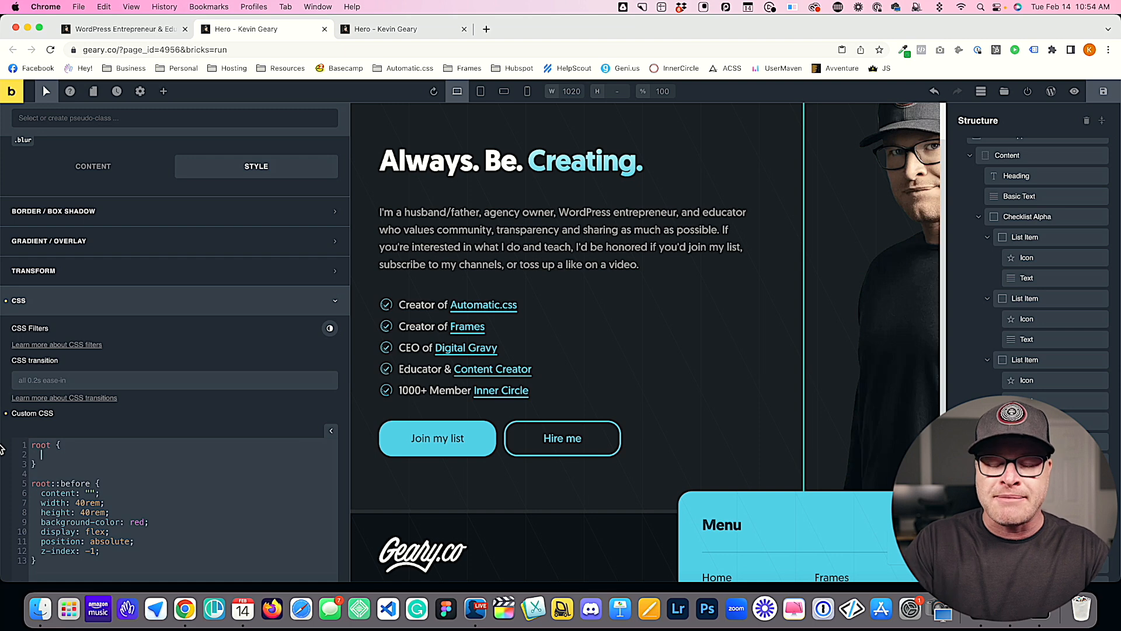
Step: Add isolation: isolate to the root rule, save, and check the box's stacking behind the hero image in the preview
text(isolation: isolate;)
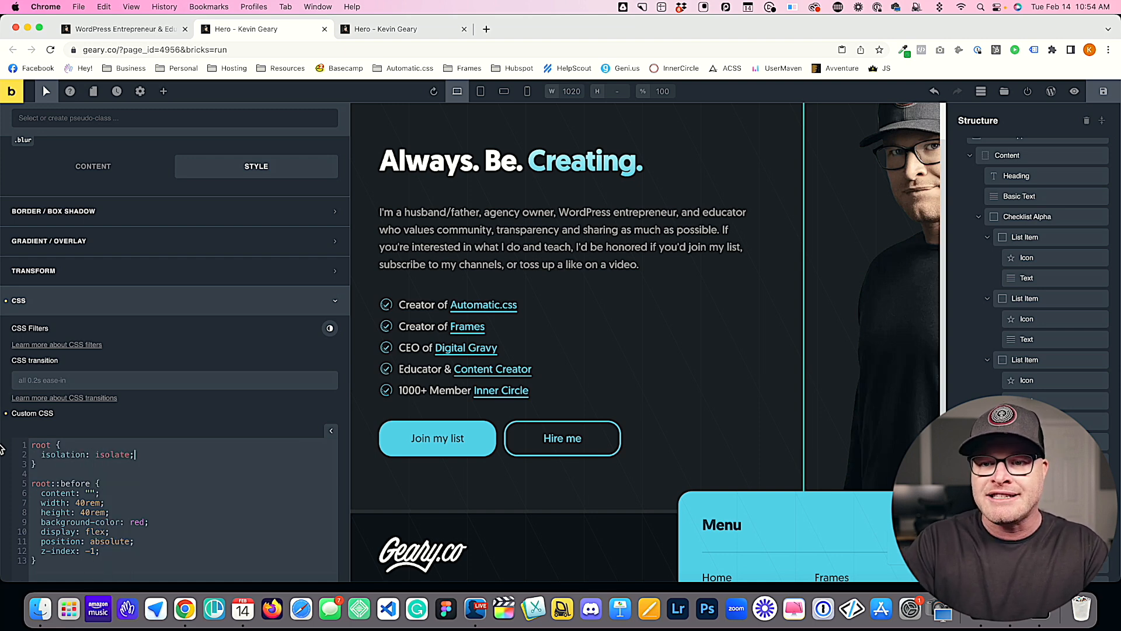
click(1104, 92)
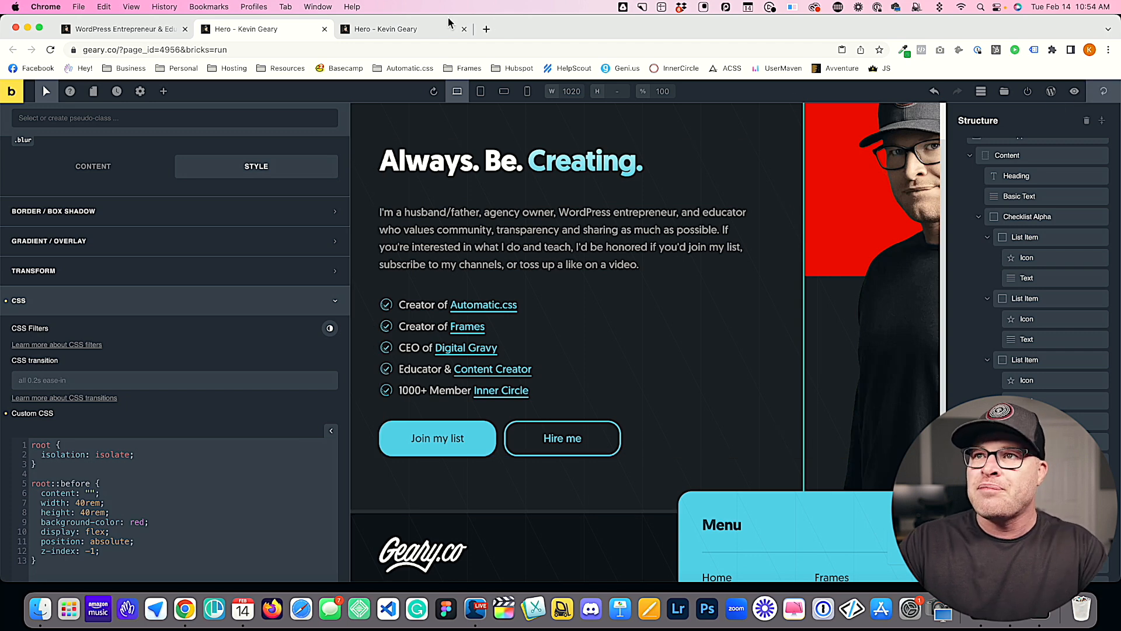
click(416, 31)
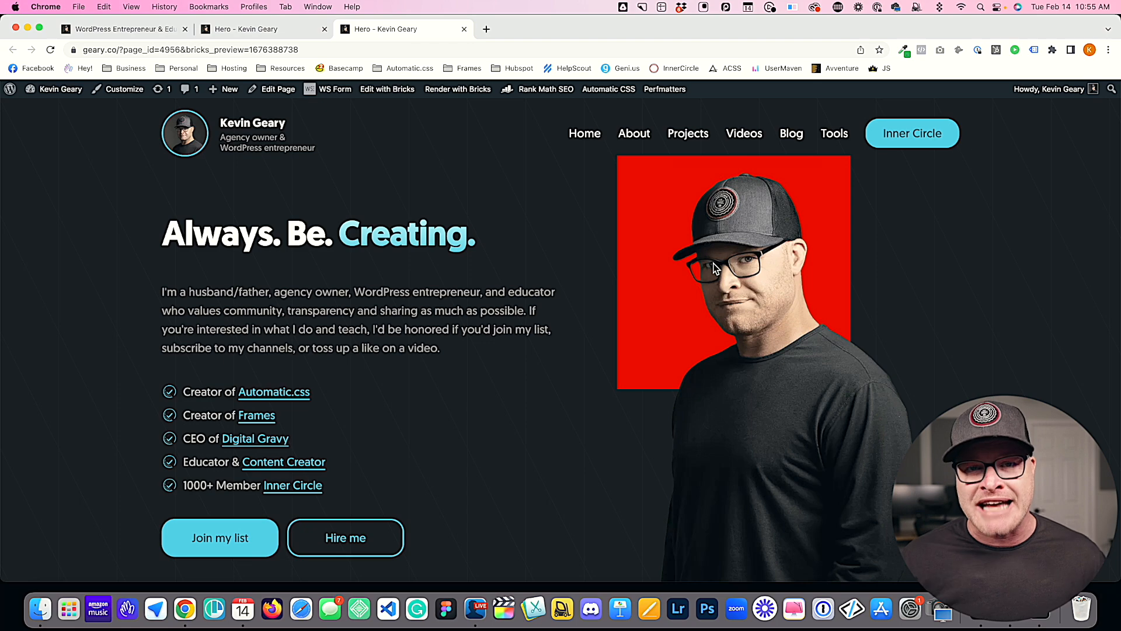
click(269, 31)
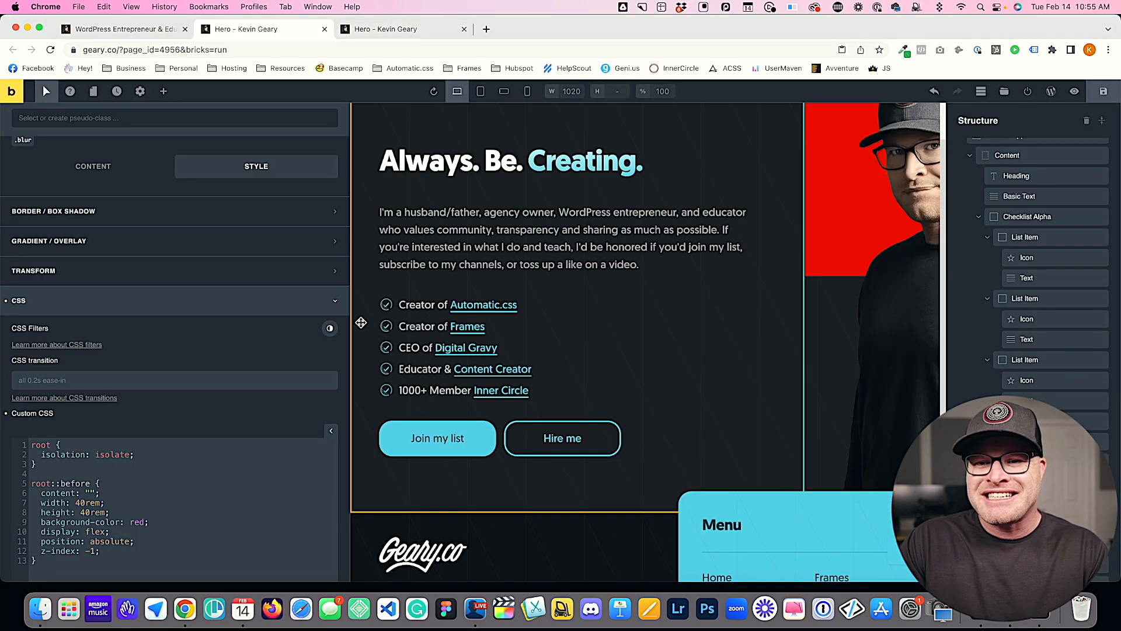
key(ctrl+Tab)
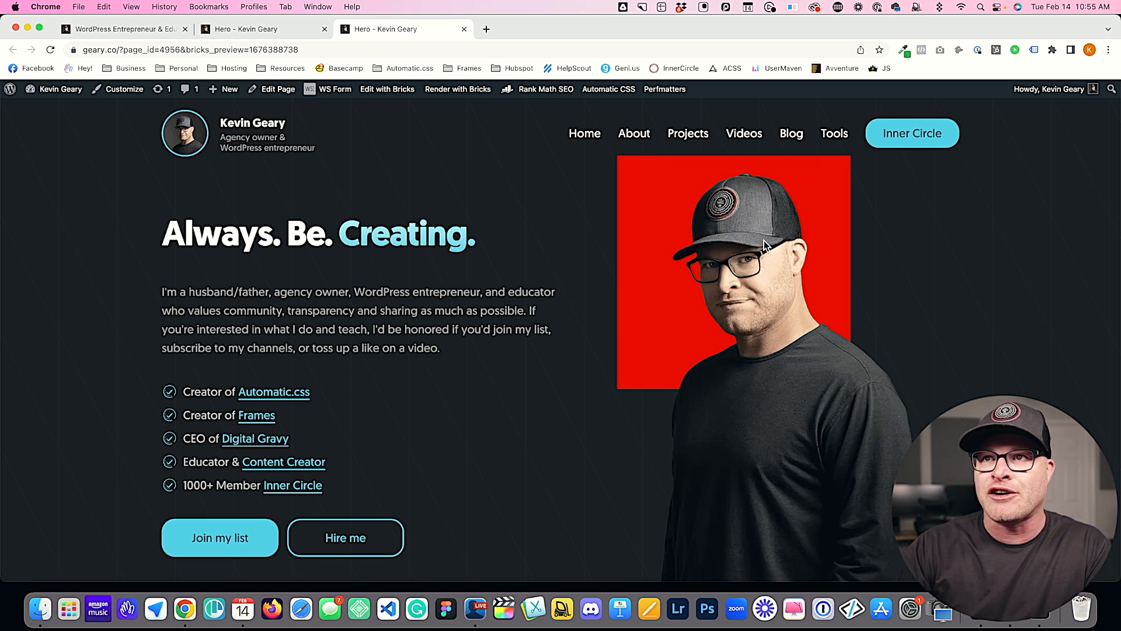
Step: Back in the editor, change the background-color of the root::before rule to var(--action)
click(269, 29)
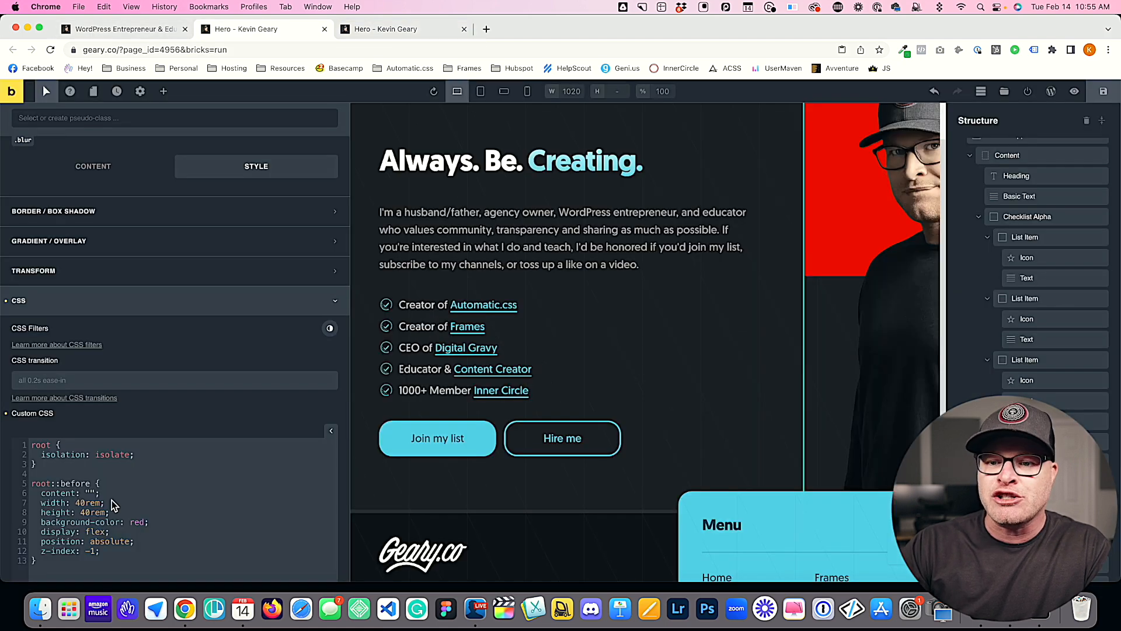
scroll(109, 482, down, 1)
double_click(136, 482)
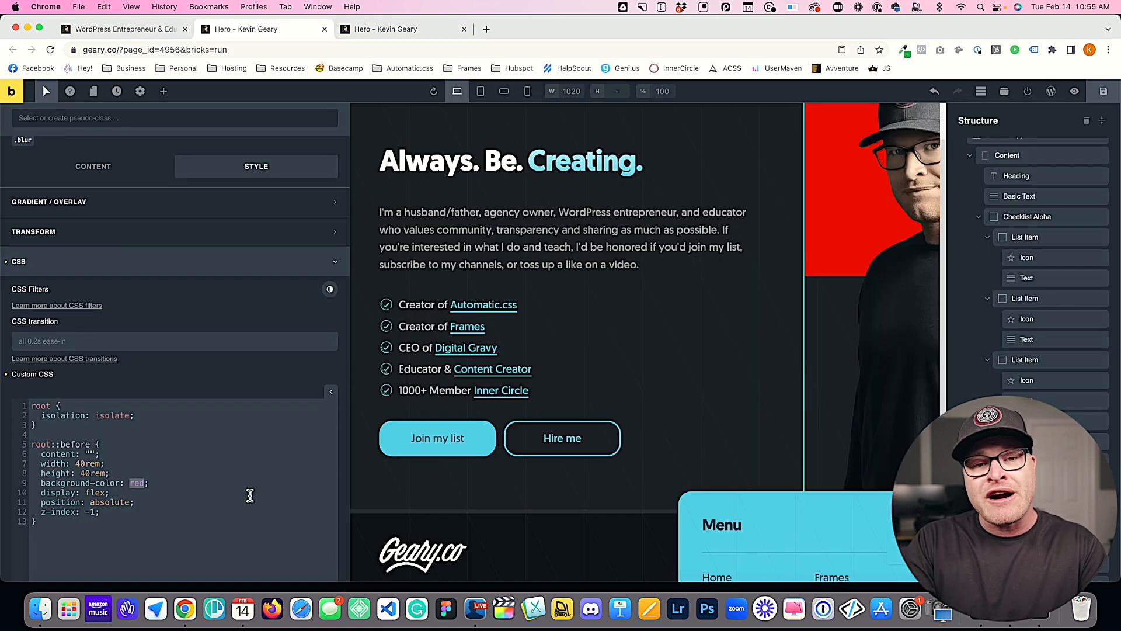
text(var(--ac)
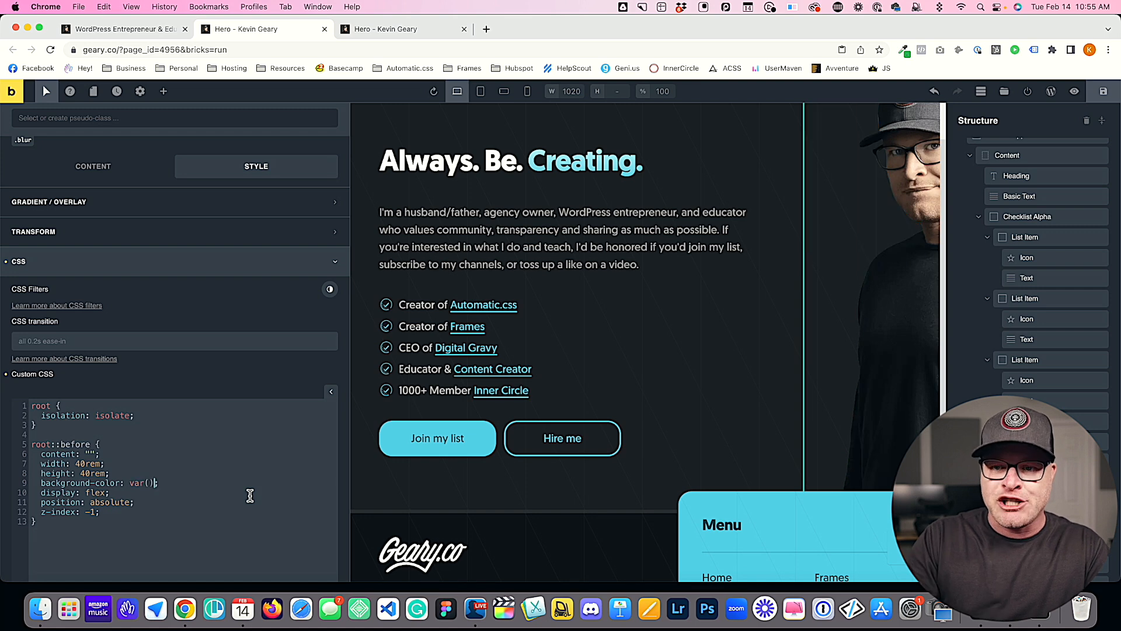
text(tion)
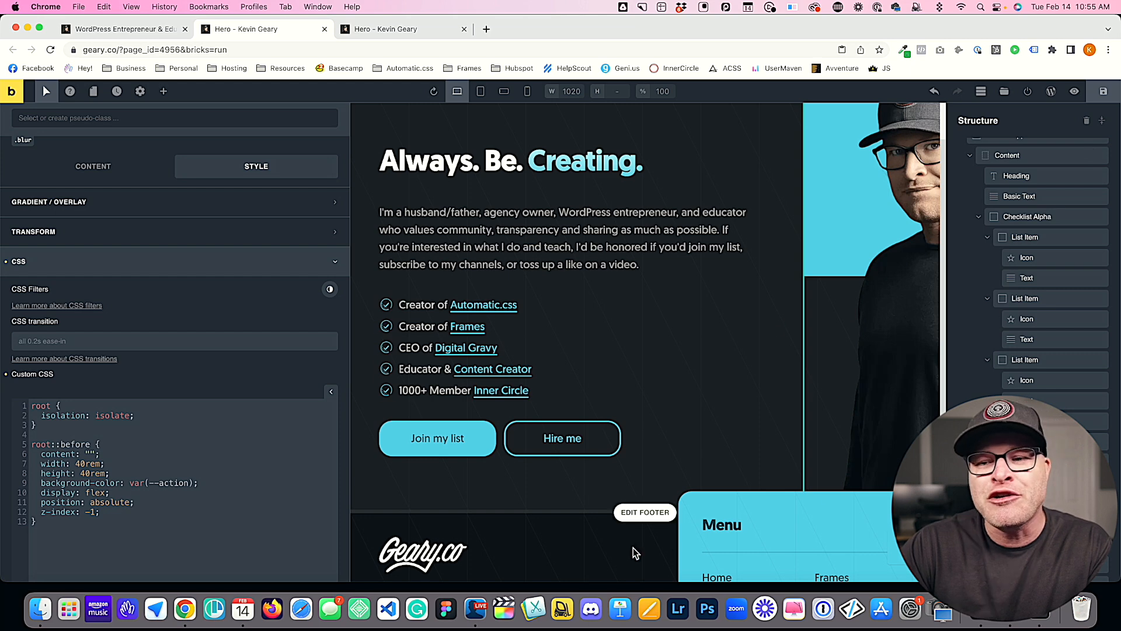
Step: Clear the background-color value in root::before and re-enter var(--action)
drag(194, 483, 129, 482)
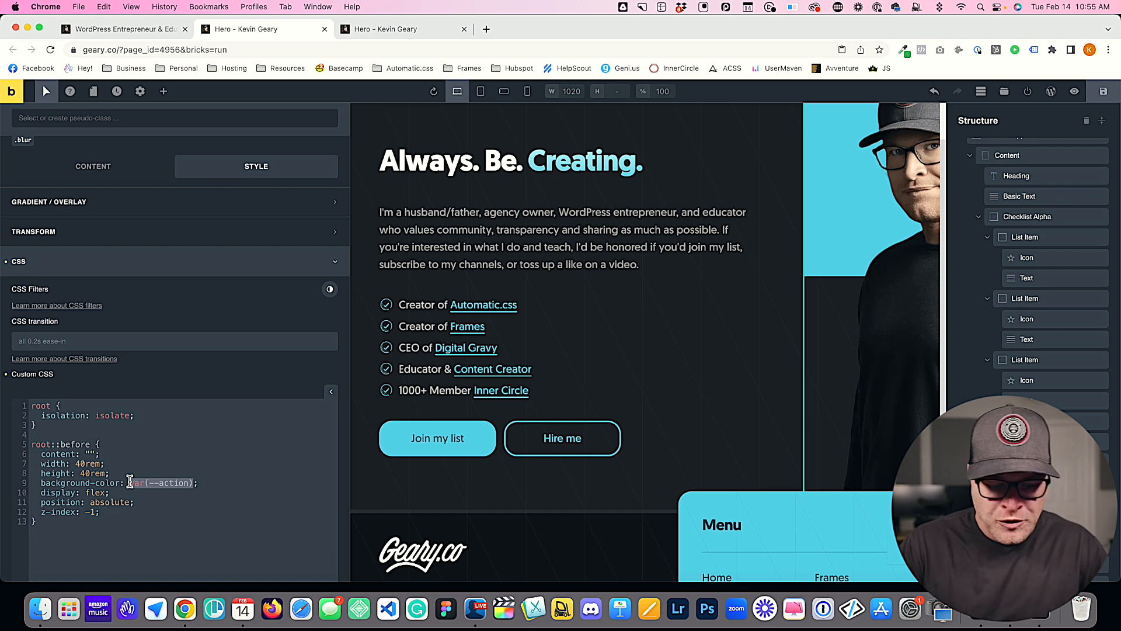
key(BackSpace)
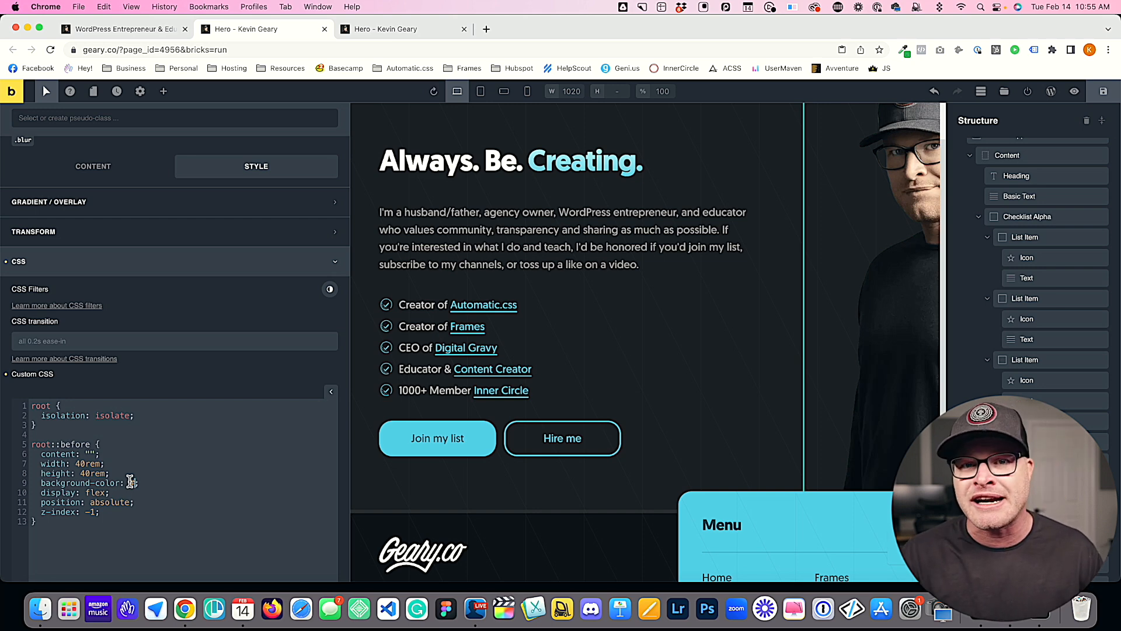
text(var()
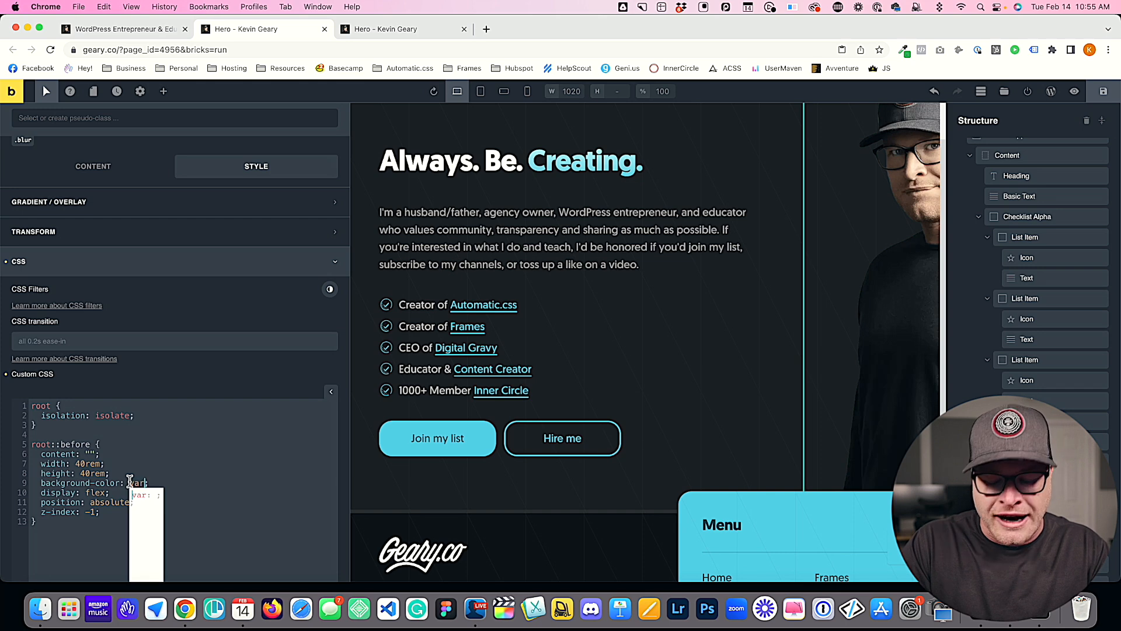
text(--action)
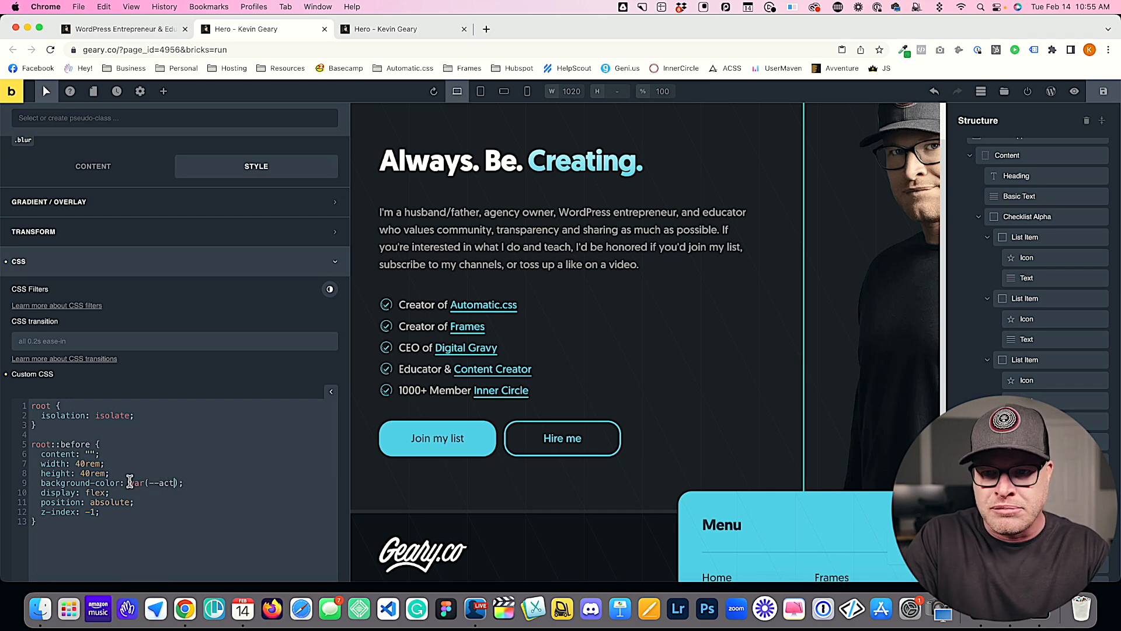
click(218, 492)
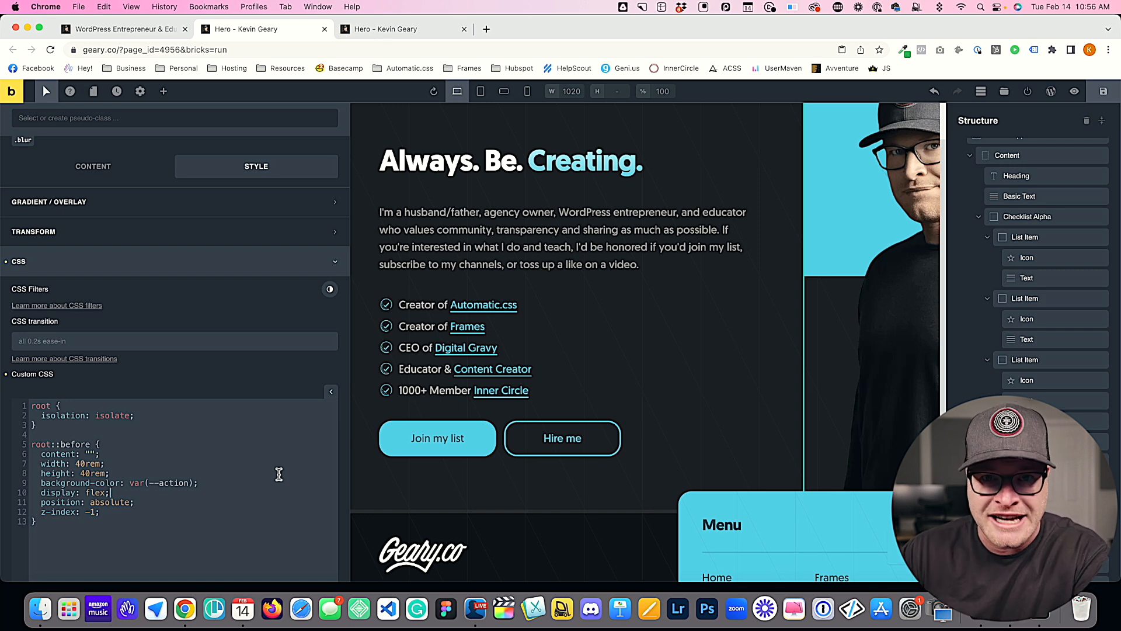
Step: Save the page and reload the preview to check the box's new background colour
drag(201, 483, 127, 483)
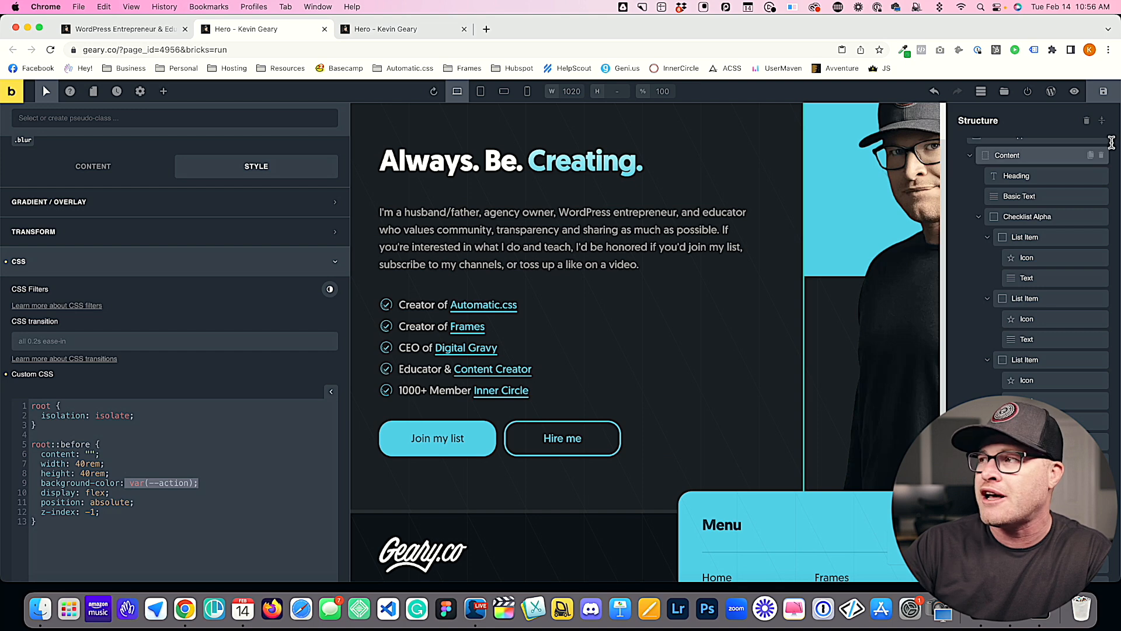
click(381, 30)
key(super+r)
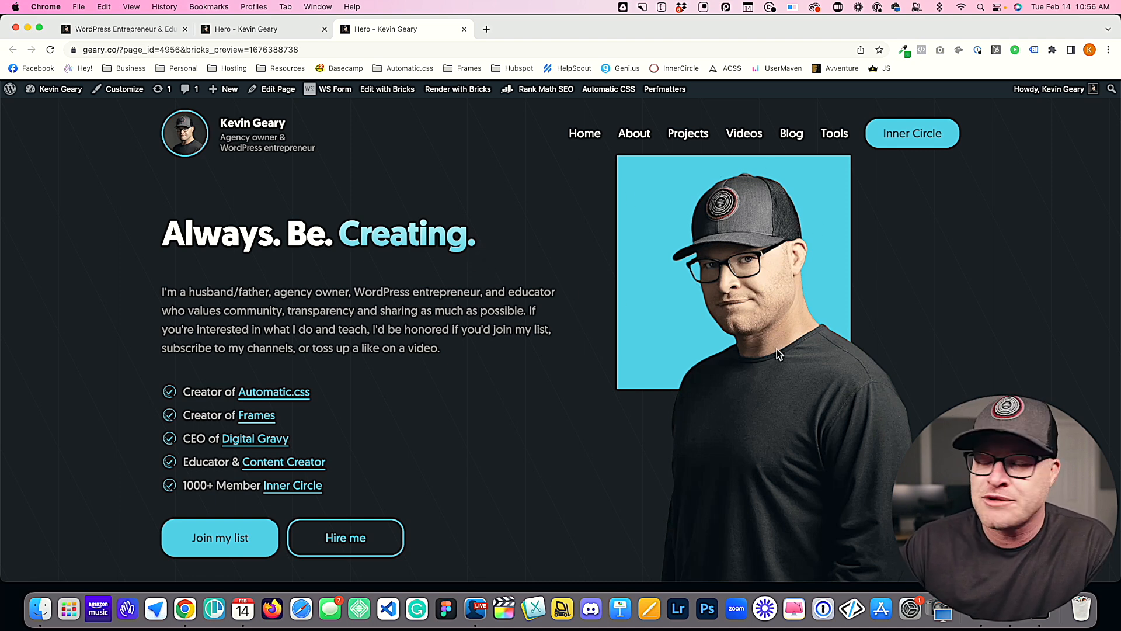
Step: Examine the glow behind the hero image on the live homepage and compare it with the preview
click(135, 29)
scroll(334, 287, up, 15)
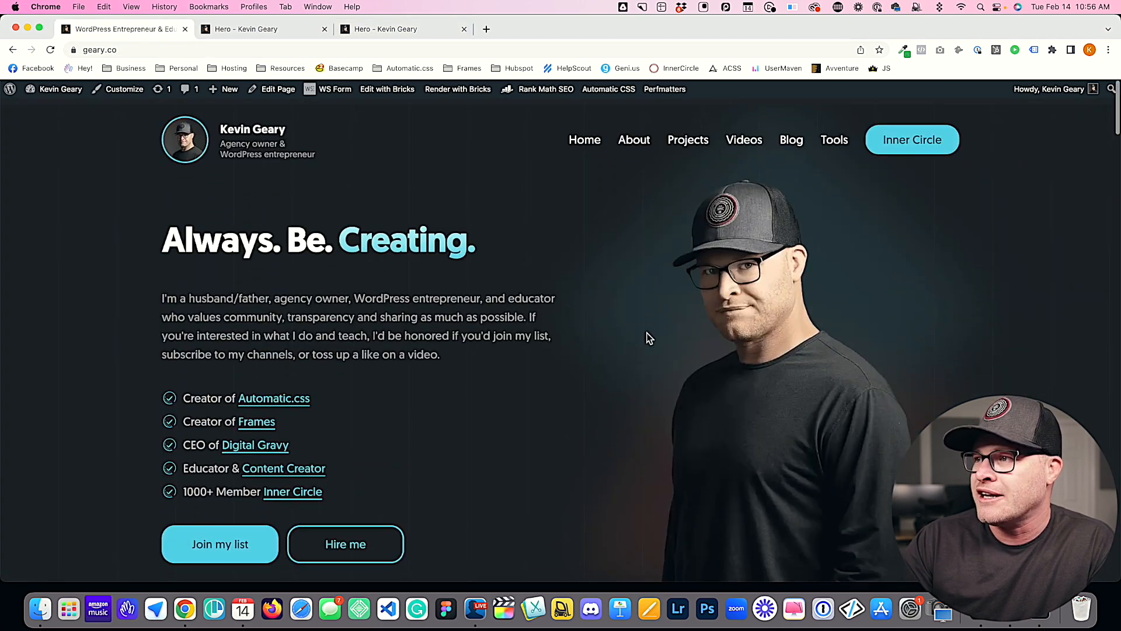
scroll(518, 310, down, 3)
scroll(682, 214, up, 3)
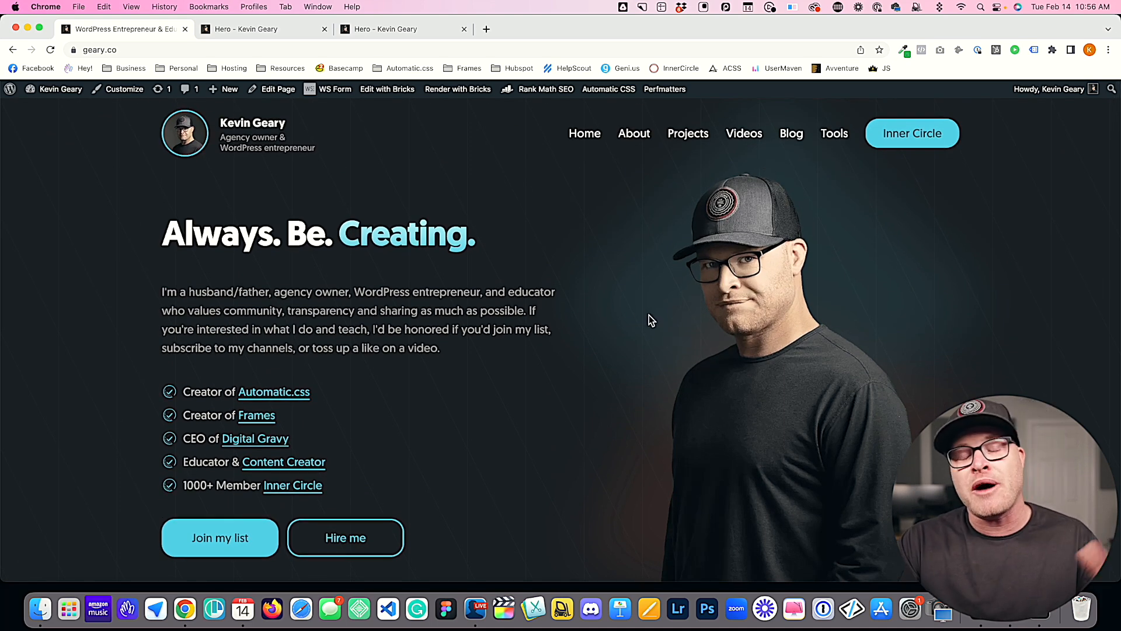
click(384, 31)
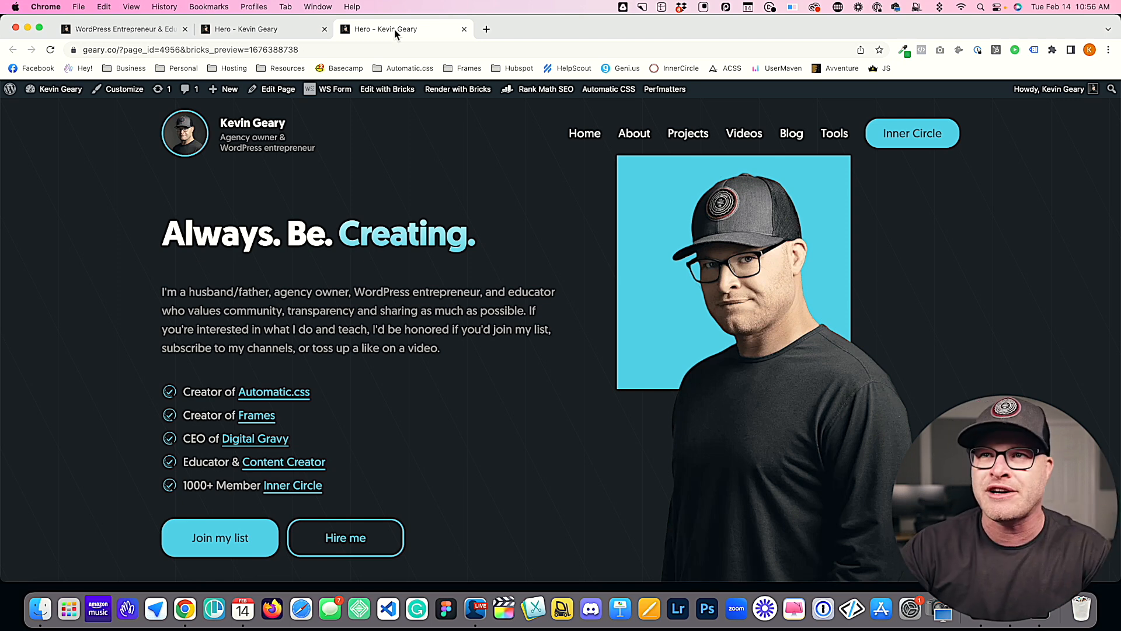
Step: Return to the editor and add transform: rotate(-5deg) at the end of the root::before rule
click(251, 30)
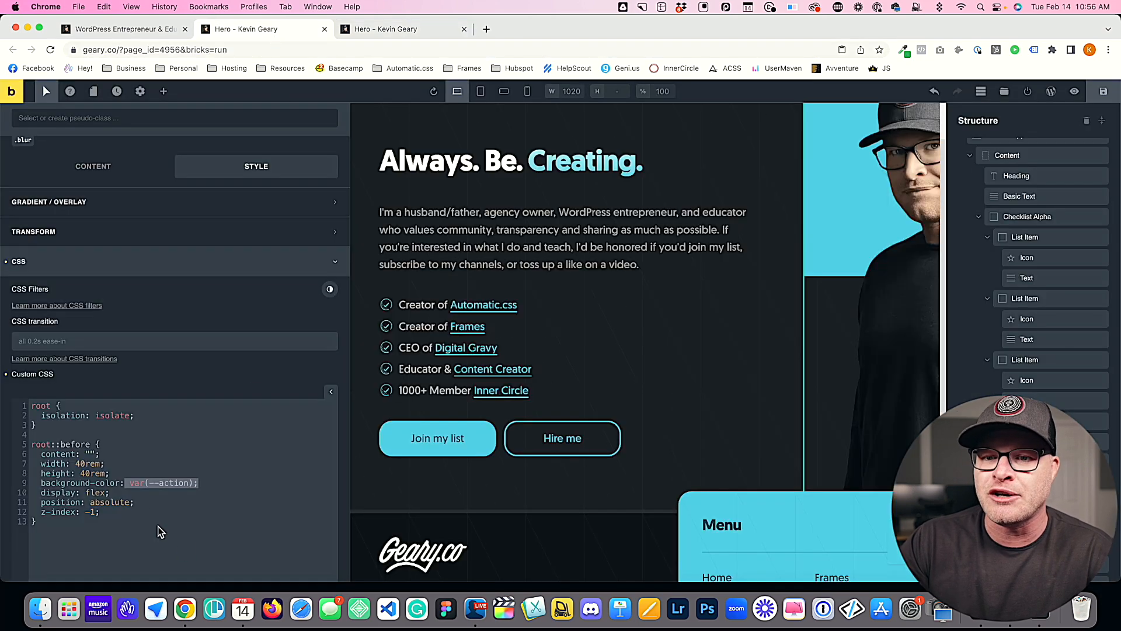
click(157, 505)
key(Return)
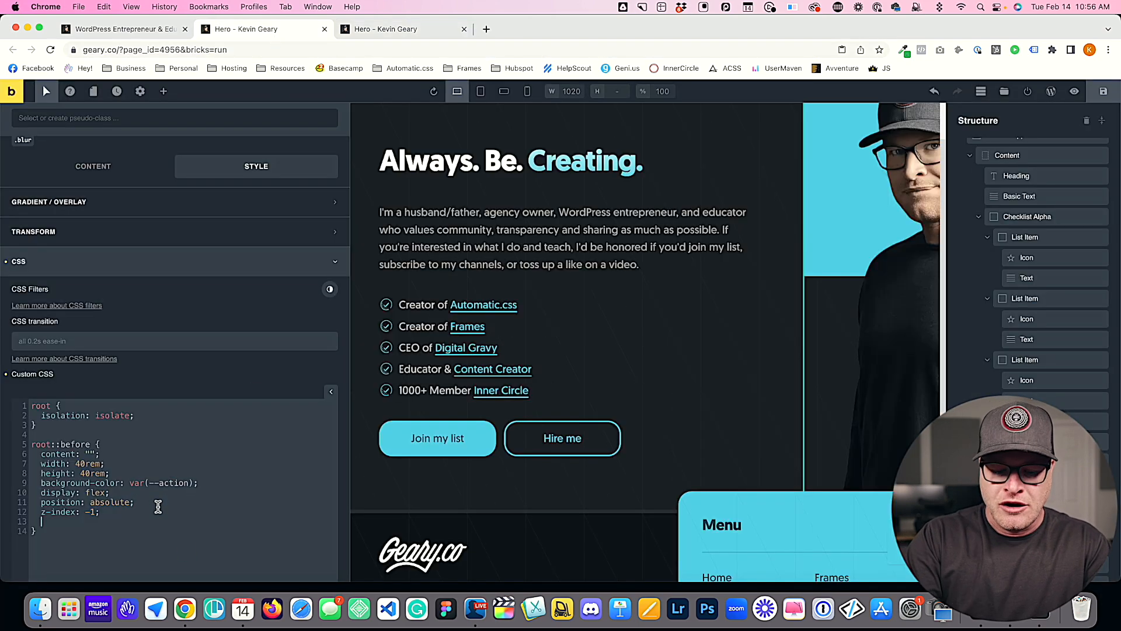
text(transform: rotate();)
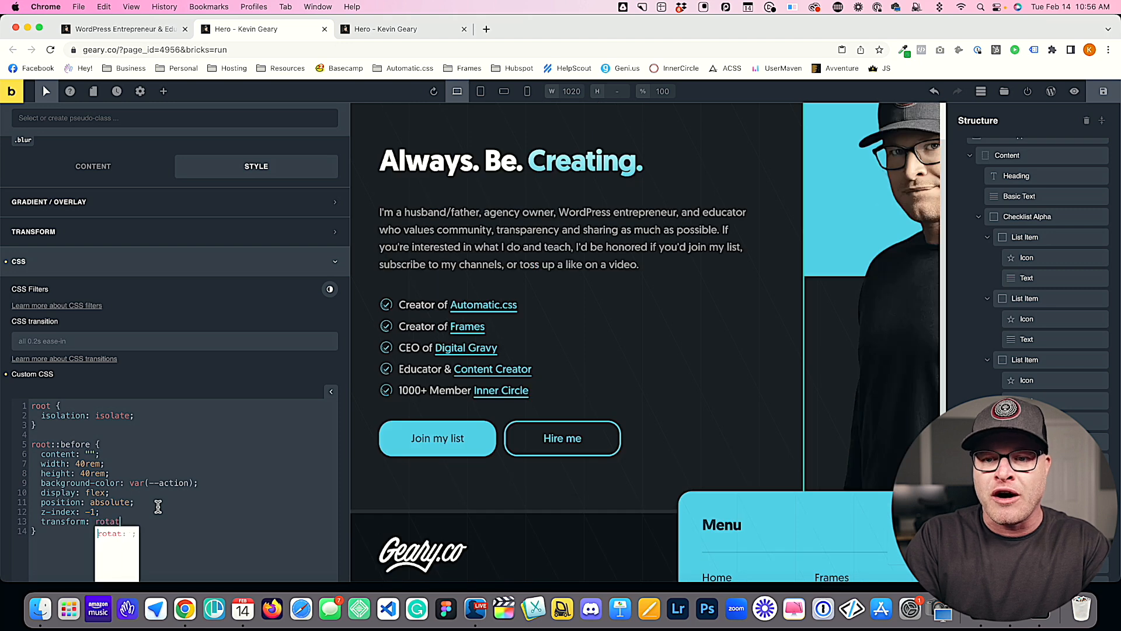
key(Left)
key(shift+Left)
key(shift+Left)
key(shift+Left)
key(shift+Left)
key(shift+Left)
key(shift+Left)
key(shift+Left)
key(shift+Left)
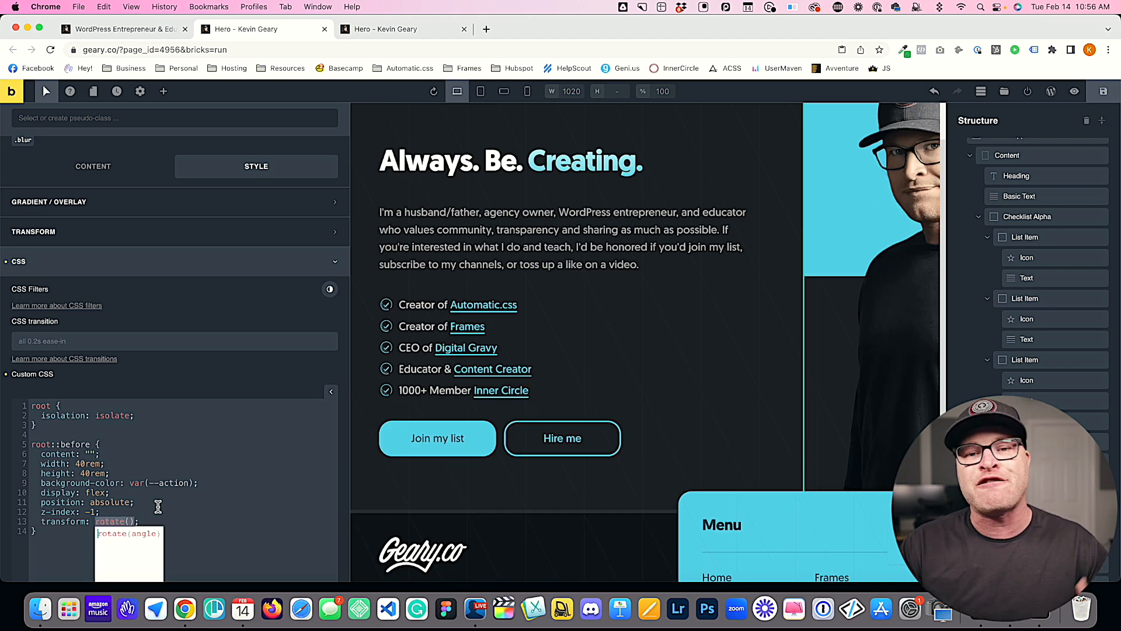
key(Right)
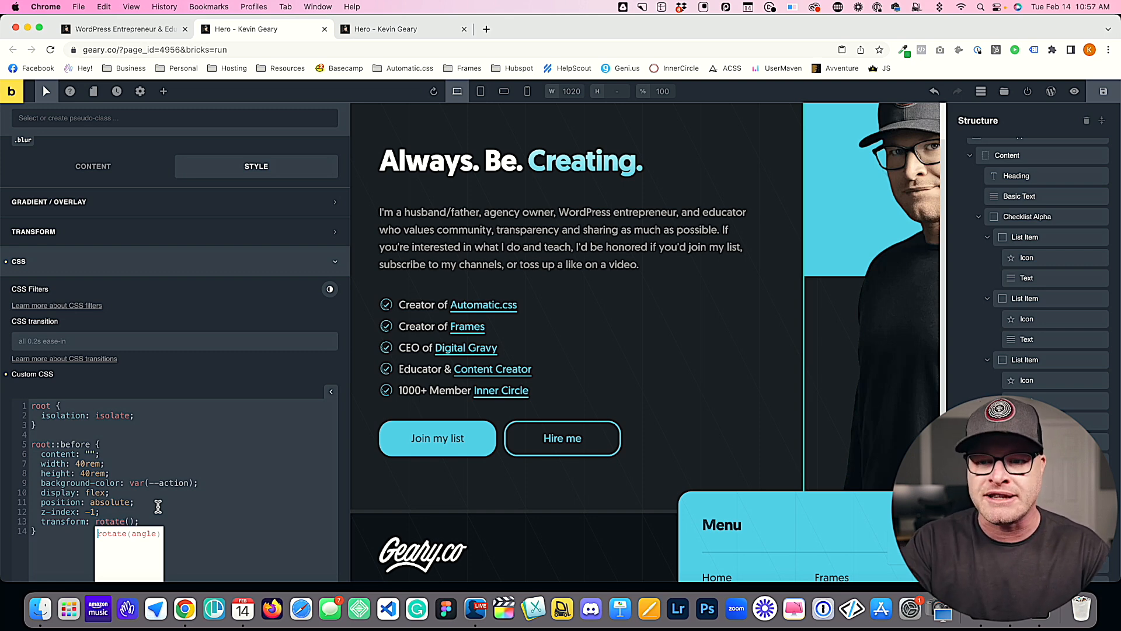
text(-5deg)
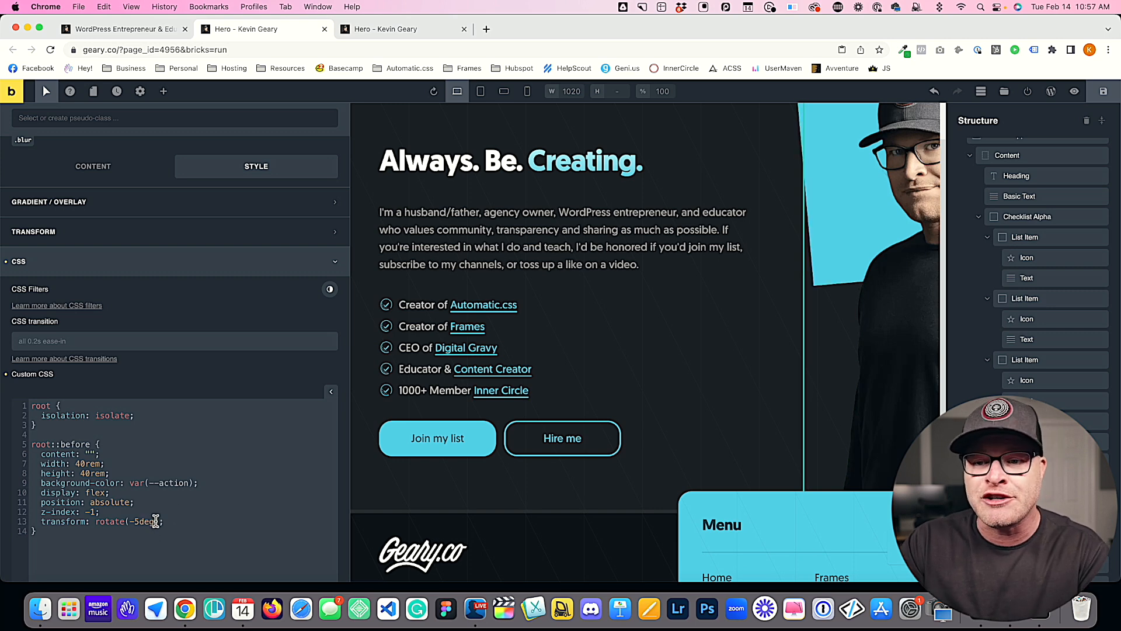
Step: Save, compare the box in the preview with the live homepage, and return to the transform line in the custom CSS
click(1104, 91)
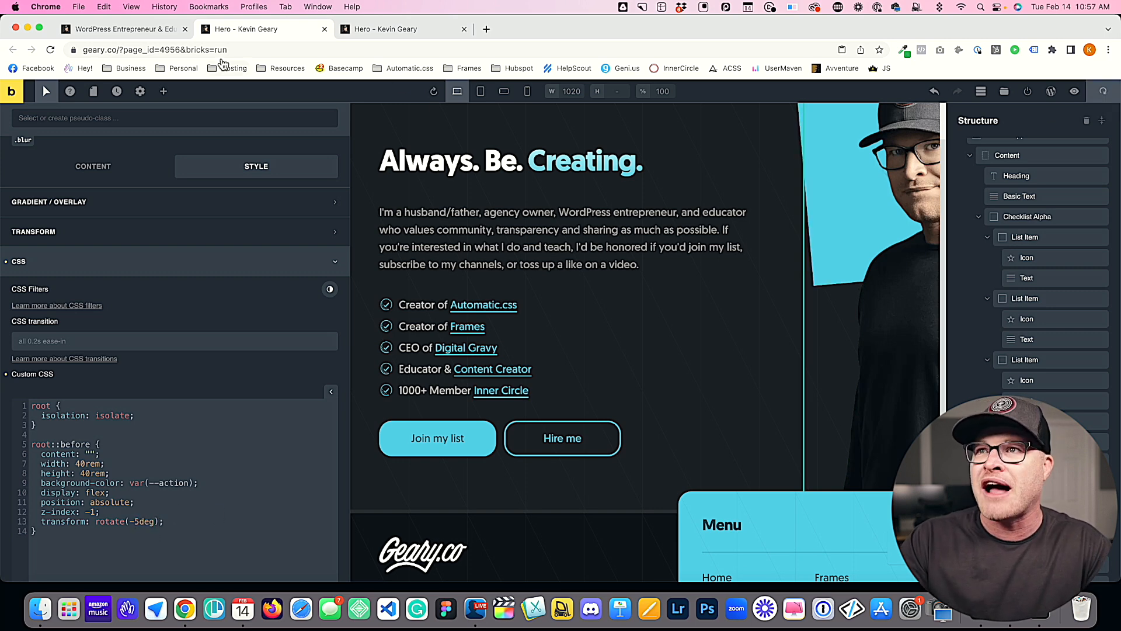
click(366, 34)
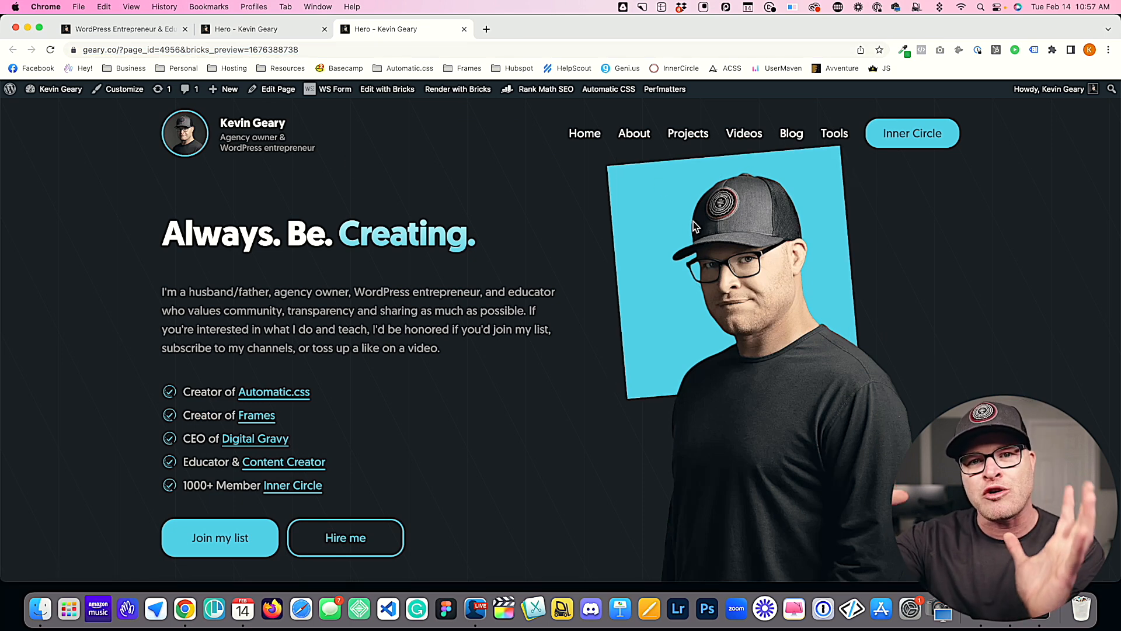
click(156, 34)
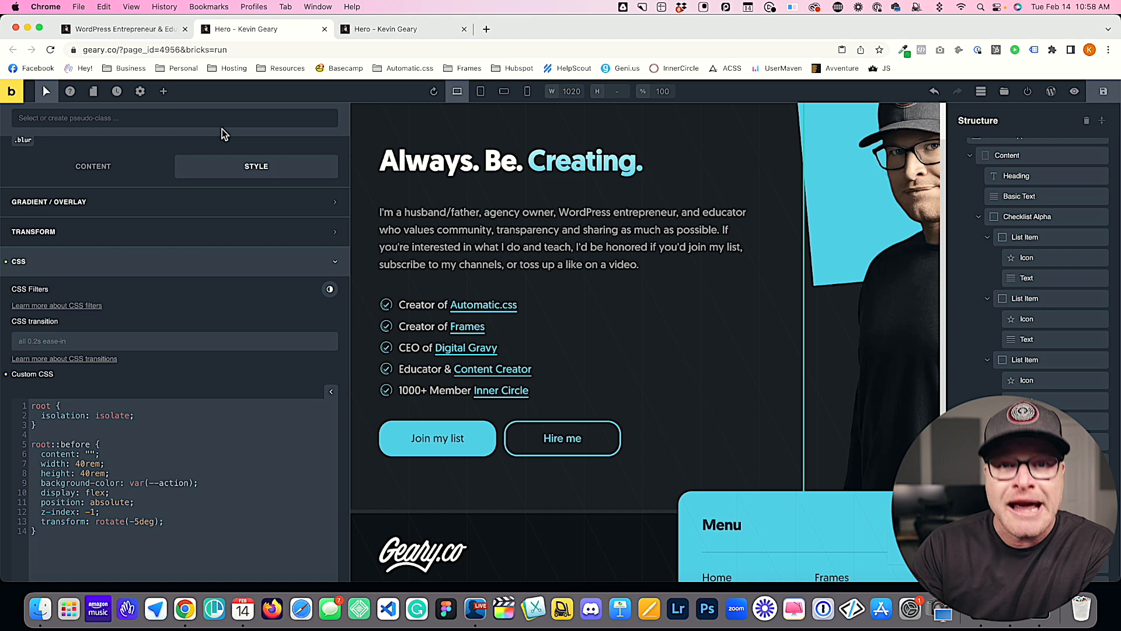
click(207, 523)
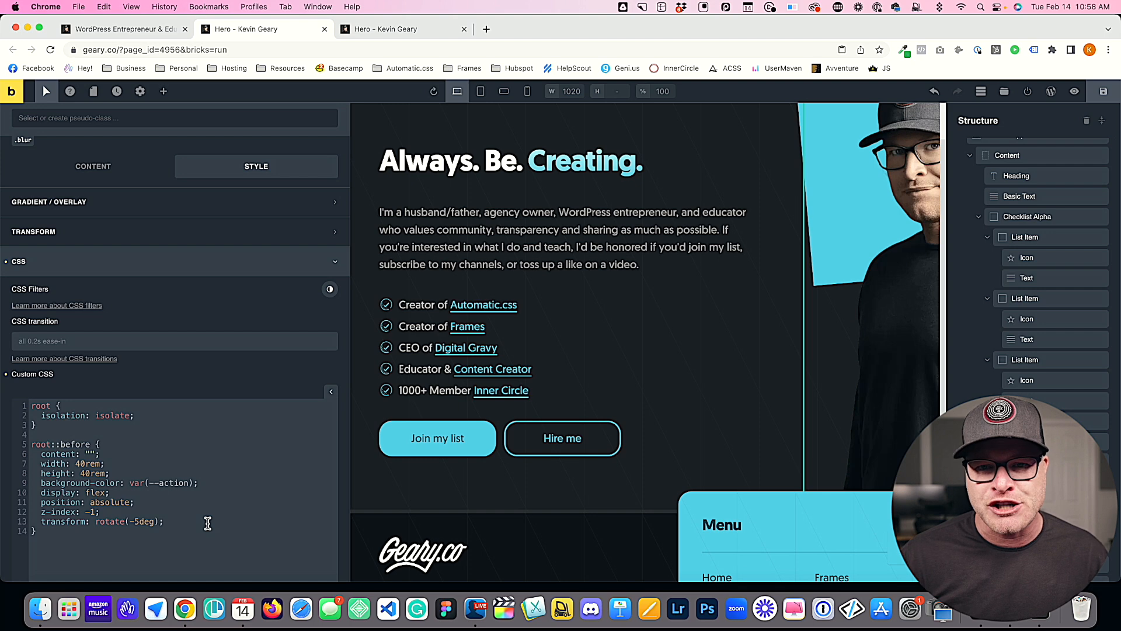
Step: Add filter: blur(5px) below the transform line in the root::before rule
key(Return)
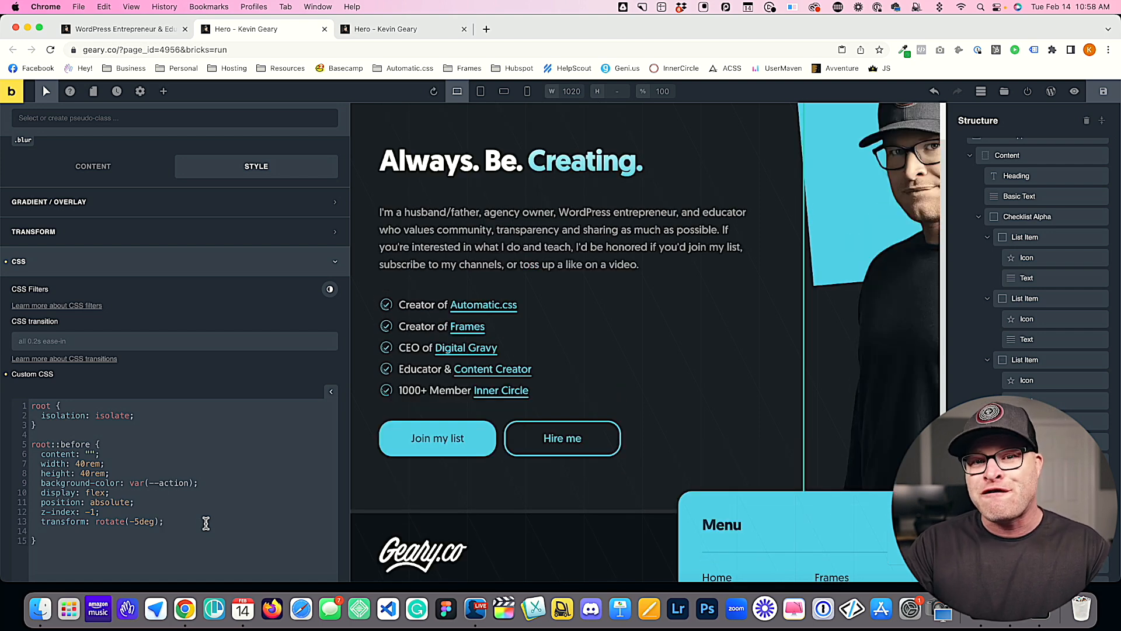
text(filter: blur();)
key(Left)
key(Left)
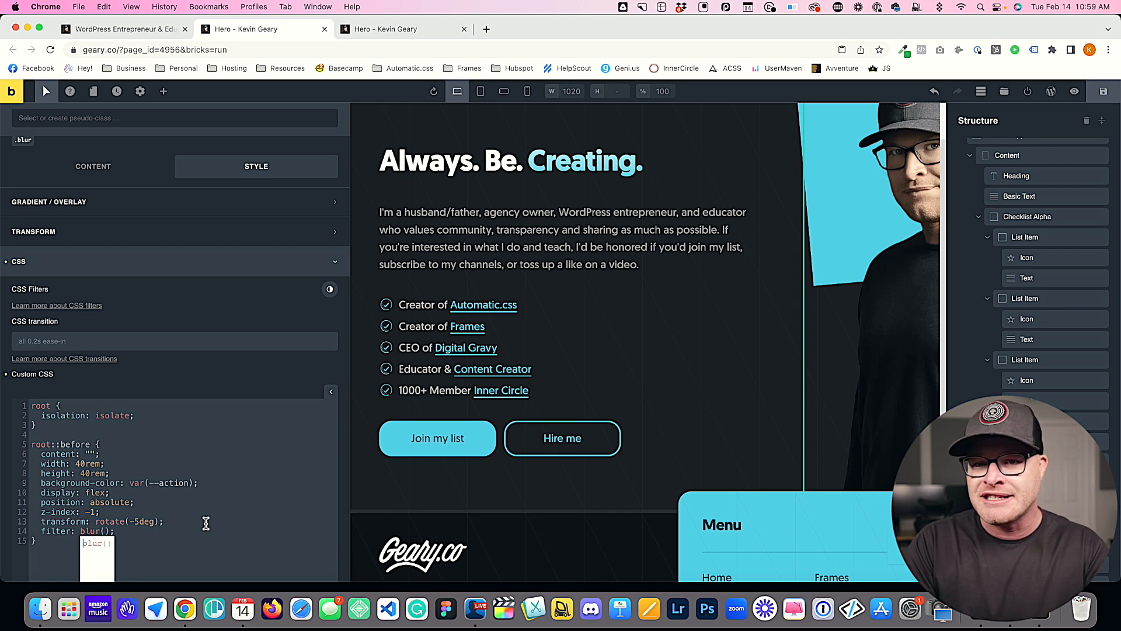
text(5px)
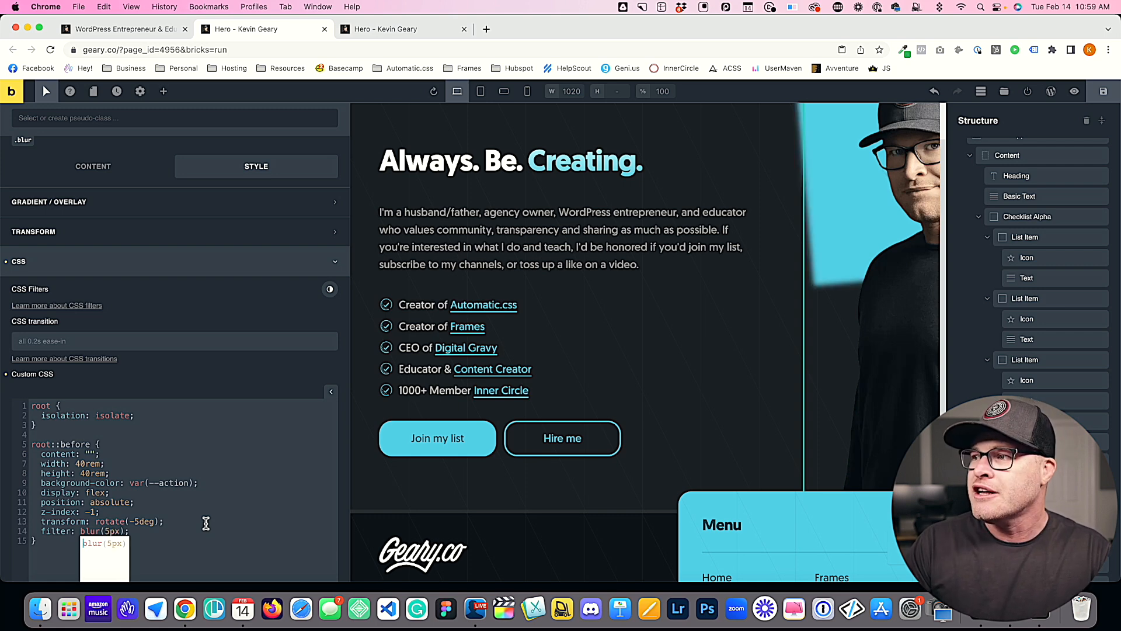
Step: Save the page, check the blurred box in the preview, and compare it with the live homepage
key(super+s)
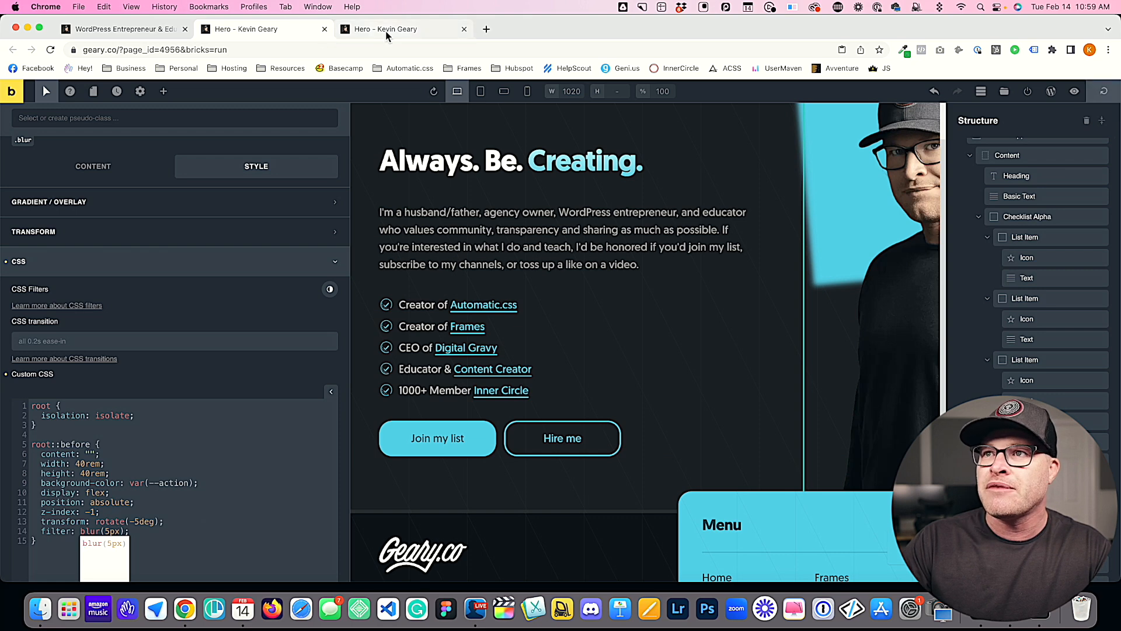
click(387, 35)
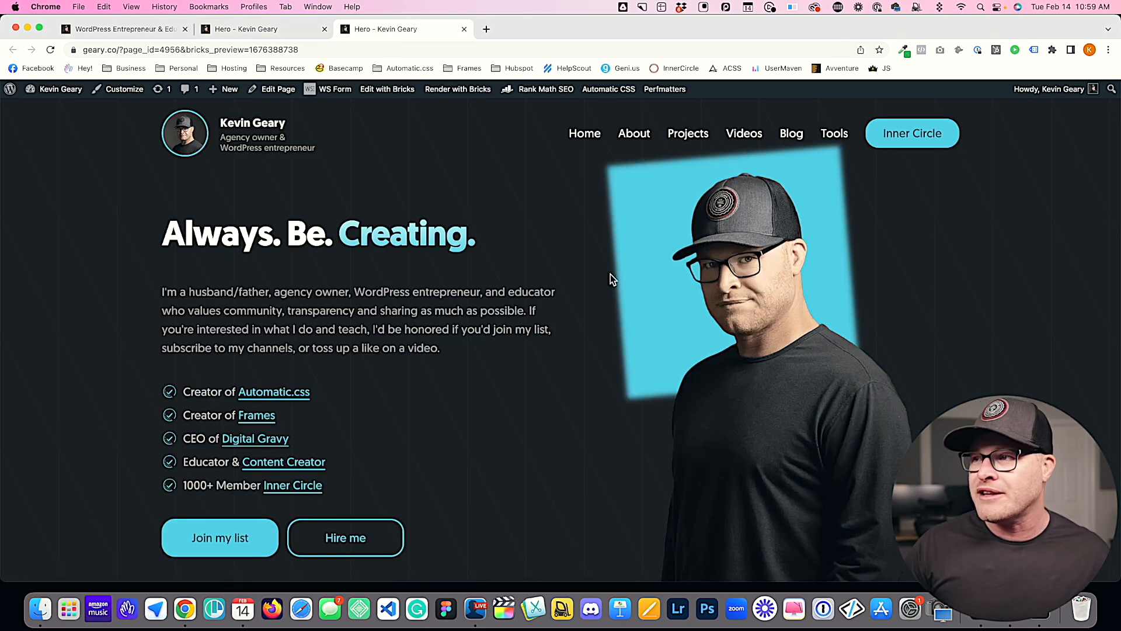
click(95, 30)
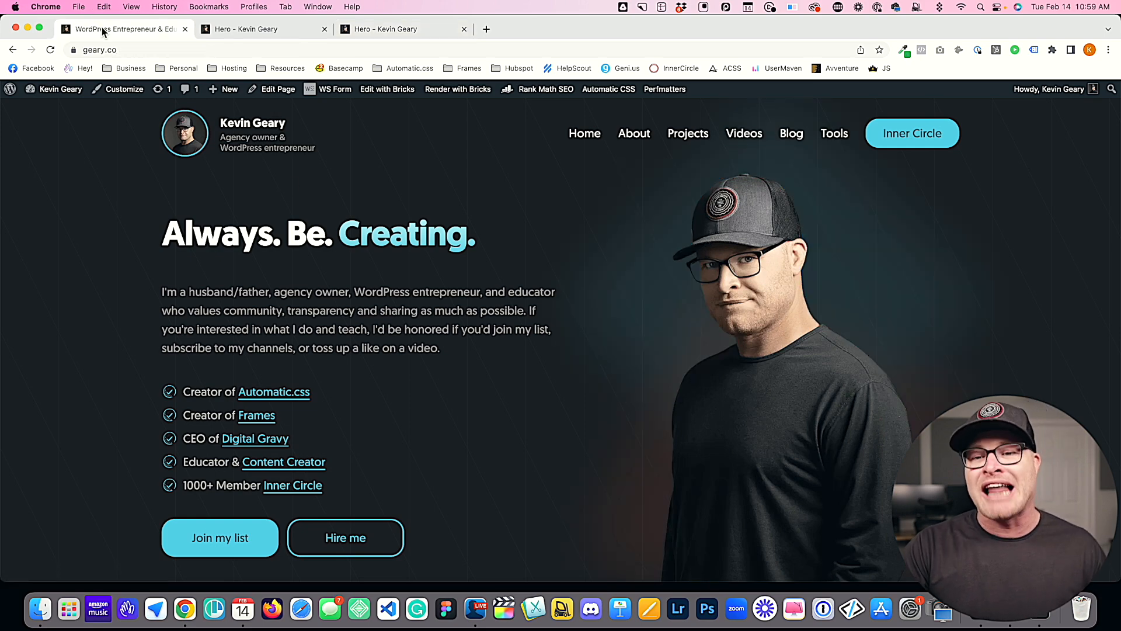
Step: Set the blur filter to 50px in the editor and compare the reloaded preview with the live homepage
click(221, 30)
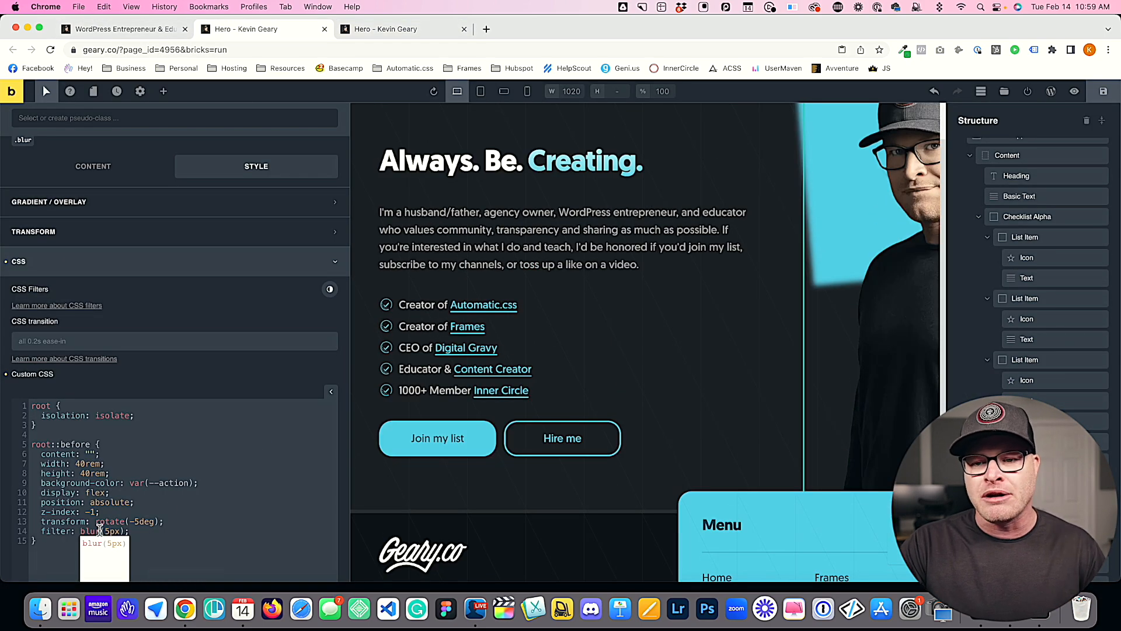
text(0)
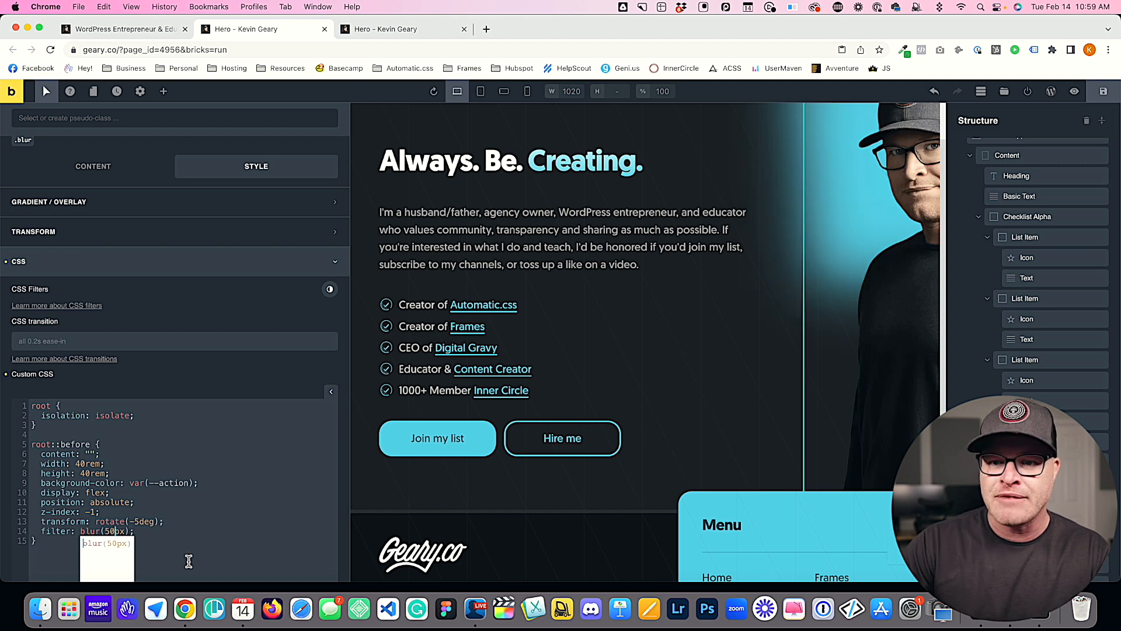
click(419, 29)
key(super+r)
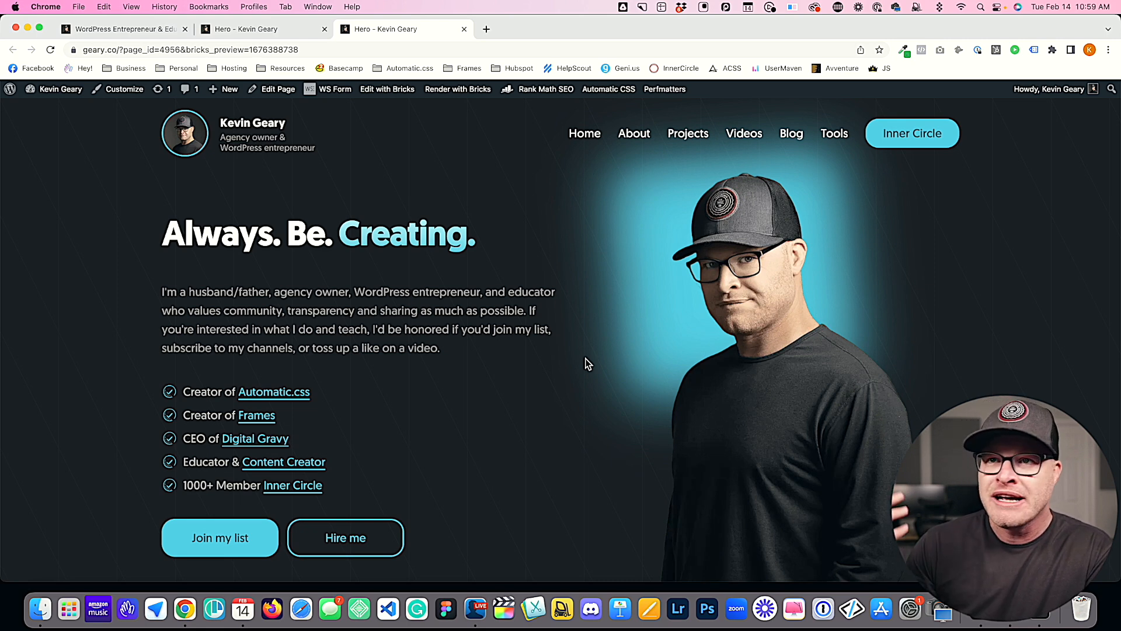
click(105, 31)
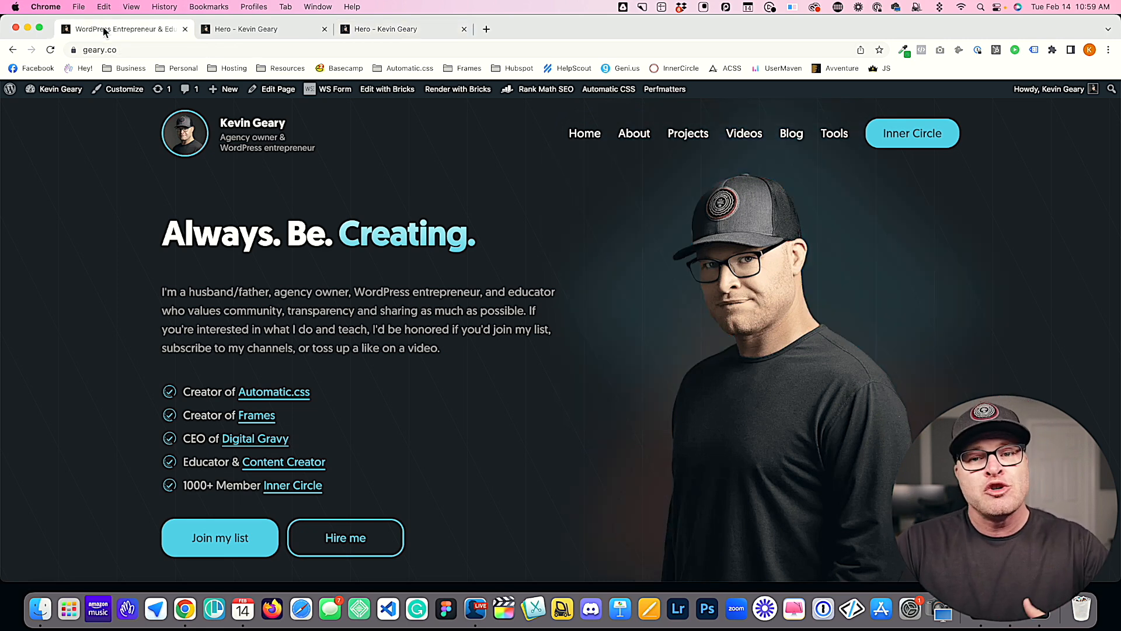
Step: Return to the editor and add opacity: .2 below the filter line in the root::before rule
click(222, 30)
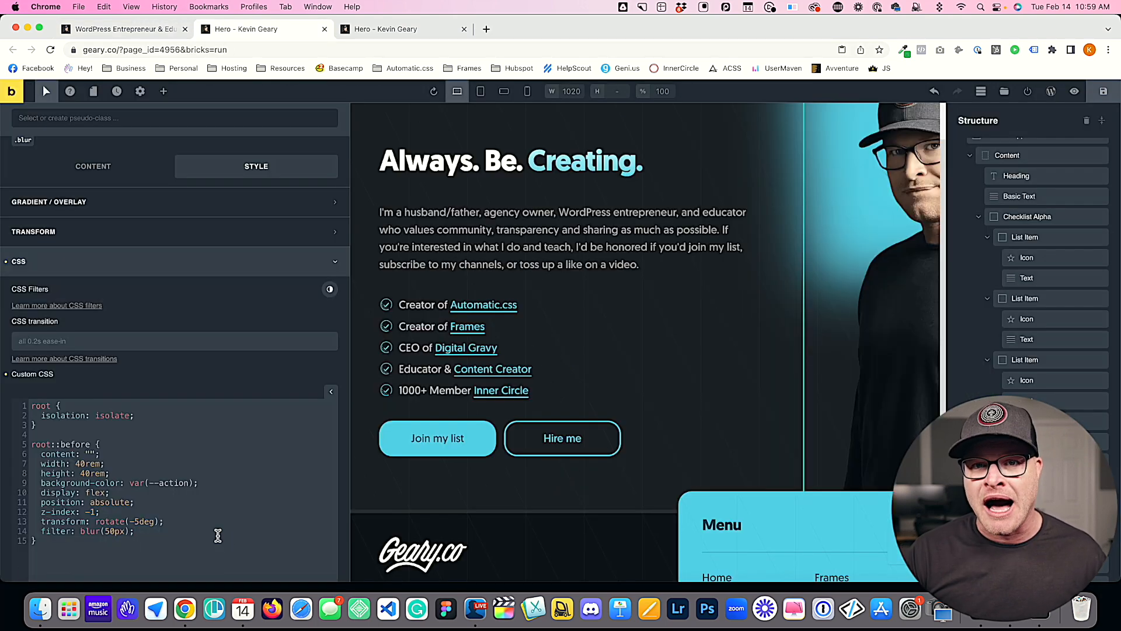
key(Return)
text(o)
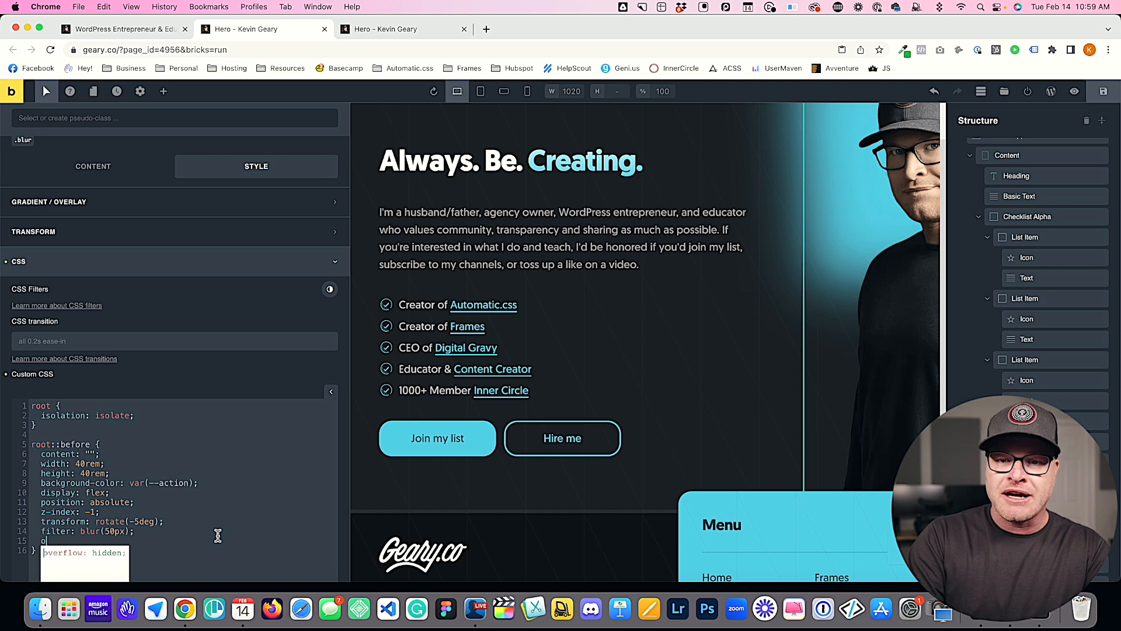
text(pactiy: .2;)
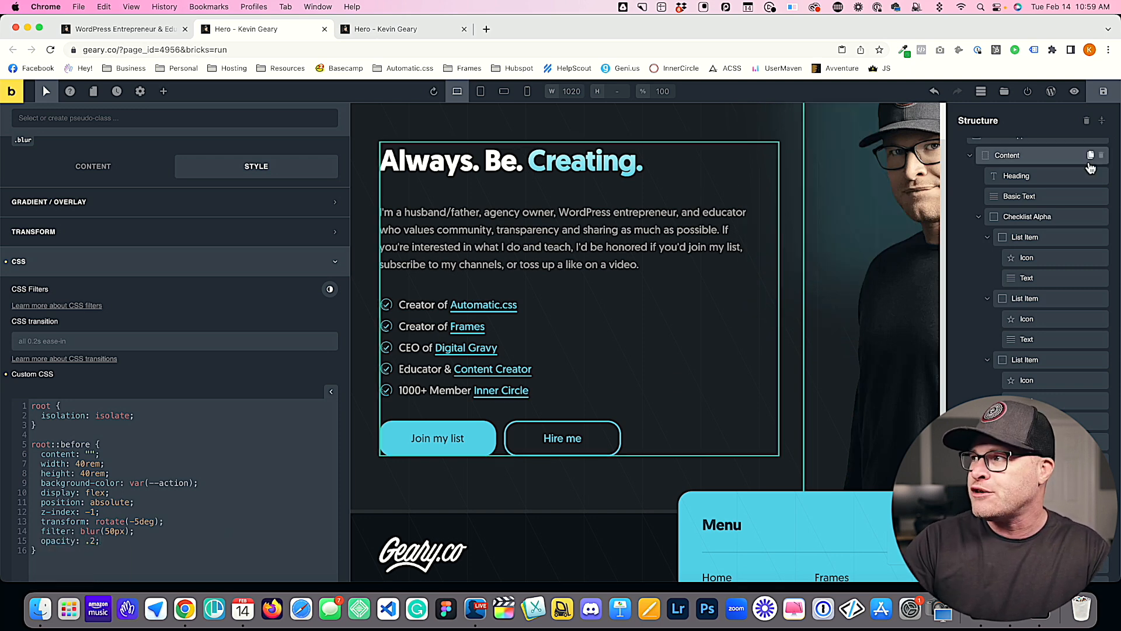
Step: Save the page, reload the preview, and compare the faded glow with the live homepage
click(1104, 91)
click(365, 27)
key(super+r)
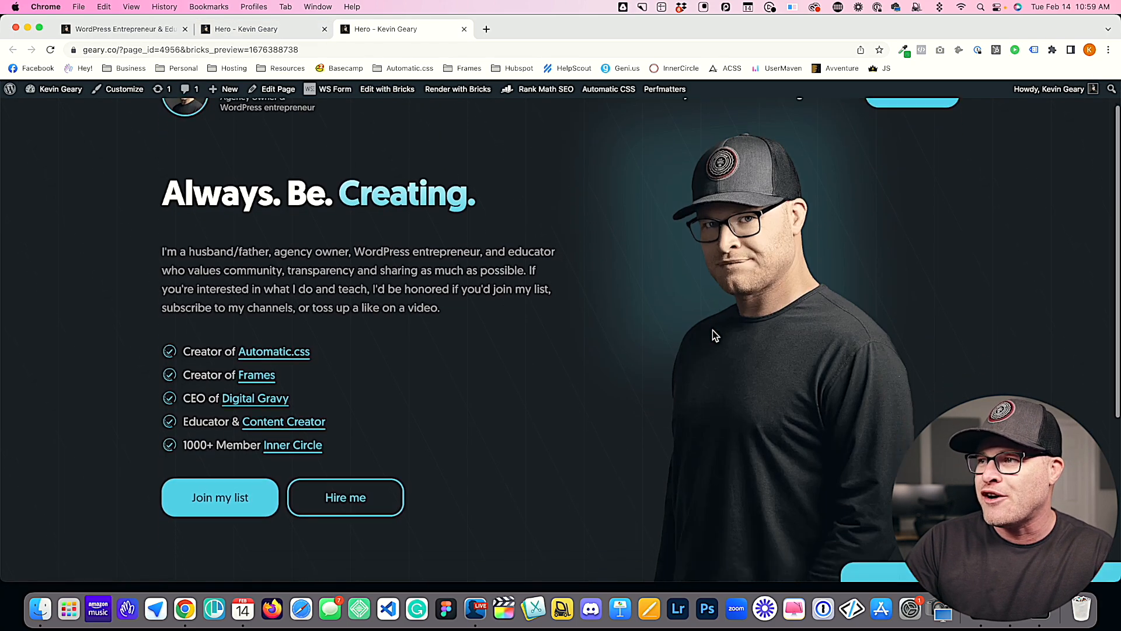
click(110, 28)
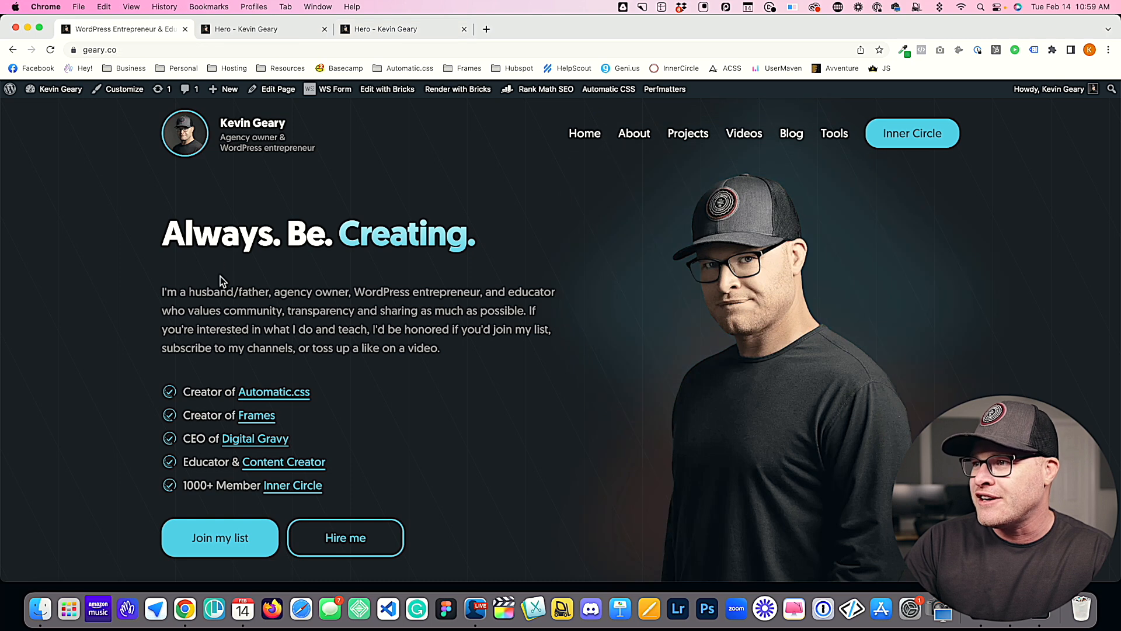
click(377, 32)
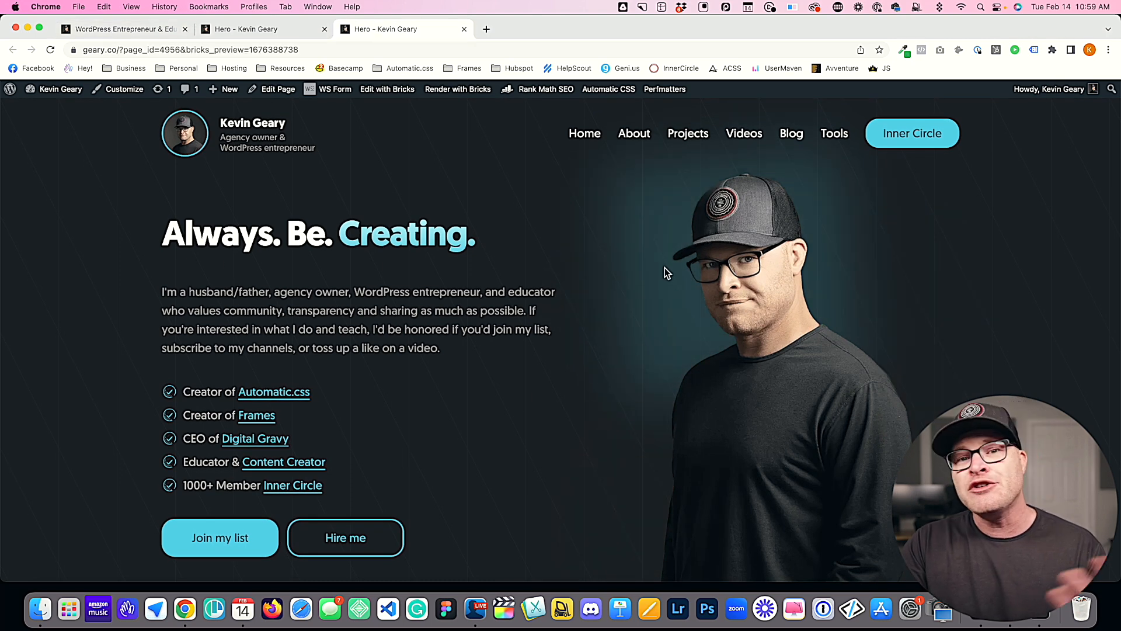
click(114, 29)
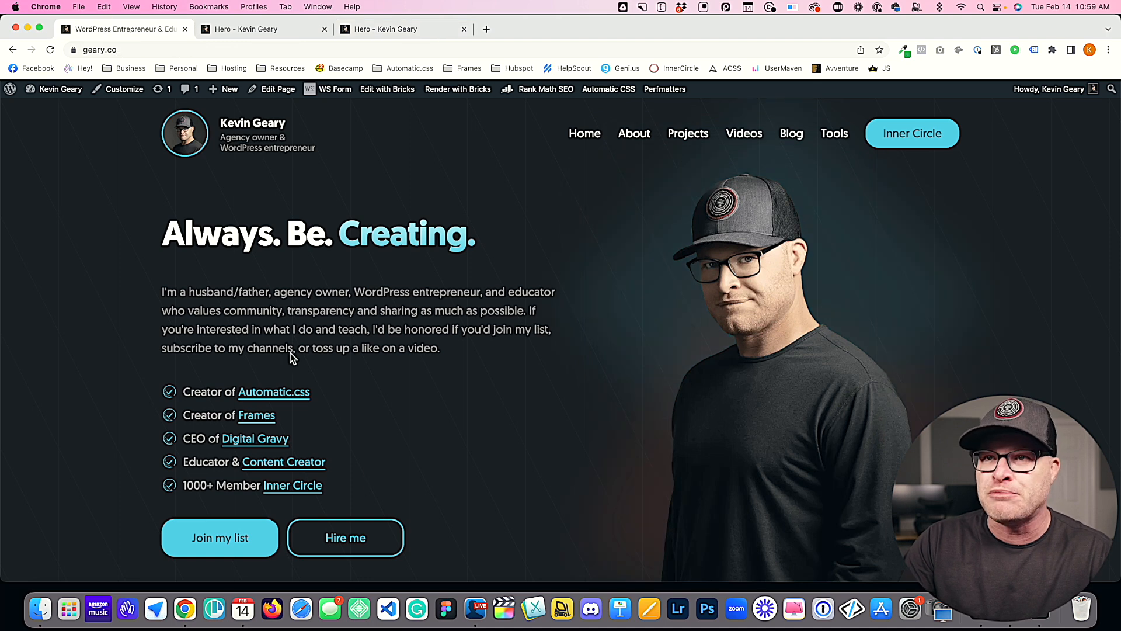
Step: Set the root::before opacity to .12 in the editor, save the page, and reload the preview
click(252, 29)
text(12;)
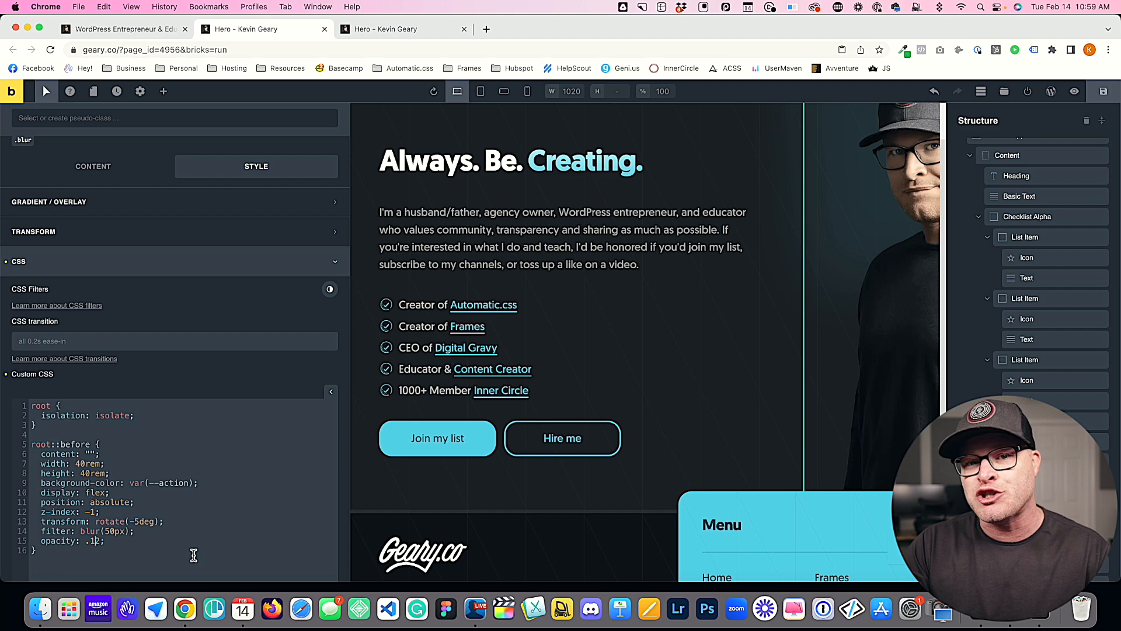
click(1103, 91)
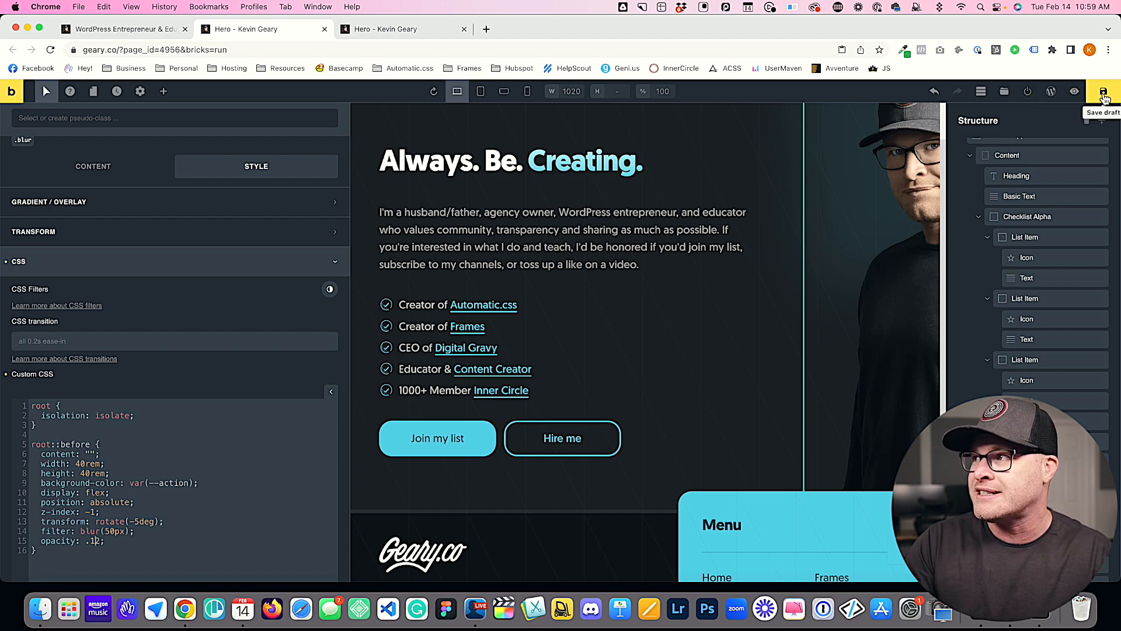
click(407, 29)
key(super+r)
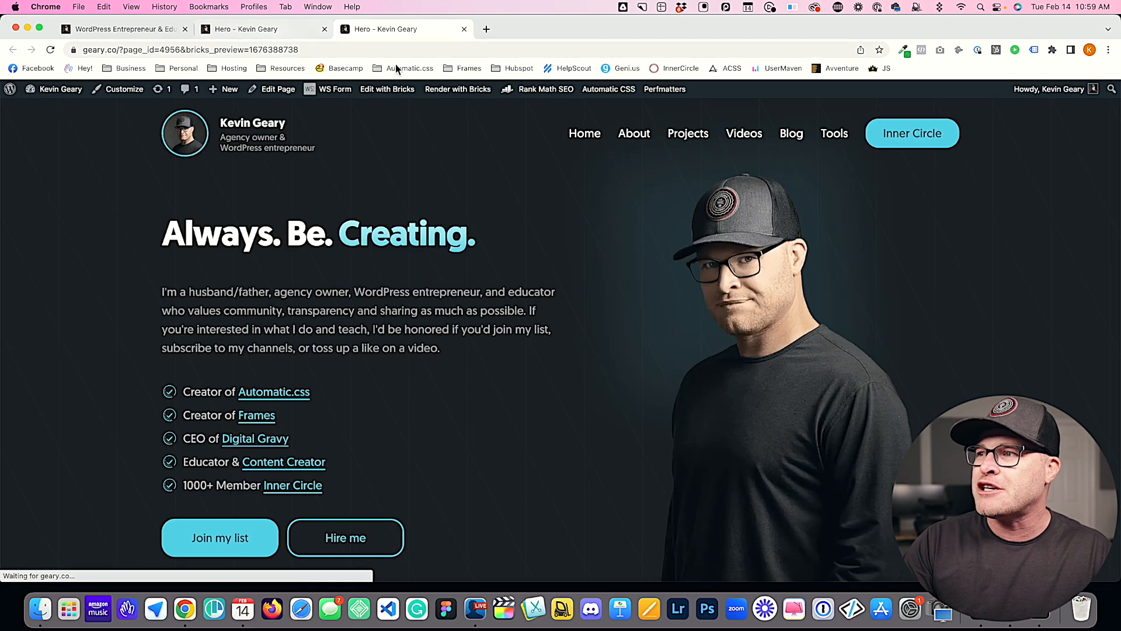
Step: Compare the glow behind the hero image on the live homepage and in the preview, and return to the editor
click(157, 34)
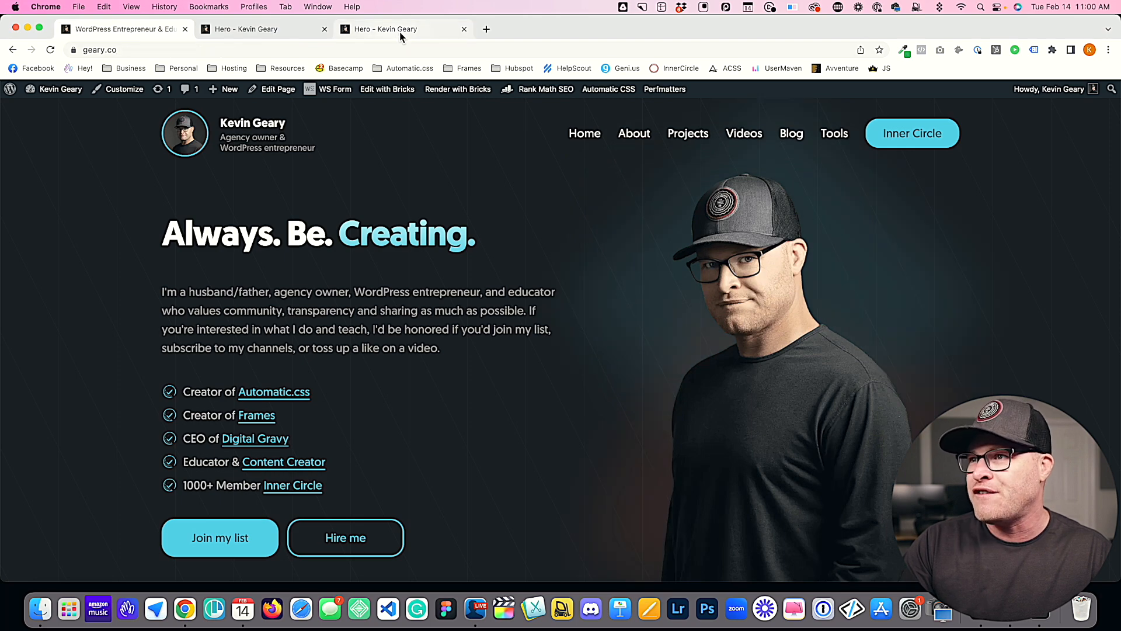
click(399, 33)
click(153, 30)
click(408, 33)
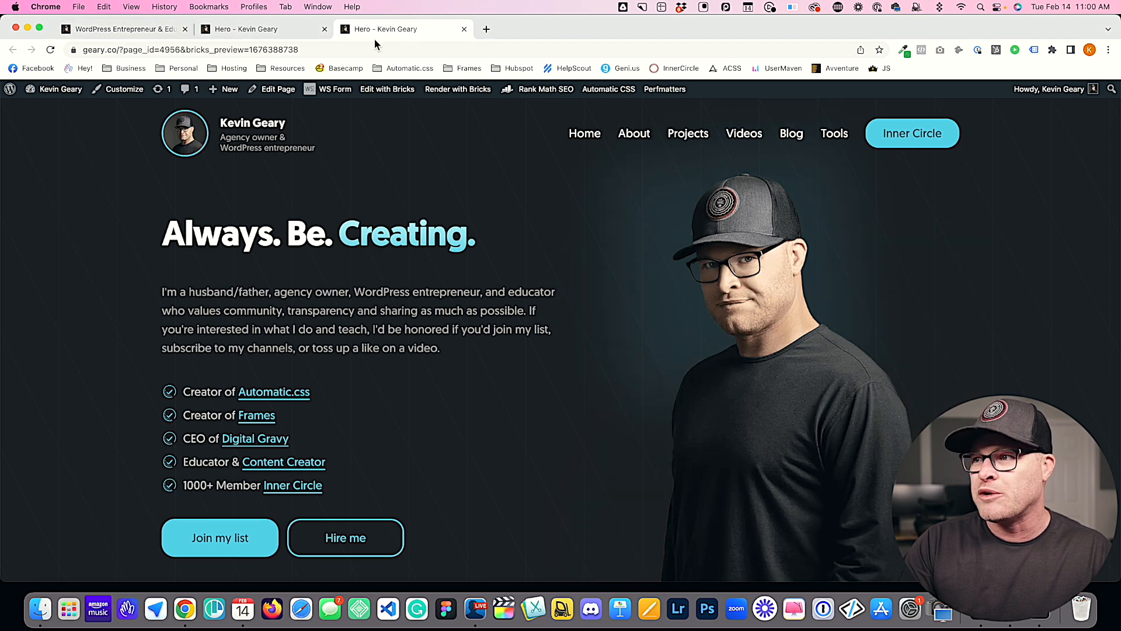
click(120, 29)
click(351, 29)
click(289, 29)
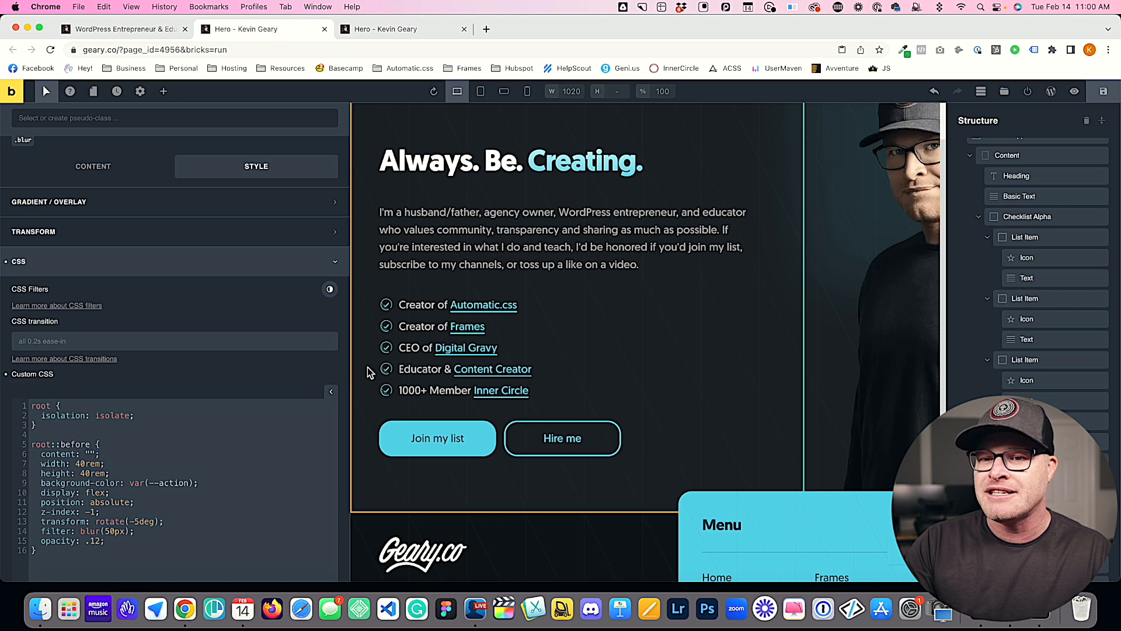
Step: Remove the blur class from the hero image, save the page, and check the preview
scroll(26, 496, down, 2)
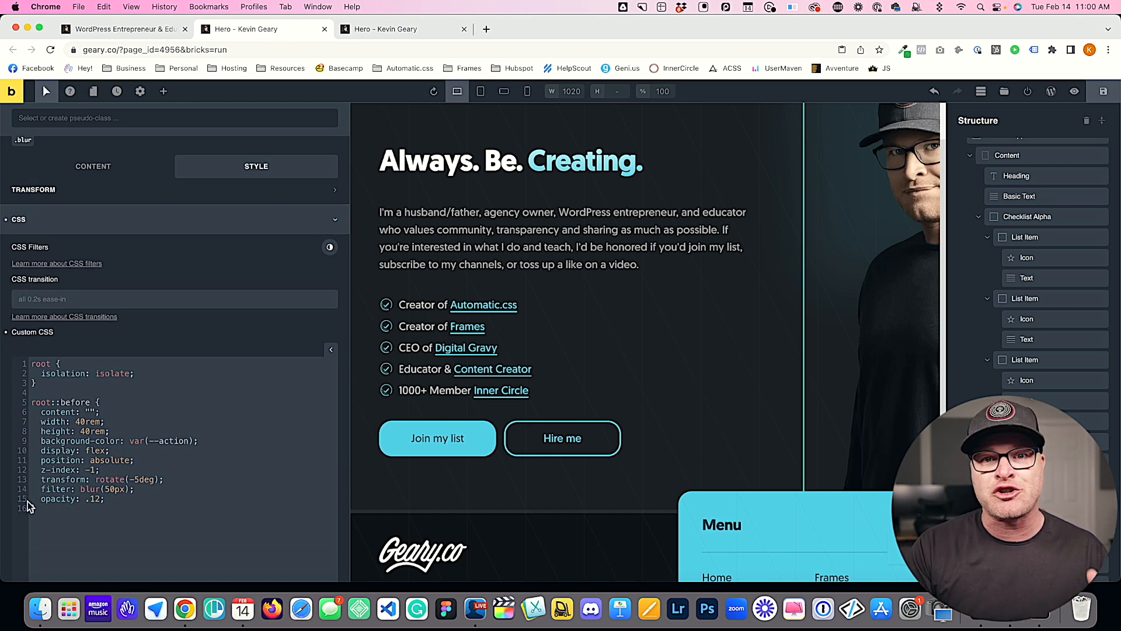
scroll(70, 271, up, 5)
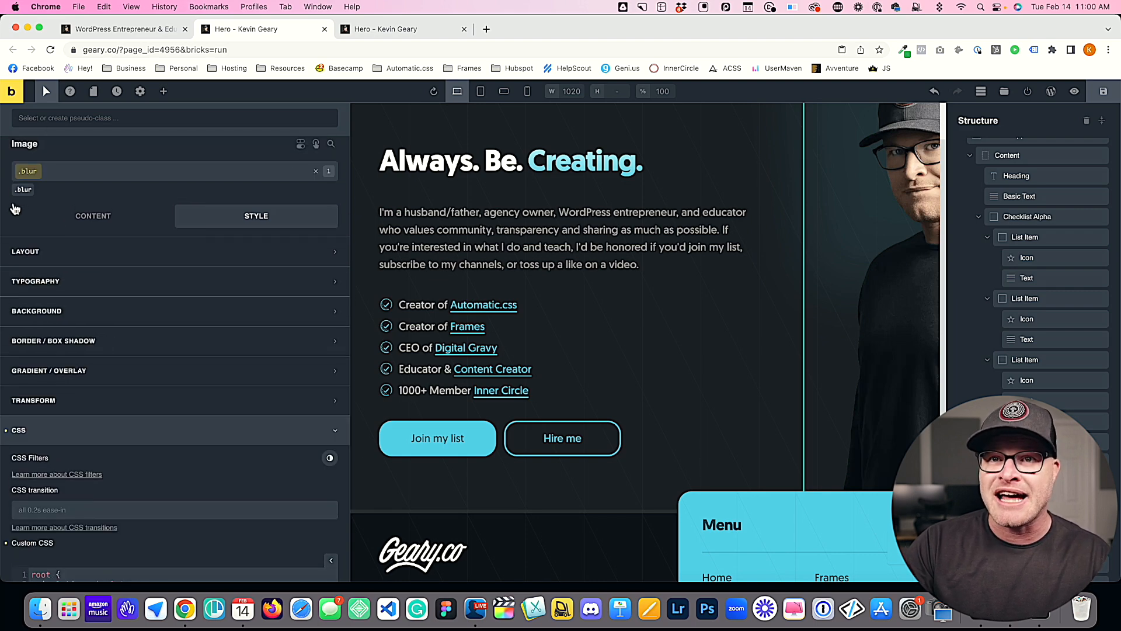
click(34, 184)
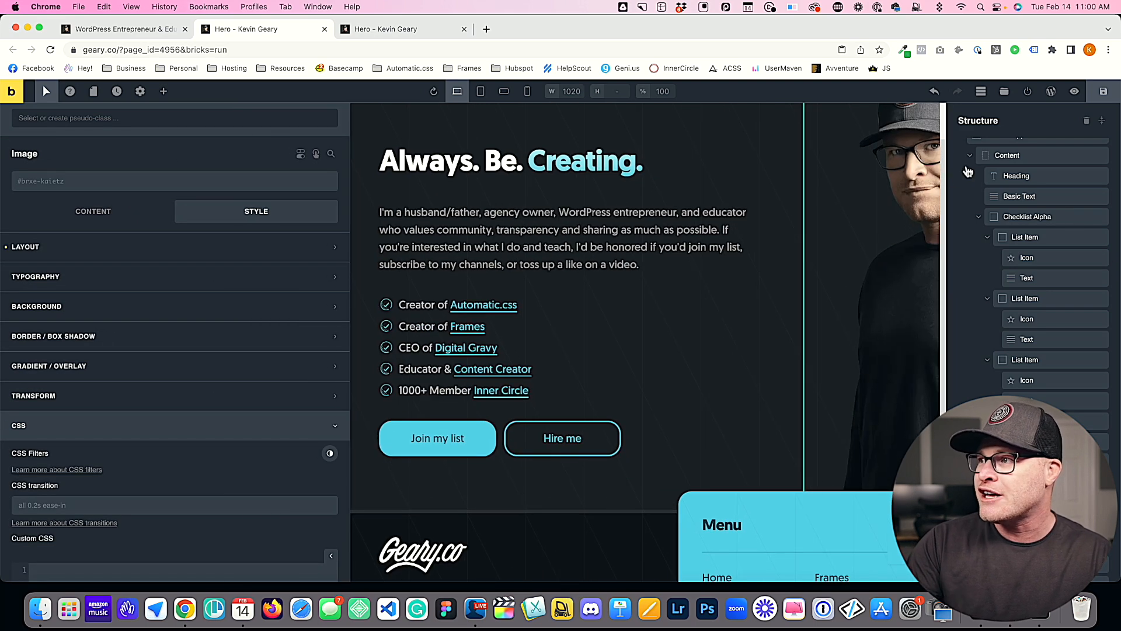
click(1103, 93)
click(375, 29)
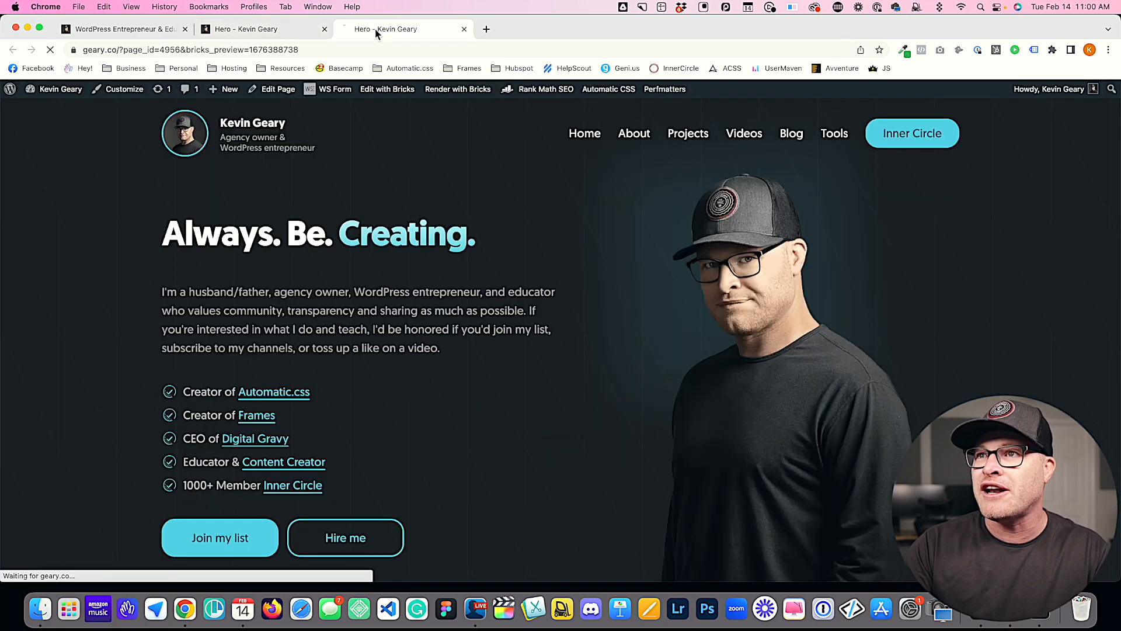
Step: Reapply the blur class to the hero image in the editor, save the page, and check the preview again
click(259, 28)
click(83, 183)
text(blur)
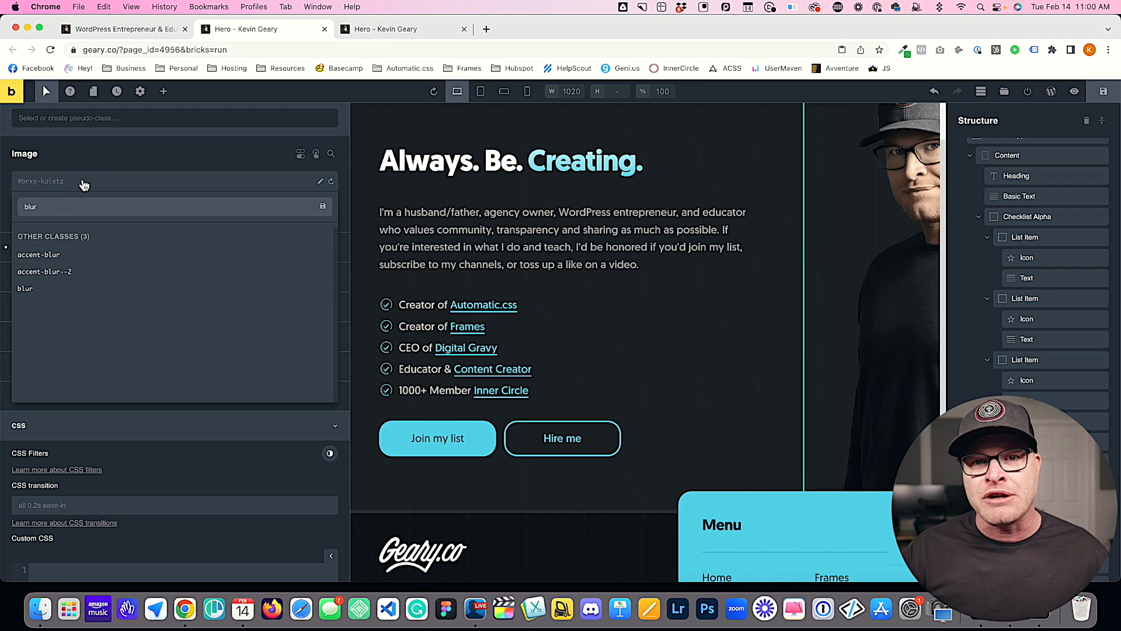
key(Return)
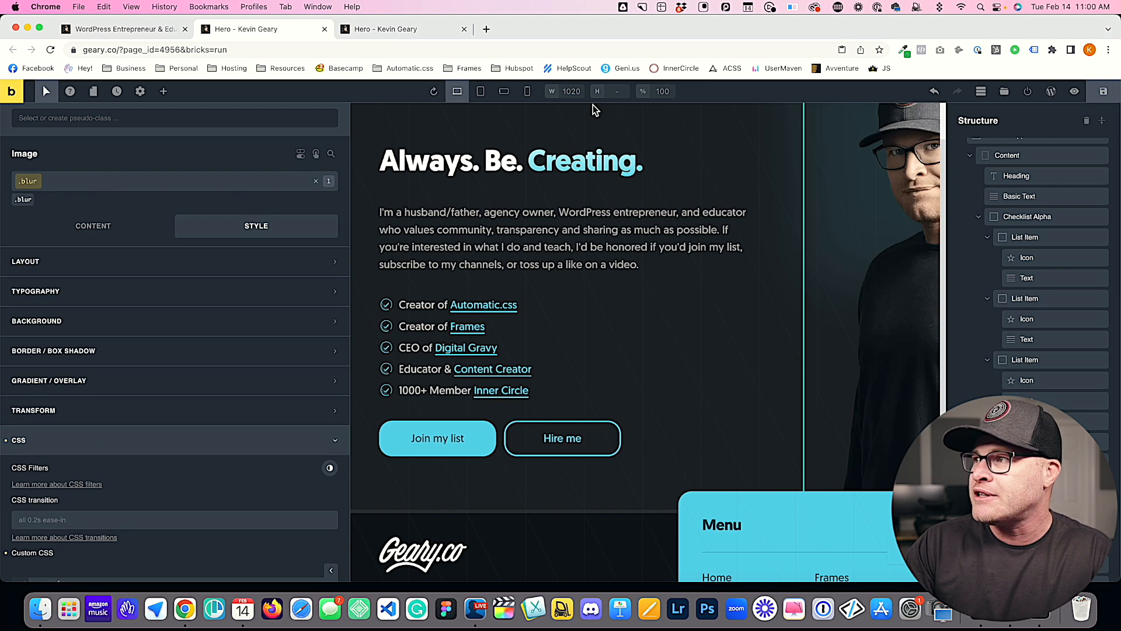
click(1102, 92)
click(399, 29)
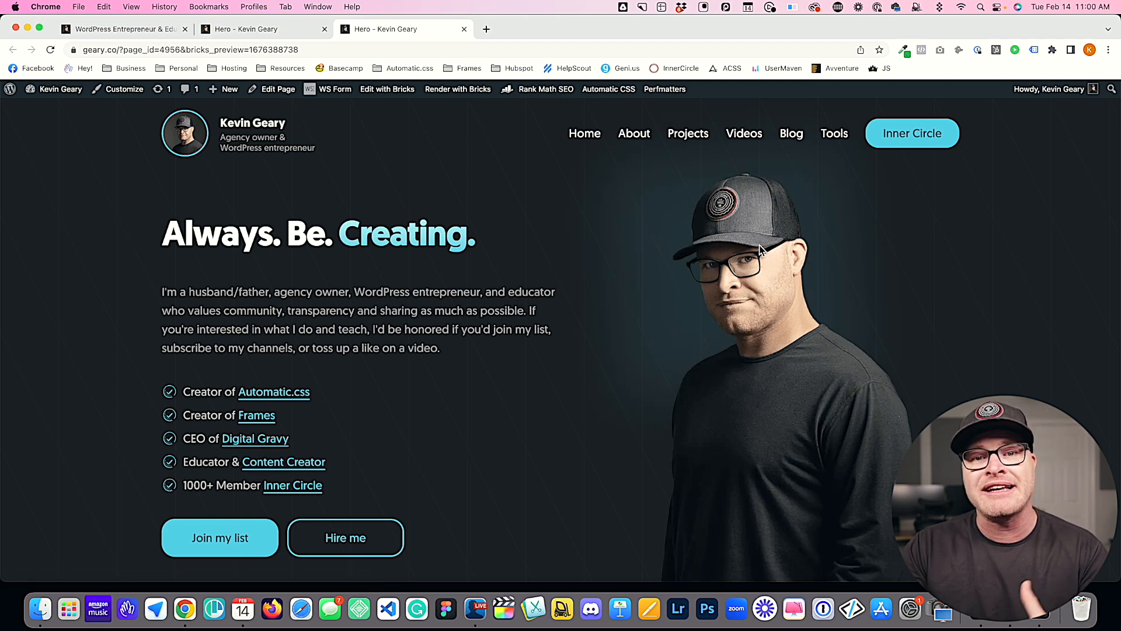
Step: Duplicate the root::before rule below itself in the blur class's custom CSS and make the copy root::after
click(283, 25)
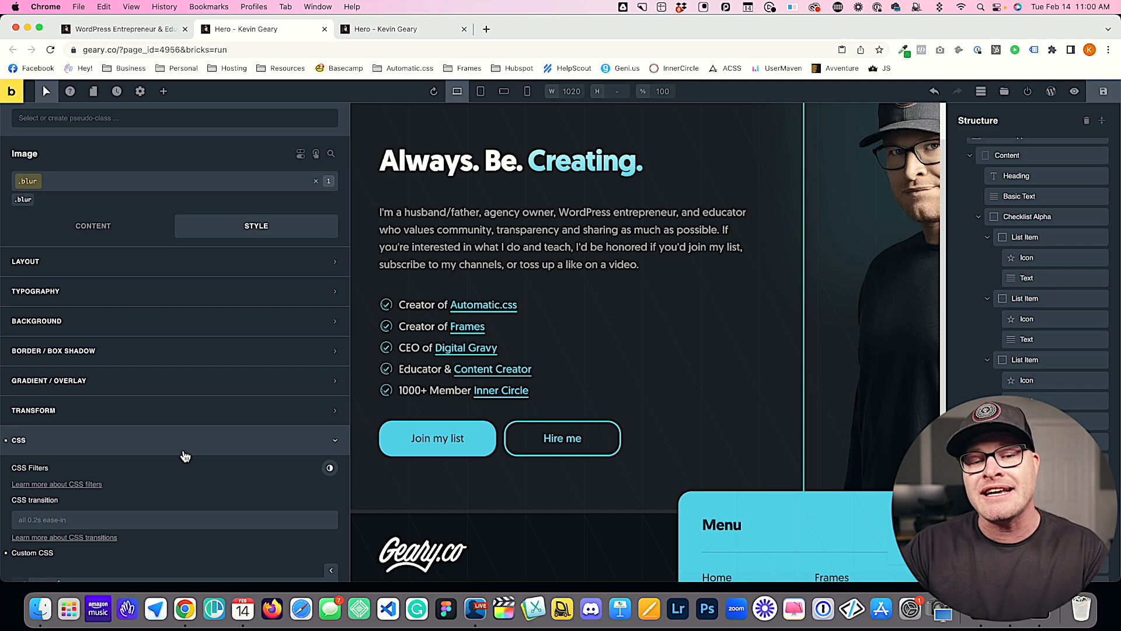
scroll(186, 456, down, 6)
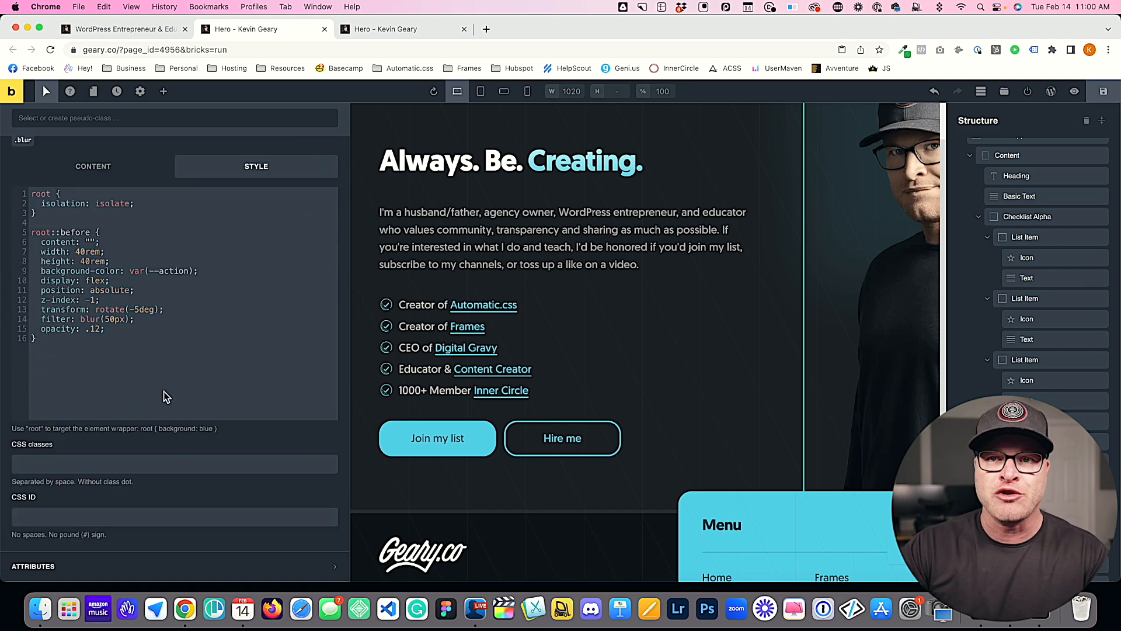
drag(36, 339, 31, 232)
key(ctrl+c)
click(57, 334)
key(Return)
key(ctrl+v)
double_click(78, 306)
text(af)
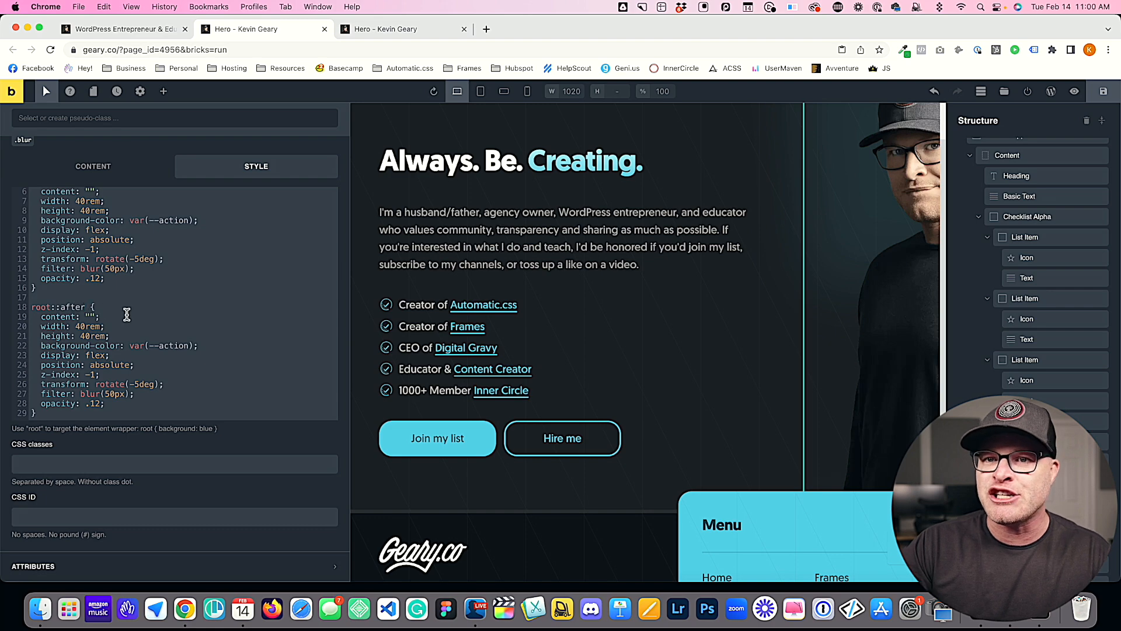
Step: Save the page and examine the area around the hero image in the reloaded preview for the second glow
click(1104, 91)
click(430, 29)
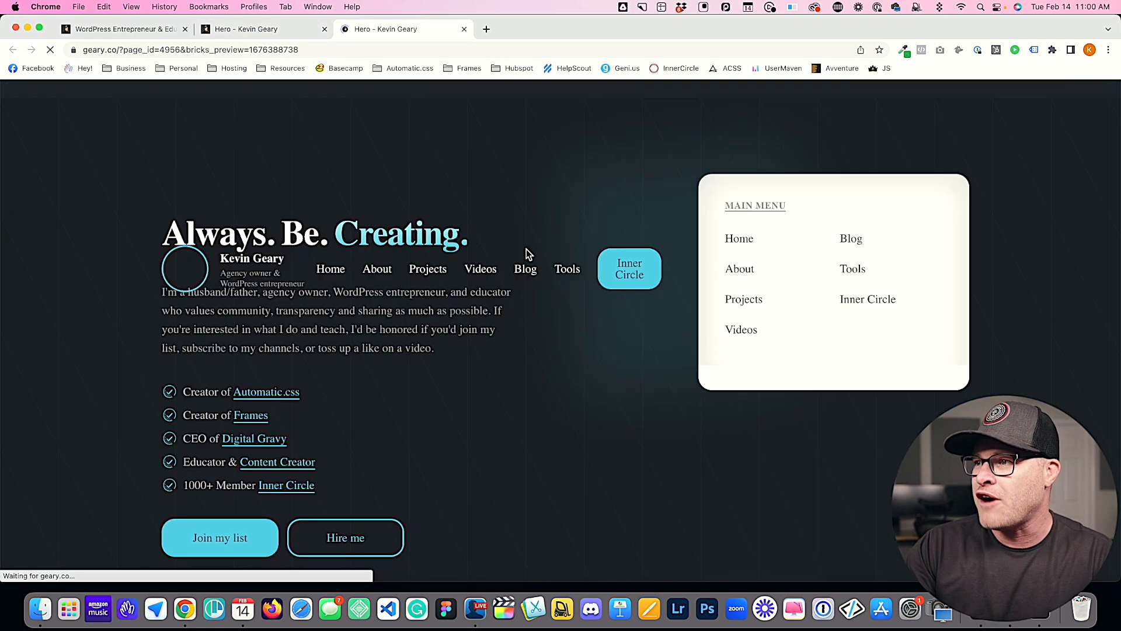
scroll(826, 415, down, 2)
scroll(826, 415, down, 1)
scroll(826, 410, up, 3)
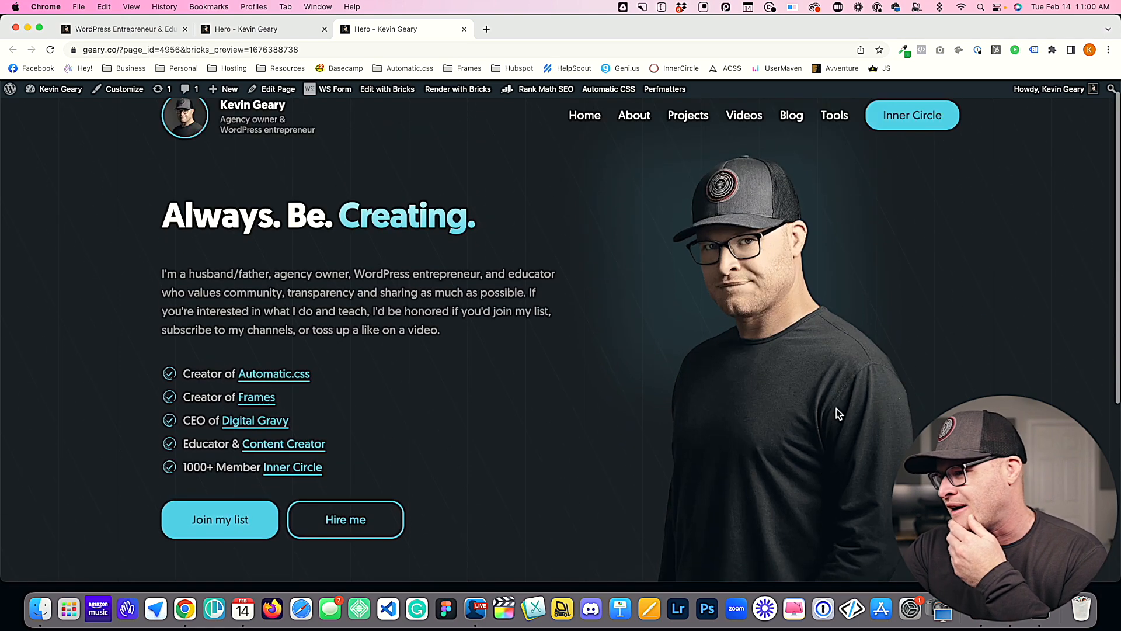
Step: Return to the editor and delete the root::after rule from the blur class's custom CSS
scroll(826, 410, down, 3)
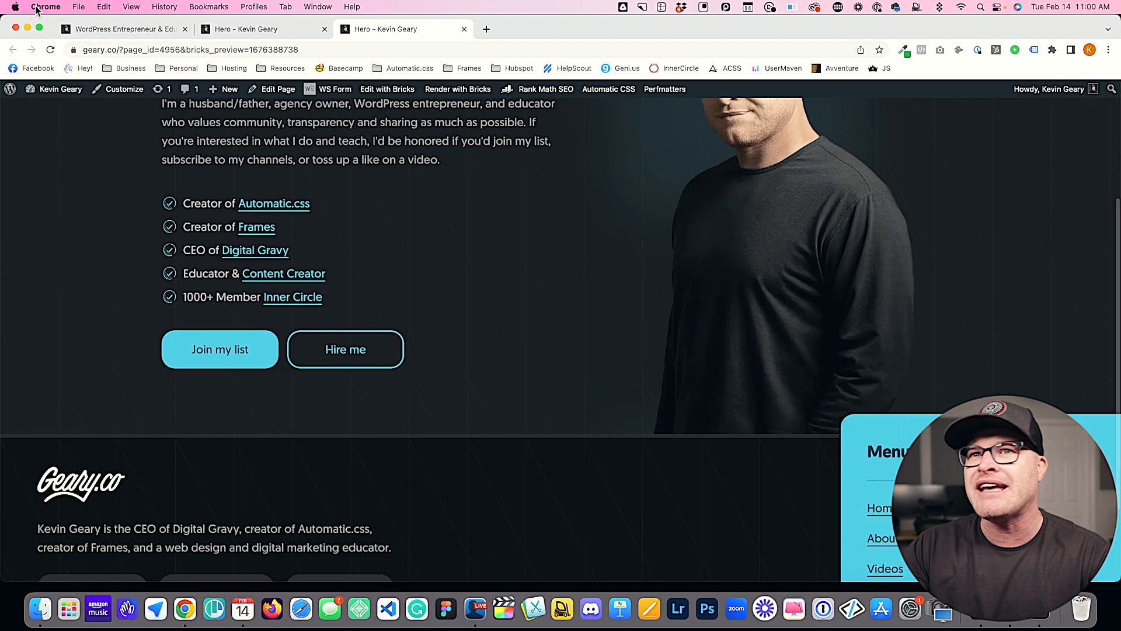
click(108, 34)
click(266, 30)
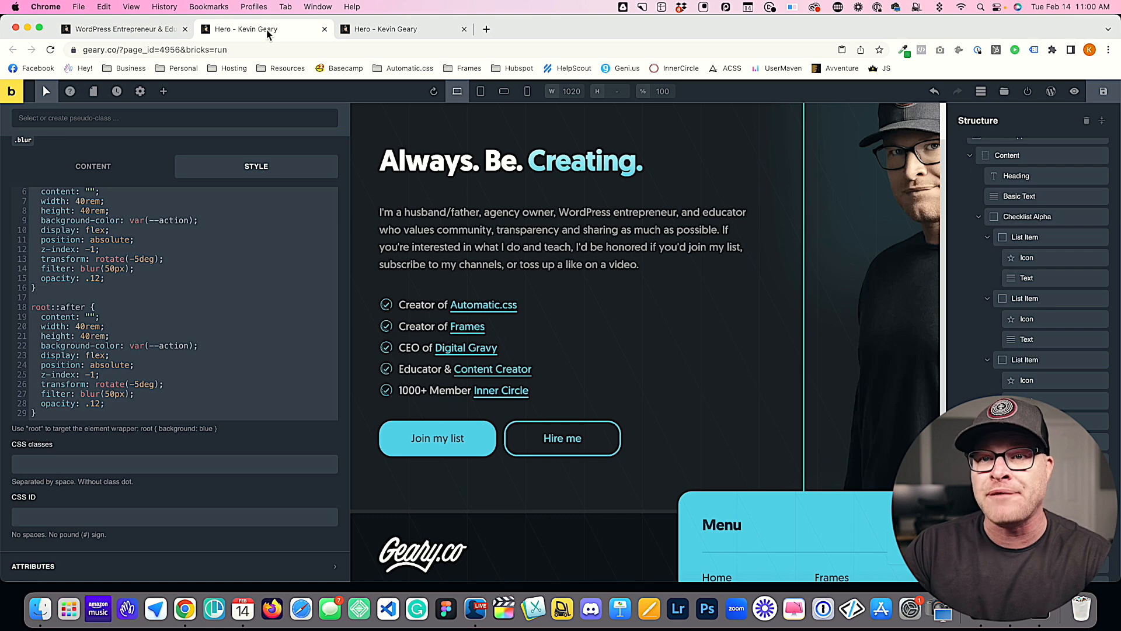
scroll(255, 371, up, 2)
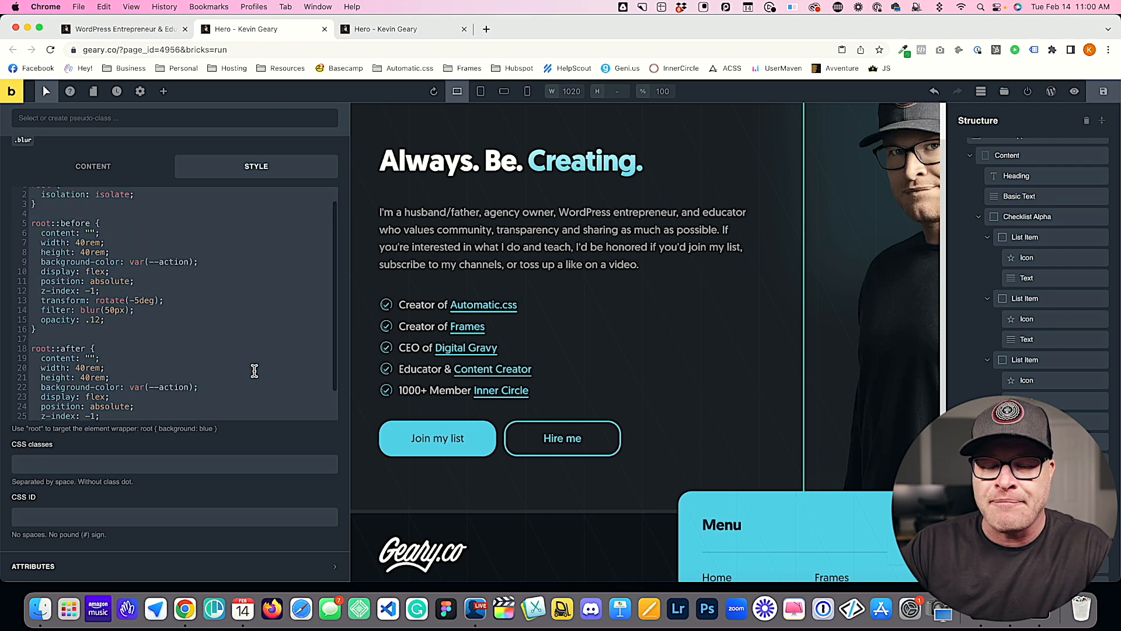
scroll(254, 372, down, 2)
drag(66, 416, 18, 306)
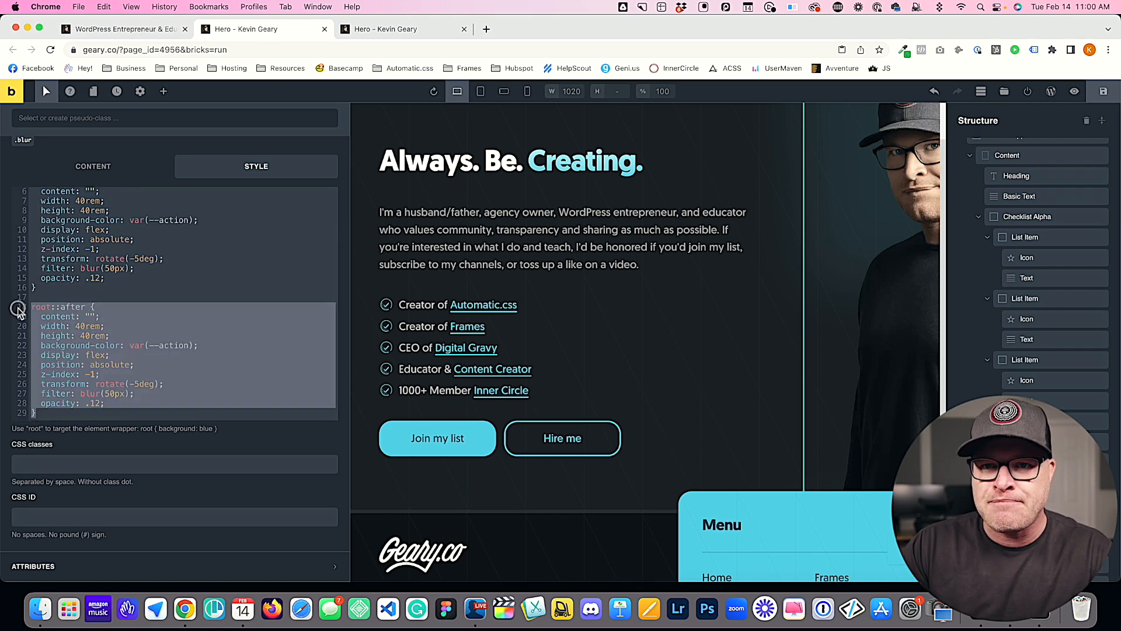
key(BackSpace)
key(BackSpace)
key(BackSpace)
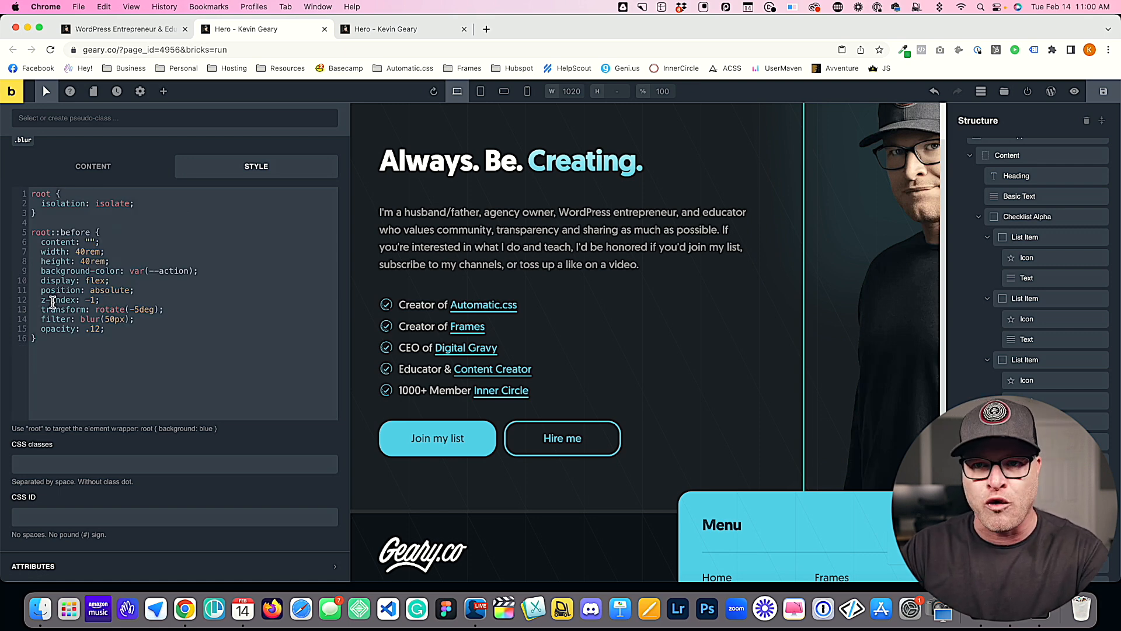
Step: Add top: null and left: null declarations below position: absolute in the root::before rule
click(183, 262)
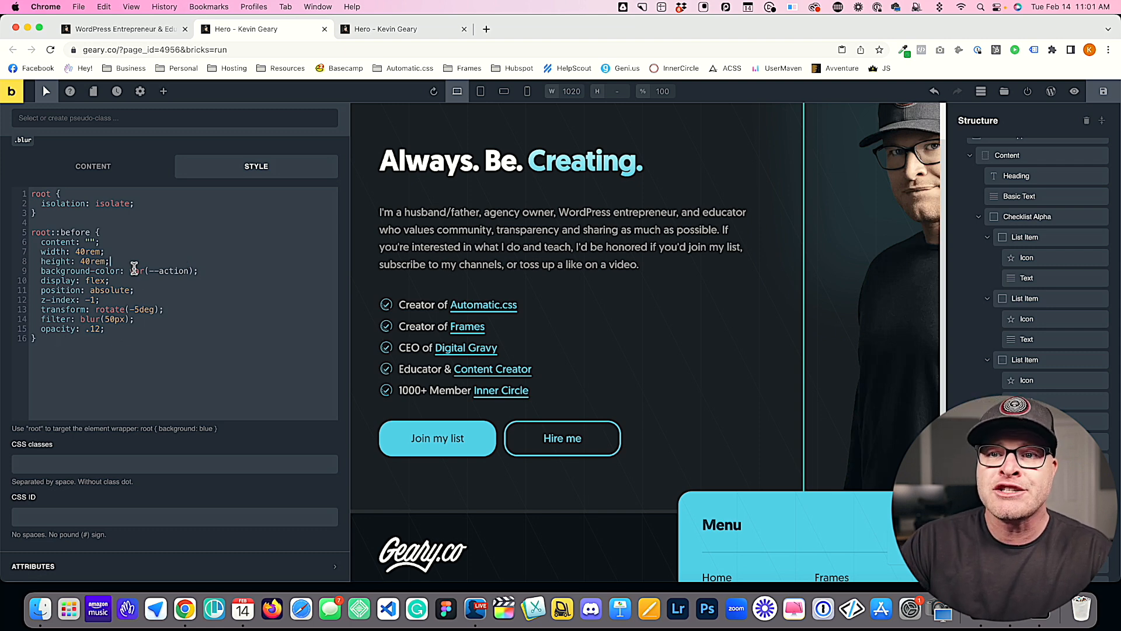
drag(163, 290, 38, 291)
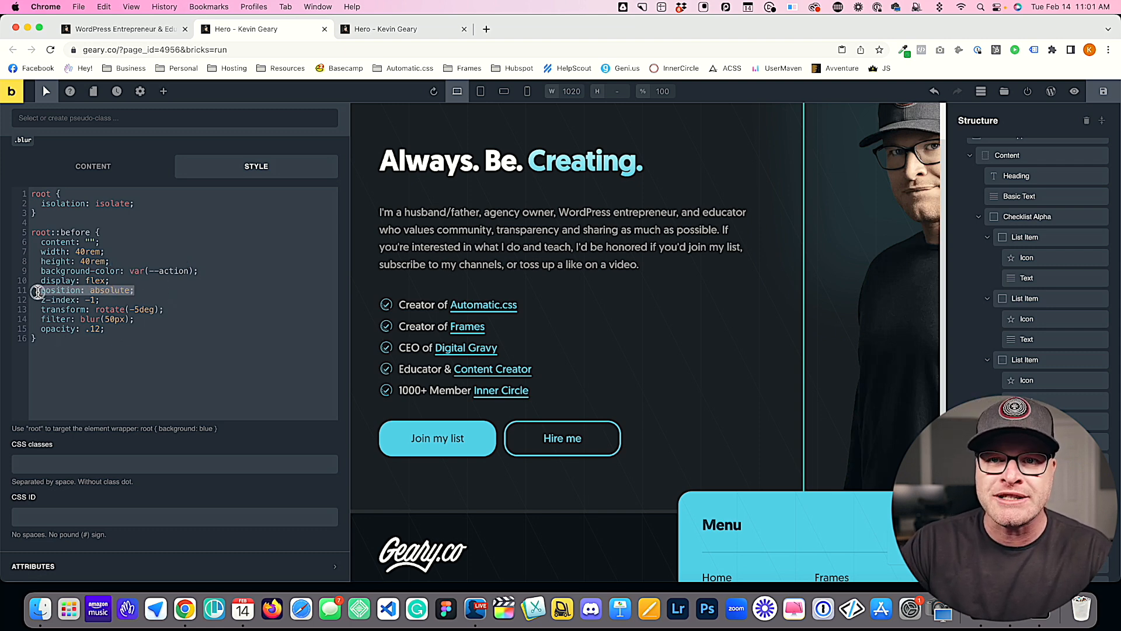
click(171, 291)
key(Return)
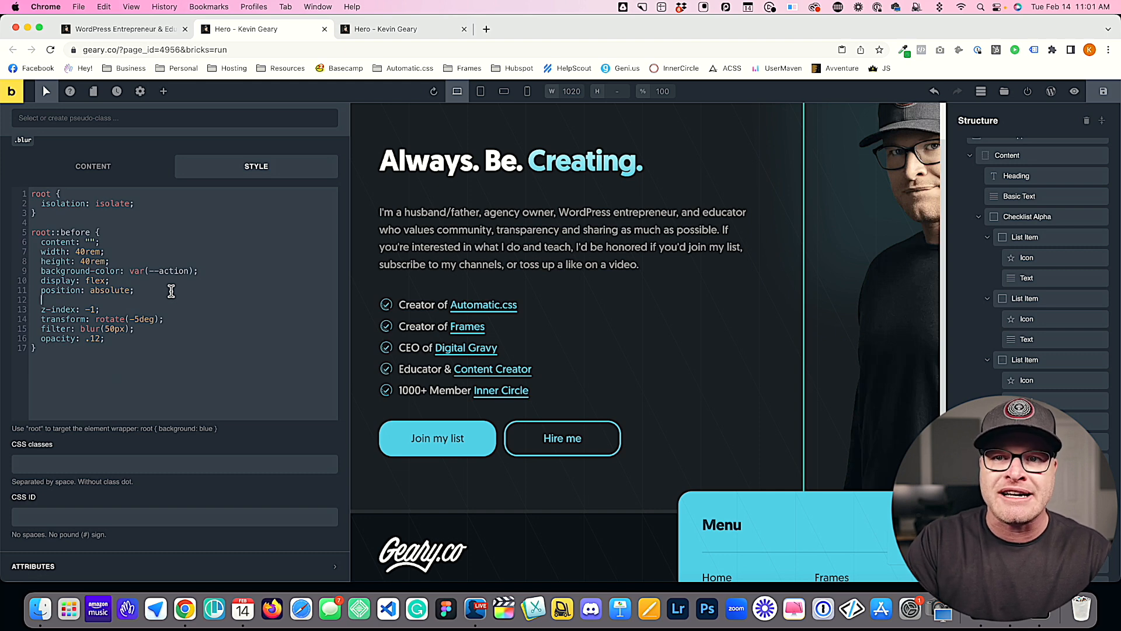
text(top:)
key(Return)
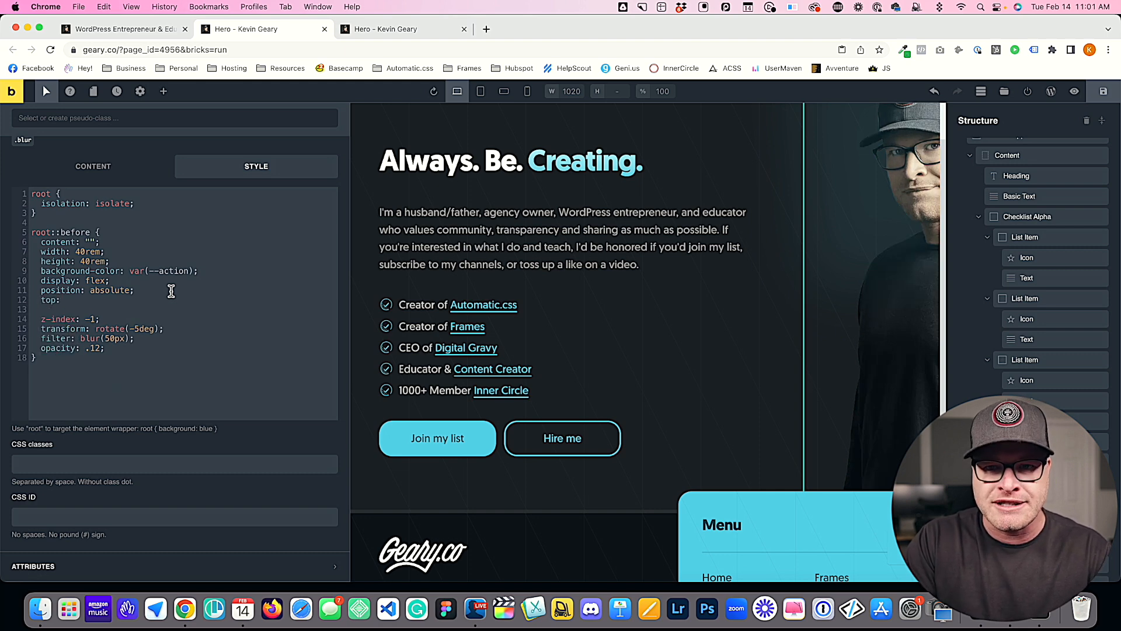
text(null;   )
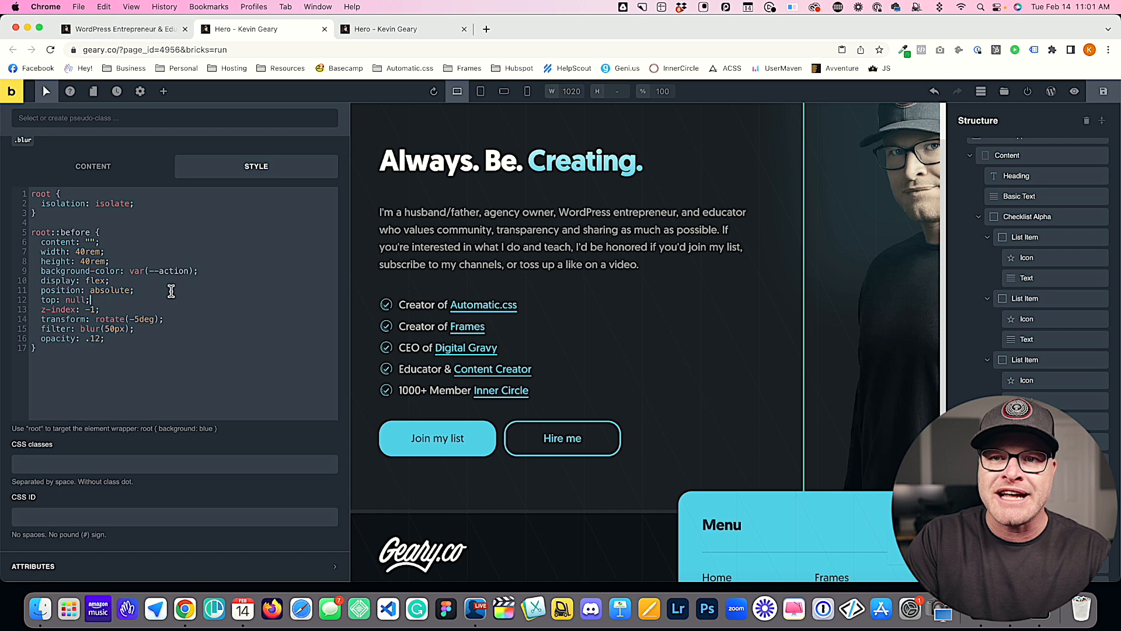
text(left: null;)
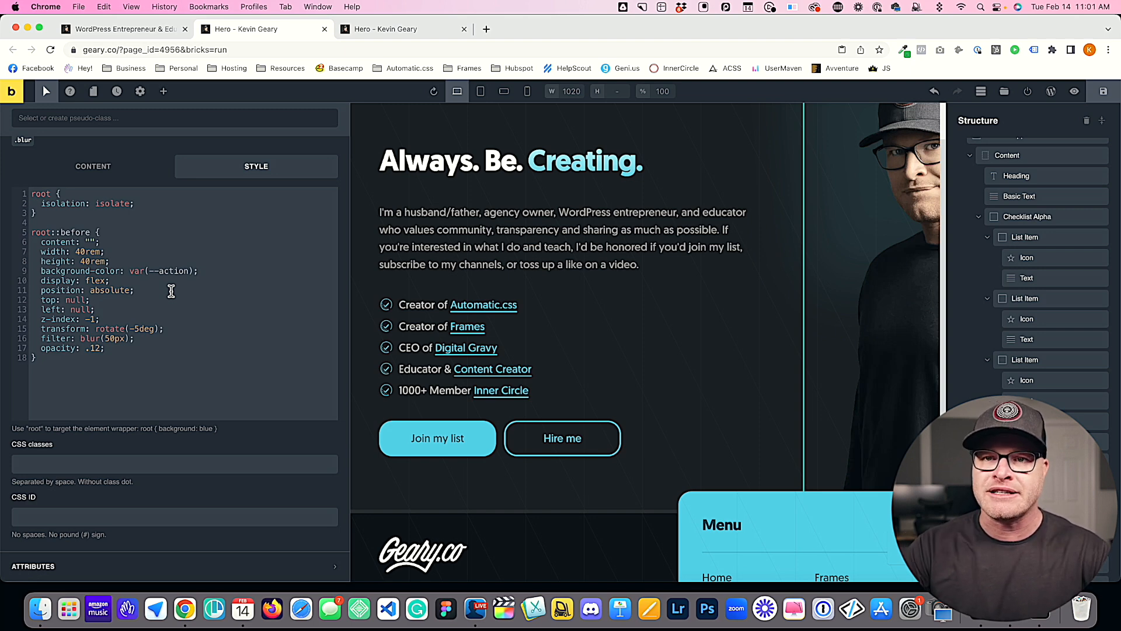
Step: Set both the top and left values in the root::before rule to 0
click(74, 300)
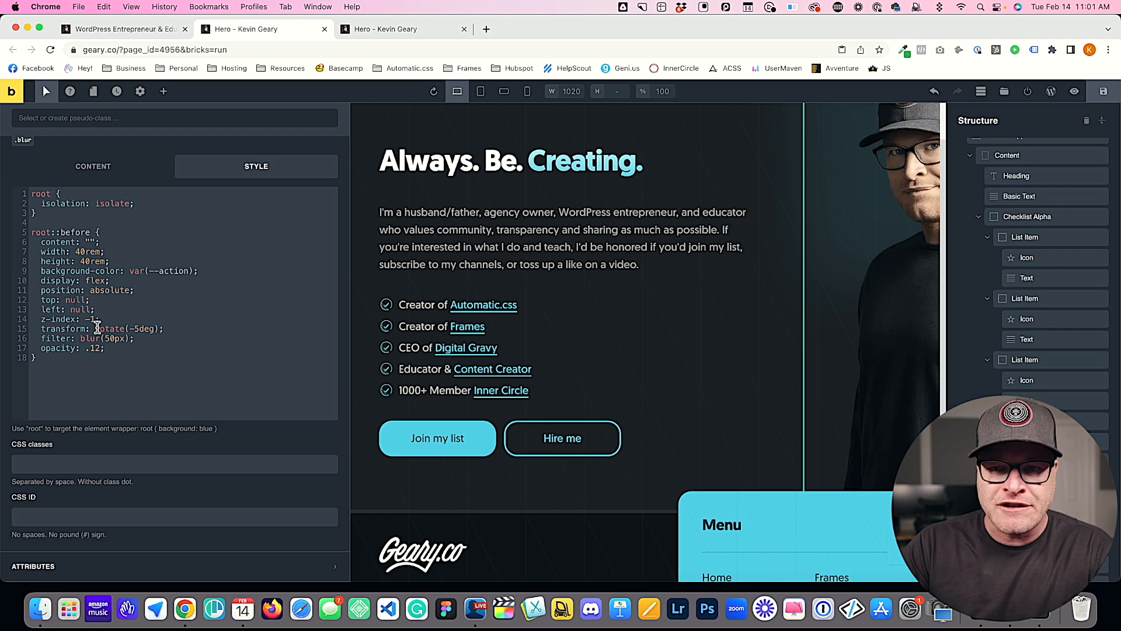
double_click(77, 300)
text(0)
triple_click(79, 309)
text(0)
key(cmd+z)
double_click(79, 309)
text(0)
Step: Save the page and check the position of the glow behind the hero image in the preview
key(cmd+s)
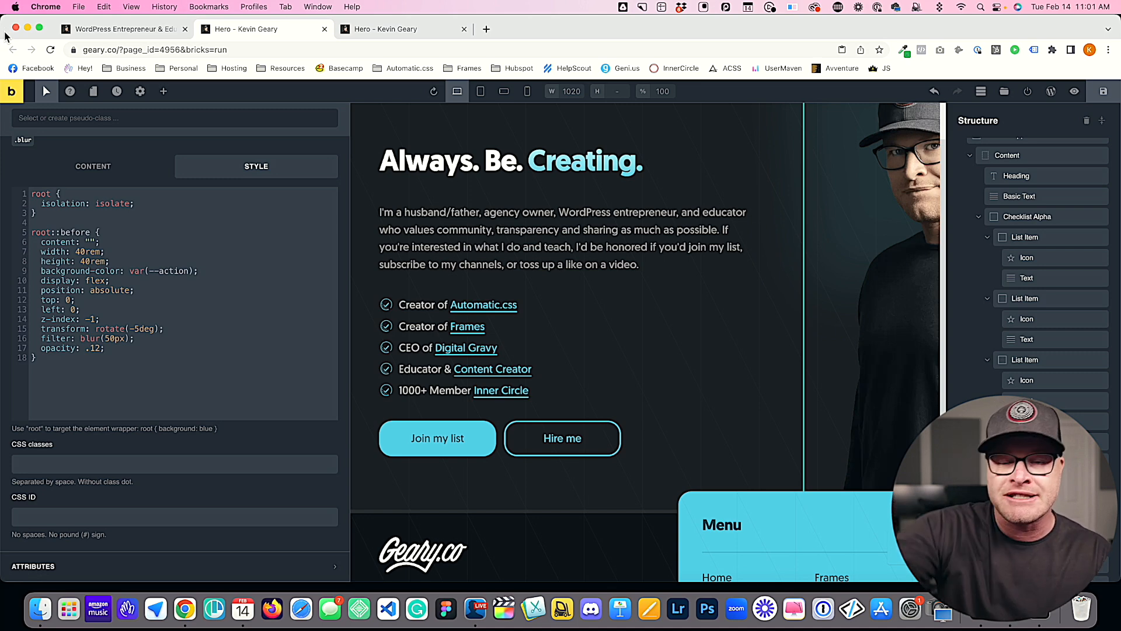
click(1104, 91)
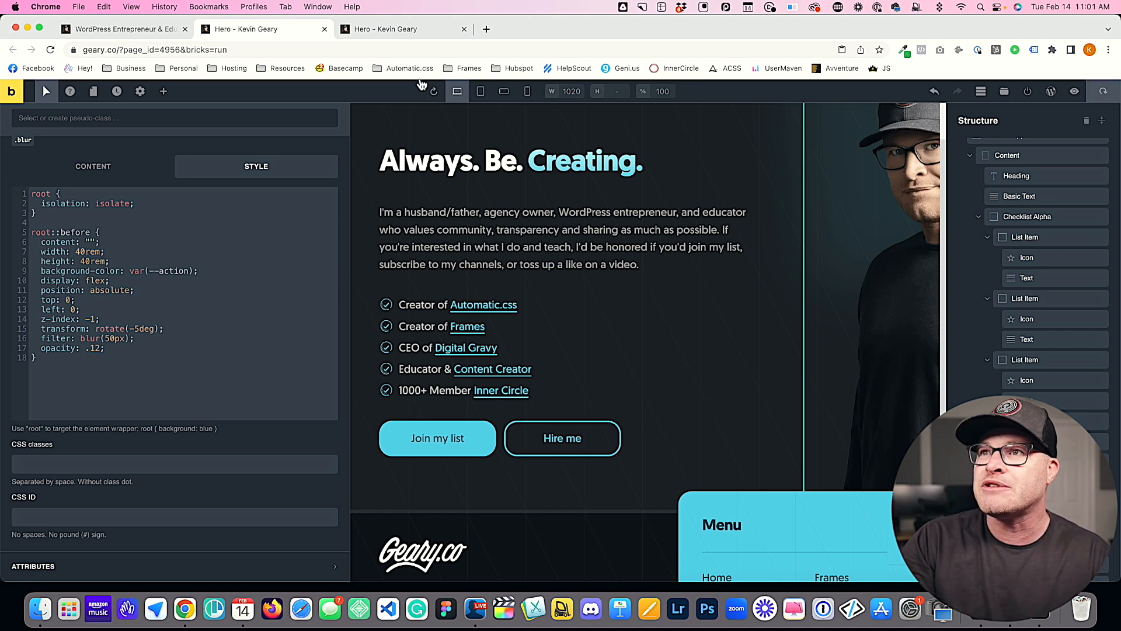
click(372, 26)
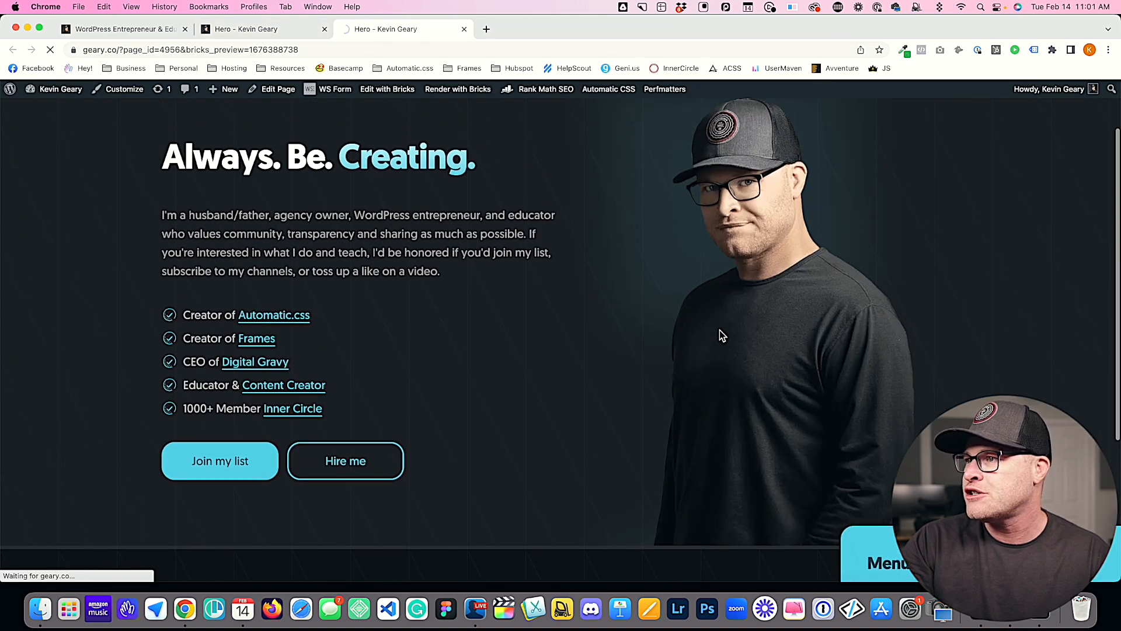
Step: Change the root::before offsets to bottom: 0 and right: 0, and check the glow in the reloaded preview
click(279, 34)
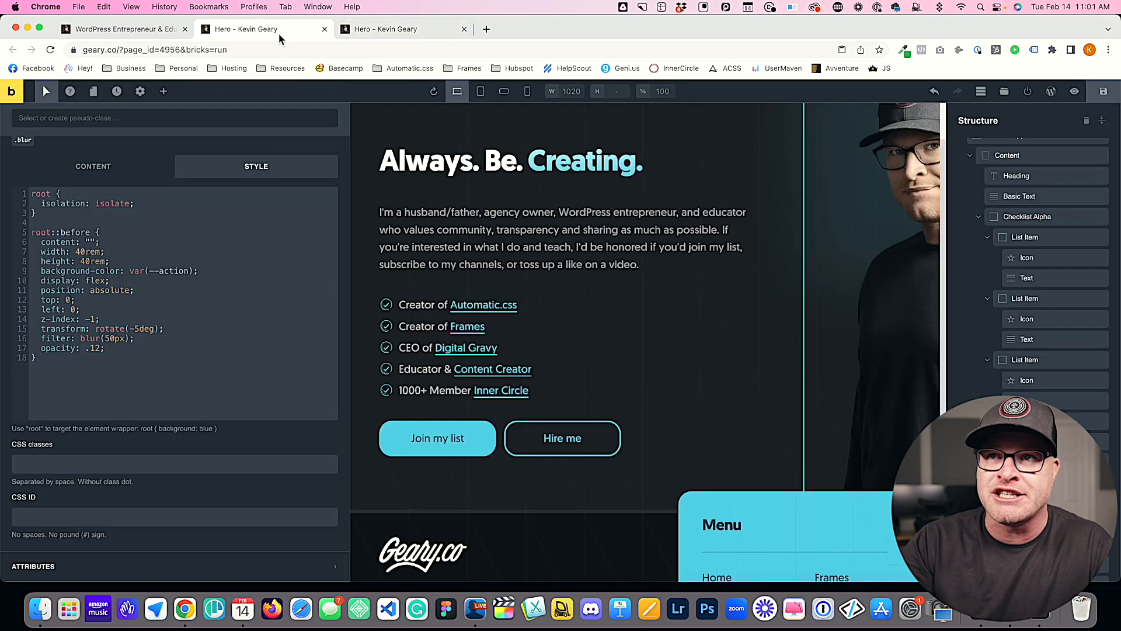
double_click(46, 300)
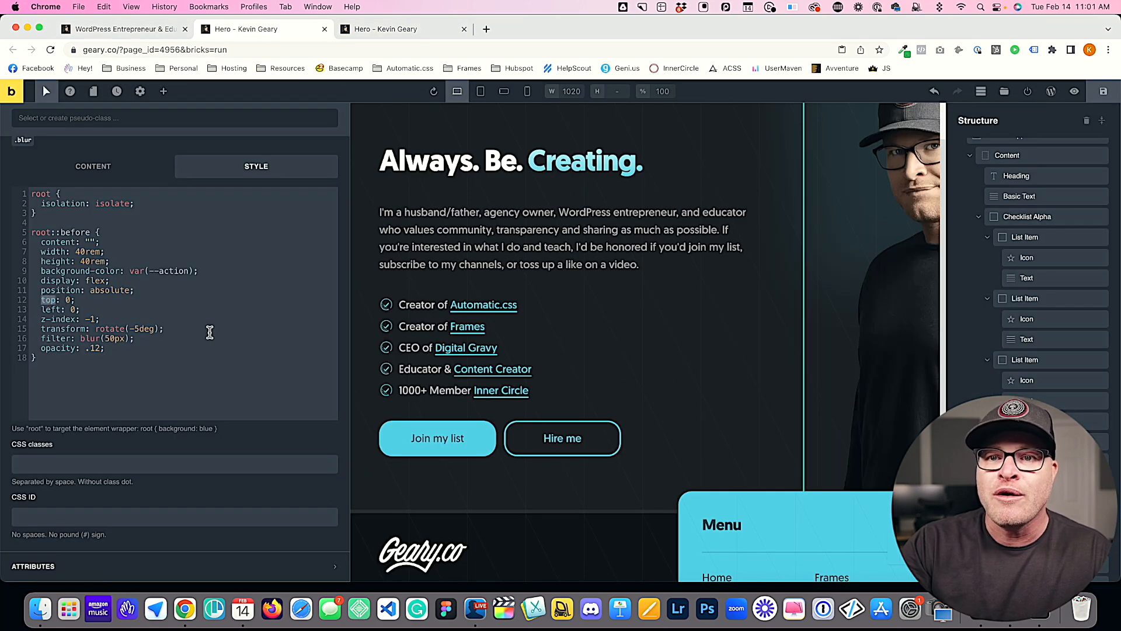
text(bottom)
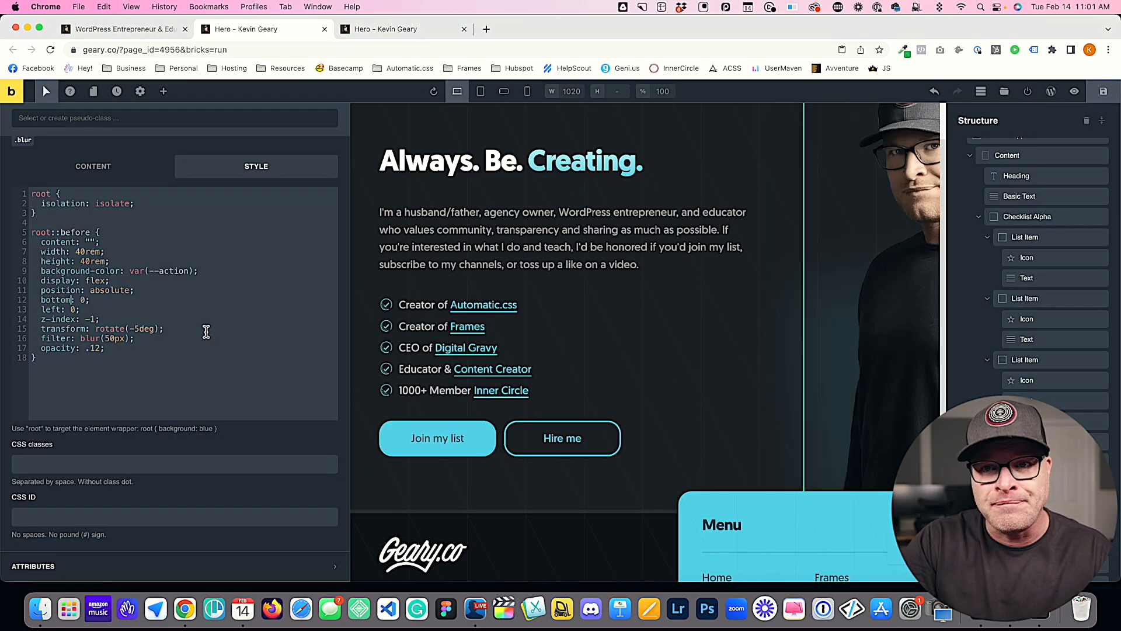
double_click(52, 309)
text(right)
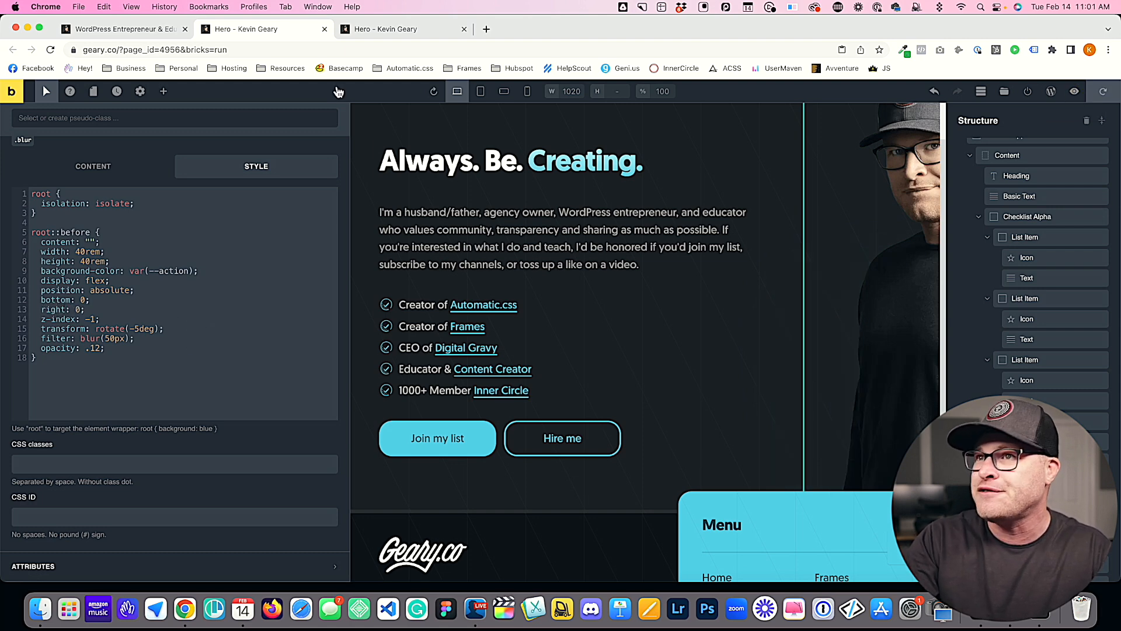
click(347, 30)
key(super+r)
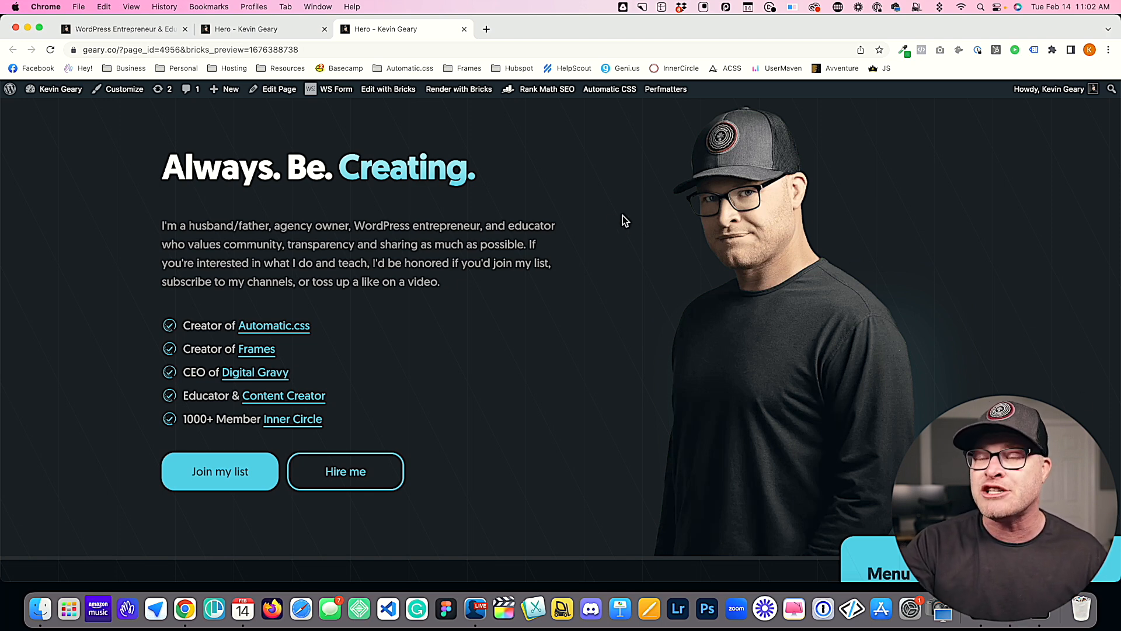
Step: Add position: relative above the isolation declaration in the blur class's root rule
click(111, 29)
click(246, 34)
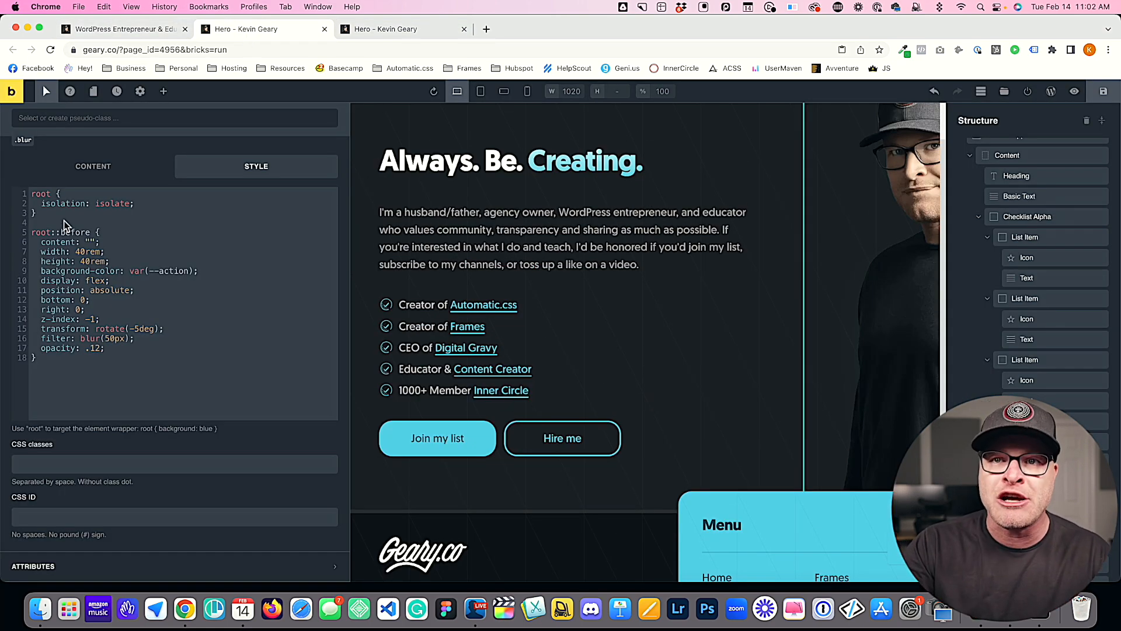
click(83, 193)
key(Return)
text(position: relative;)
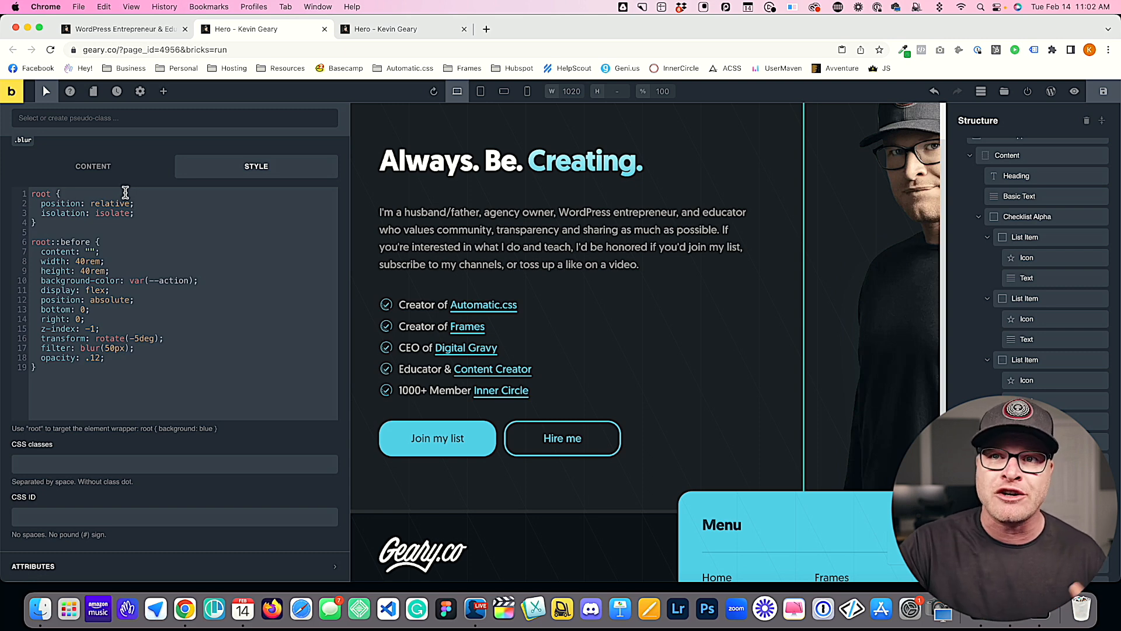
Step: Review how the relative root rule and the absolutely positioned root::before rule work together in the custom CSS
drag(150, 208, 22, 193)
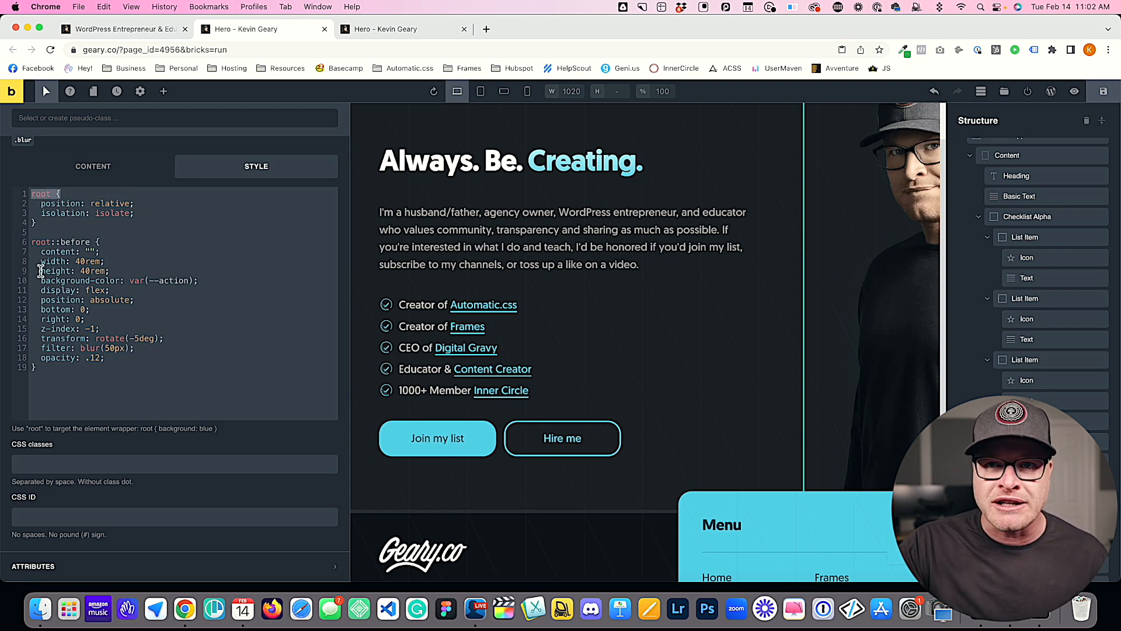
drag(148, 299, 44, 298)
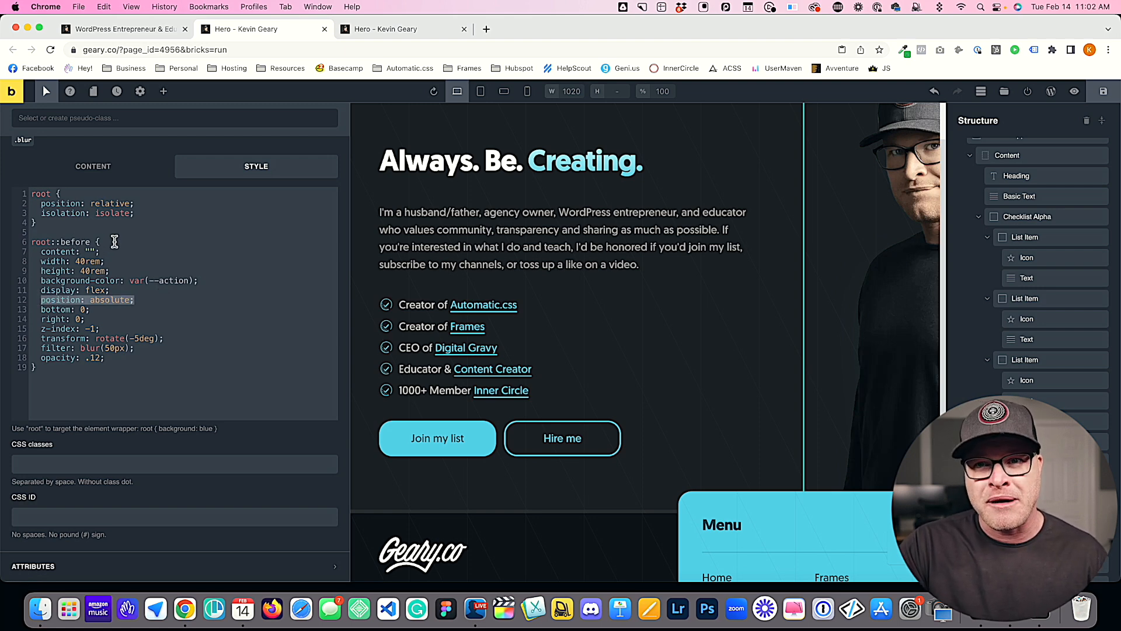
drag(111, 243, 12, 244)
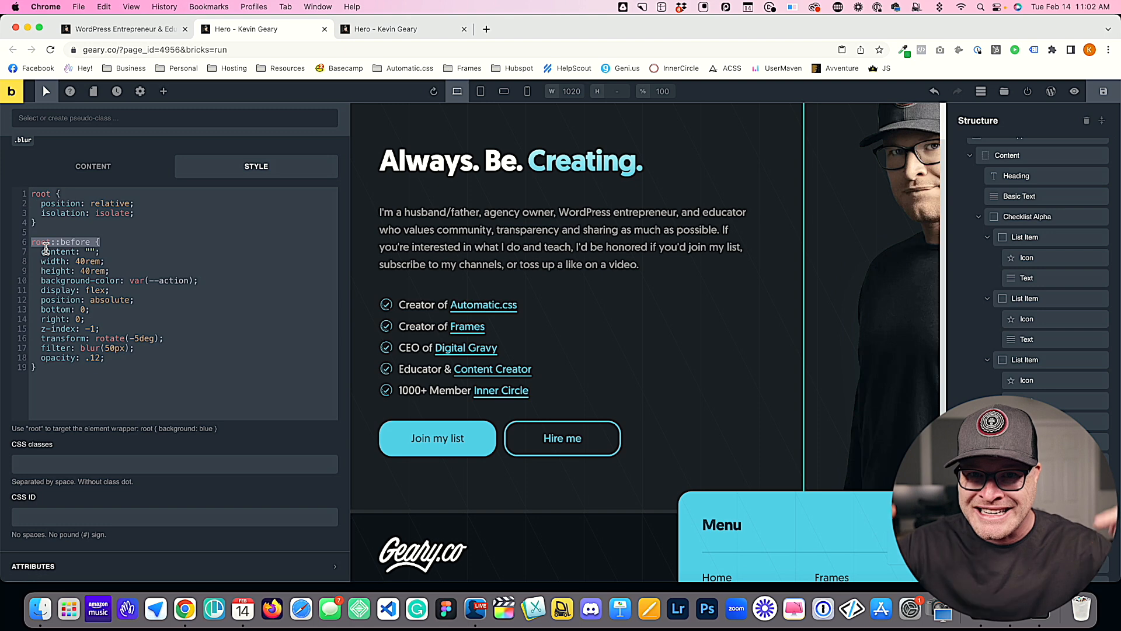
click(144, 196)
click(95, 253)
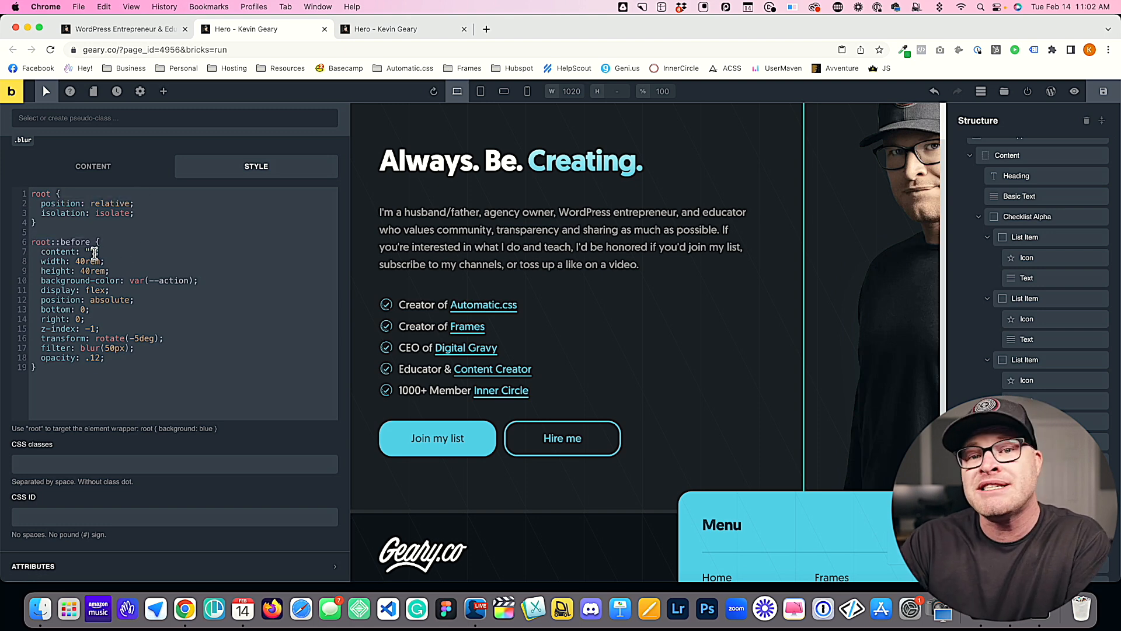
click(107, 318)
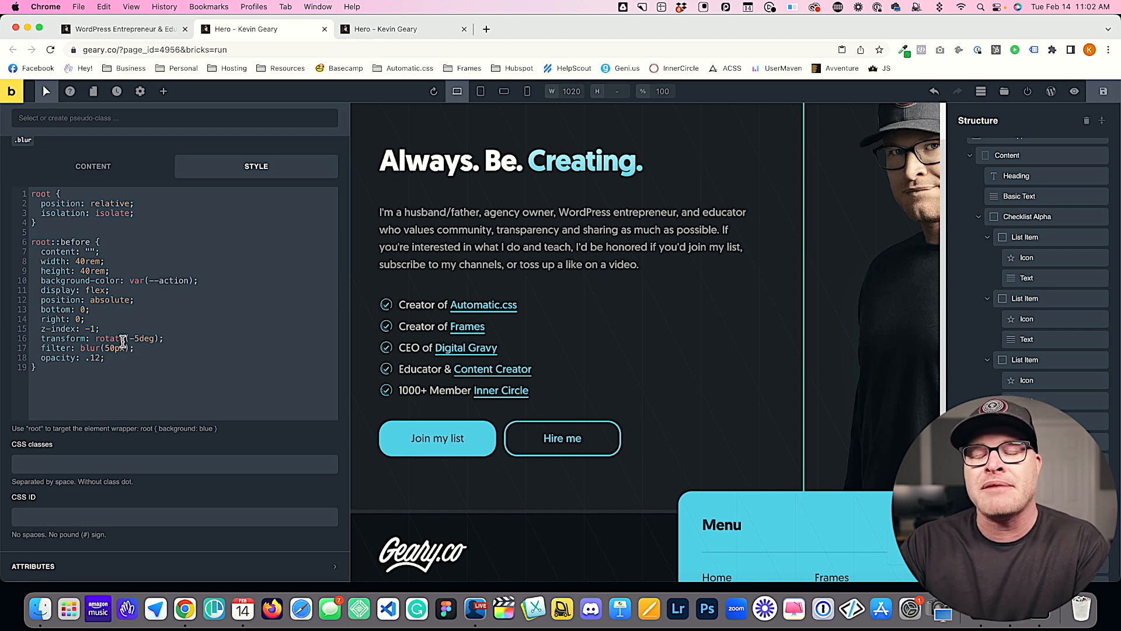
drag(65, 371, 25, 238)
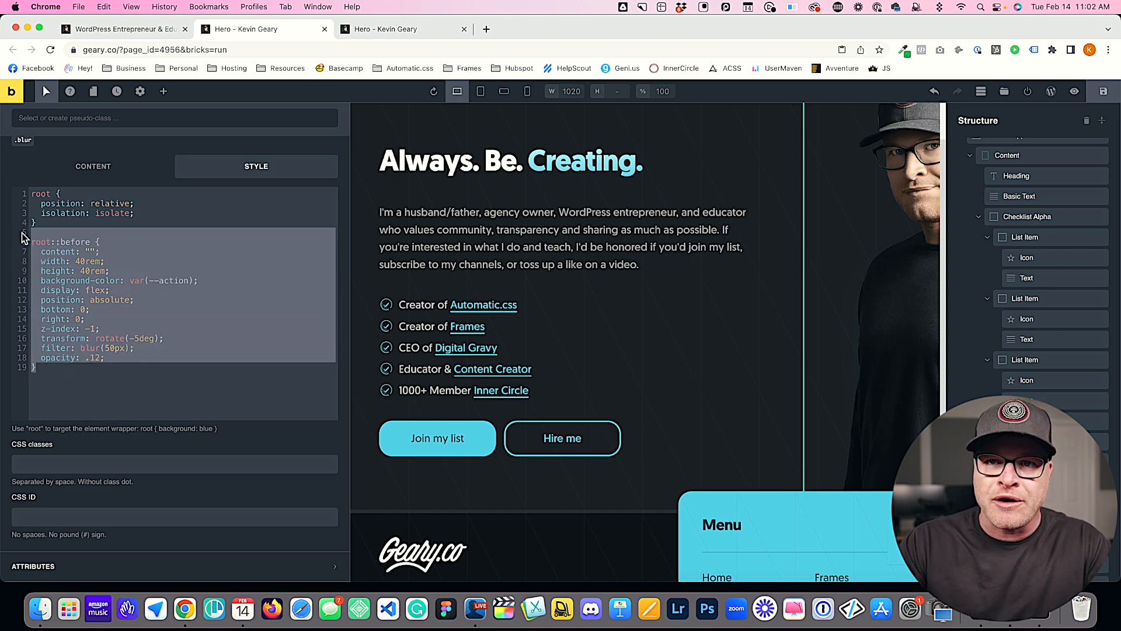
click(57, 290)
Step: Switch the root::before offsets back to top: 0 and left: 0
double_click(56, 308)
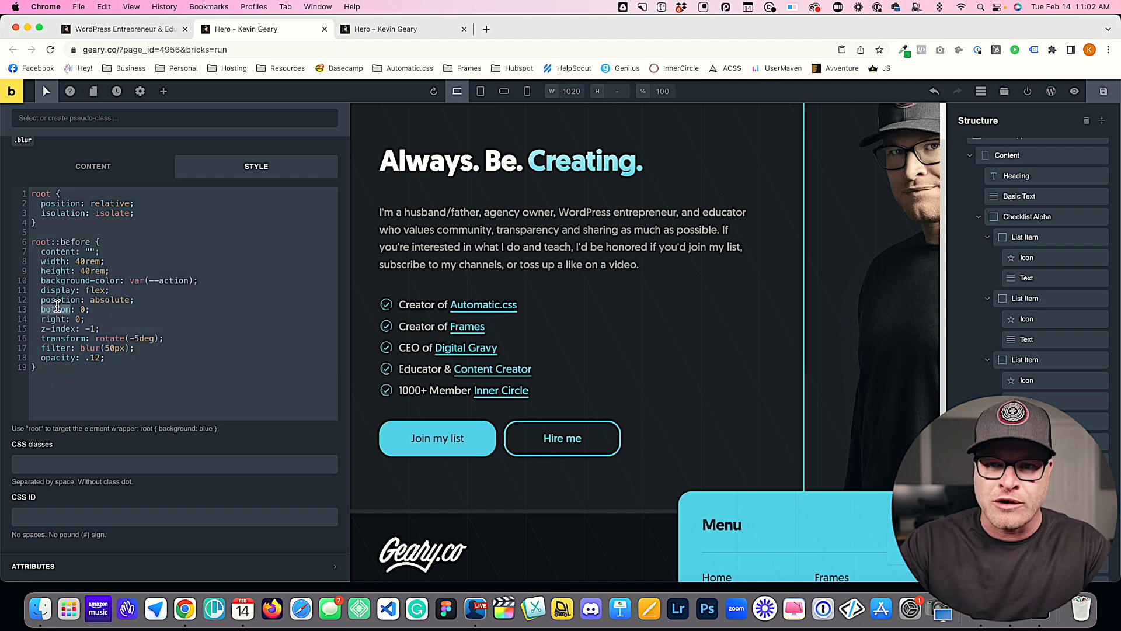
text(top)
double_click(57, 318)
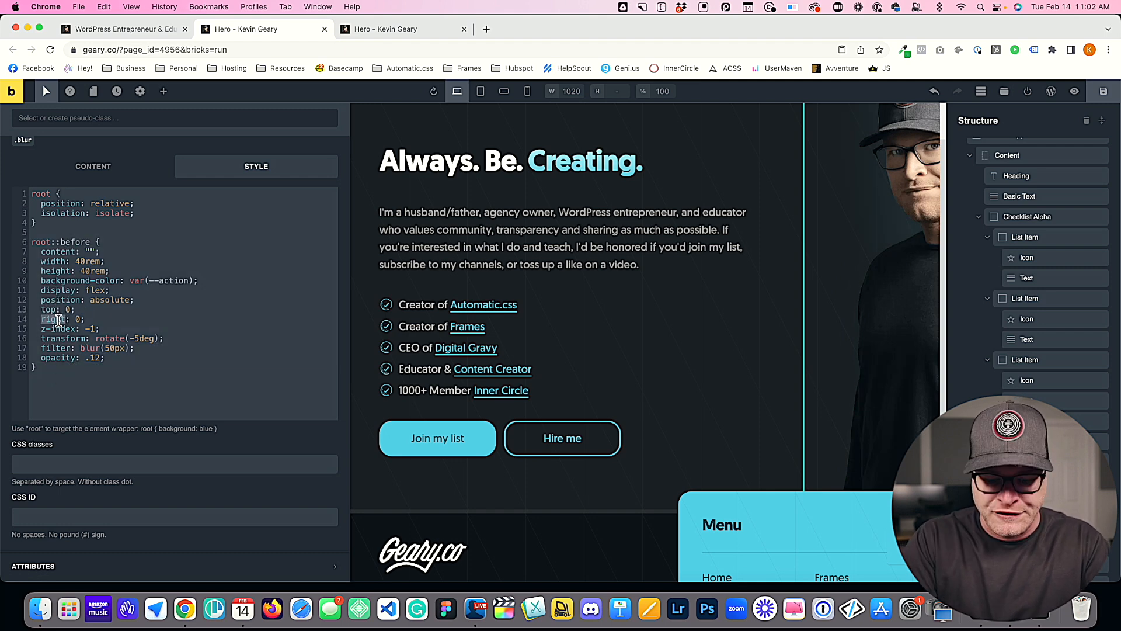
text(left)
Step: Copy the whole root::before rule below itself and rename the copy's selector to root::after
drag(60, 370, 23, 241)
key(ctrl+c)
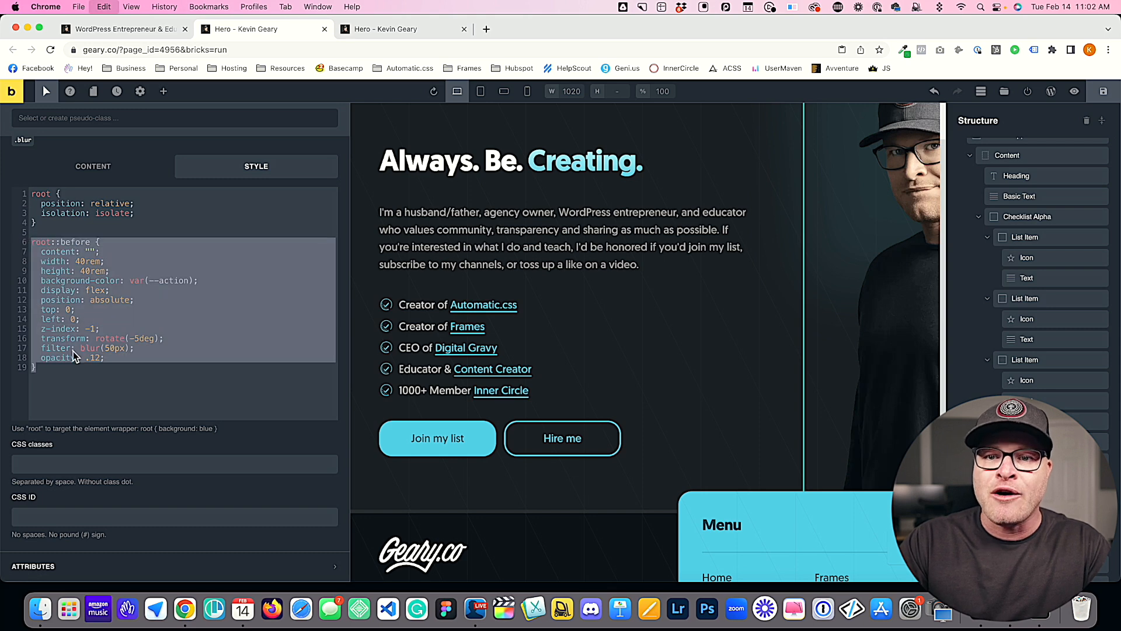
click(61, 375)
key(Return)
key(Return)
key(ctrl+v)
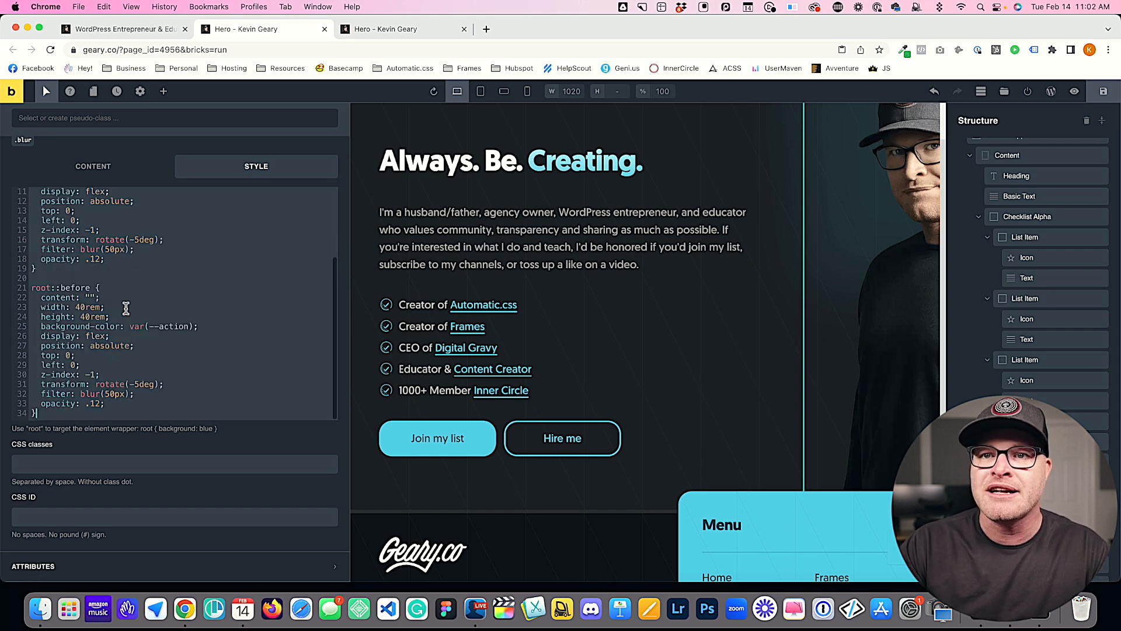
double_click(76, 288)
text(after)
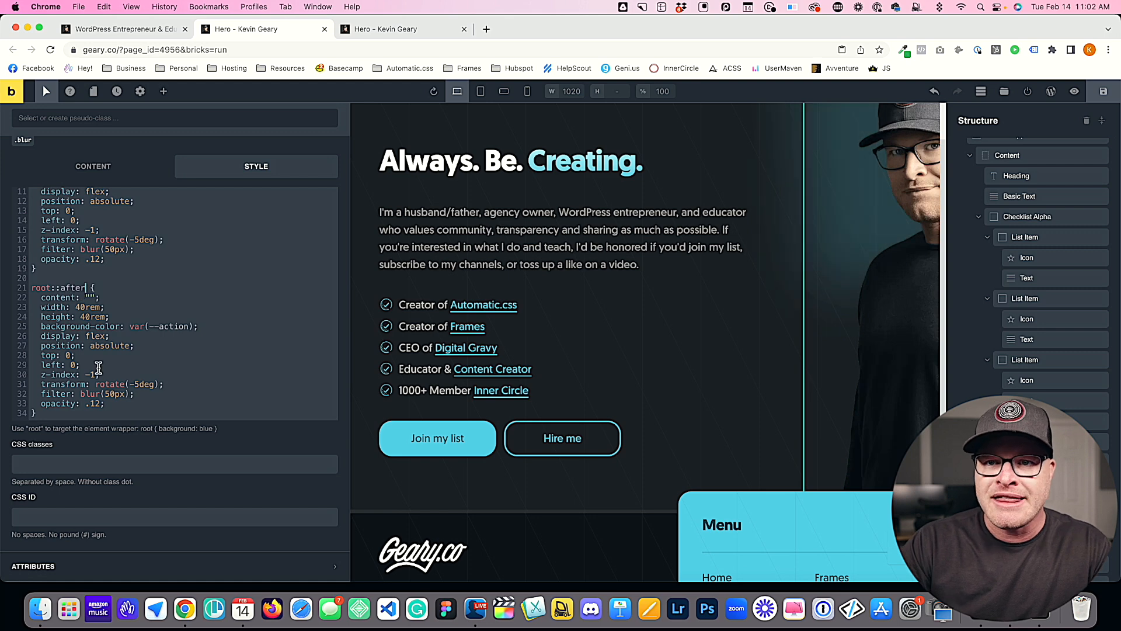
Step: Change the root::after offsets to bottom: 0 and right: 0, save the page, and check both glows in the preview
double_click(49, 355)
text(bottom)
double_click(49, 365)
text(right)
key(super+s)
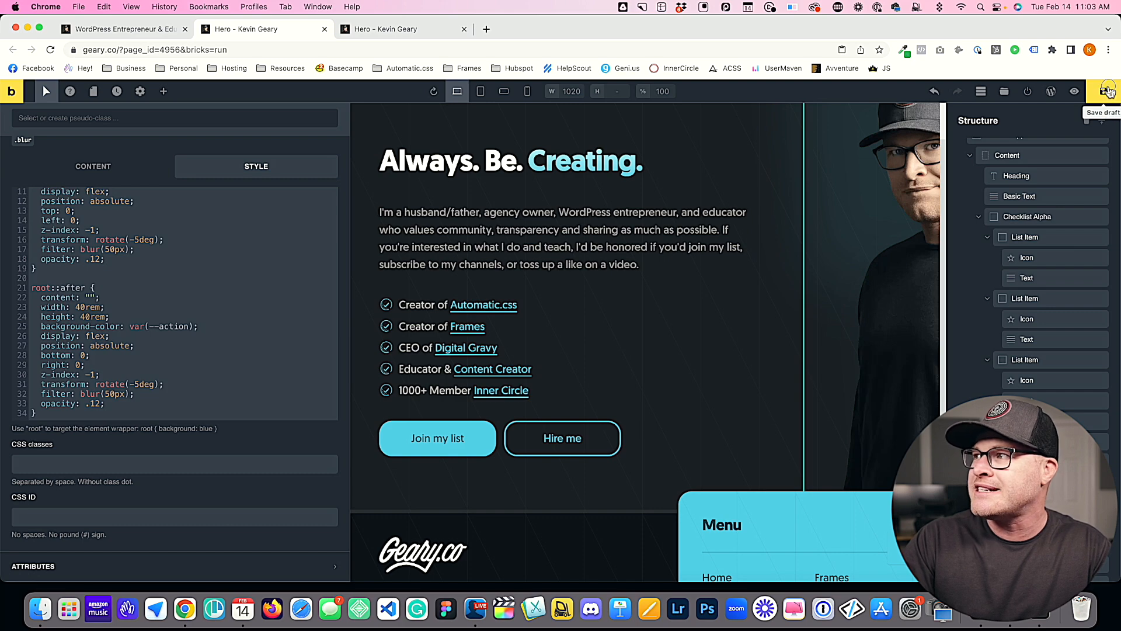
click(385, 30)
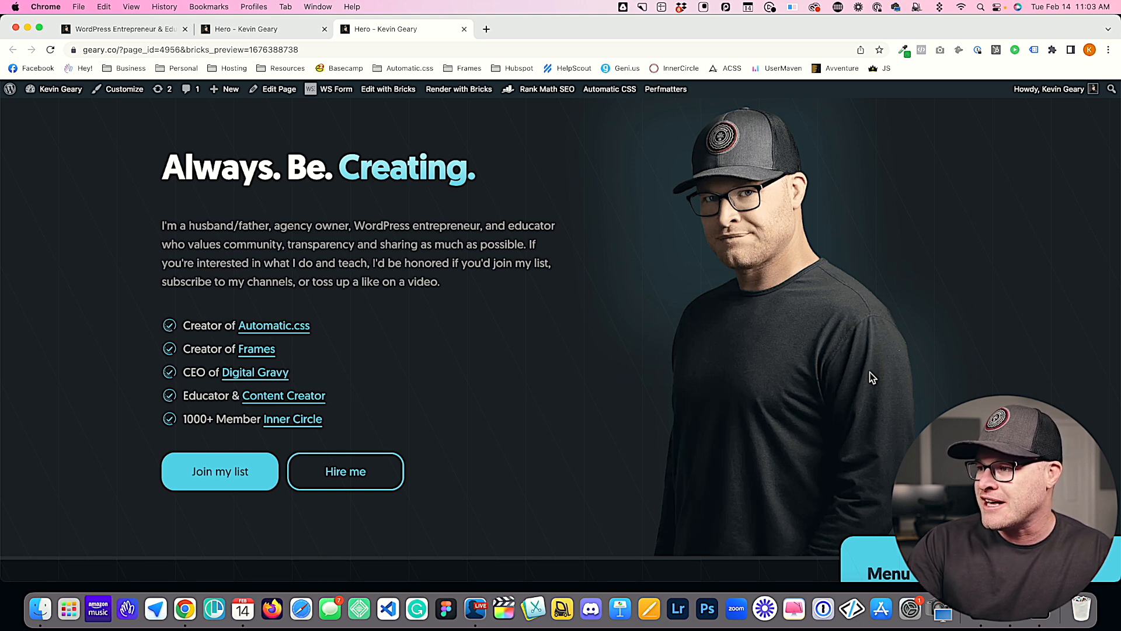
Step: Change the root::after background color to var(--secondary), save the page, and check the second glow in the preview
click(100, 30)
click(236, 31)
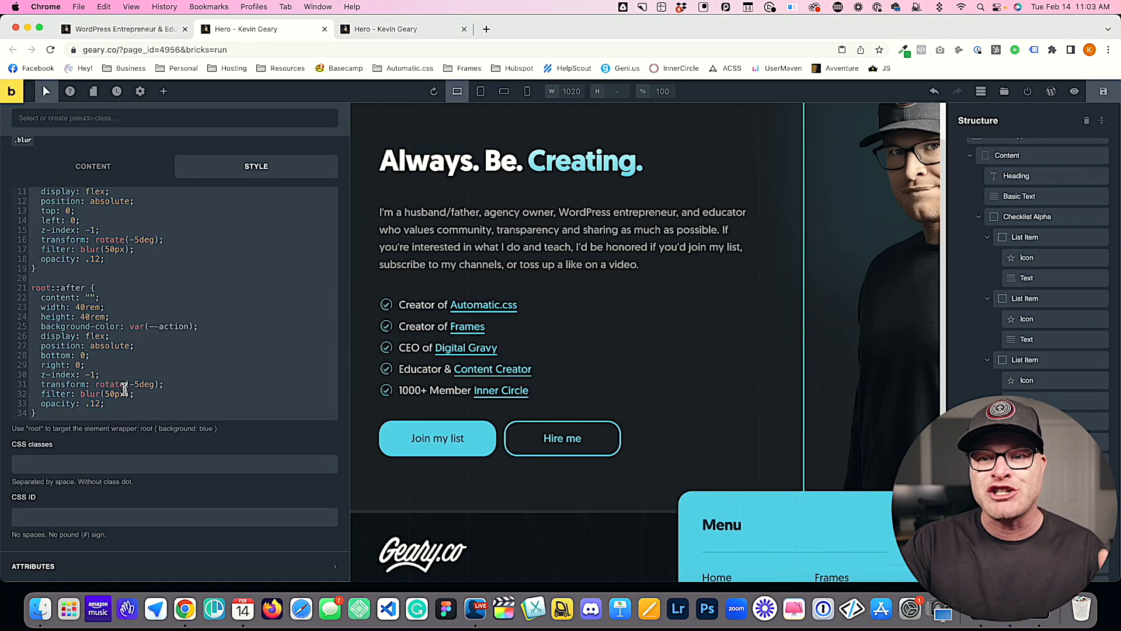
double_click(175, 326)
text(seco)
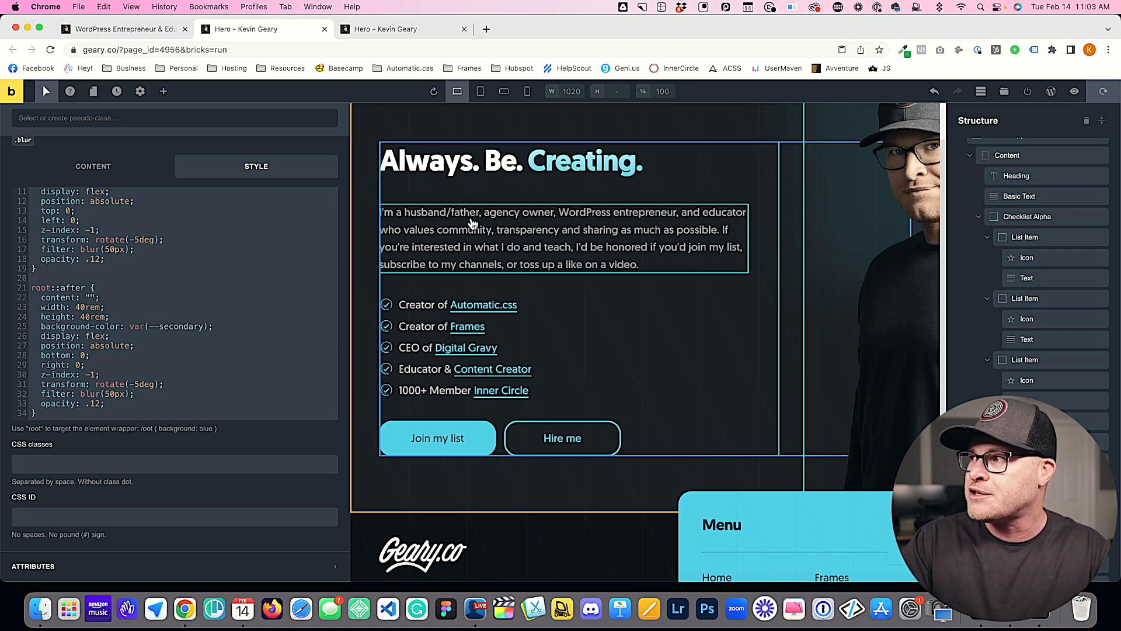
click(385, 32)
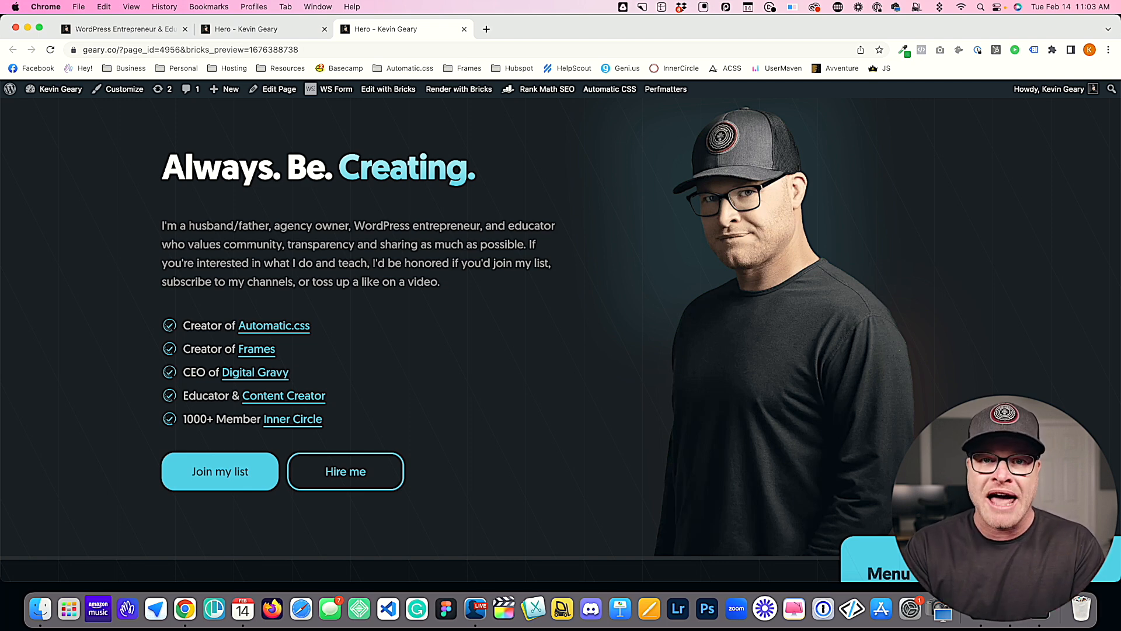
Step: Set the root::after transform to rotate(5deg), save the page, check the reloaded preview, and return to the builder
click(135, 28)
click(262, 29)
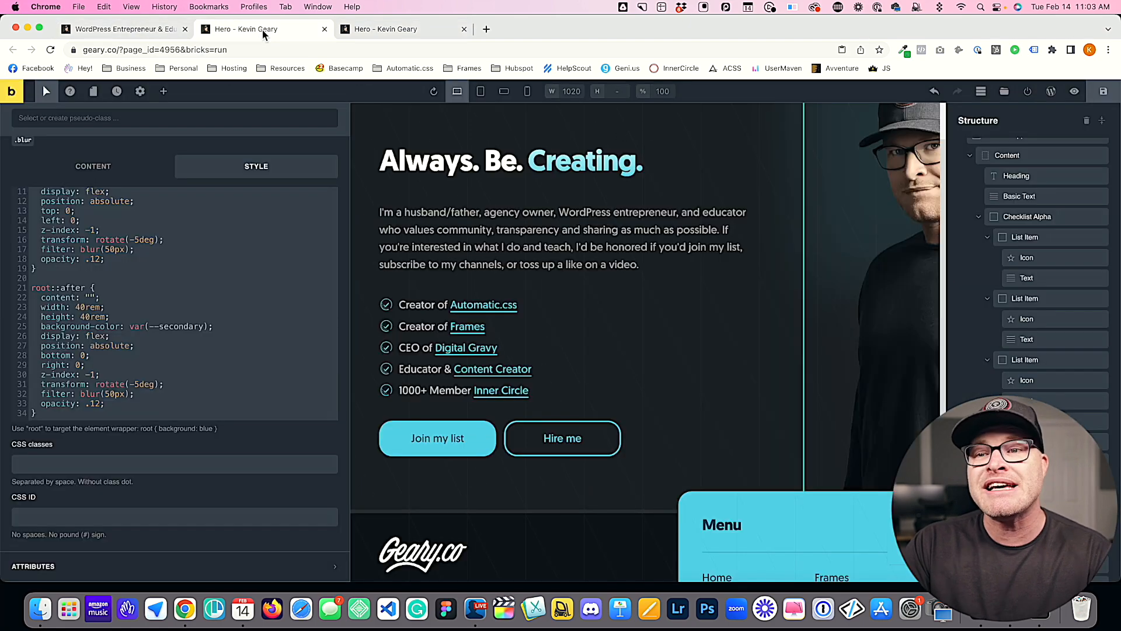
click(135, 384)
key(BackSpace)
click(1104, 94)
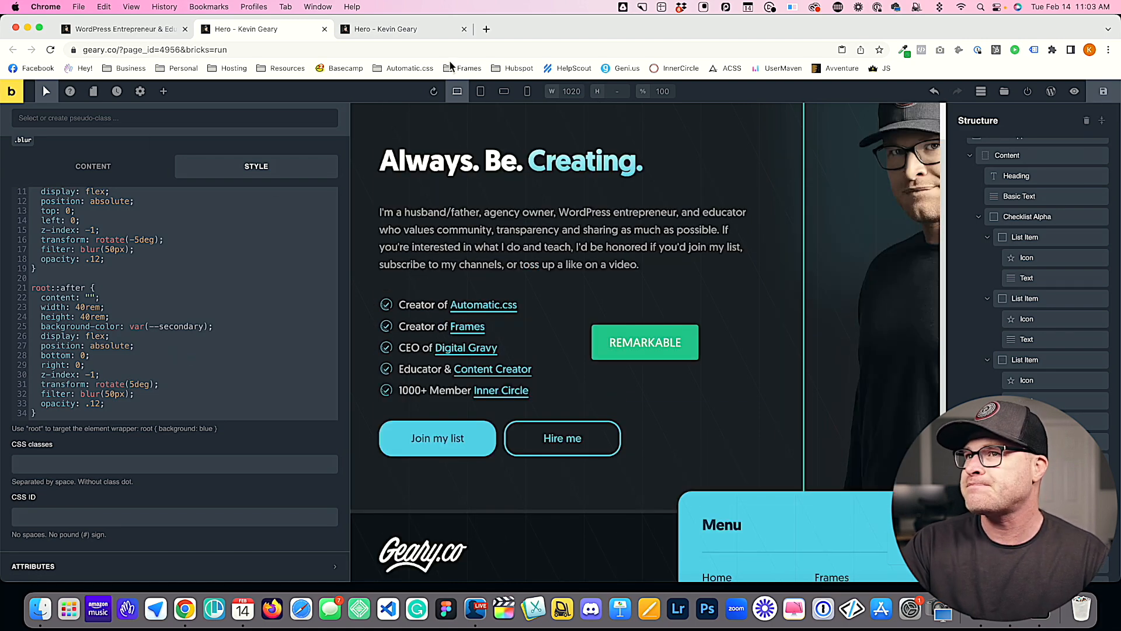
click(377, 28)
key(super+r)
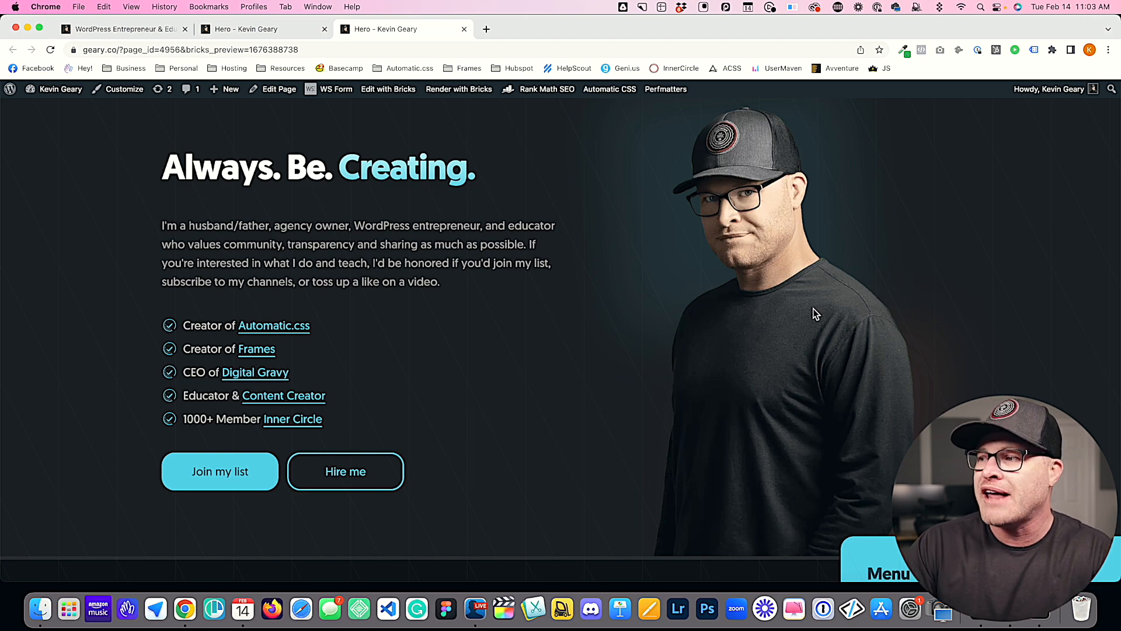
click(147, 30)
click(267, 33)
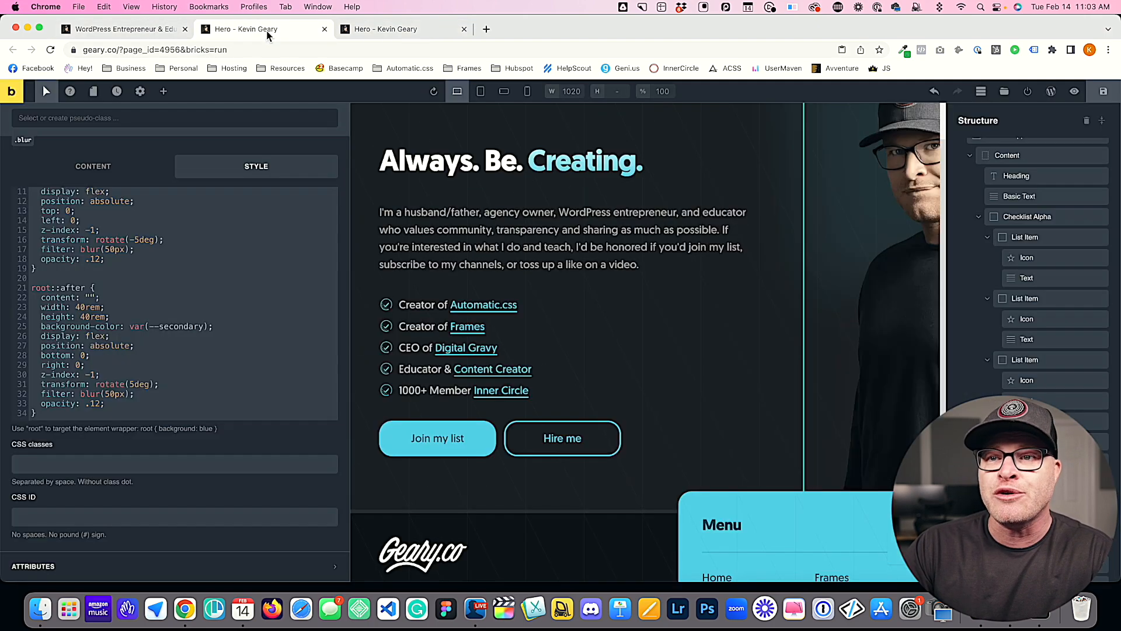
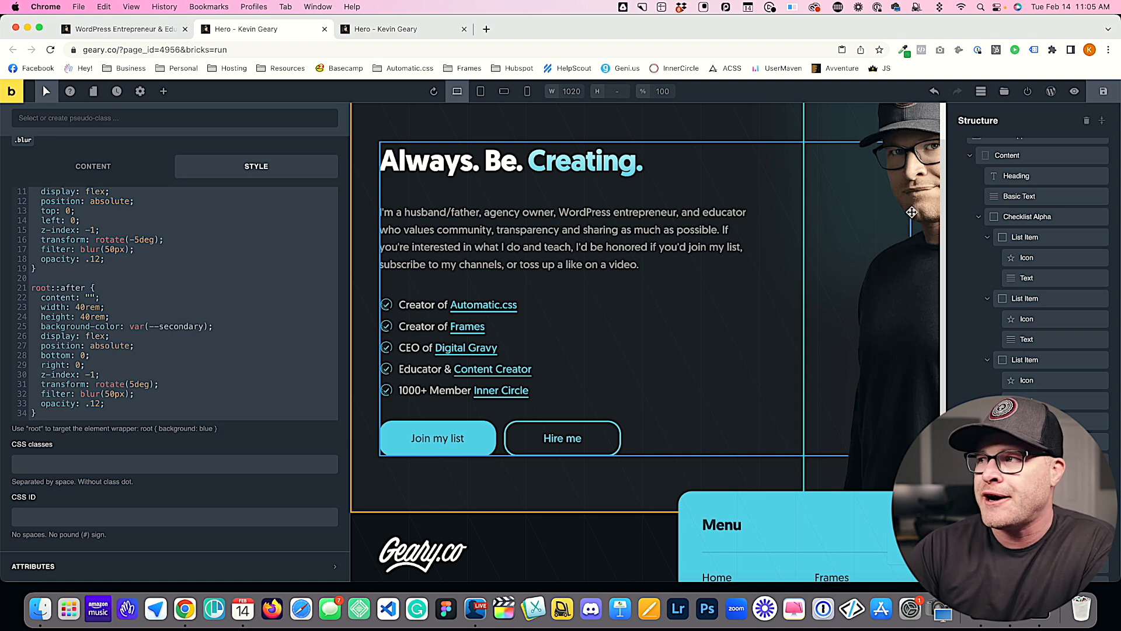
Step: Insert three blank lines at the start of the root rule's declarations, above position: relative, to make room for variables
scroll(222, 267, up, 1)
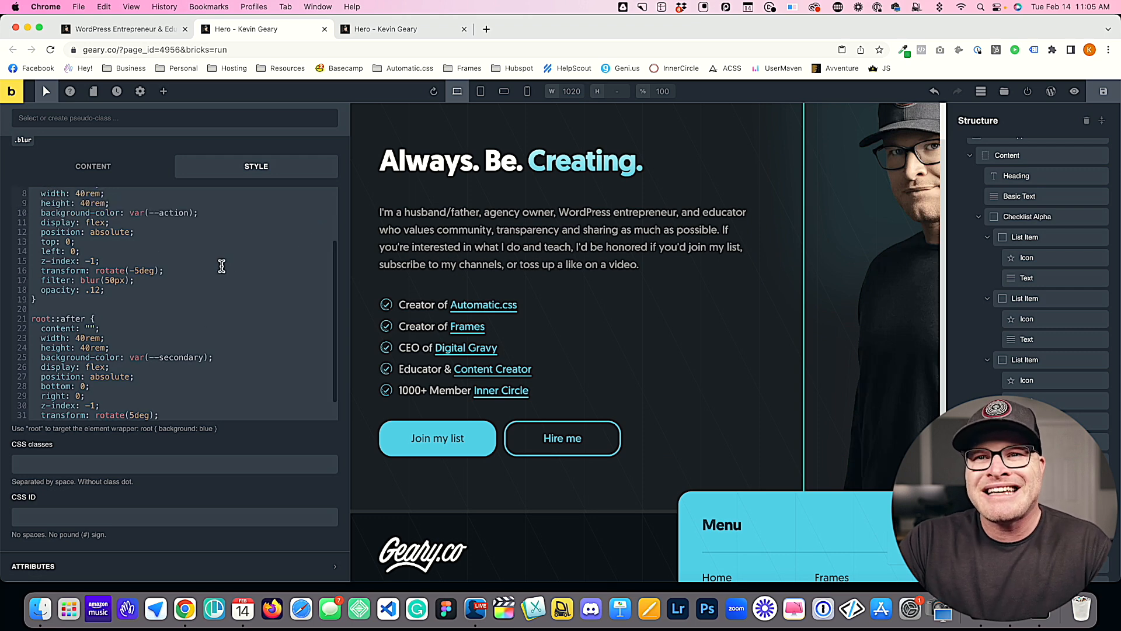
scroll(222, 267, up, 5)
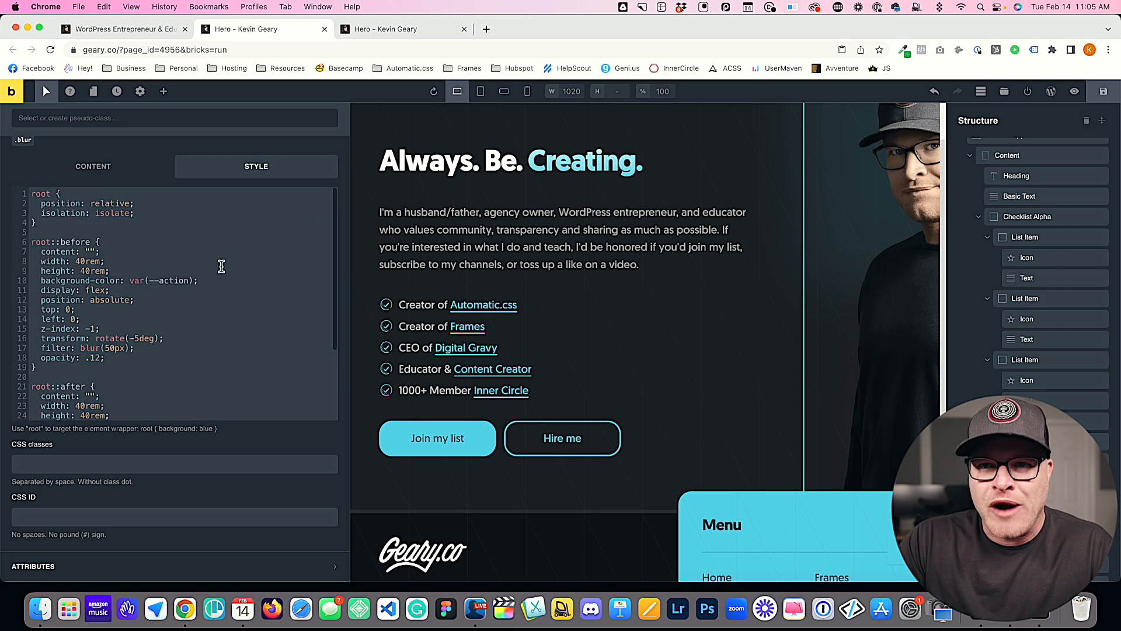
click(174, 192)
key(Return)
key(Return)
key(Return)
key(Up)
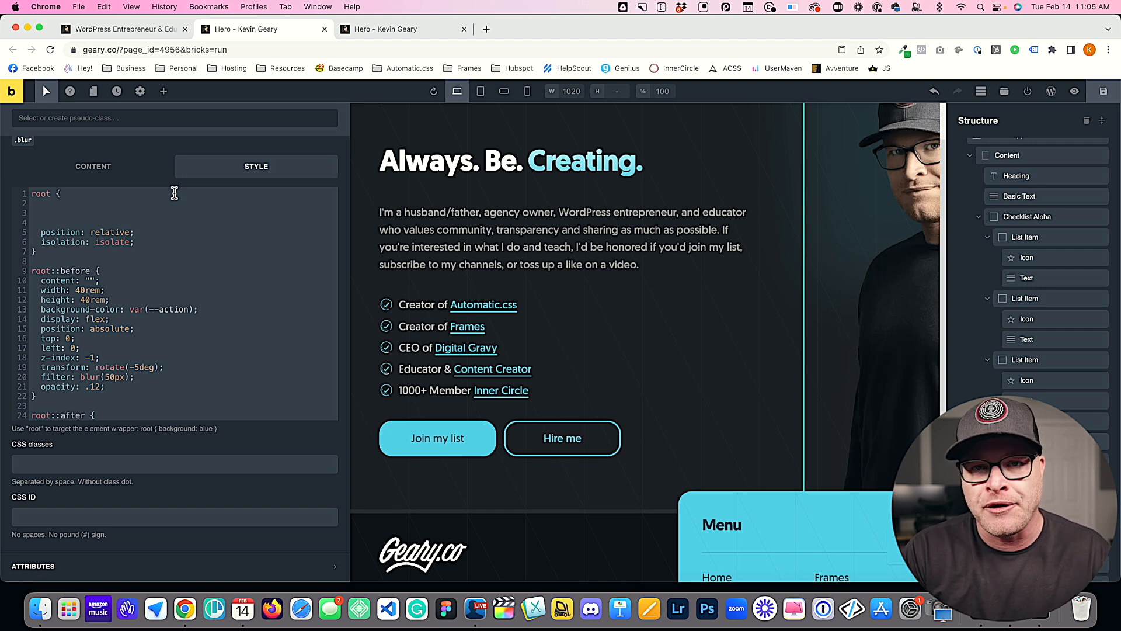
Step: Compare the background-color values in root::before and root::after as candidates for variables in the root rule
drag(195, 310, 129, 310)
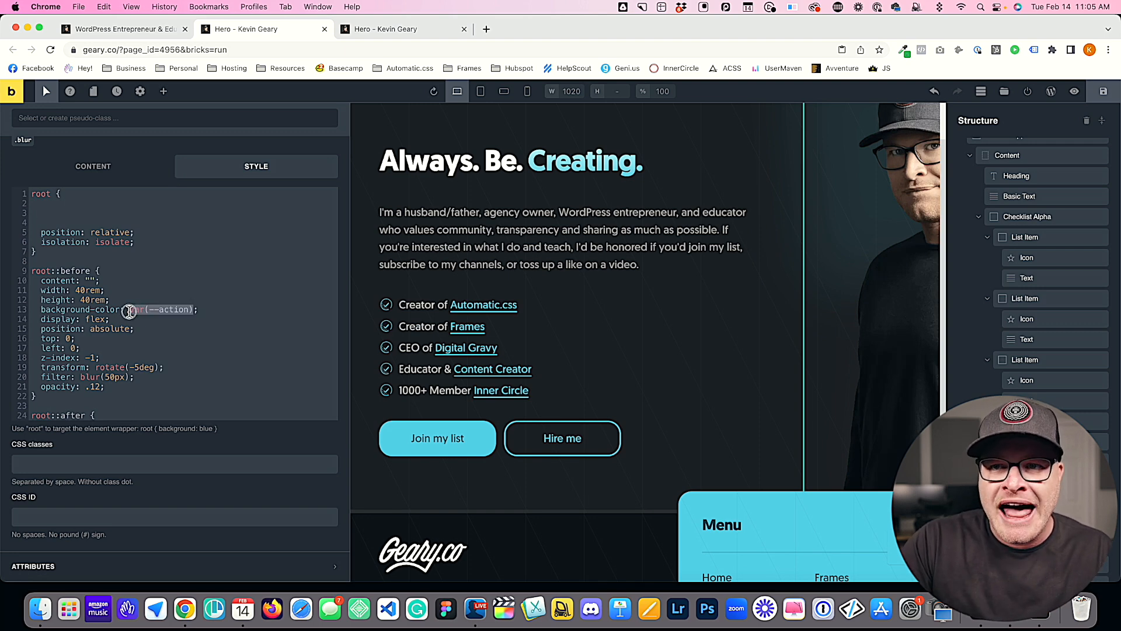
scroll(188, 321, down, 5)
drag(208, 326, 127, 330)
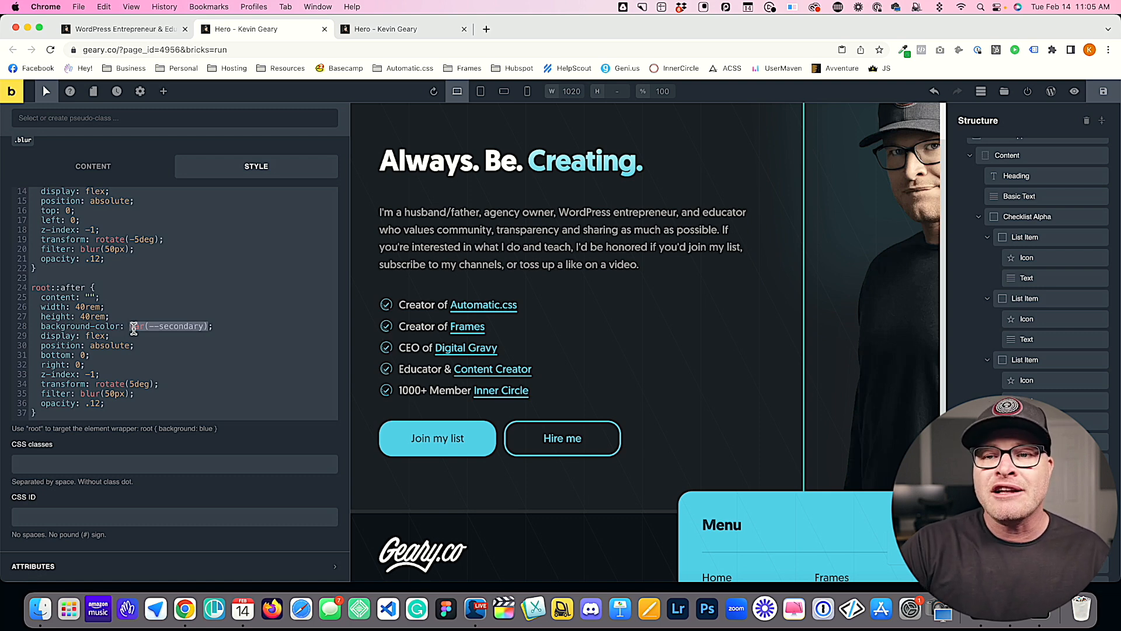
scroll(131, 329, up, 5)
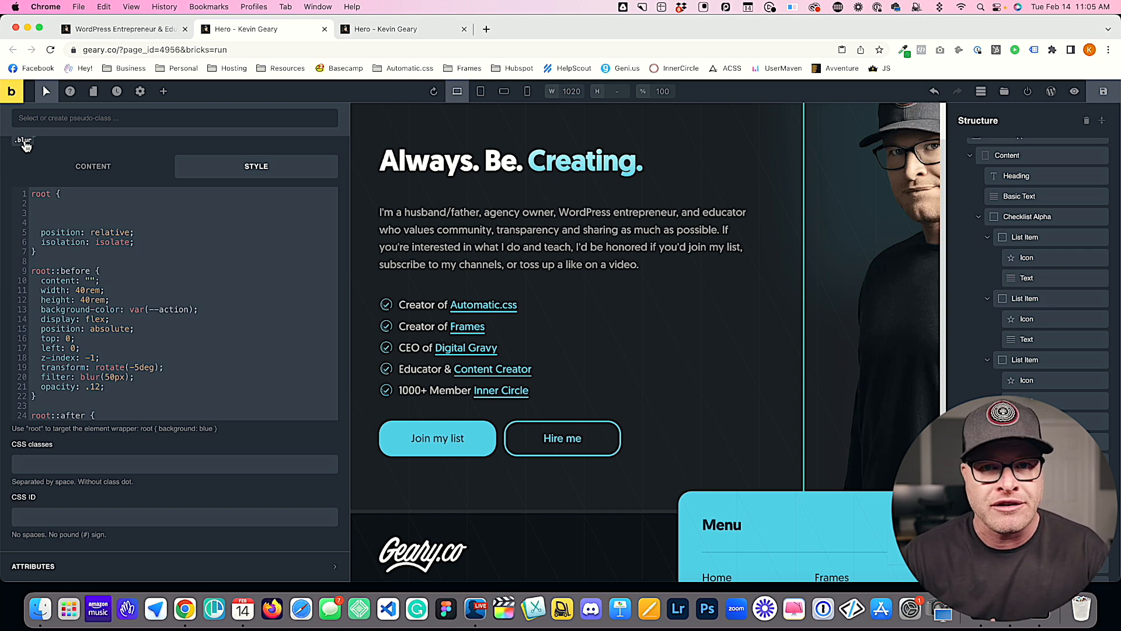
click(192, 292)
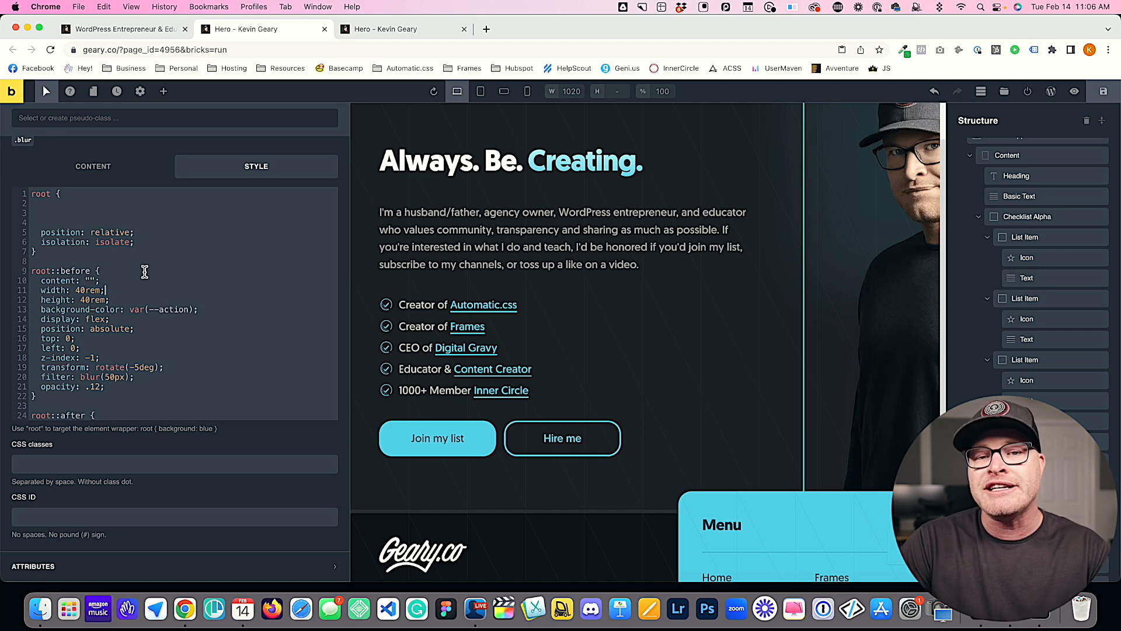
click(99, 205)
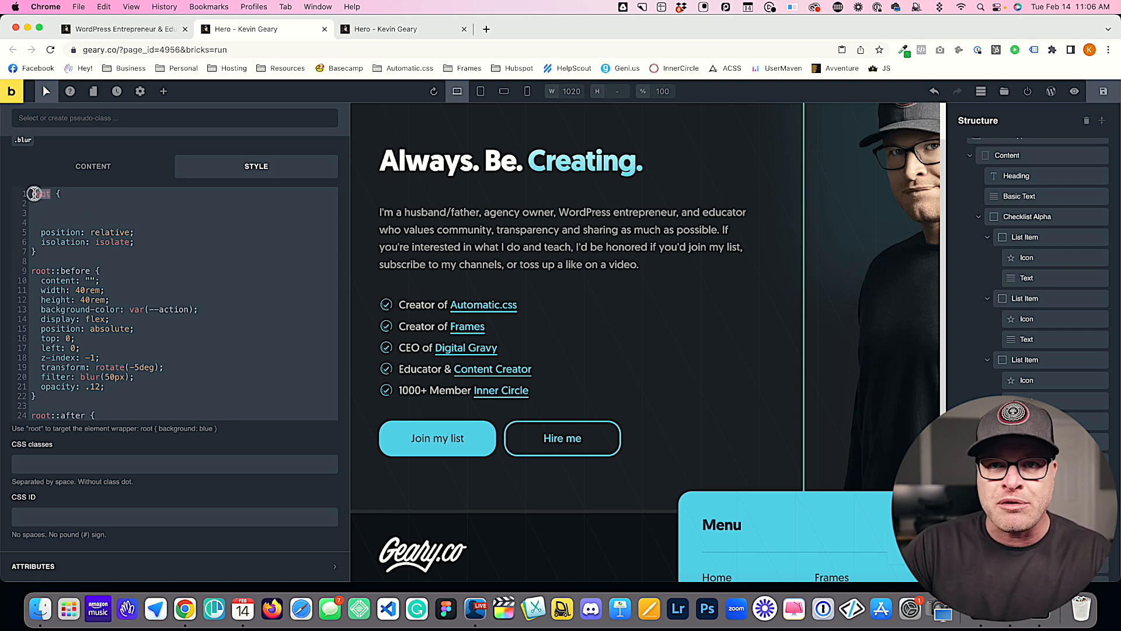
click(66, 211)
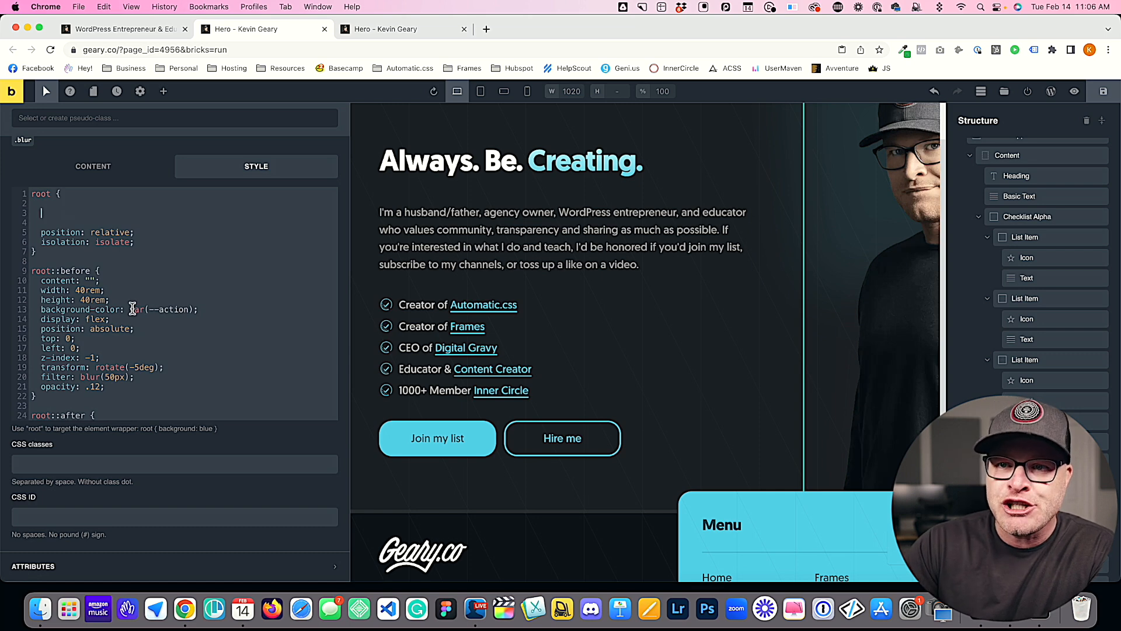
drag(130, 309, 224, 309)
click(206, 311)
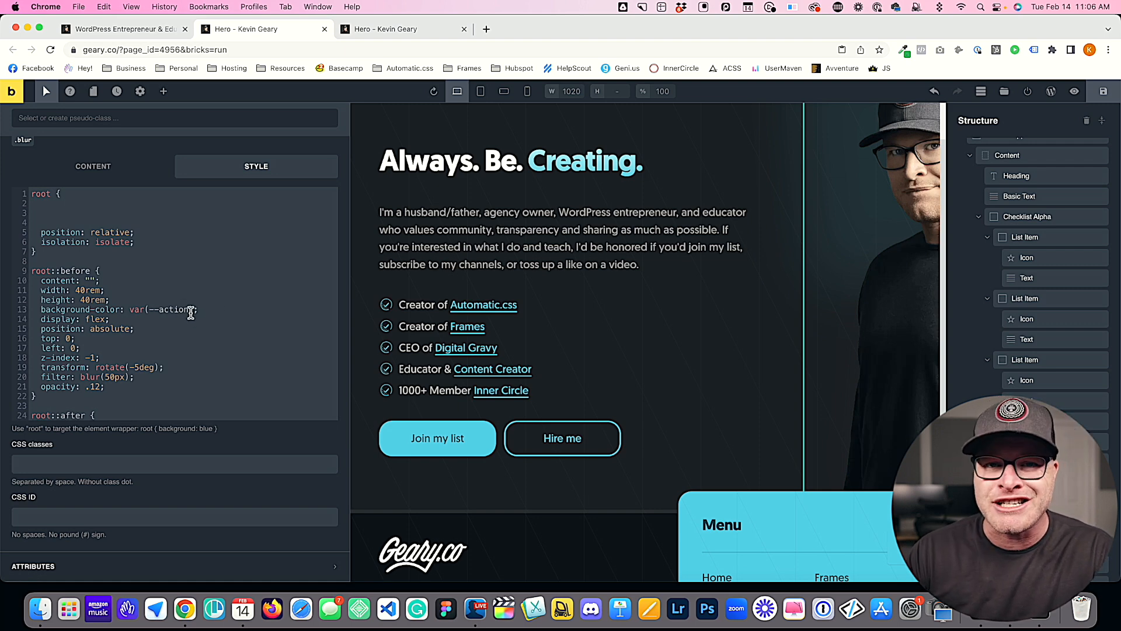
drag(193, 311, 135, 313)
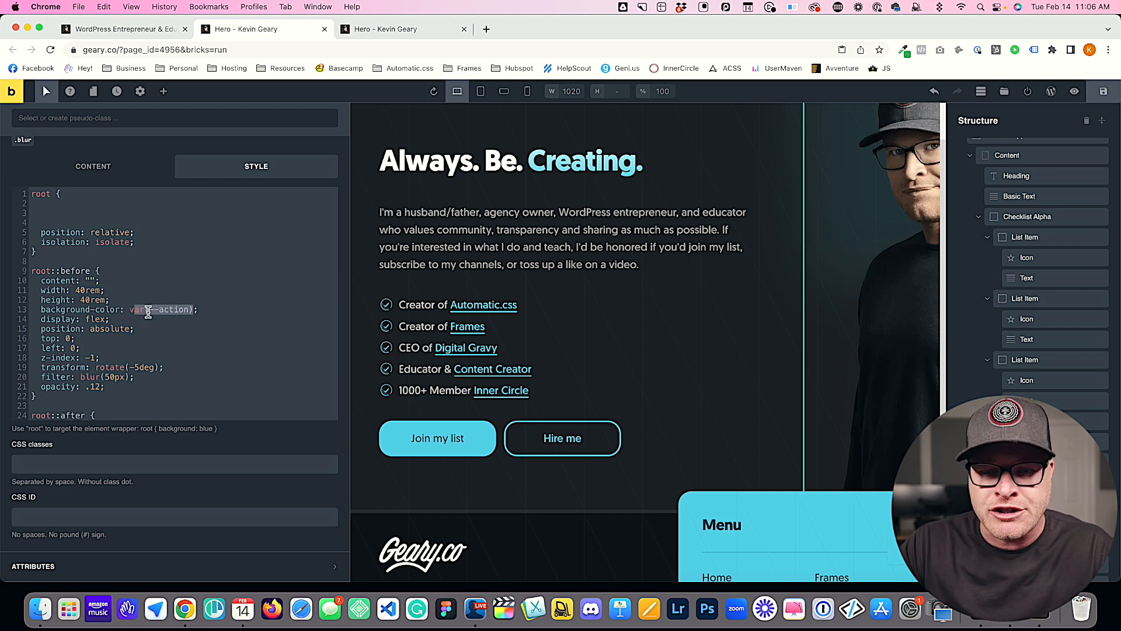
click(121, 208)
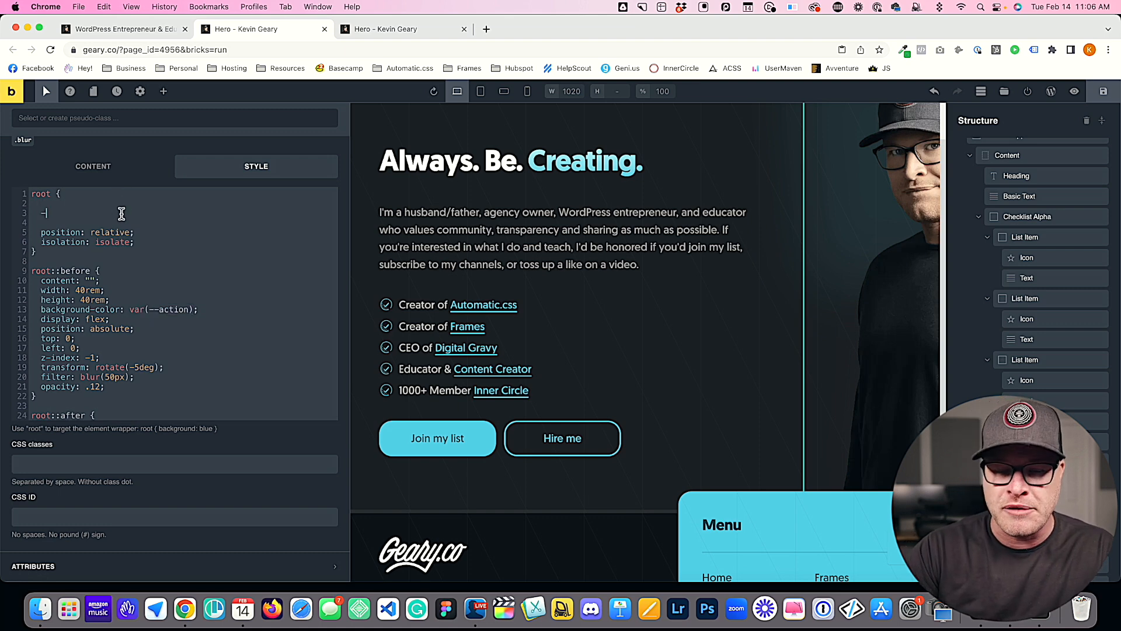
Step: Examine the root::before and root::after rules, including the transform and blur filter, for further values suited to variables
scroll(213, 323, down, 3)
drag(180, 320, 50, 255)
scroll(49, 246, up, 1)
click(50, 228)
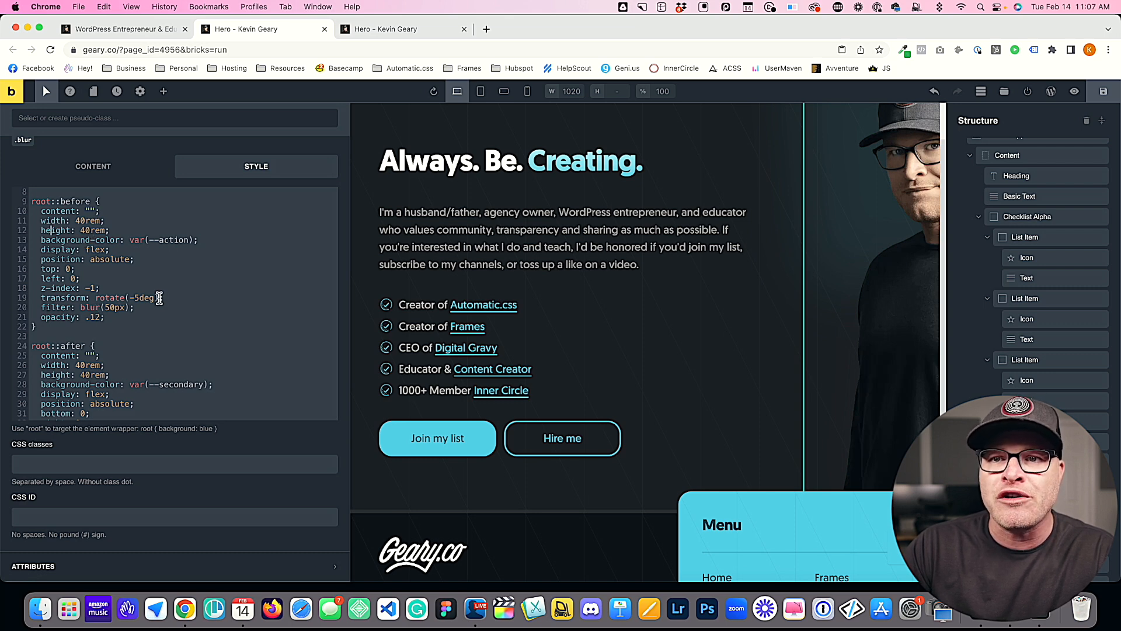
drag(130, 308, 64, 308)
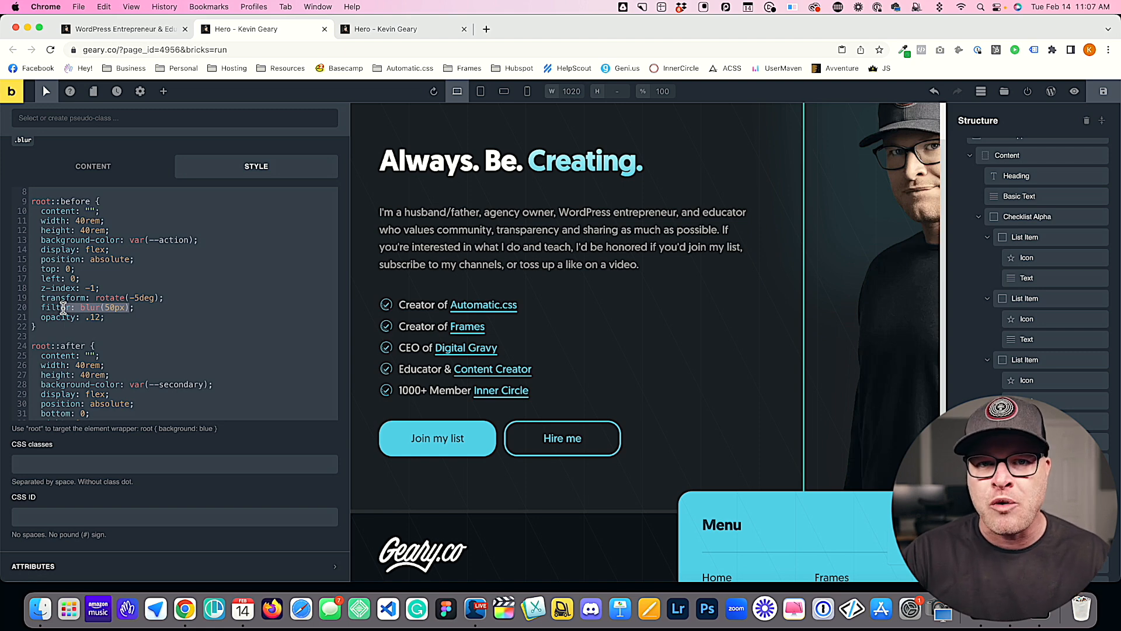
click(75, 308)
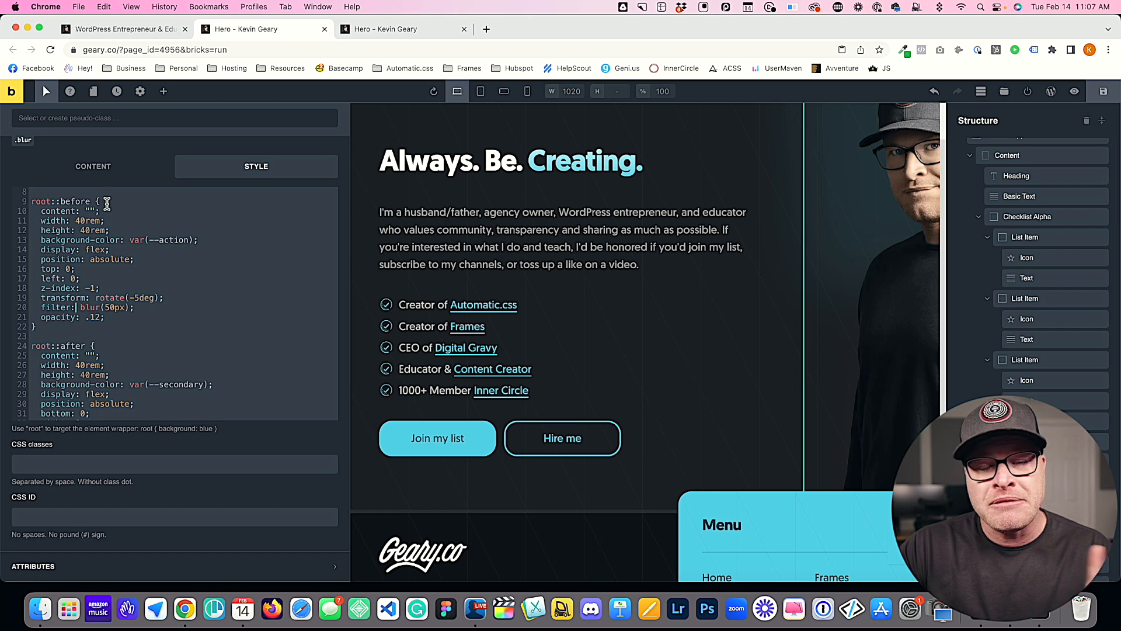
drag(110, 203, 34, 203)
drag(117, 344, 16, 348)
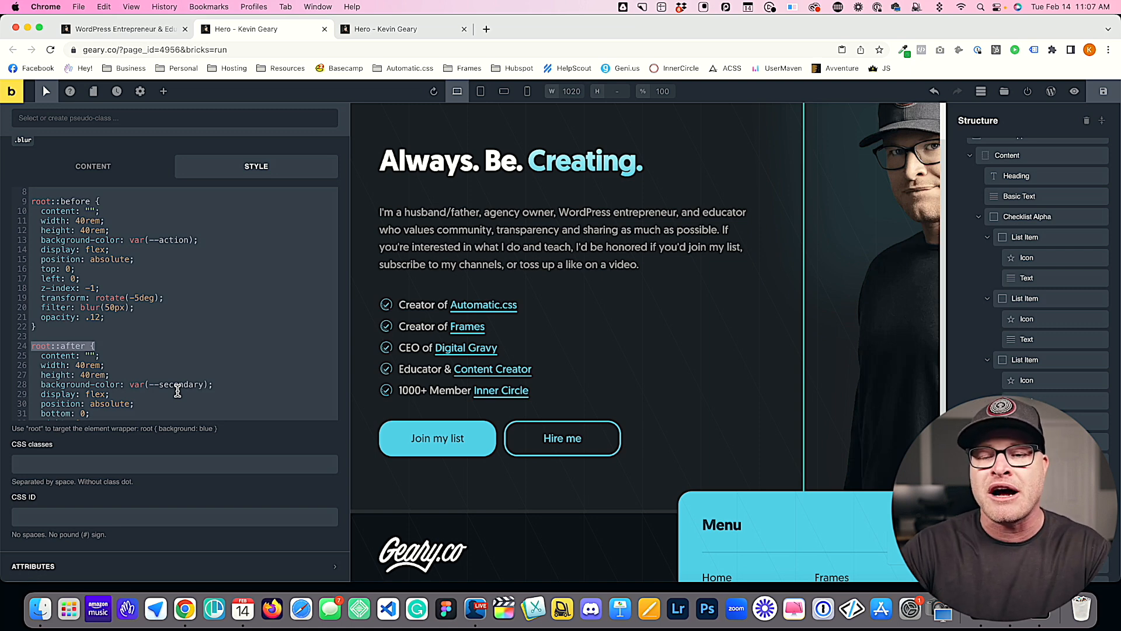
drag(165, 297, 91, 300)
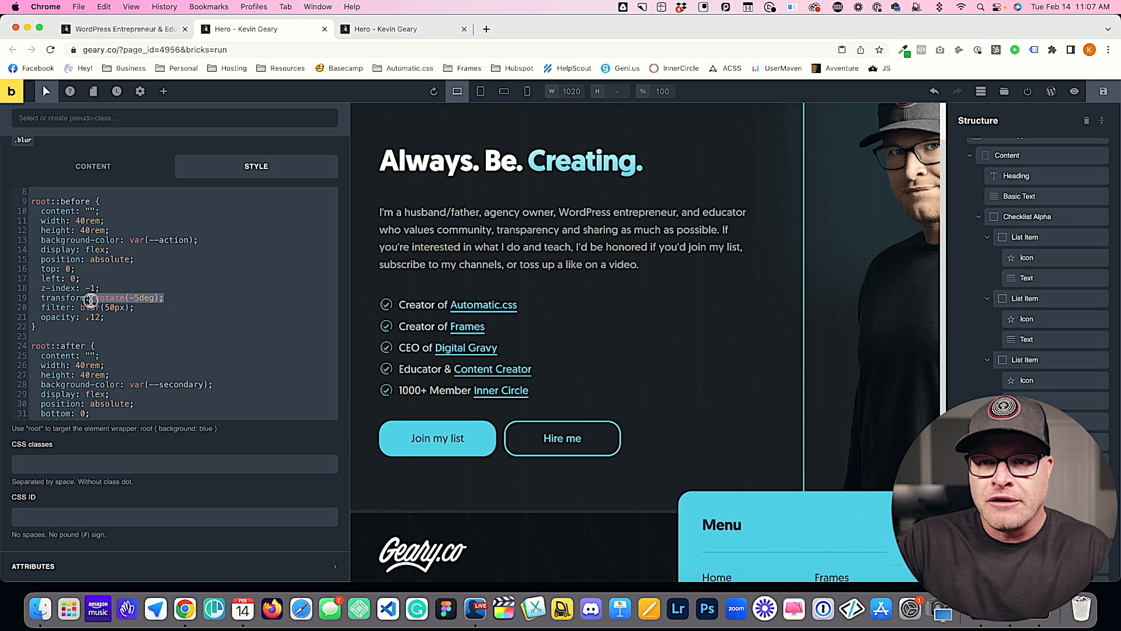
Step: Declare the variable --before-blur: 50px; in the blank area at the beginning of the root rule
scroll(193, 323, up, 3)
click(82, 214)
text(--)
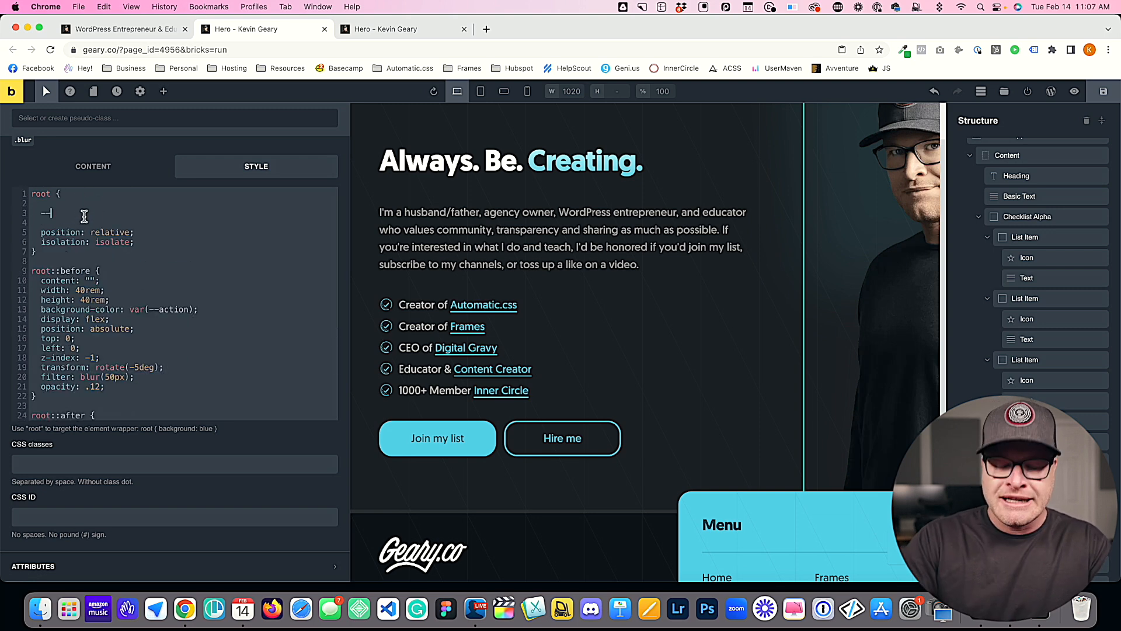
text(before)
scroll(117, 280, down, 3)
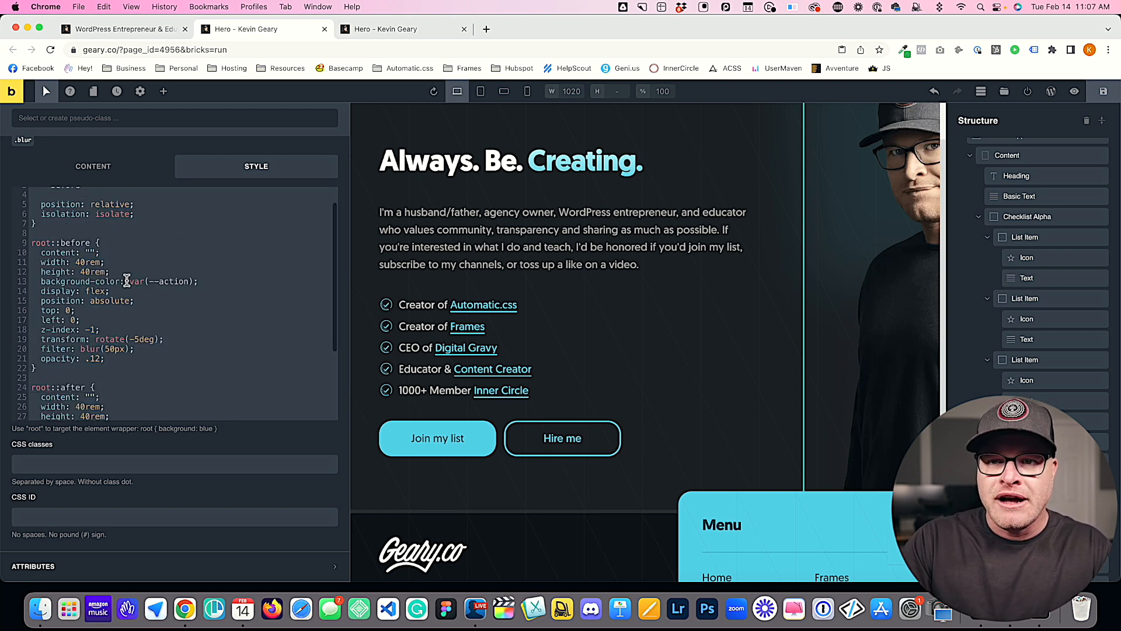
scroll(156, 293, up, 3)
text(-bl)
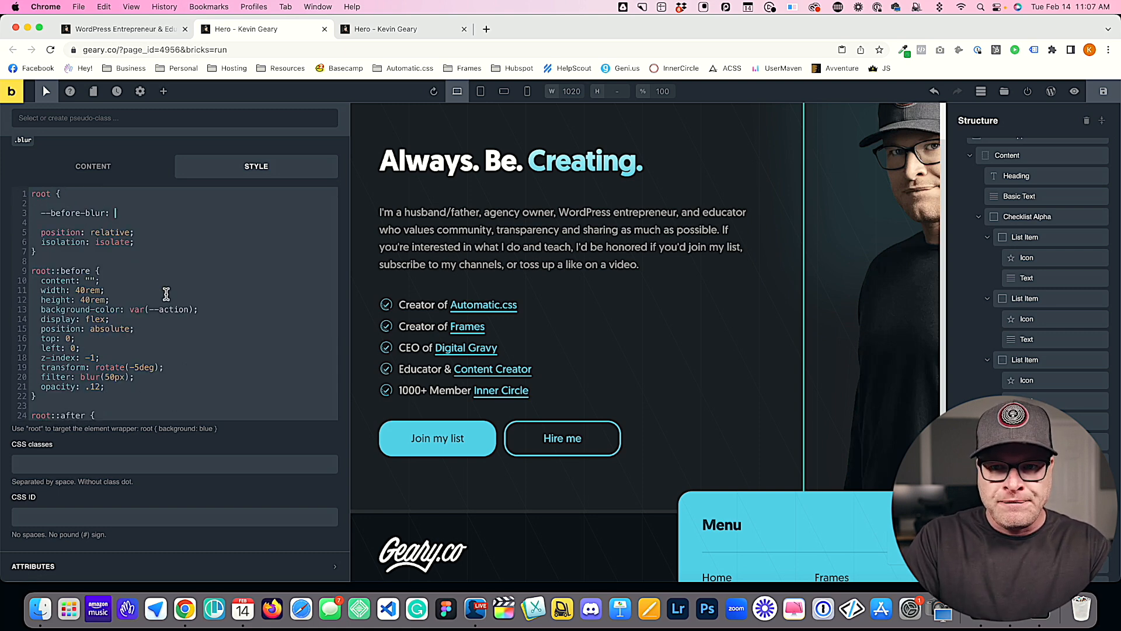
text(ur:)
drag(80, 377, 104, 378)
click(124, 378)
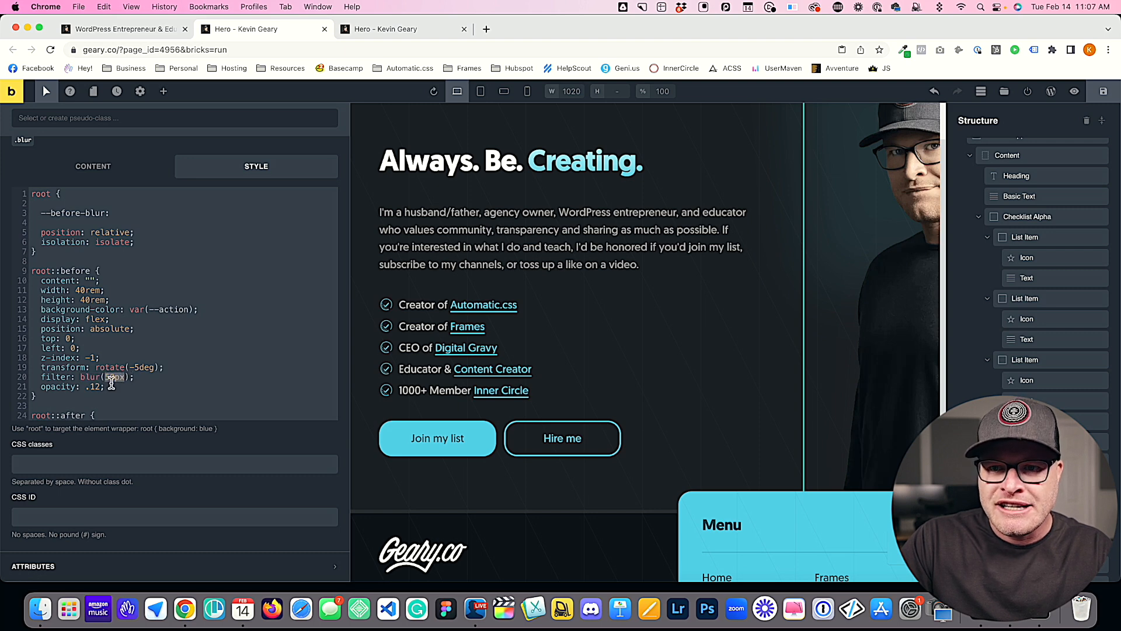
click(146, 214)
text(50px;)
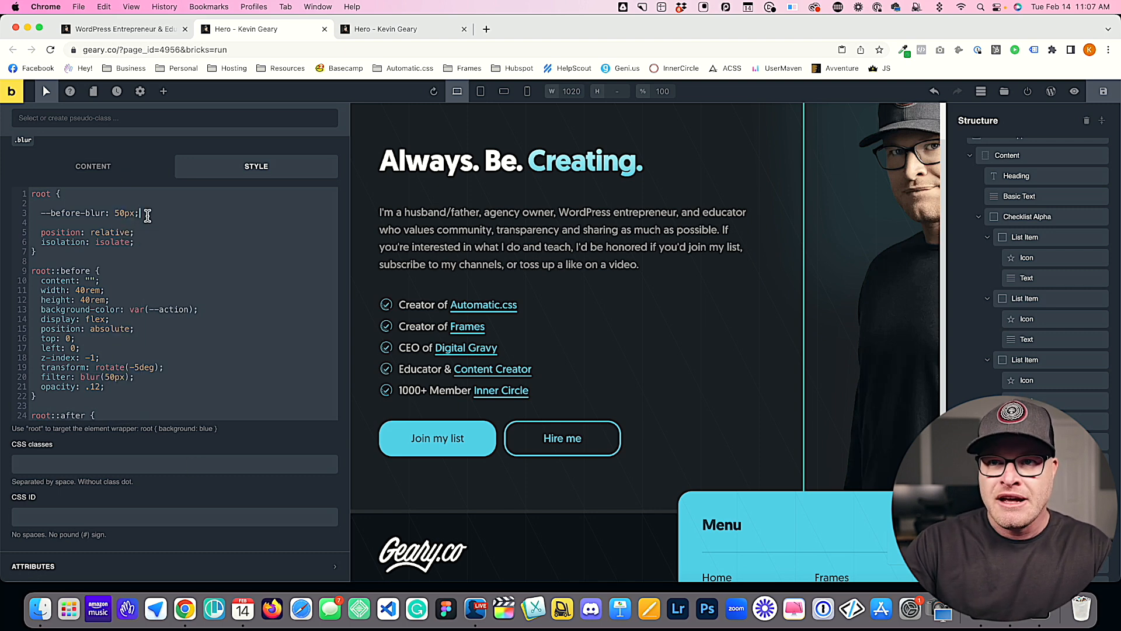
click(49, 215)
drag(49, 215, 105, 213)
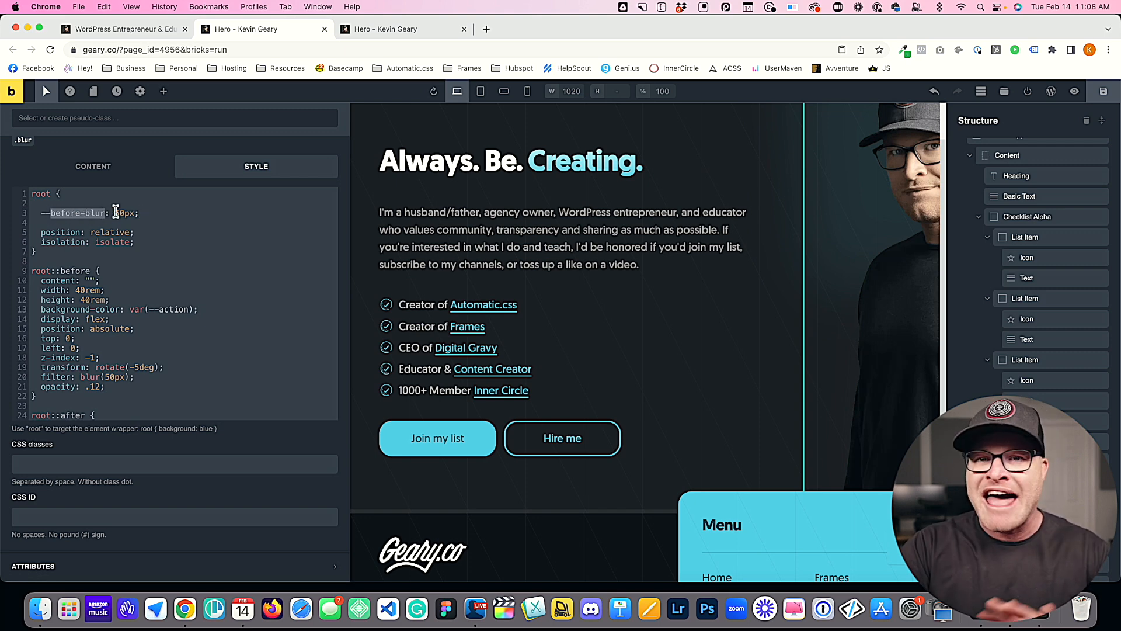
double_click(116, 212)
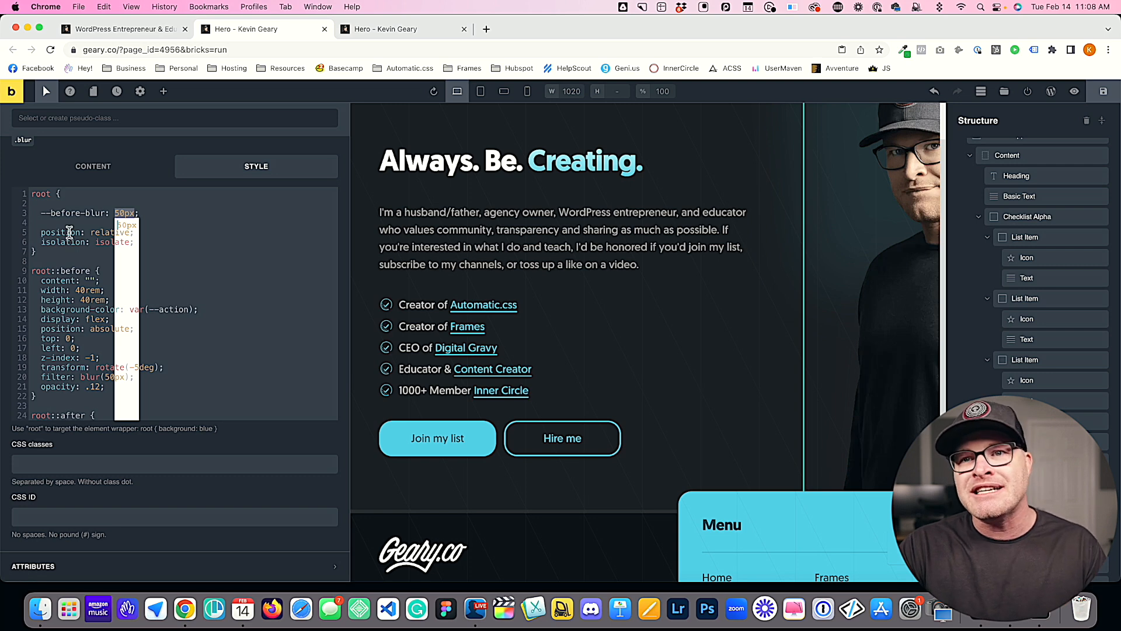
drag(106, 214, 40, 214)
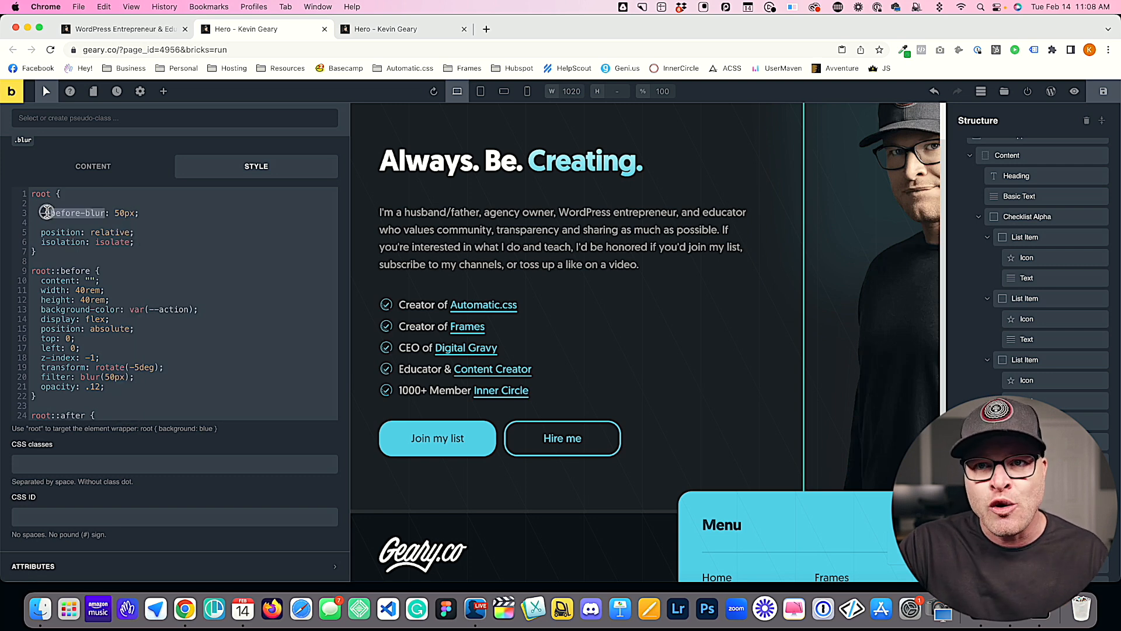
double_click(122, 213)
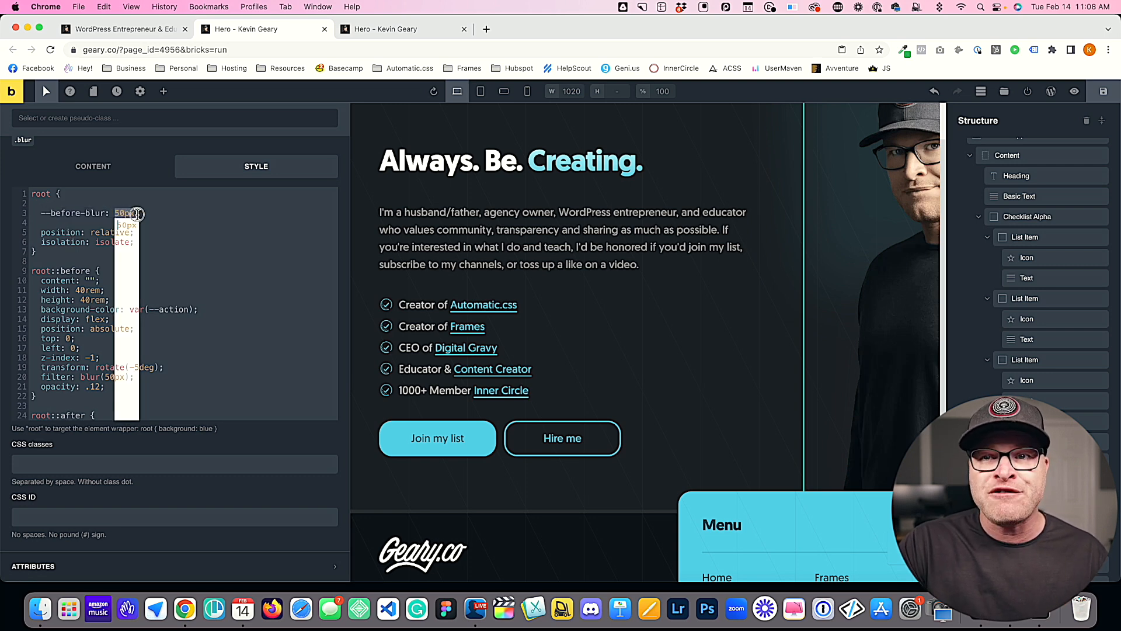
drag(107, 214, 53, 216)
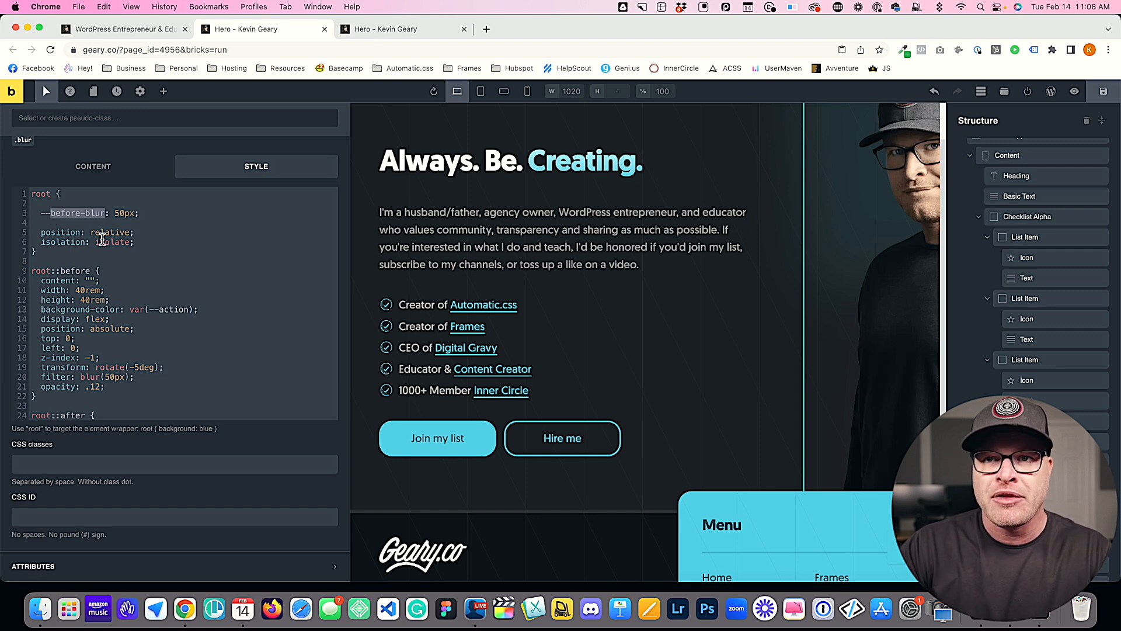
Step: Replace the fixed blur amount in the root::before filter with var(--before-blur)
scroll(175, 342, down, 2)
click(123, 324)
double_click(123, 324)
key(BackSpace)
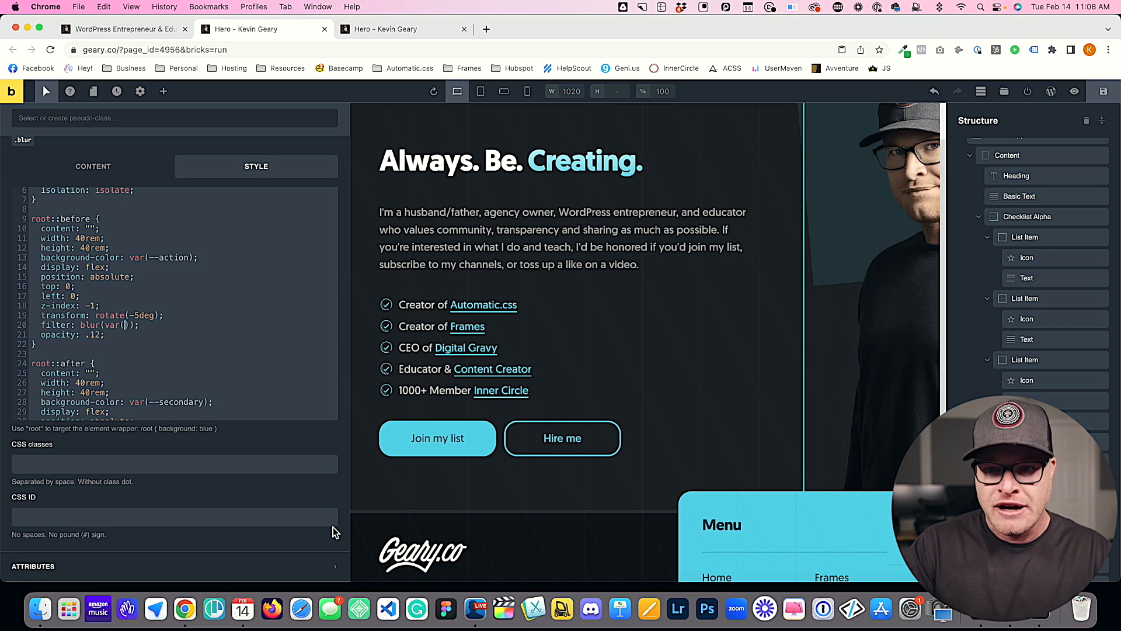
scroll(269, 386, up, 3)
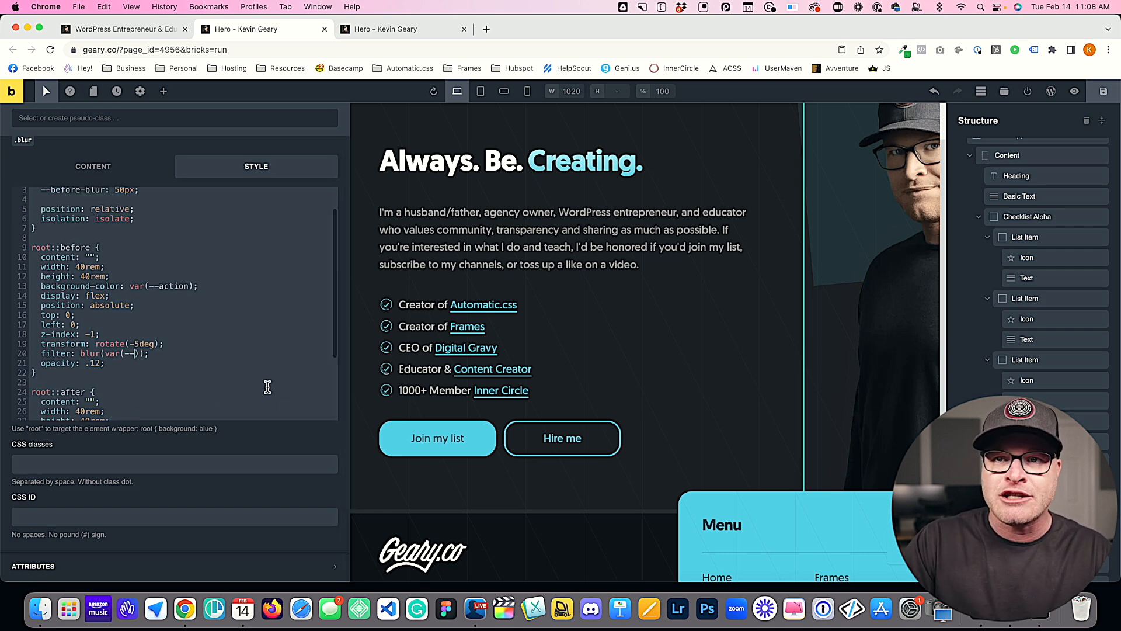
scroll(189, 313, down, 2)
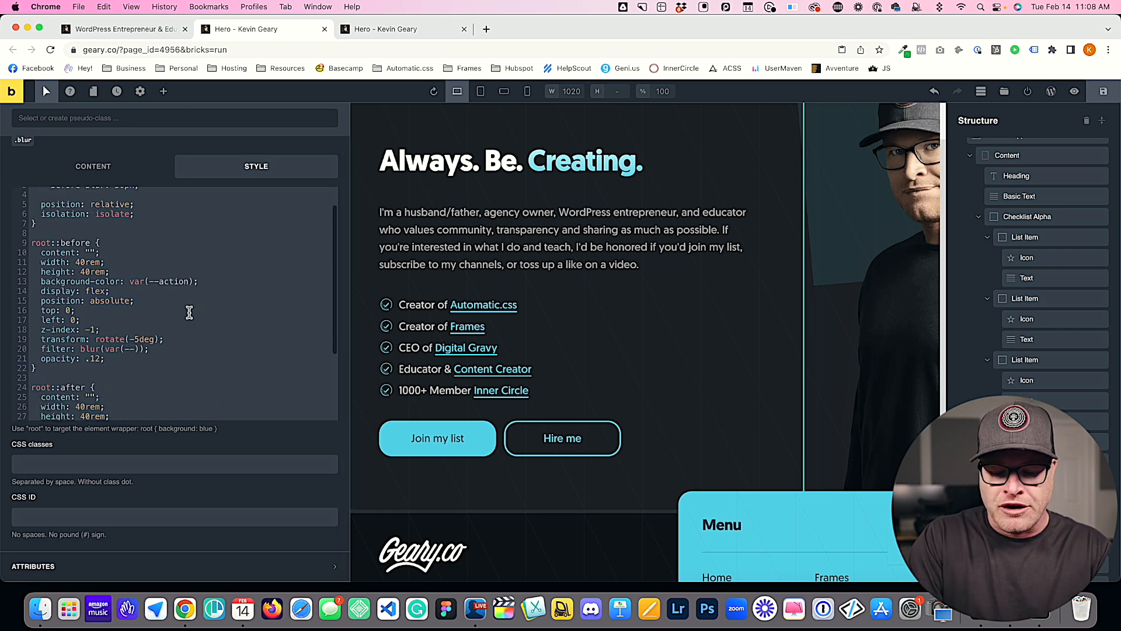
text(ore-blur)
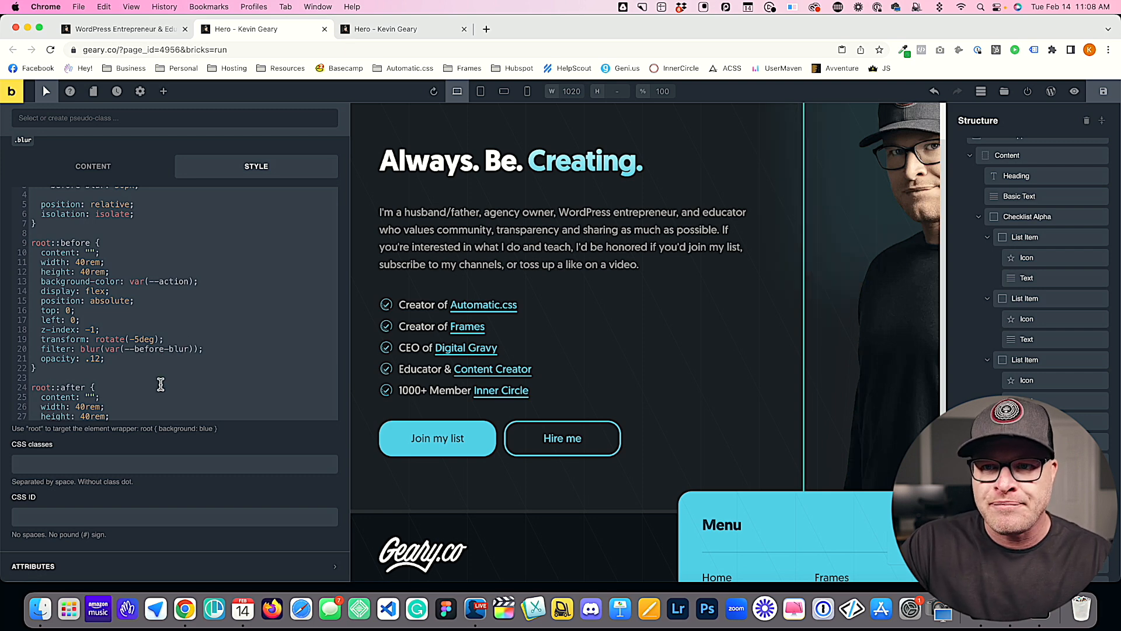
Step: Remove the variable reference from the root::before blur filter and re-enter it as var(--before-blur)
drag(188, 350, 124, 349)
key(super+c)
click(166, 394)
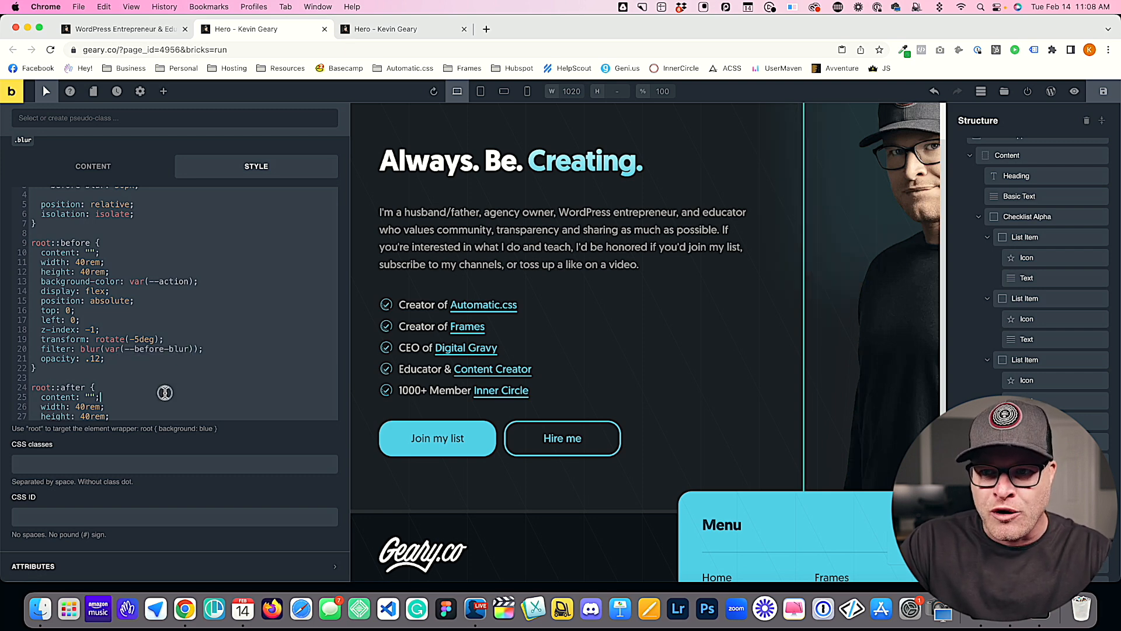
drag(192, 349, 106, 350)
text(va)
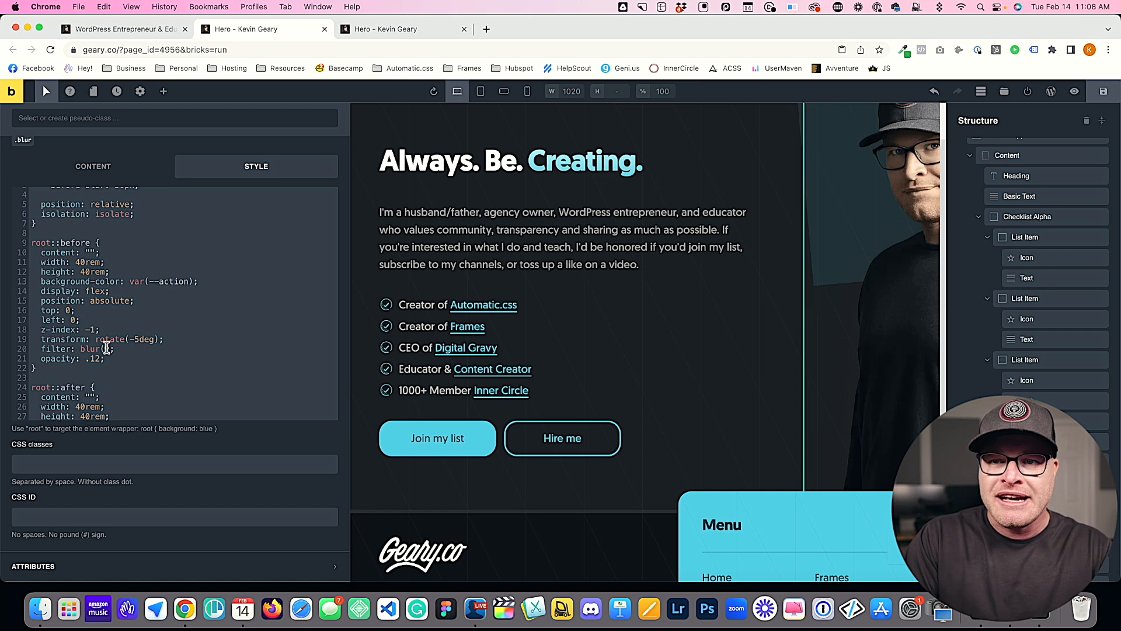
text(r()
key(super+v)
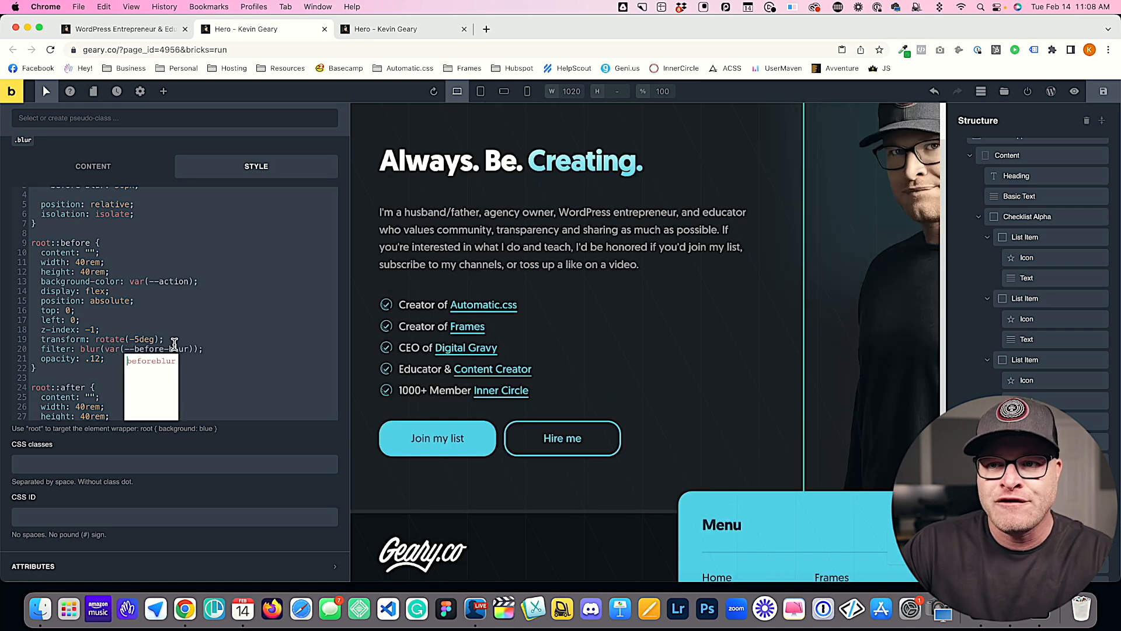
click(219, 338)
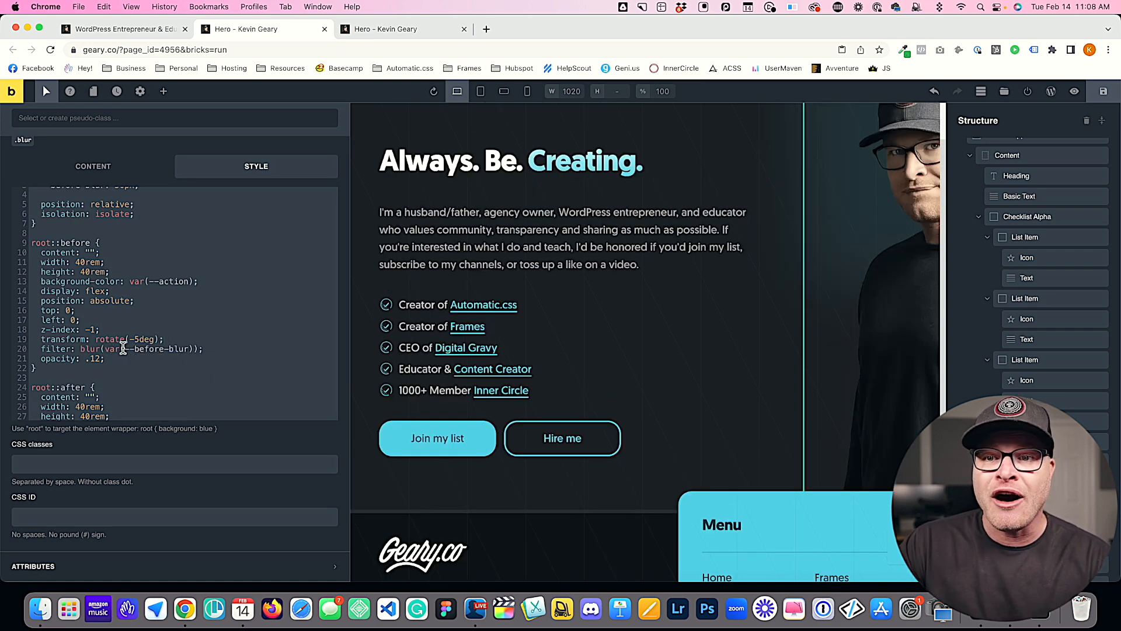
Step: Duplicate the --before-blur declaration on a new line in the root rule and rename the copy --after-blur: 50px;
drag(105, 349, 192, 349)
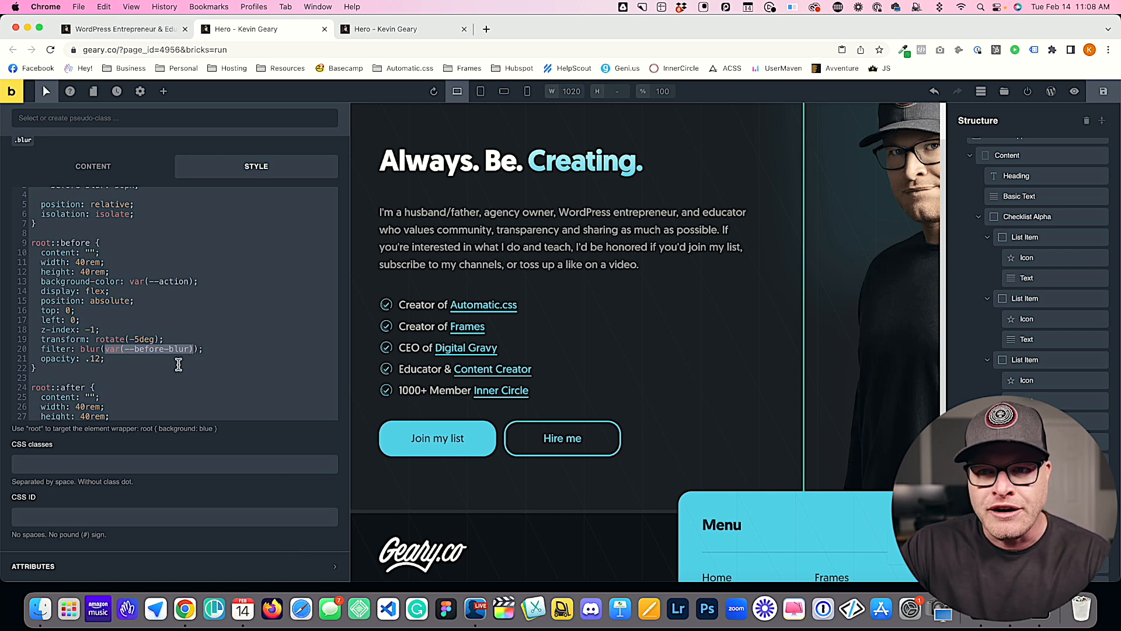
scroll(175, 351, up, 2)
double_click(124, 212)
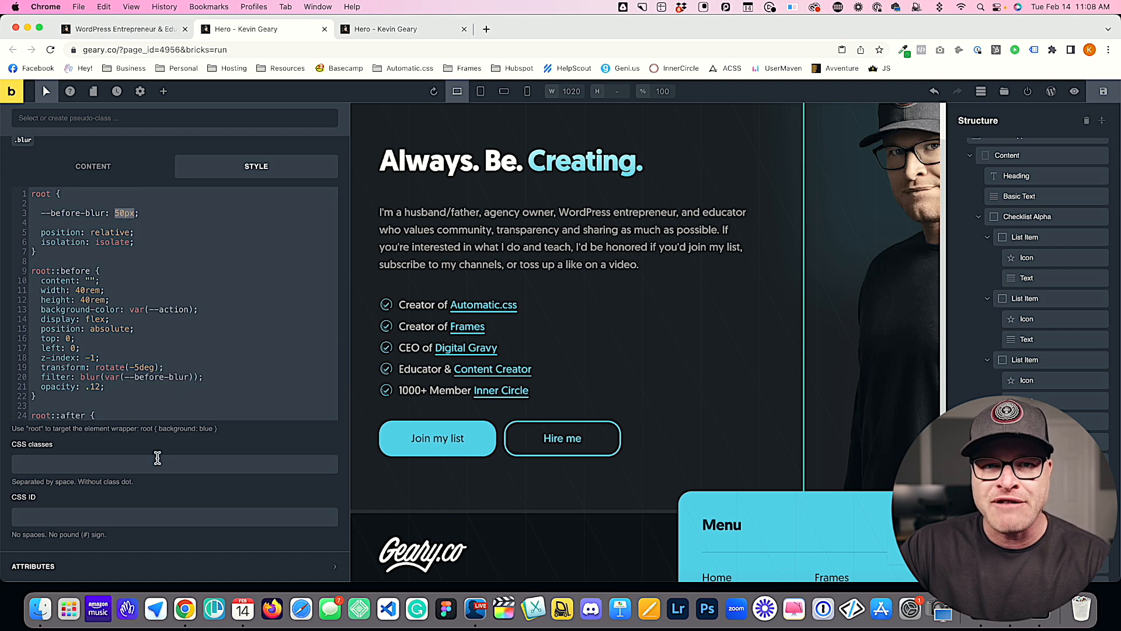
drag(153, 213, 30, 215)
key(cmd+c)
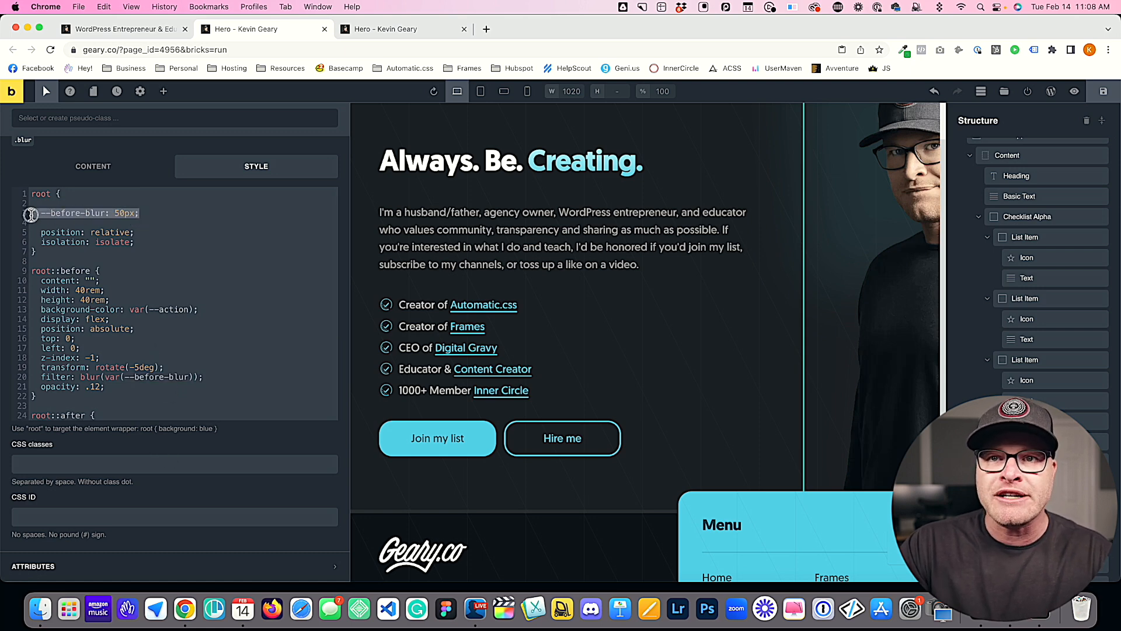
click(154, 213)
key(Return)
key(cmd+v)
drag(50, 223, 78, 223)
text(after)
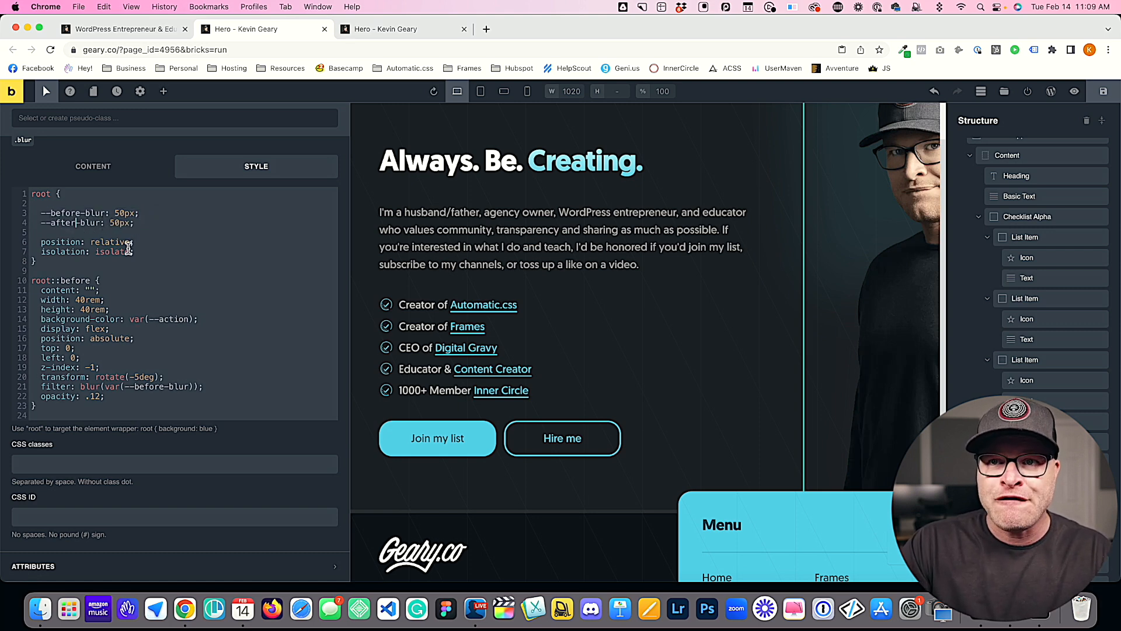
Step: Replace the fixed blur amount in the root::after filter with var(--after-blur)
scroll(181, 263, down, 3)
scroll(180, 263, down, 3)
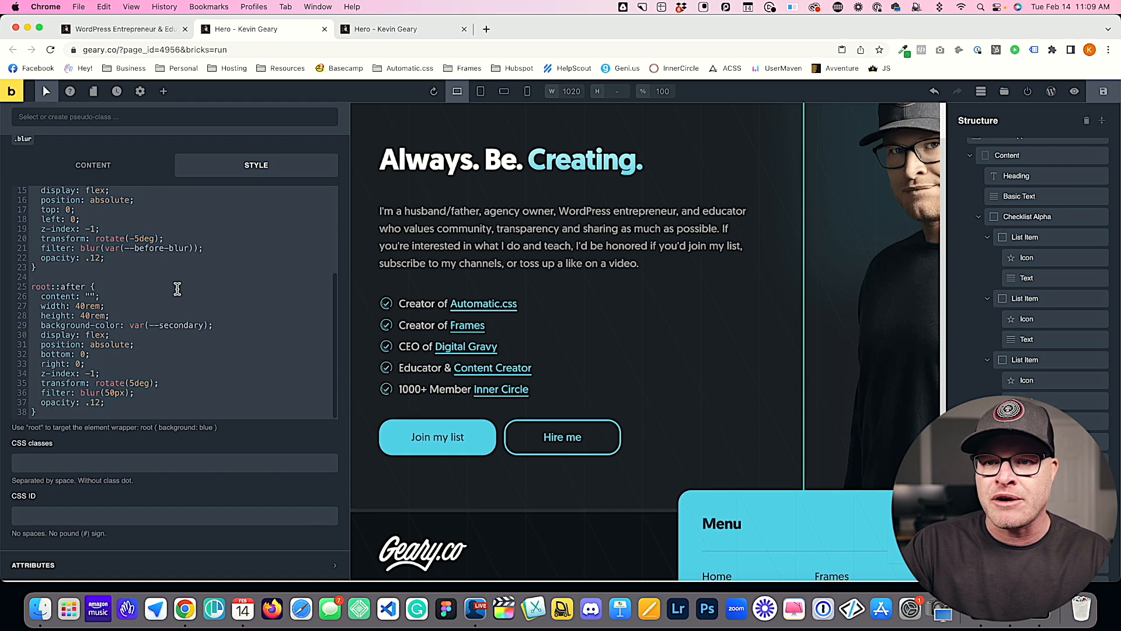
drag(125, 396, 106, 395)
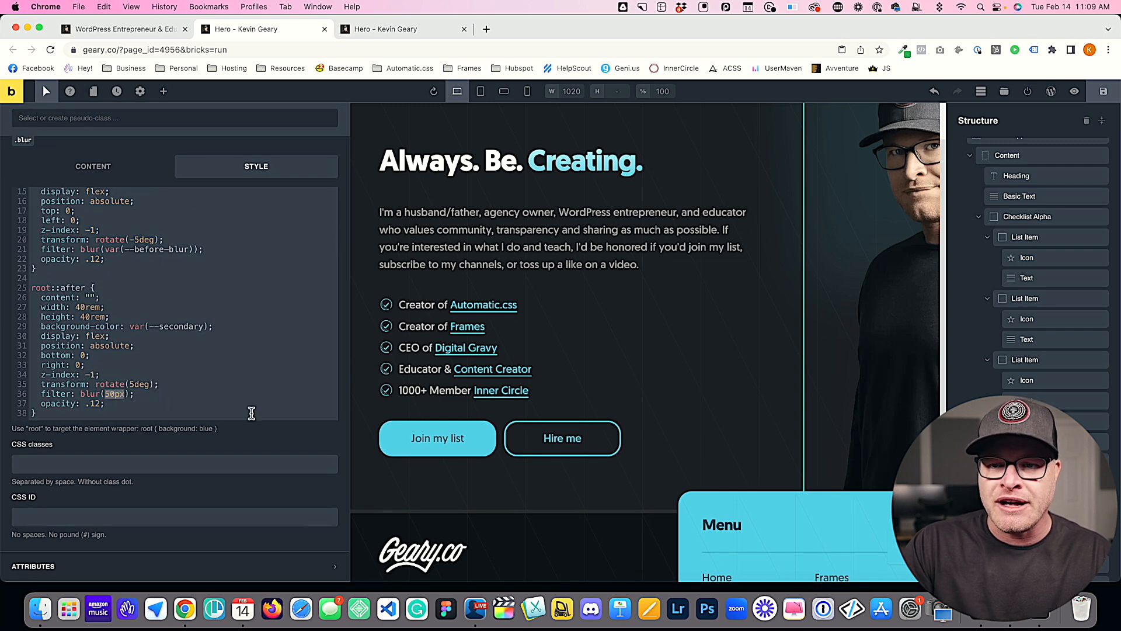
text(var())
key(Left)
text(--blue)
key(BackSpace)
text(after-blur)
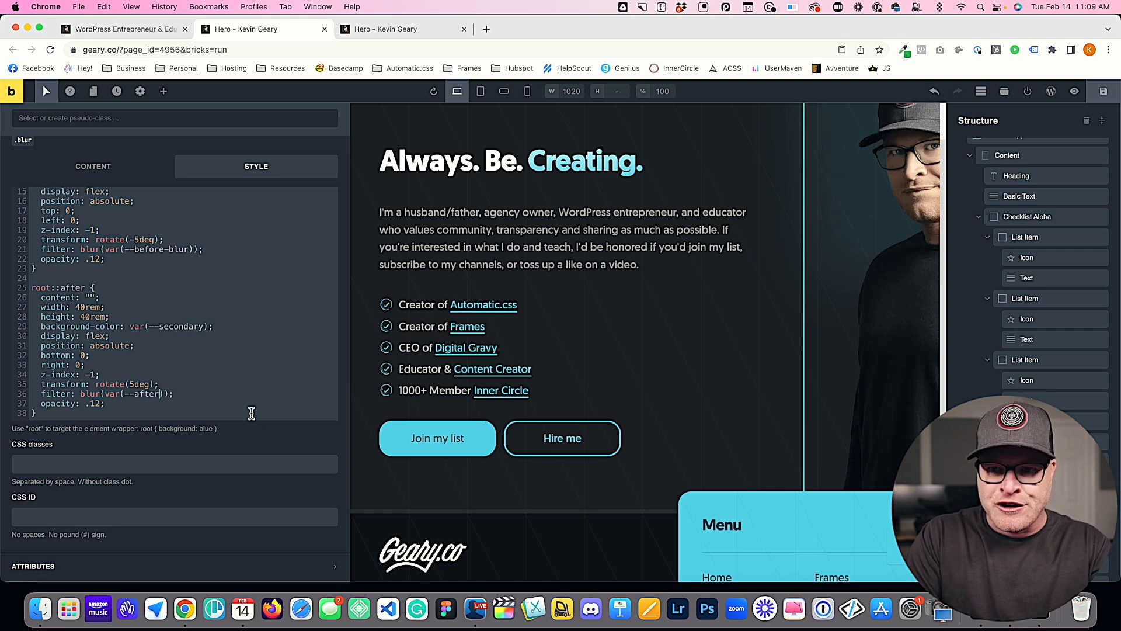
Step: Save the page and examine the blurred glows around the hero image on the front-end preview
key(ctrl+s)
scroll(205, 396, up, 5)
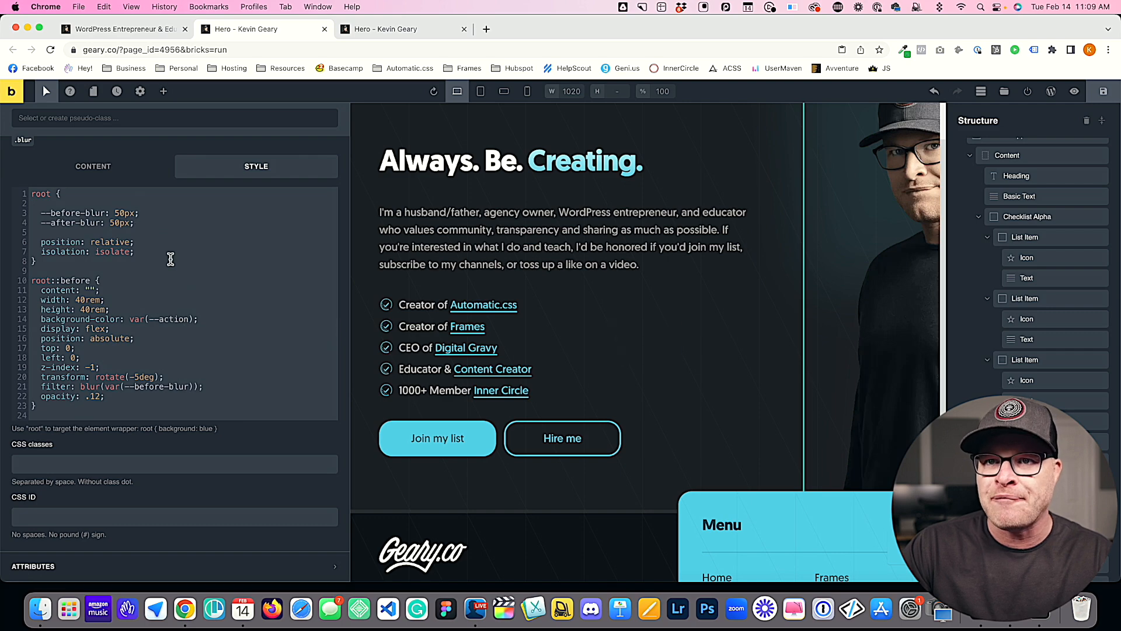
click(1104, 91)
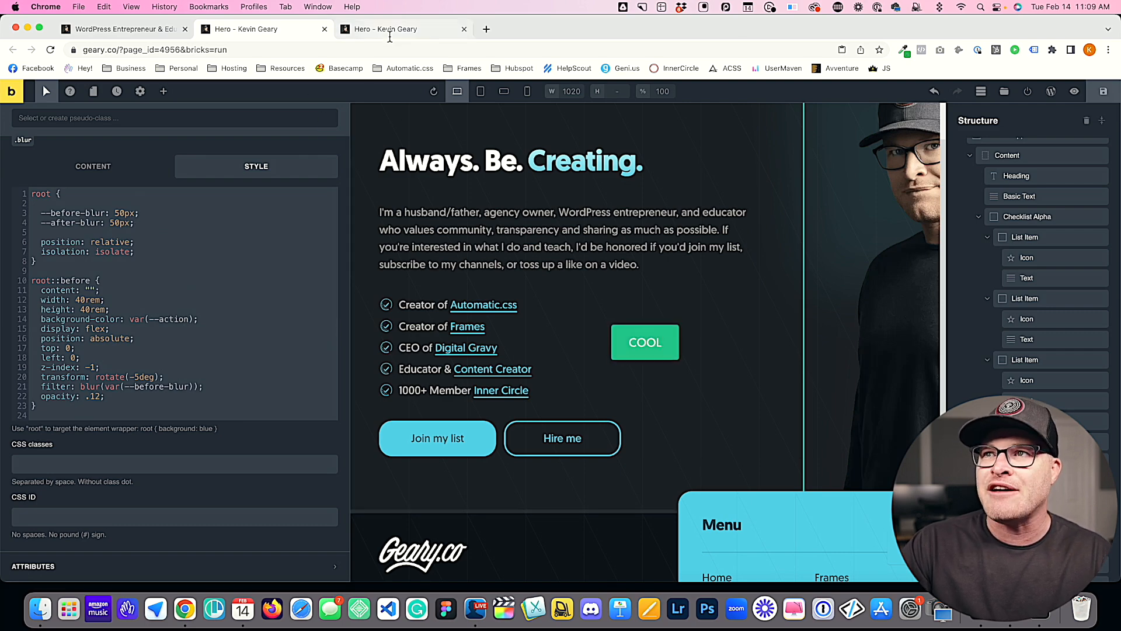
click(390, 36)
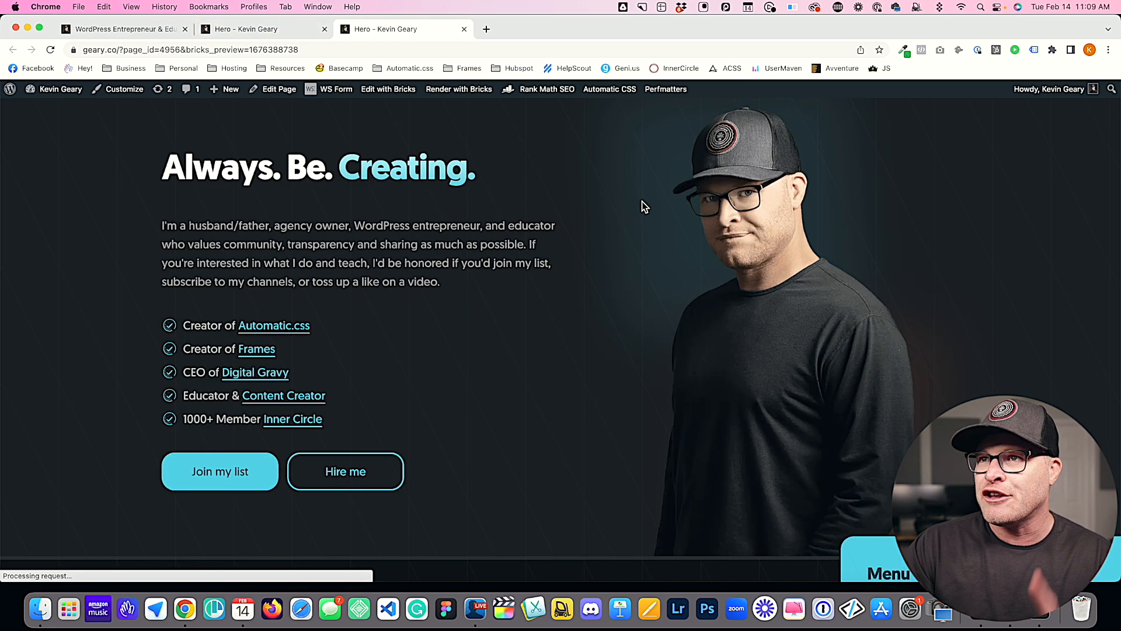
scroll(646, 226, down, 3)
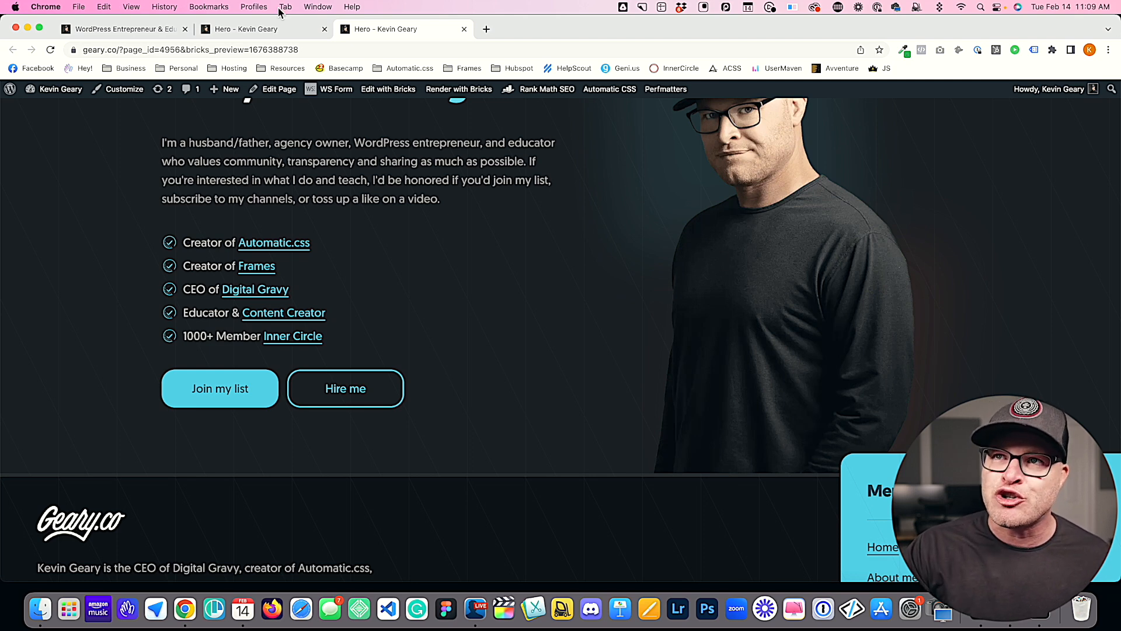
Step: Set --before-blur to 10px and --after-blur to 20px in the root rule of the blur class and save
click(253, 29)
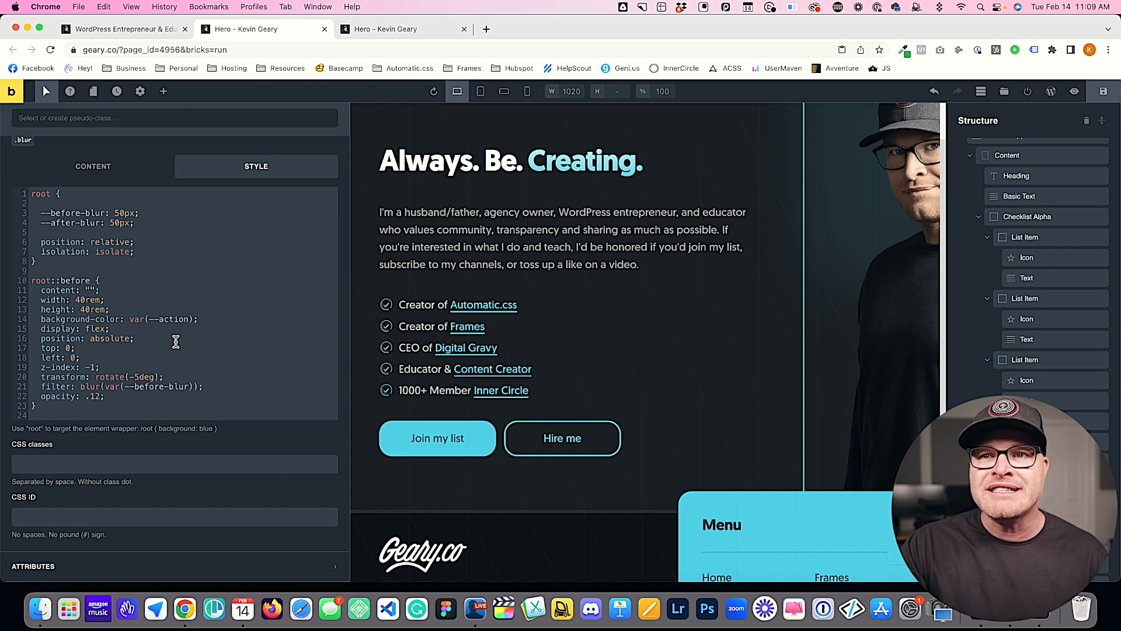
scroll(170, 318, up, 2)
click(119, 269)
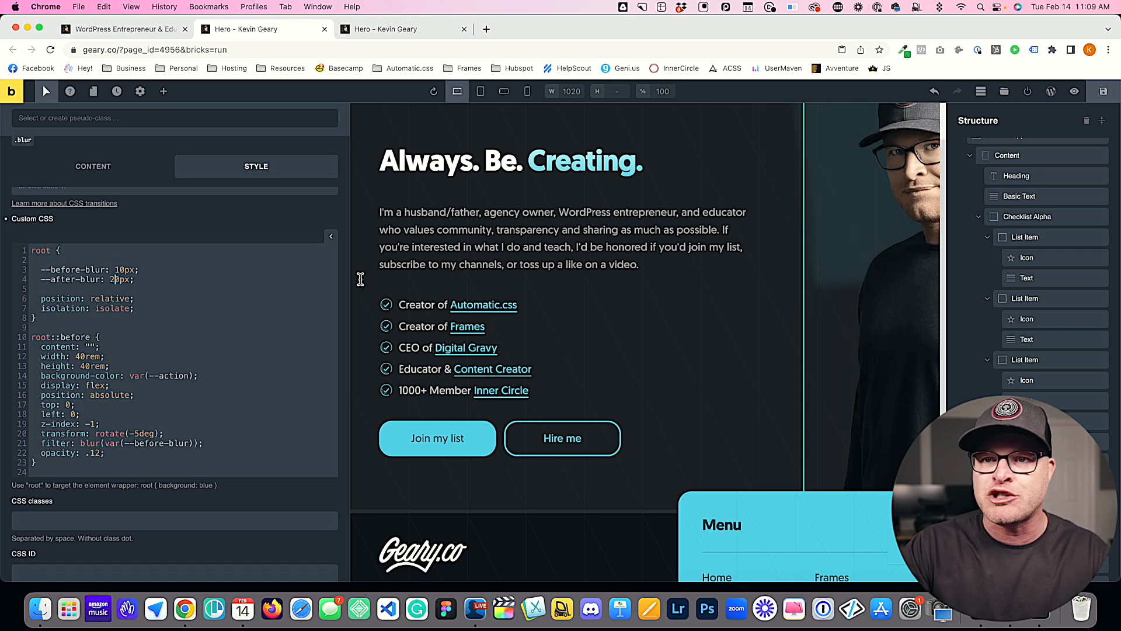
click(1104, 91)
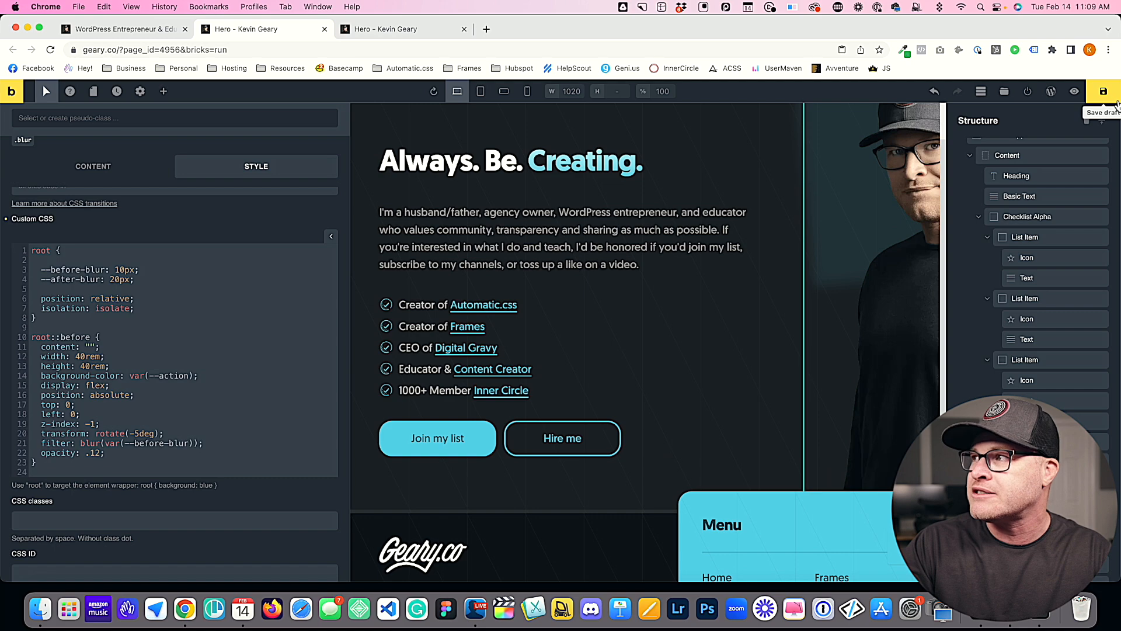
Step: Examine both blur shapes around the hero image on the front-end preview with the saved blur values
click(380, 29)
scroll(571, 376, up, 5)
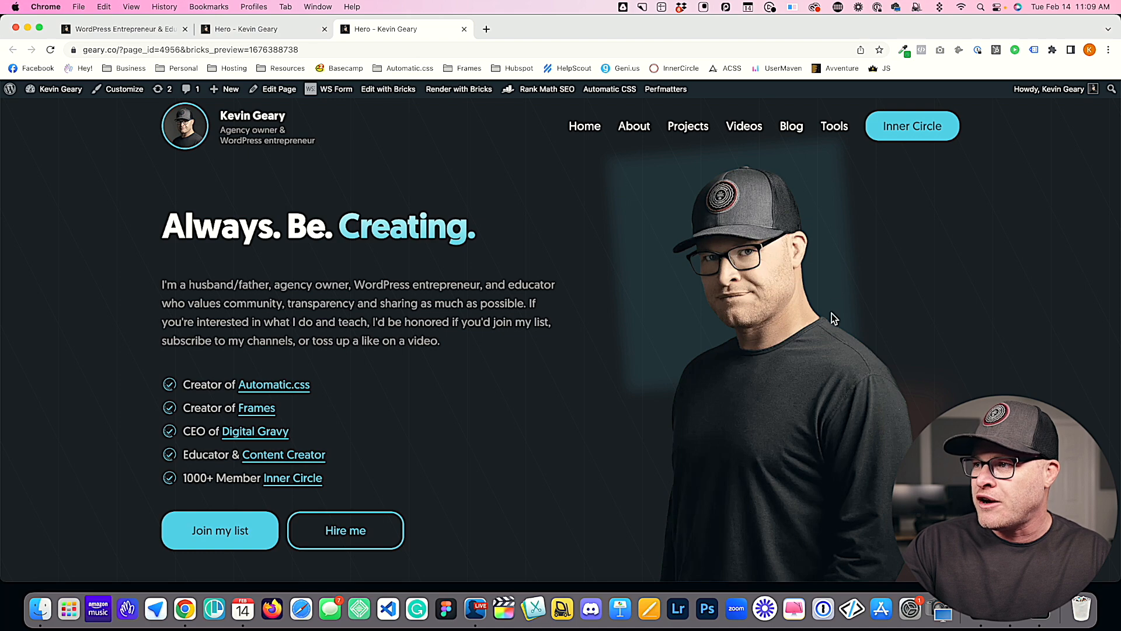
click(263, 29)
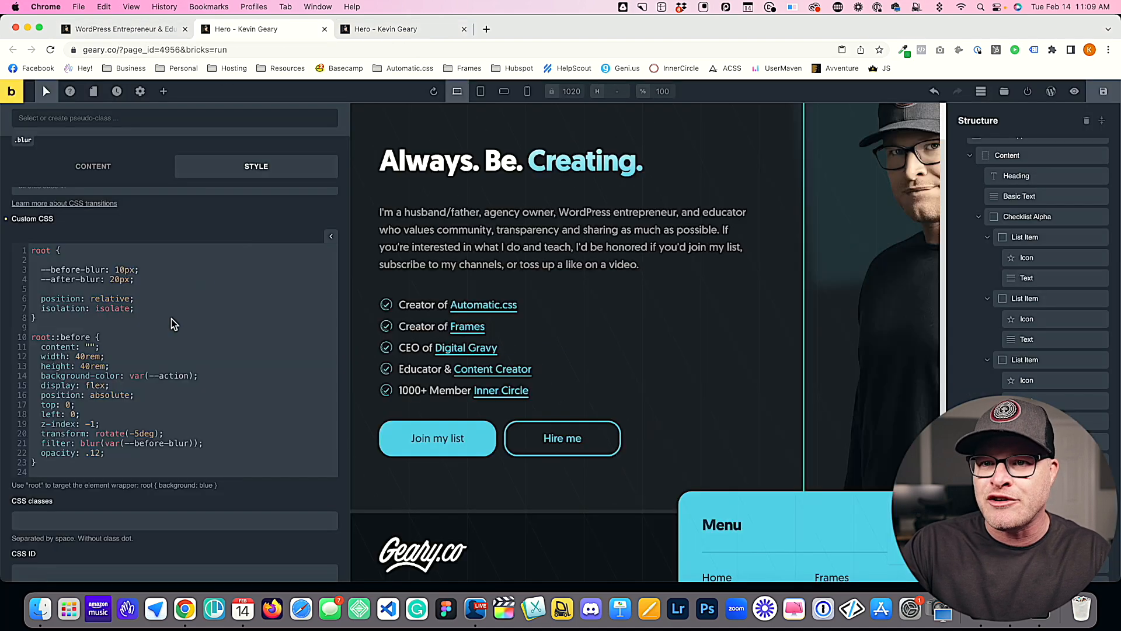
click(412, 29)
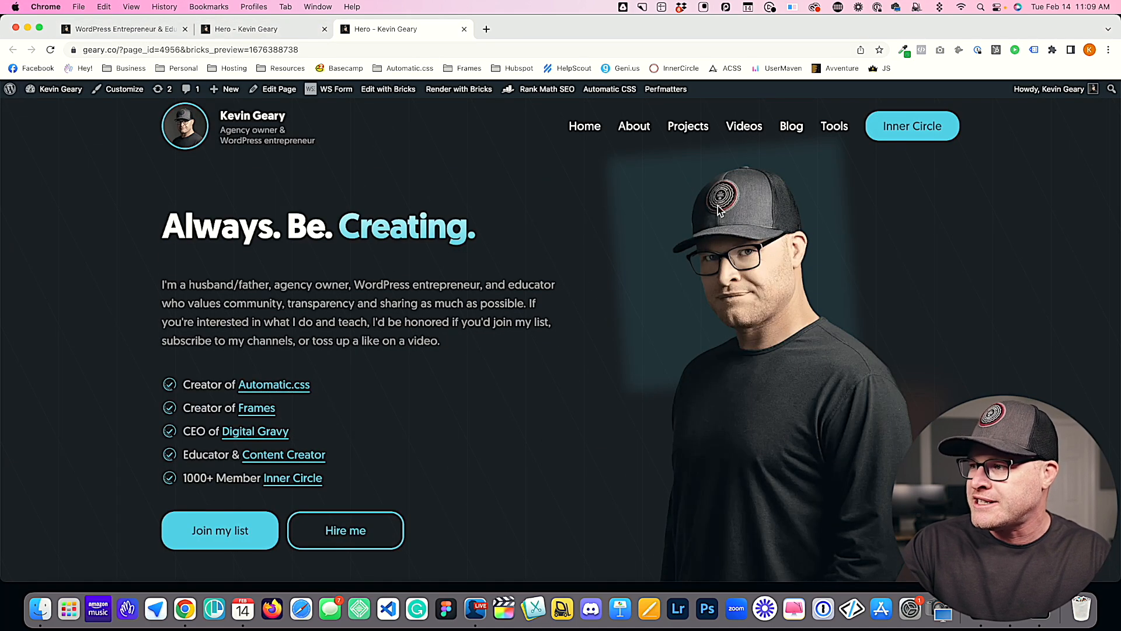
scroll(800, 250, down, 4)
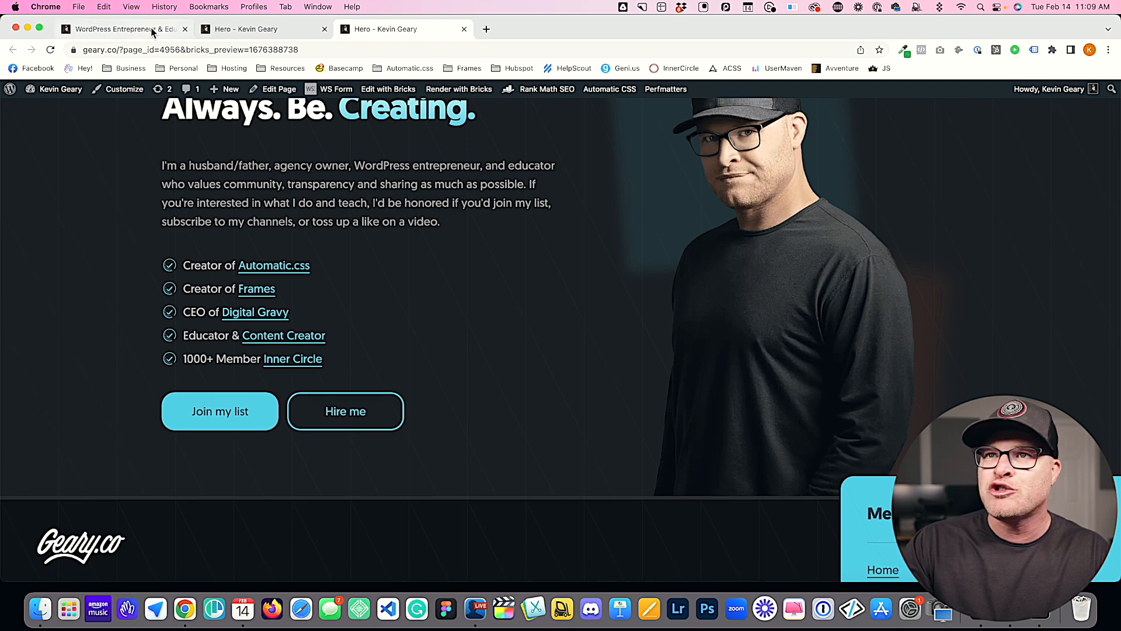
scroll(236, 229, up, 4)
Step: Set --before-blur to 1px and --after-blur to 10px in the root rule and save the page
click(263, 29)
click(125, 269)
key(BackSpace)
key(Down)
key(Left)
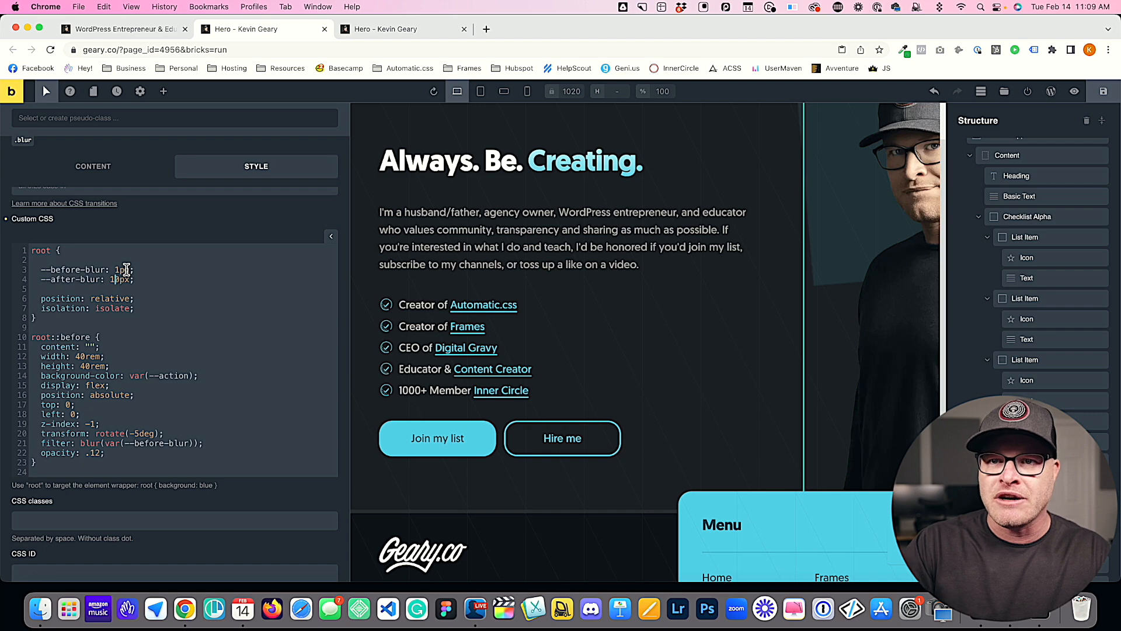
key(BackSpace)
text(1)
key(ctrl+s)
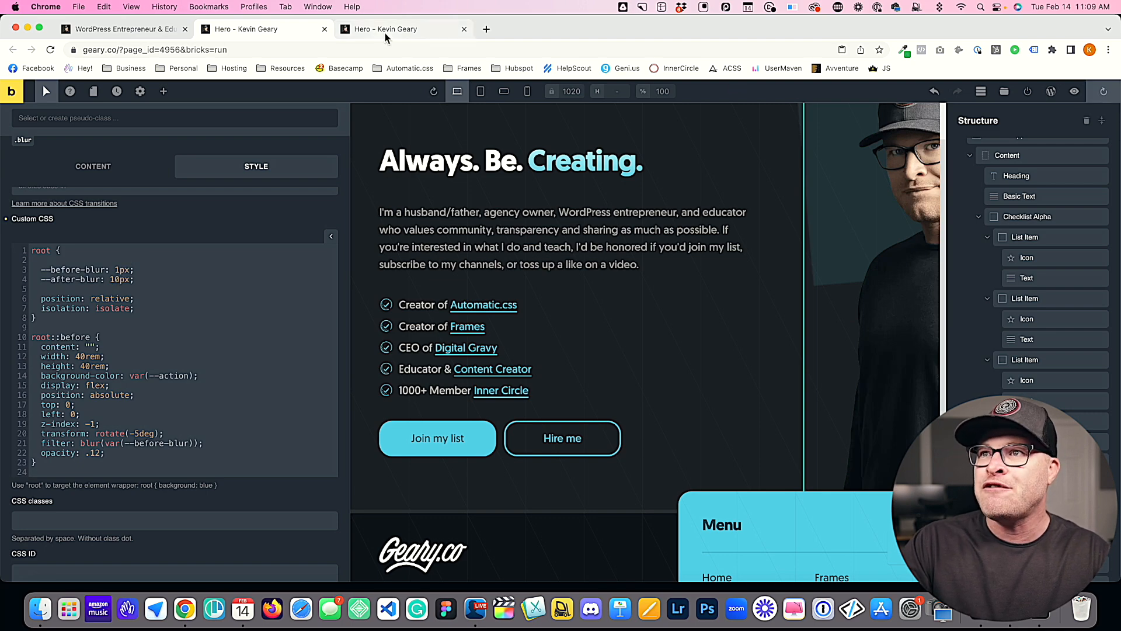
Step: Reload the front-end preview and examine the edges of both shapes behind the hero image
click(384, 32)
key(super+r)
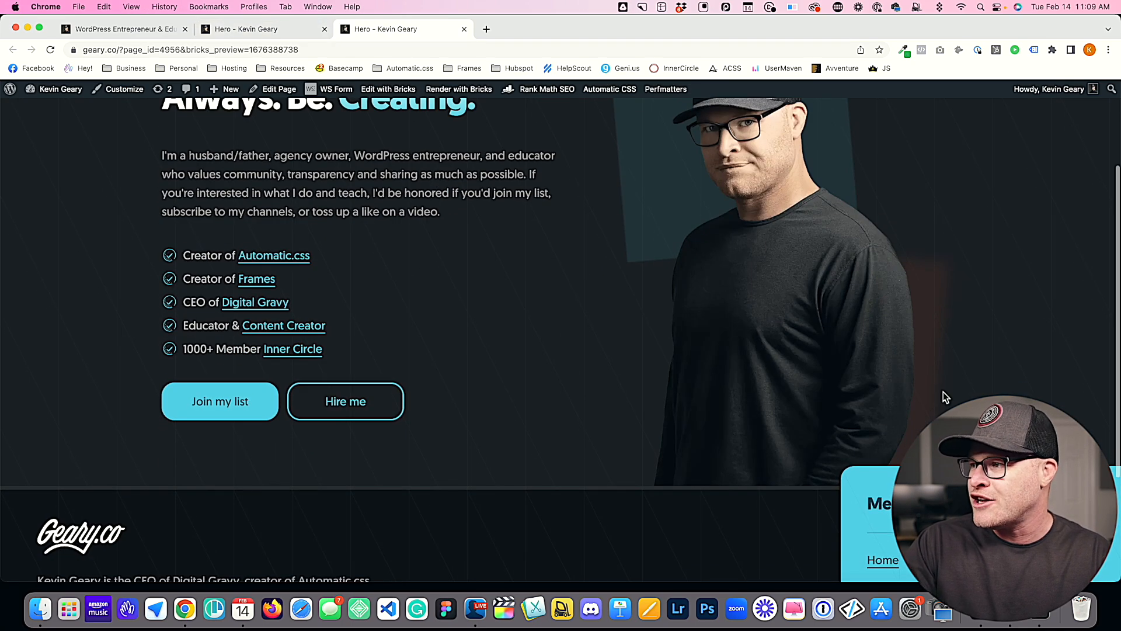
scroll(944, 373, up, 3)
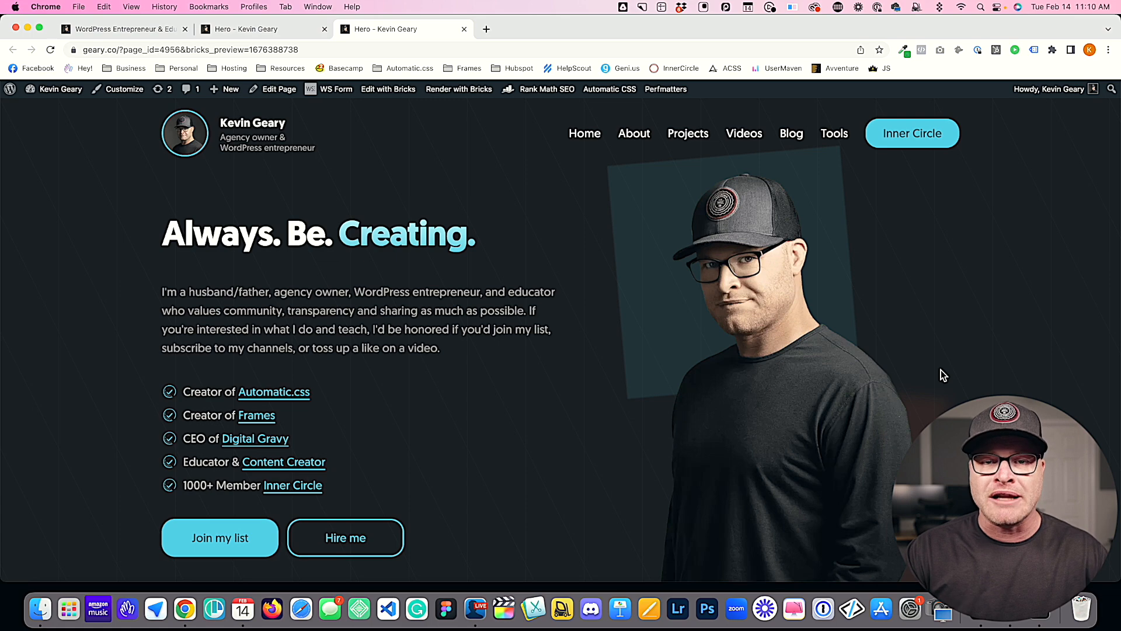
Step: Declare the variable --before-display: flex; directly below --before-blur in the root rule of the blur class
click(251, 29)
click(171, 284)
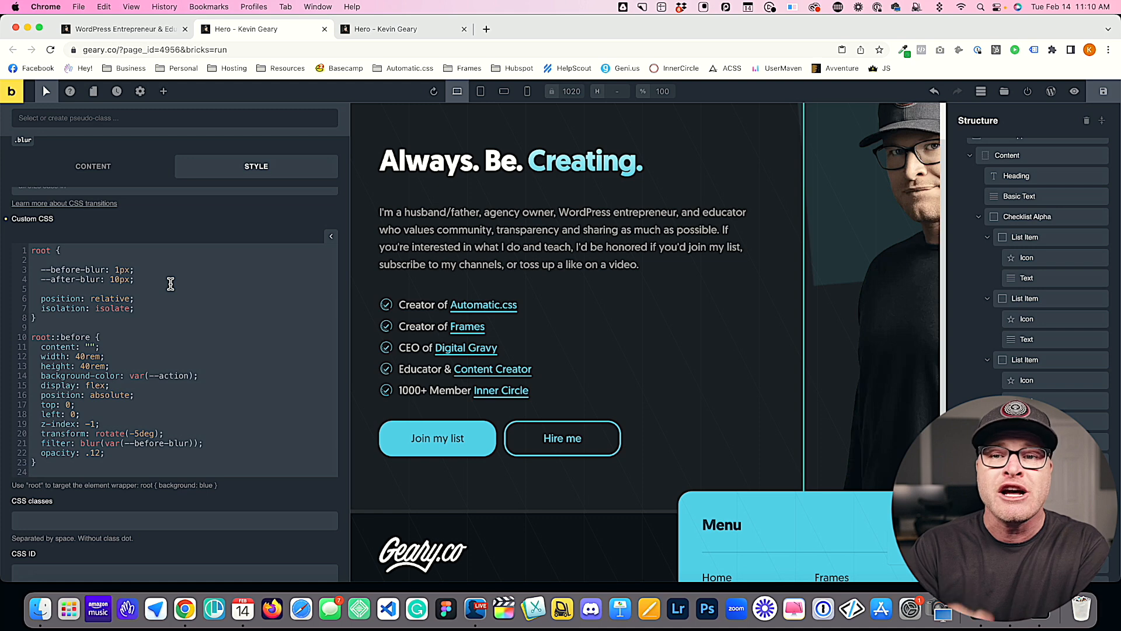
drag(109, 385, 46, 390)
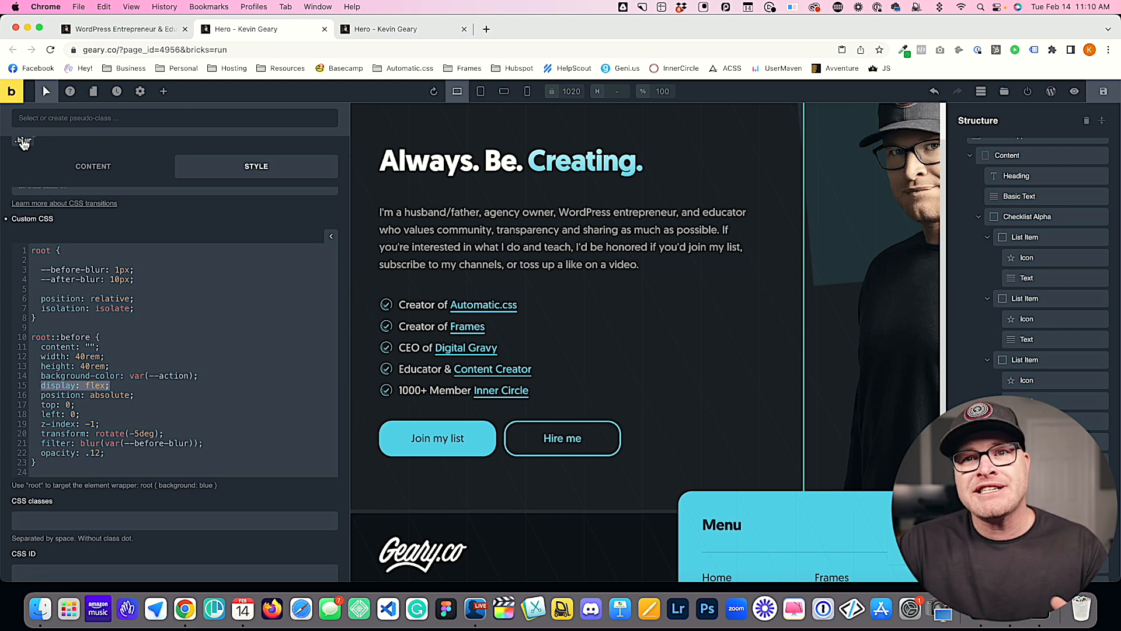
scroll(27, 146, up, 1)
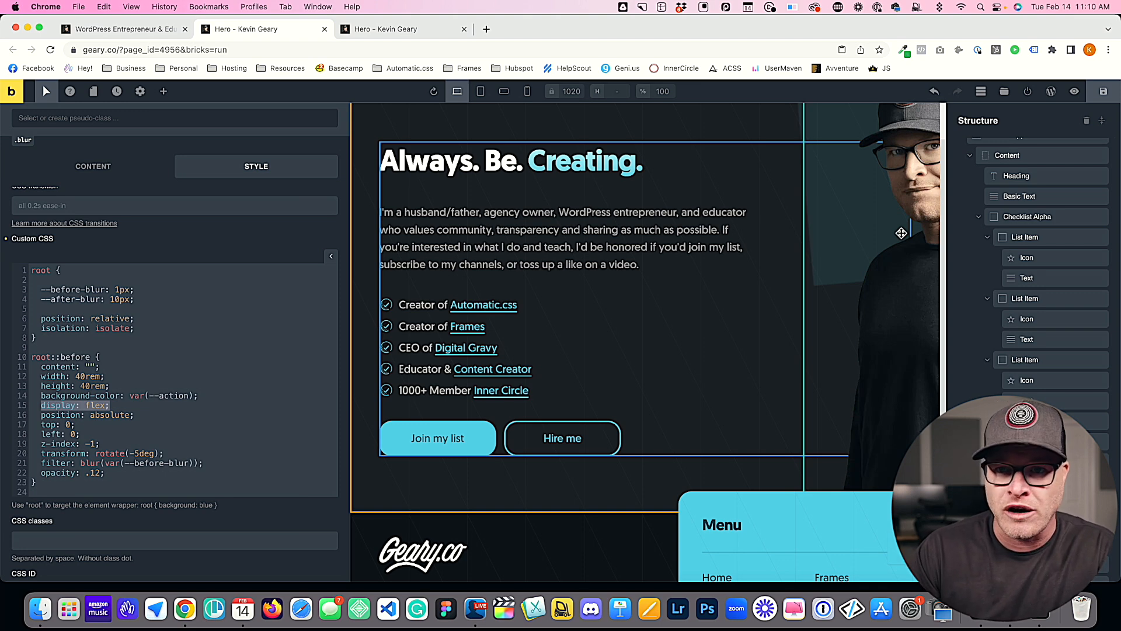
click(178, 287)
key(Return)
text(--before)
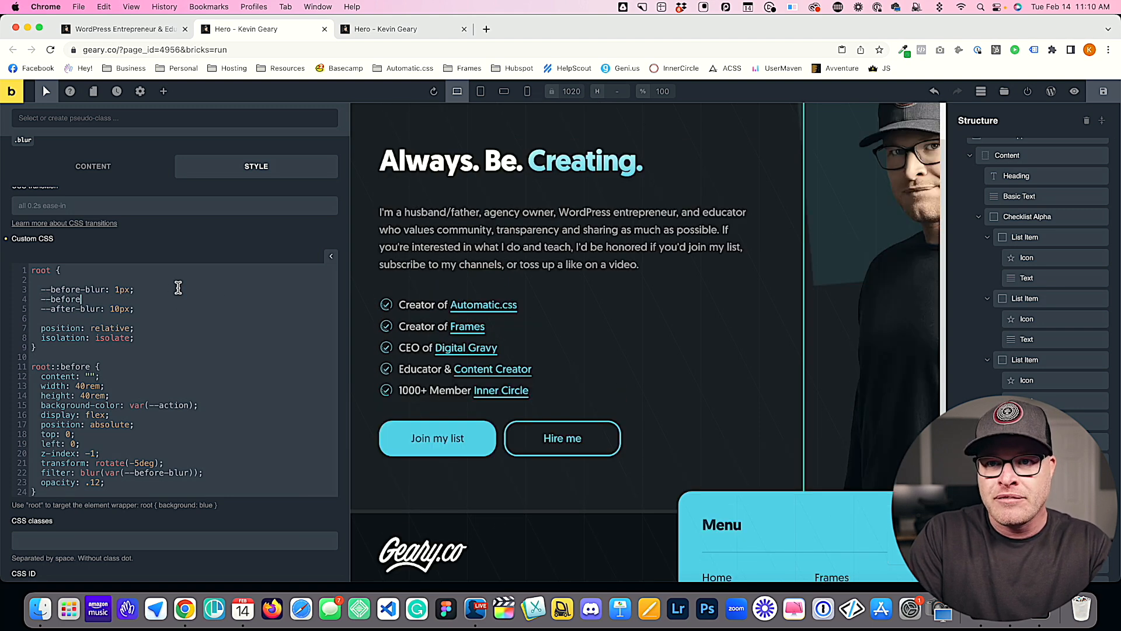
text(-display: flex;)
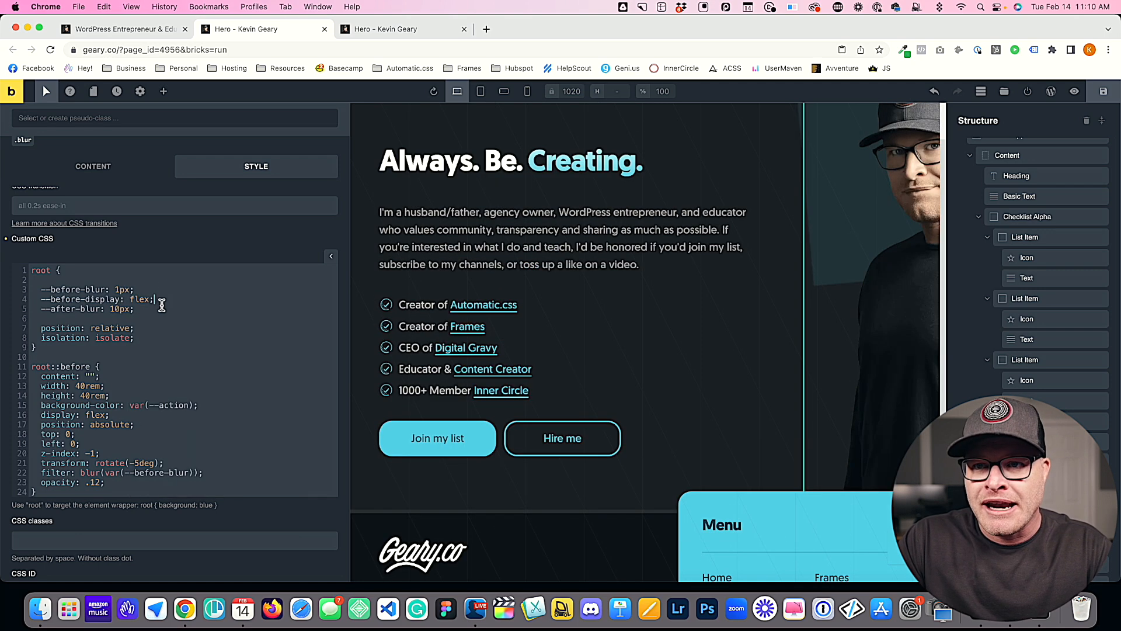
Step: Paste the copied blur declaration below --after-blur in the root rule and rename it --after-blur: 50px;
click(158, 307)
key(Return)
drag(156, 300, 40, 303)
text(c)
key(super+z)
click(160, 301)
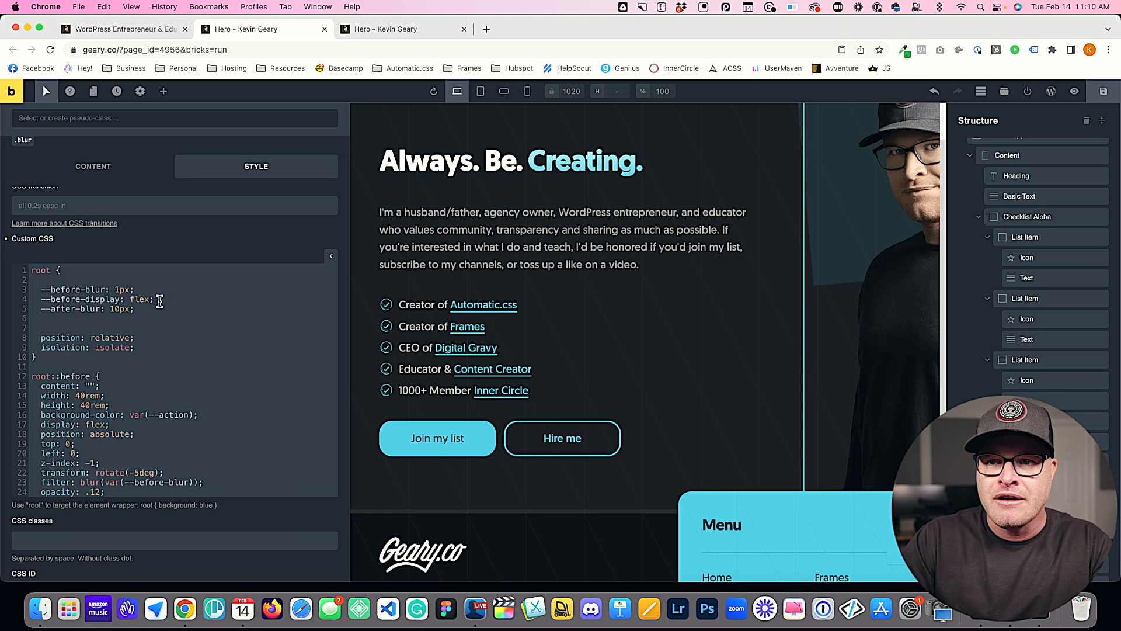
key(Return)
text(--before-blur: 50px;)
double_click(66, 320)
text(after)
Step: Insert the comment /* After Element */ between the before and after variable groups in the root rule
click(173, 300)
key(Return)
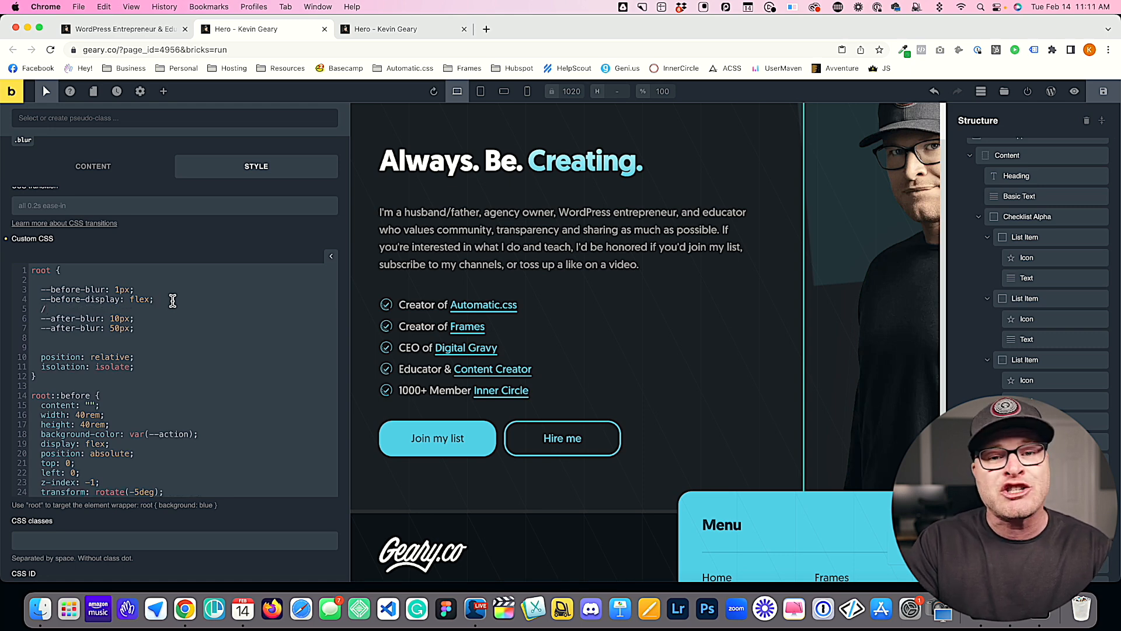
text(/)
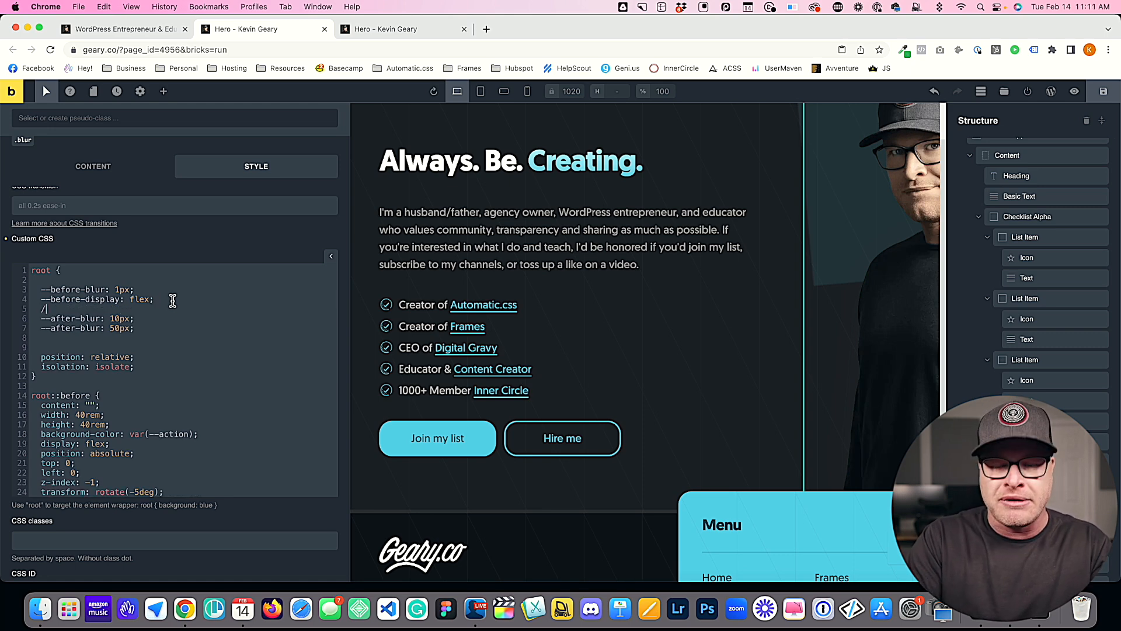
text(*)
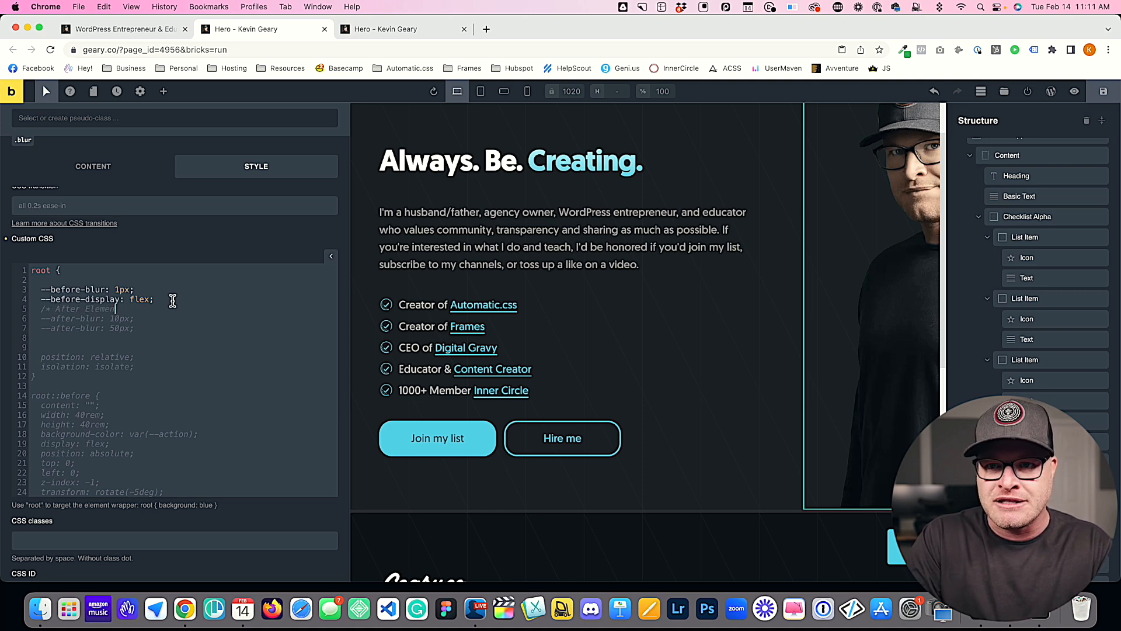
text(*/)
Step: Copy the comment above the before variables and change its text to /* Before Element */
drag(136, 308, 40, 312)
key(super+c)
click(76, 282)
key(super+v)
double_click(75, 280)
text(Before)
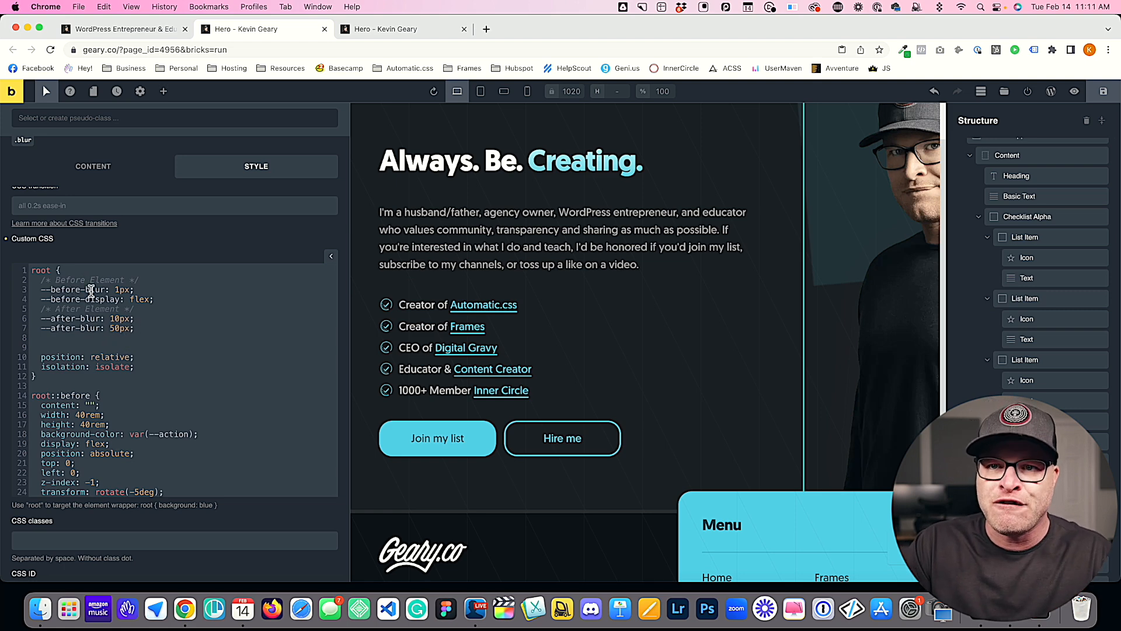
Step: Change the second --after-blur declaration to --after-display: flex;
double_click(90, 330)
text(display)
double_click(132, 330)
text(flex)
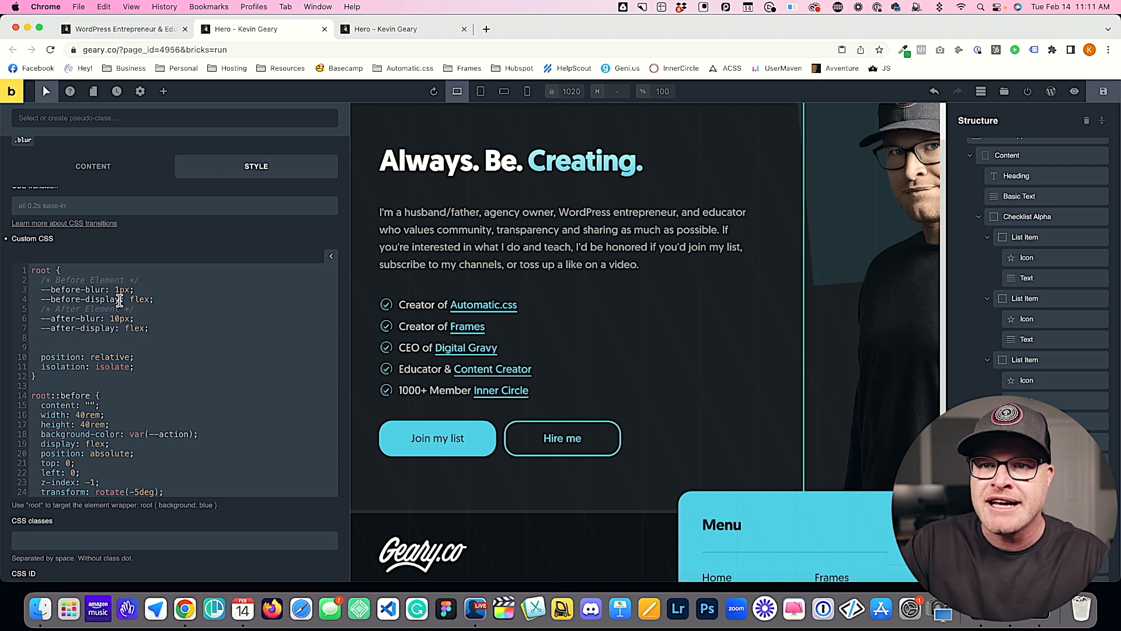
Step: Replace the fixed display value in the root::before rule with var(--before-display)
double_click(111, 299)
scroll(242, 371, down, 4)
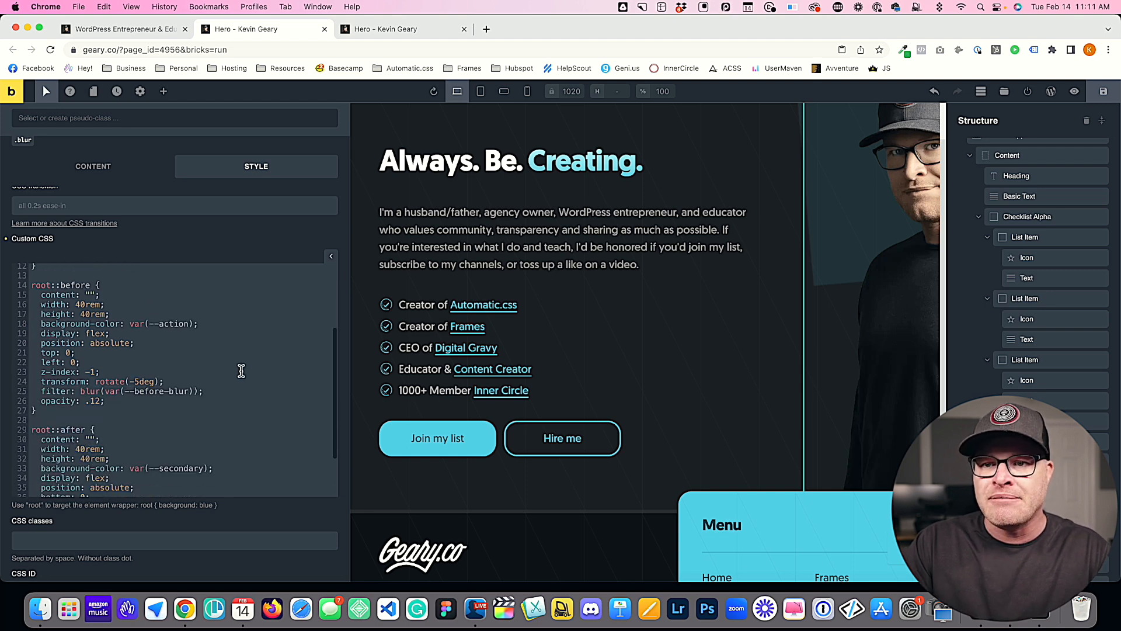
double_click(94, 332)
text(var()
key(super+v)
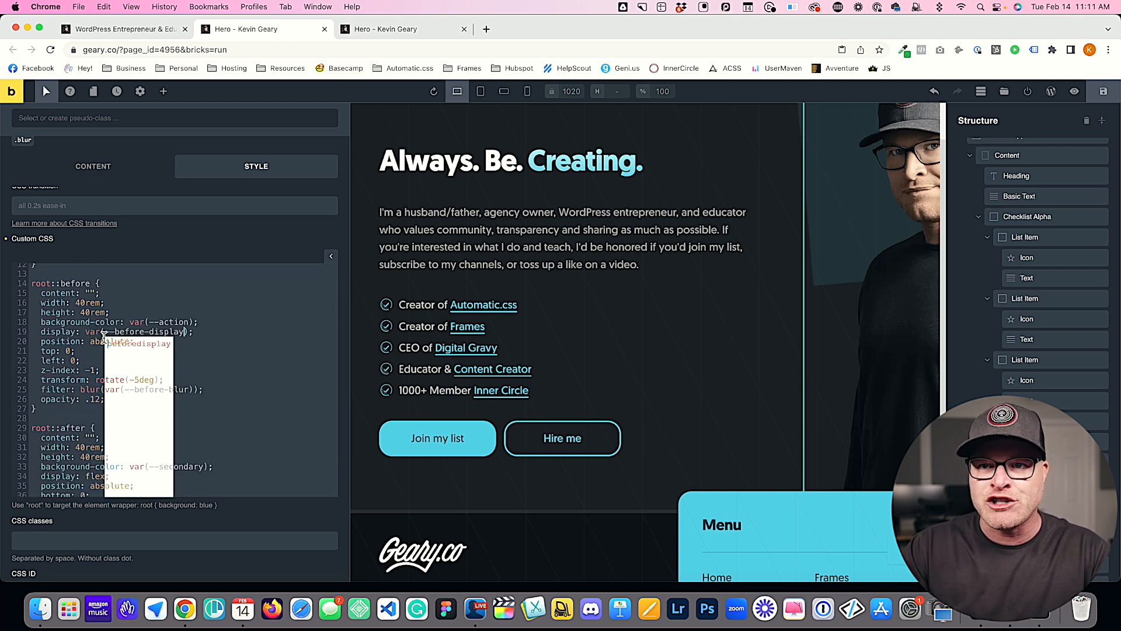
Step: Replace the fixed display value in the root::after rule with var(--after-display)
drag(202, 335, 82, 335)
click(95, 363)
drag(225, 335, 86, 333)
scroll(169, 403, down, 1)
scroll(169, 403, down, 3)
drag(108, 412, 85, 413)
key(super+v)
double_click(129, 412)
text(after)
scroll(247, 388, up, 2)
Step: Save the draft and reload the hero page preview to check the blur elements, returning to the builder
click(1104, 91)
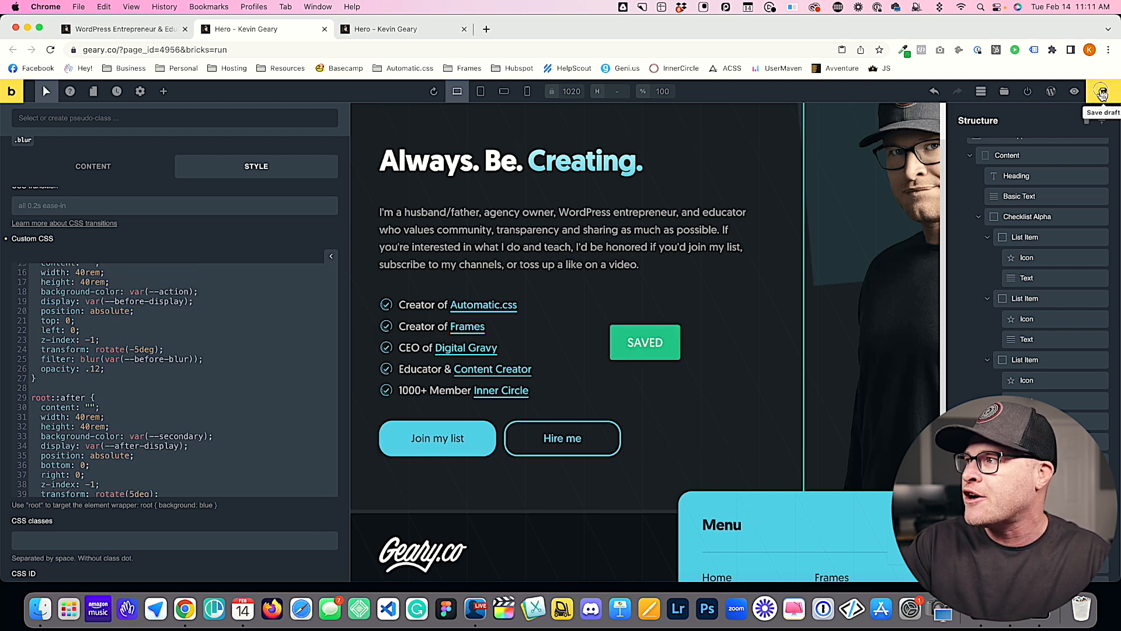
click(397, 29)
key(super+r)
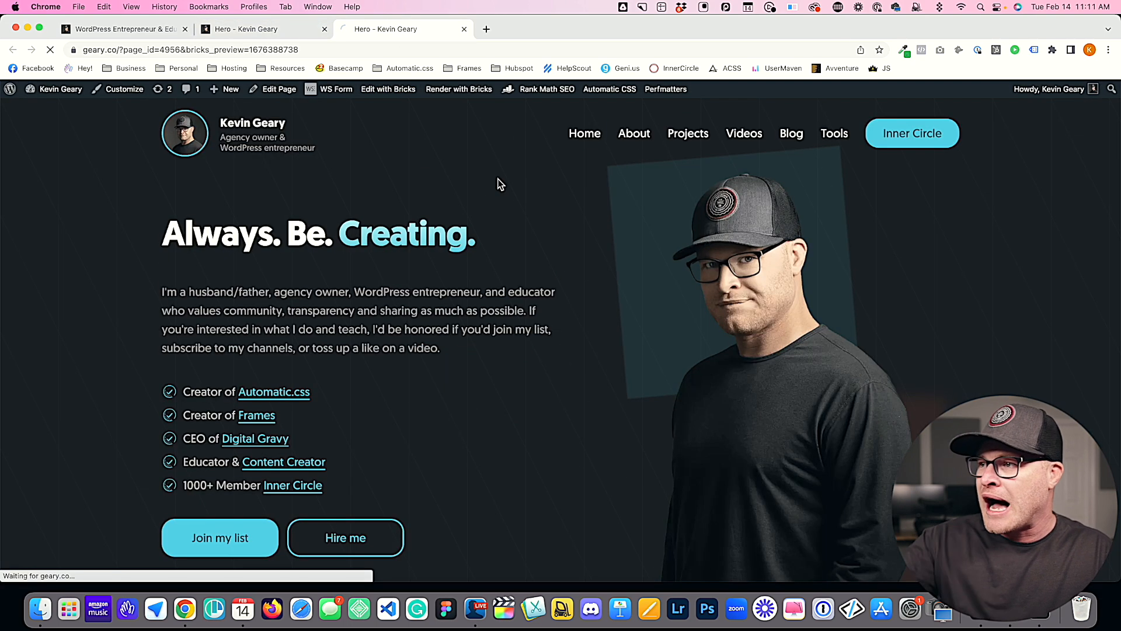
click(210, 29)
Step: Add the declaration --before-width: 40rem; below --before-display in the root rule
scroll(136, 348, down, 5)
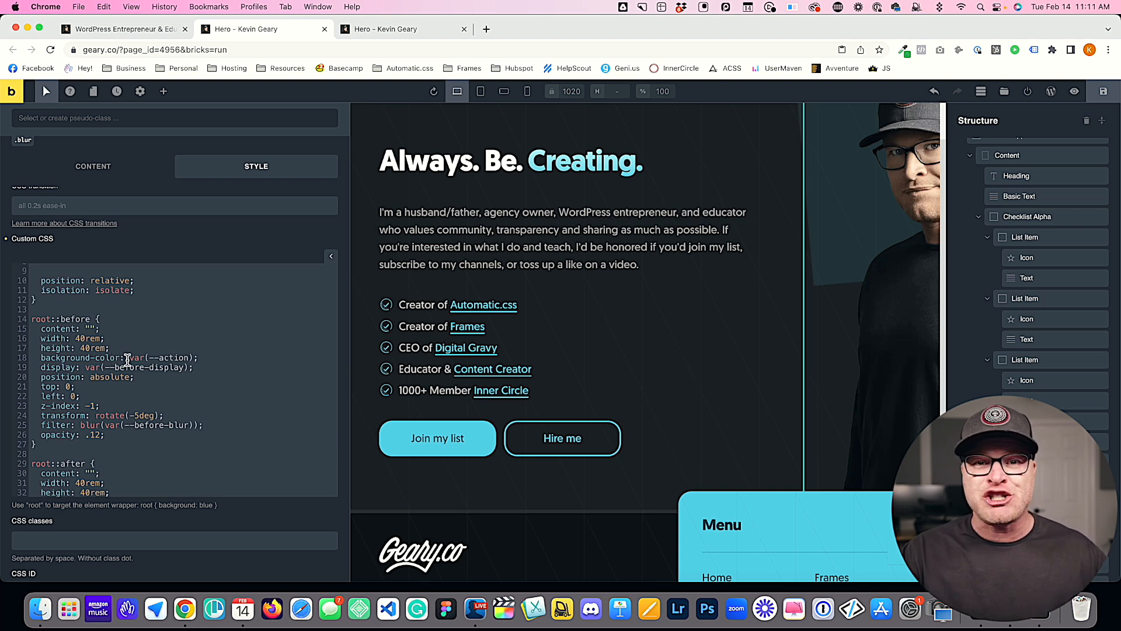
scroll(128, 360, up, 5)
click(161, 302)
key(Return)
text(--before-width: 40rem;)
Step: Duplicate the --before-width declaration on the line below it and rename the copy to --before-height
drag(159, 309, 39, 312)
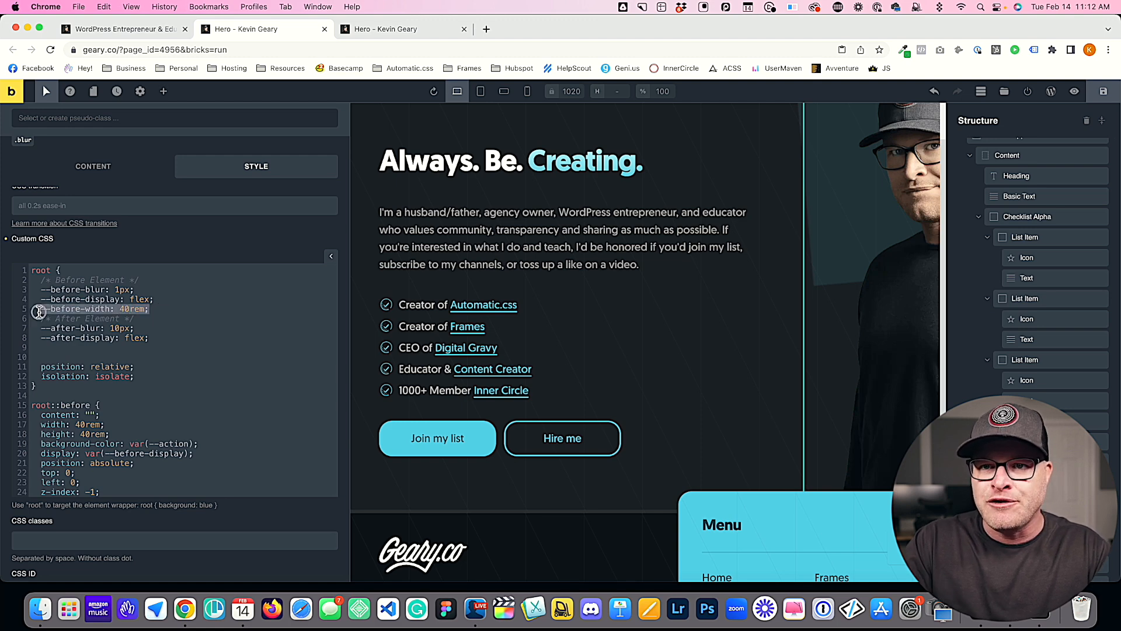
key(ctrl+c)
click(170, 310)
key(Return)
key(ctrl+v)
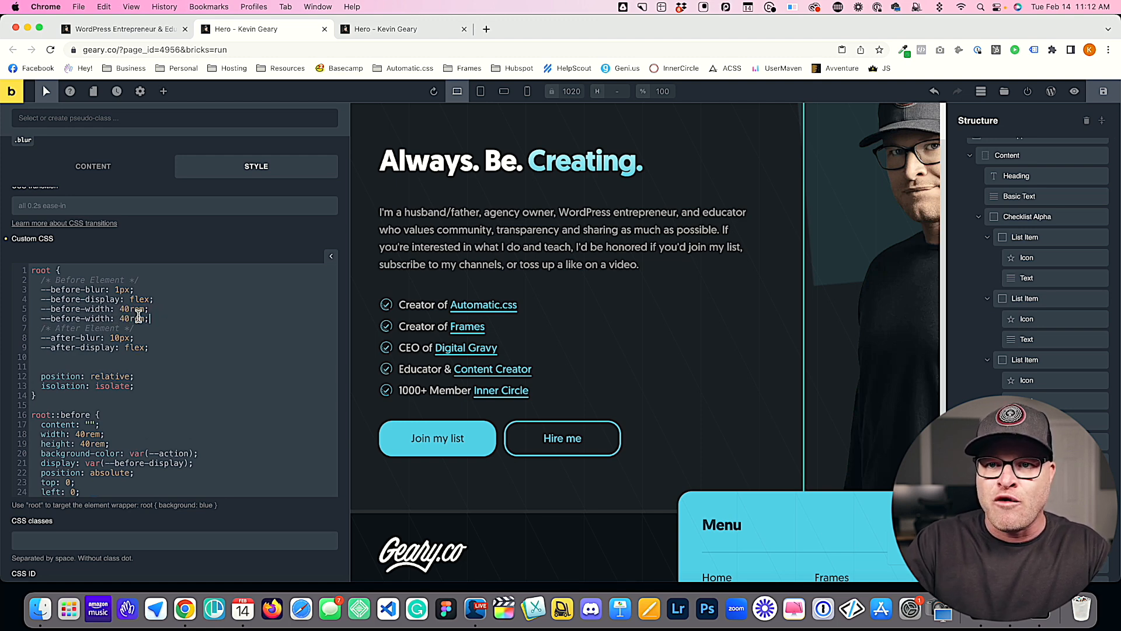
double_click(98, 318)
text(height)
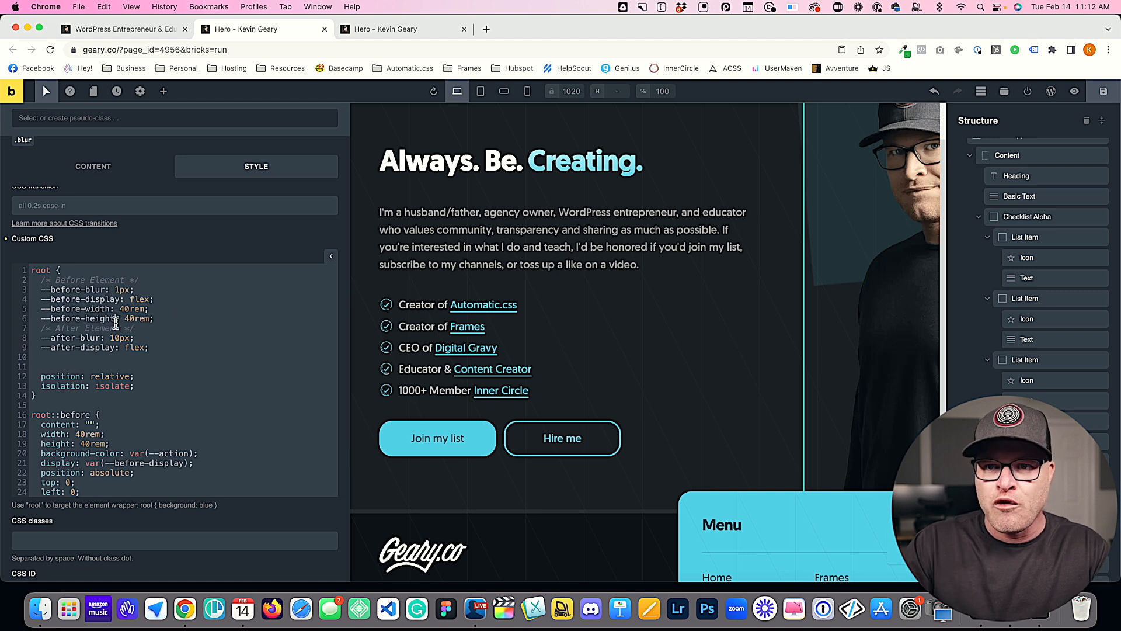
Step: Copy the before width and height declarations below --after-display and rename them --after-width and --after-height
scroll(161, 313, down, 1)
click(173, 290)
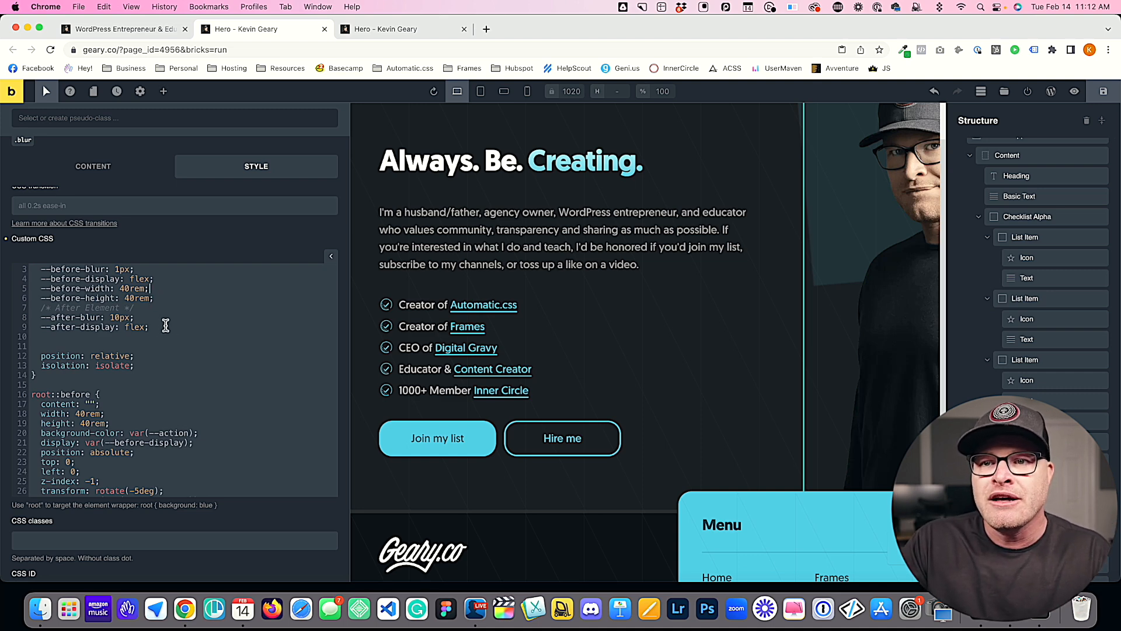
drag(154, 298, 40, 289)
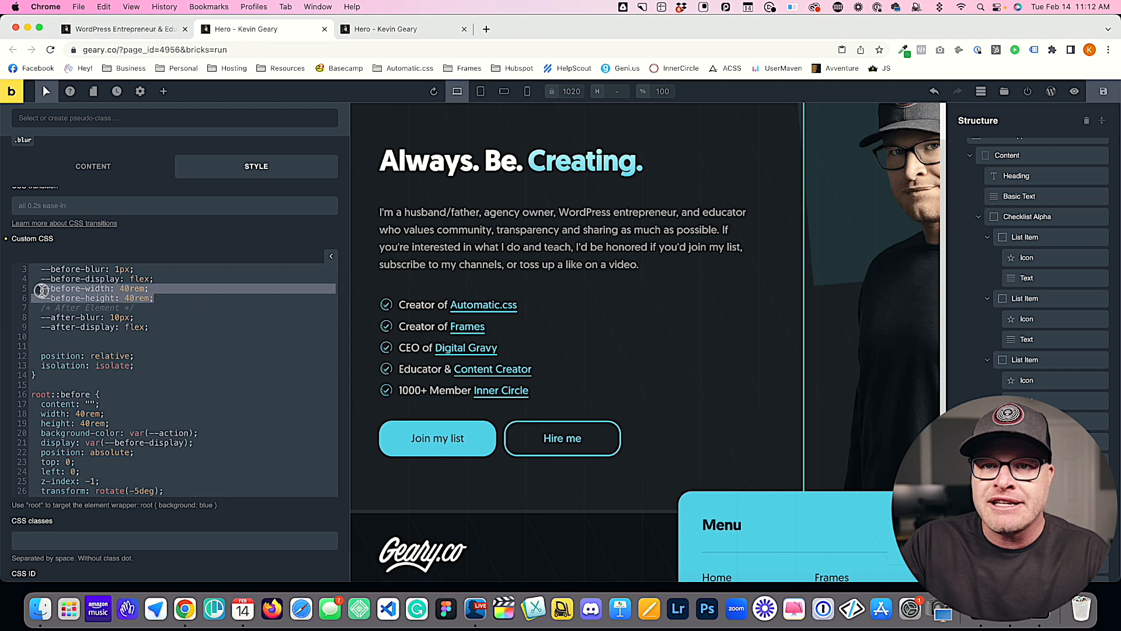
key(cmd+c)
click(162, 323)
key(Return)
key(cmd+v)
double_click(72, 337)
text(after)
double_click(64, 346)
text(after)
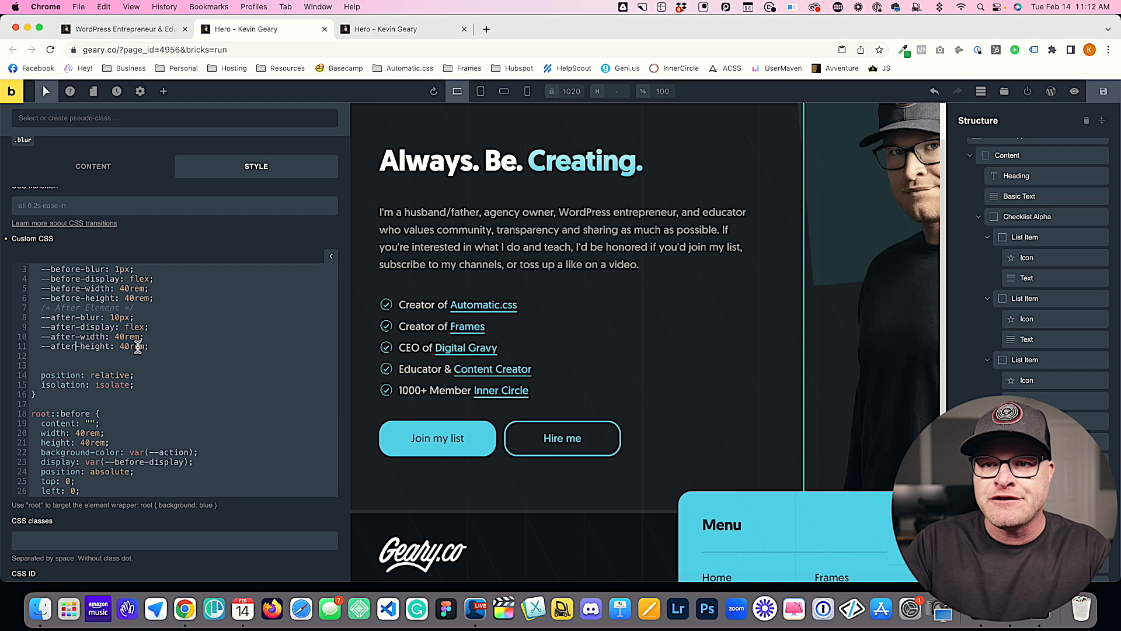
Step: Replace the fixed width in the root::before rule with var(--before-width)
scroll(161, 360, down, 3)
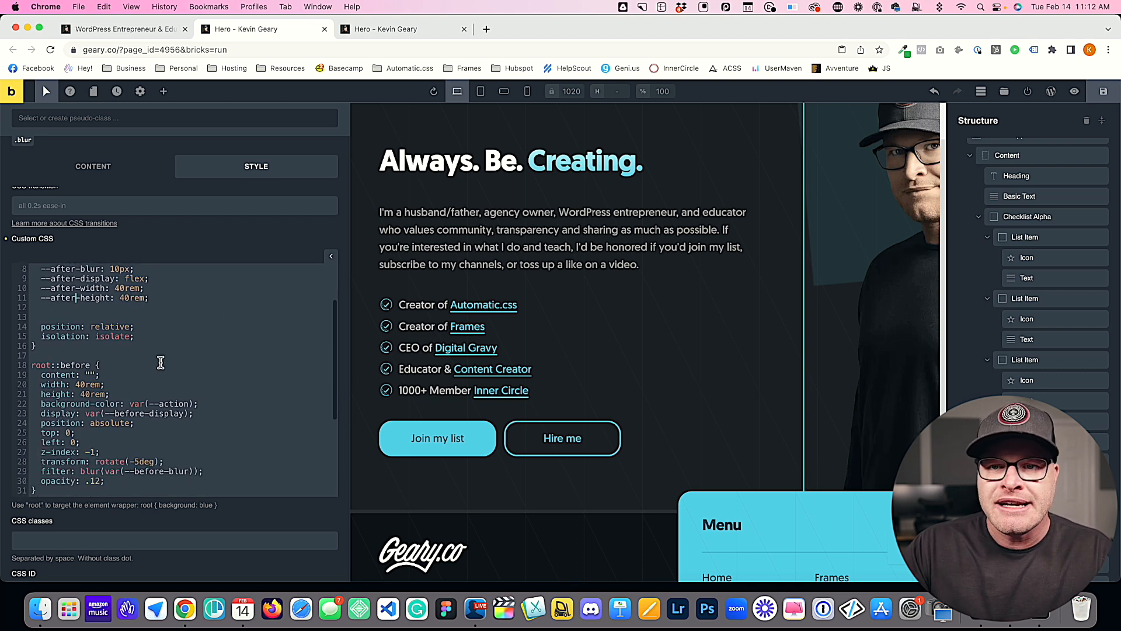
scroll(160, 361, up, 2)
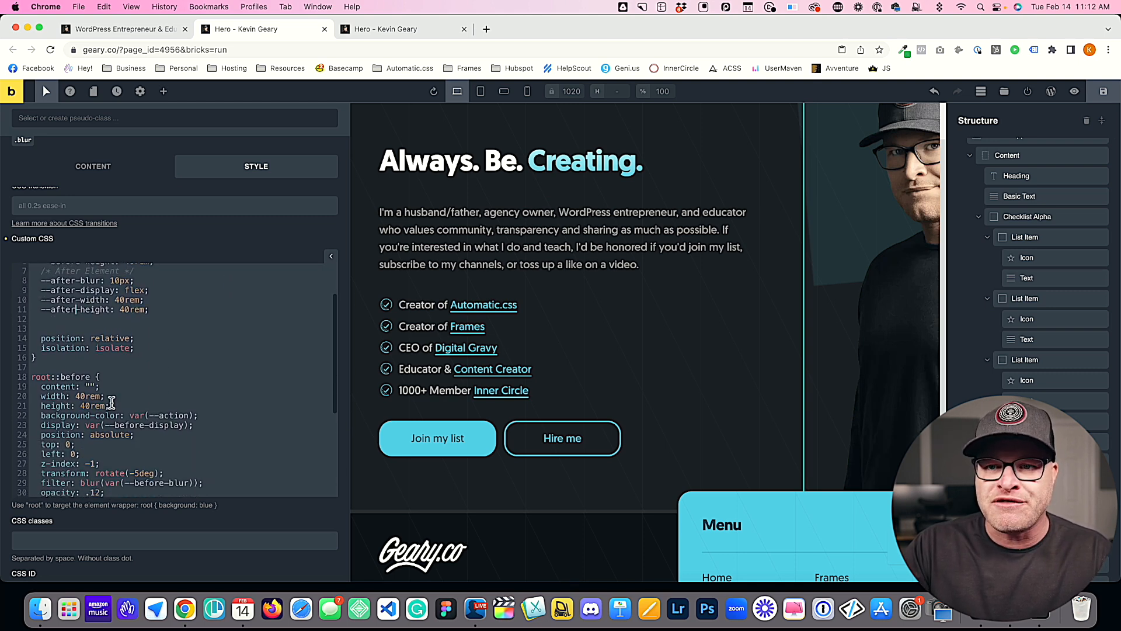
drag(100, 396, 77, 397)
key(BackSpace)
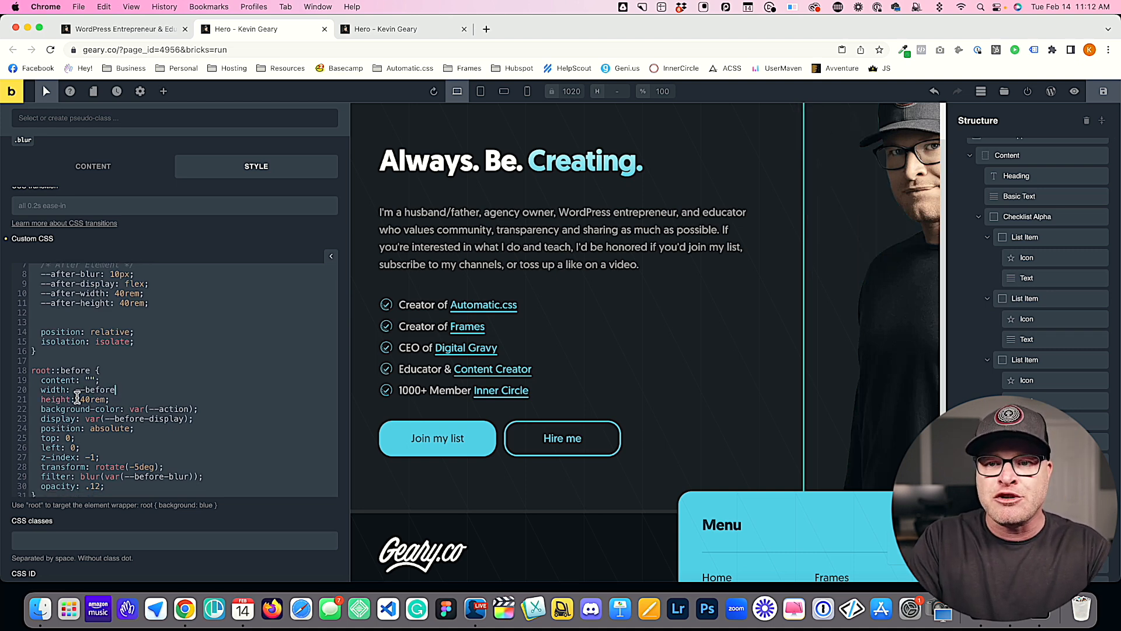
text(--before-width);)
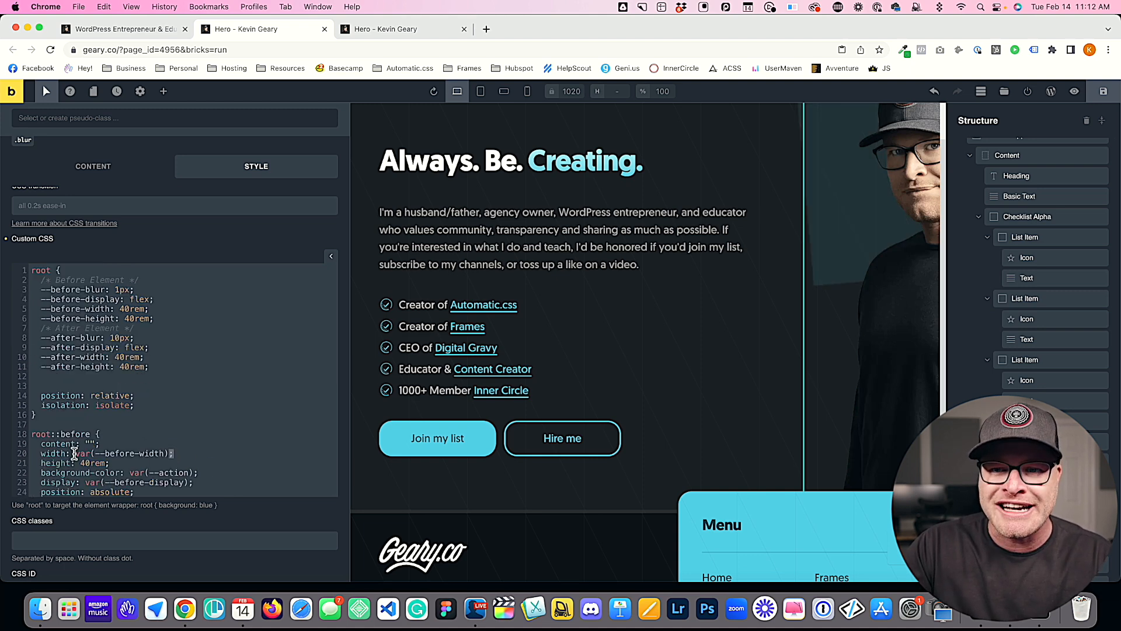
Step: Replace the fixed height in the root::before rule with var(--before-height)
drag(75, 454, 172, 454)
scroll(222, 441, down, 3)
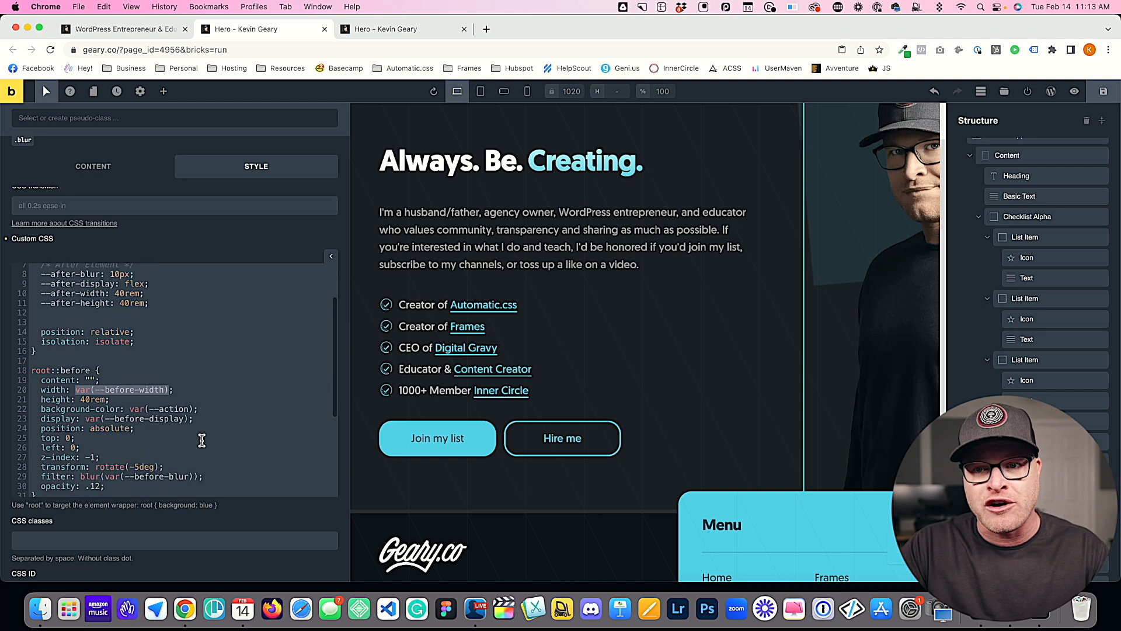
click(113, 399)
drag(113, 399, 80, 400)
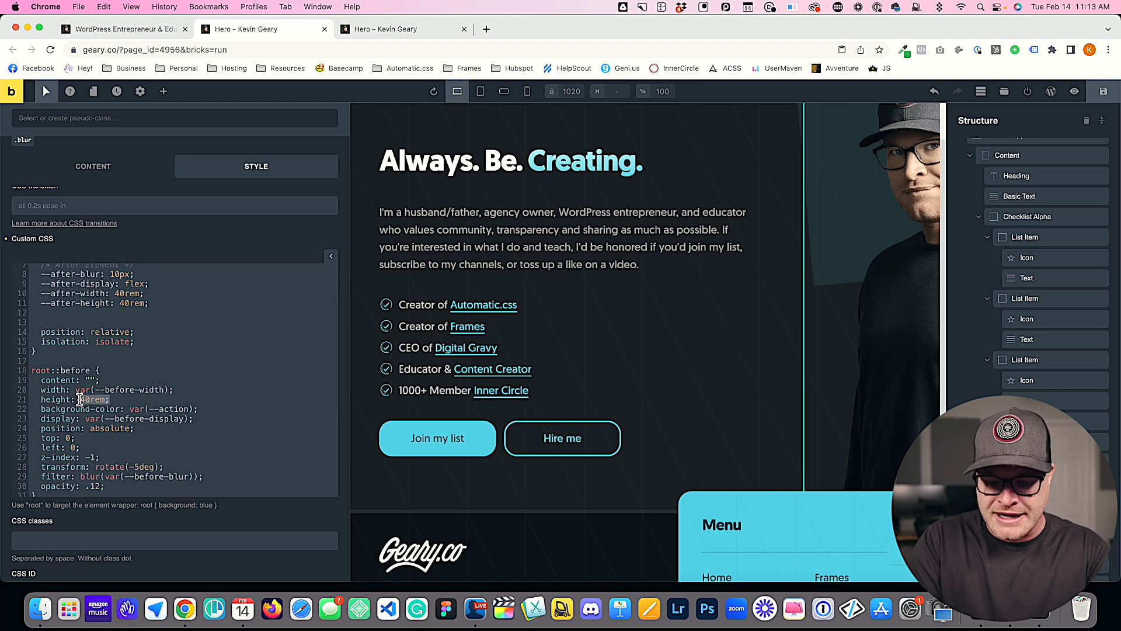
text(--before-height);)
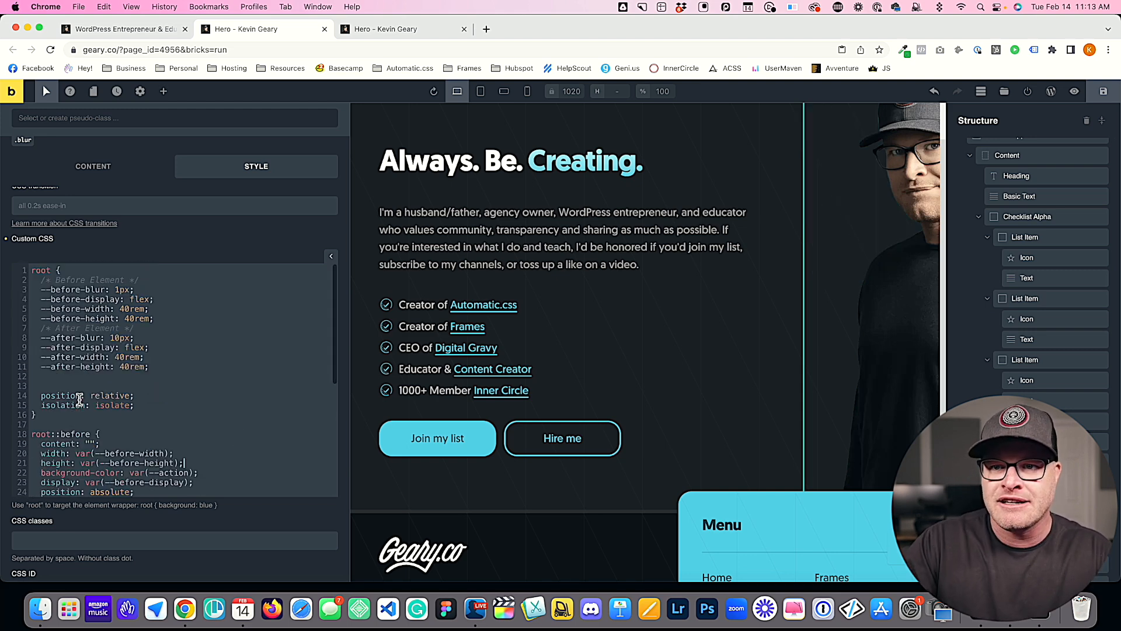
Step: Replace the fixed width and height in the root::after rule with var(--after-width) and var(--after-height)
scroll(150, 397, down, 3)
scroll(170, 393, down, 2)
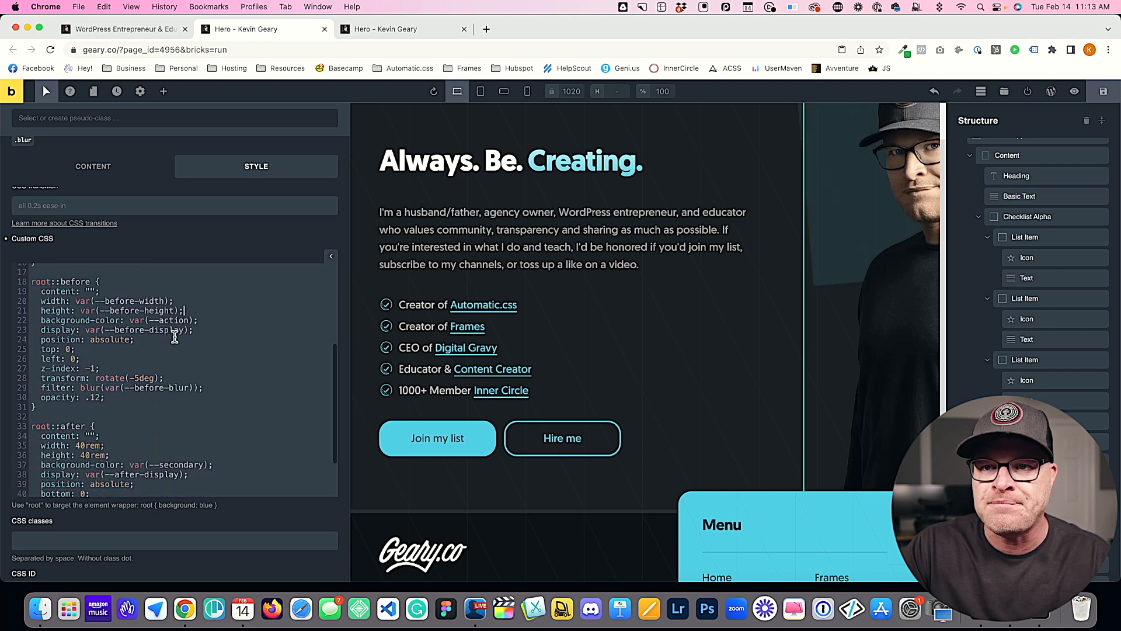
drag(185, 310, 93, 311)
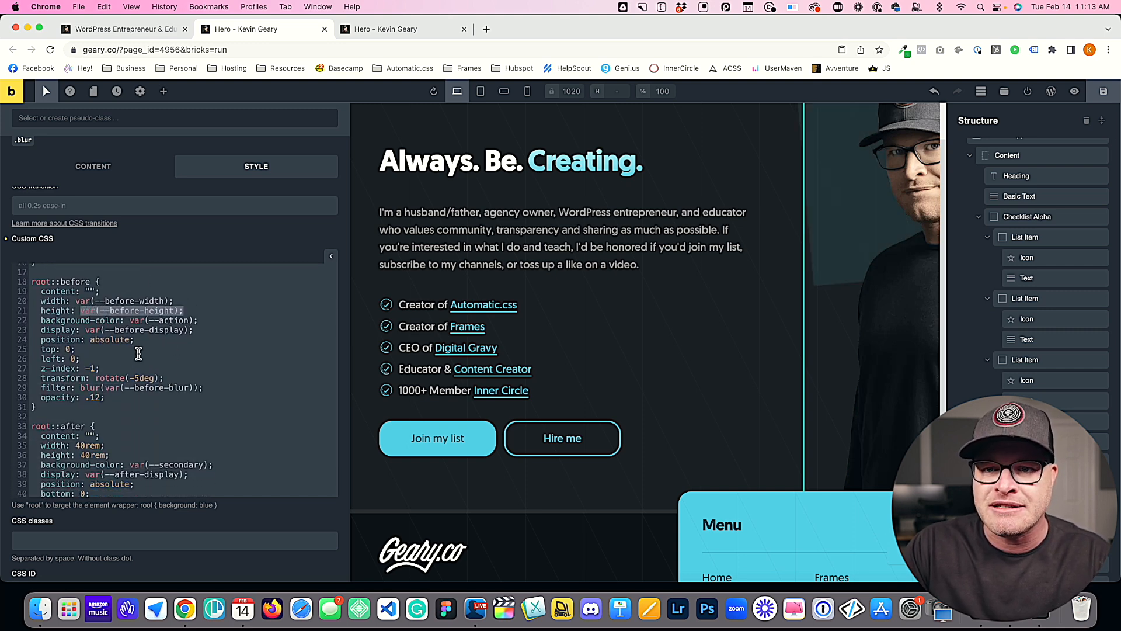
drag(110, 455, 76, 446)
key(cmd+v)
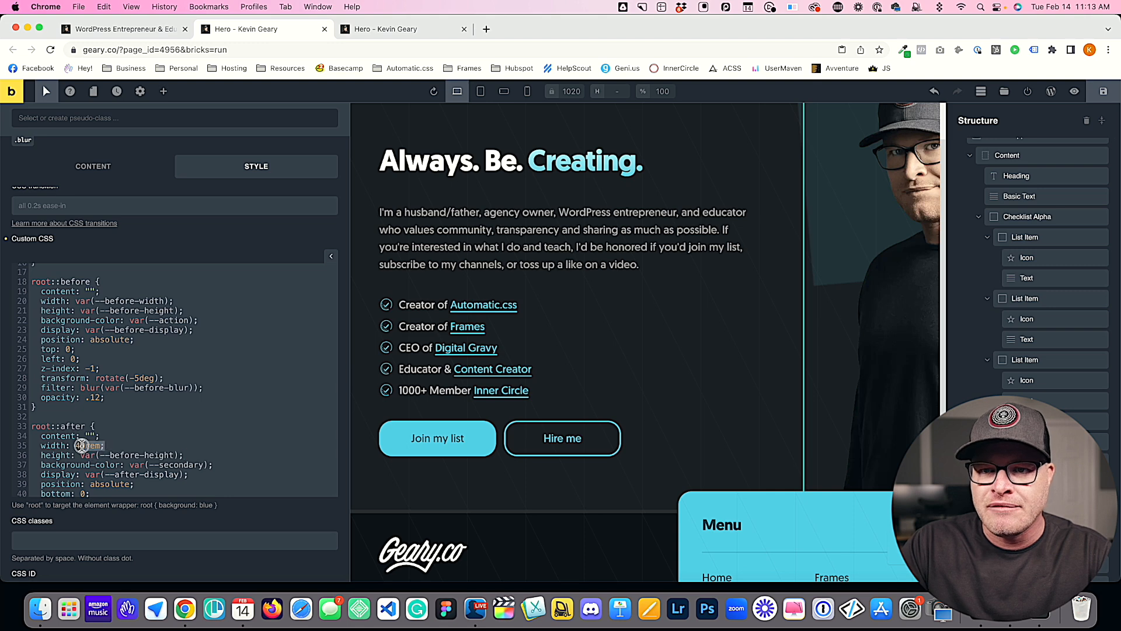
key(cmd+v)
double_click(119, 445)
text(after)
double_click(131, 456)
text(after)
double_click(151, 446)
text(width)
Step: Insert a blank line between the before variables and the After Element comment in the root rule
scroll(207, 430, down, 3)
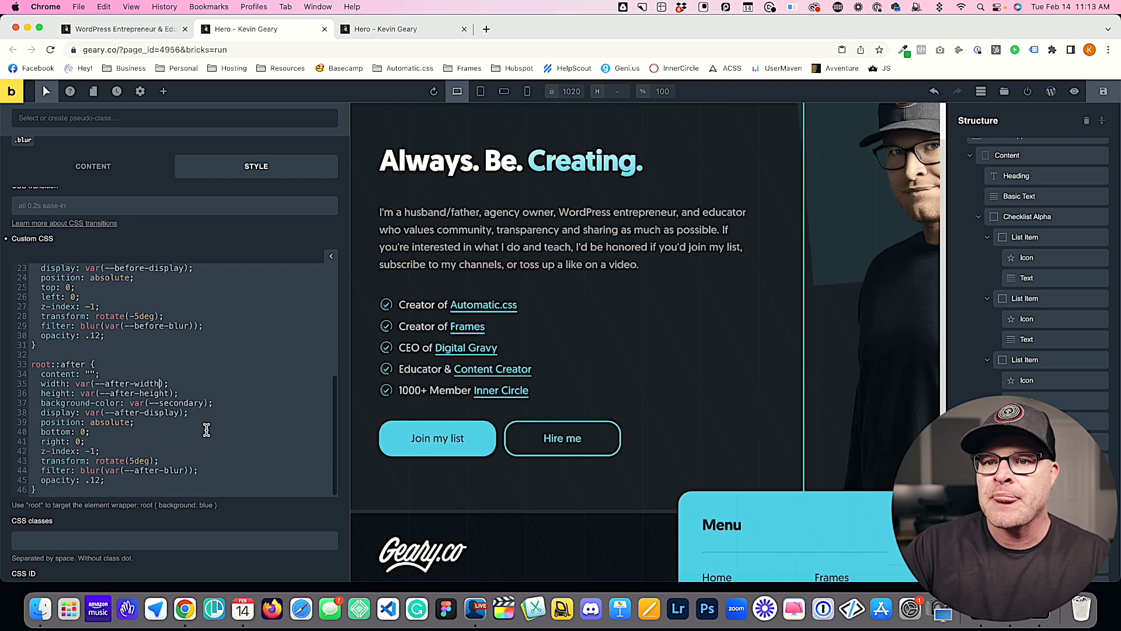
scroll(143, 396, up, 1)
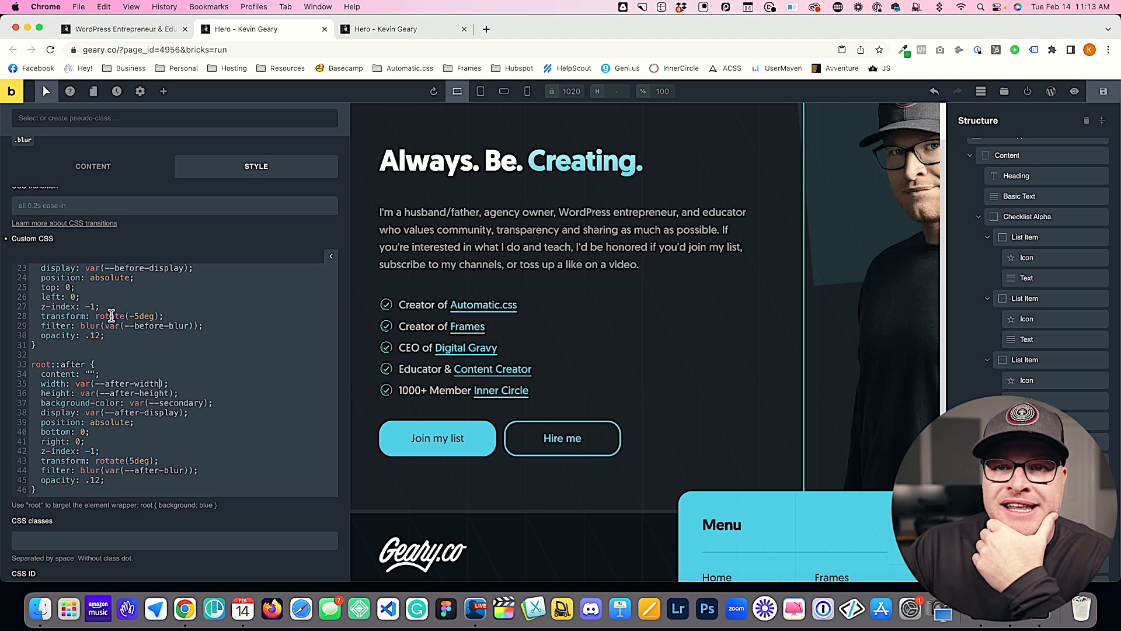
scroll(117, 327, up, 8)
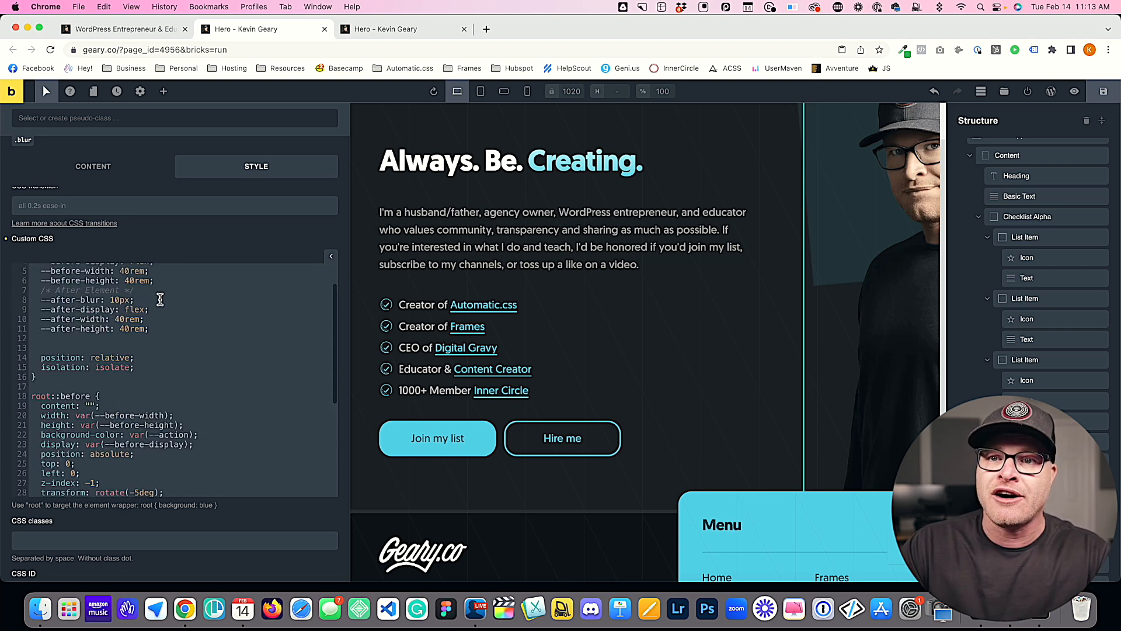
click(166, 319)
key(Return)
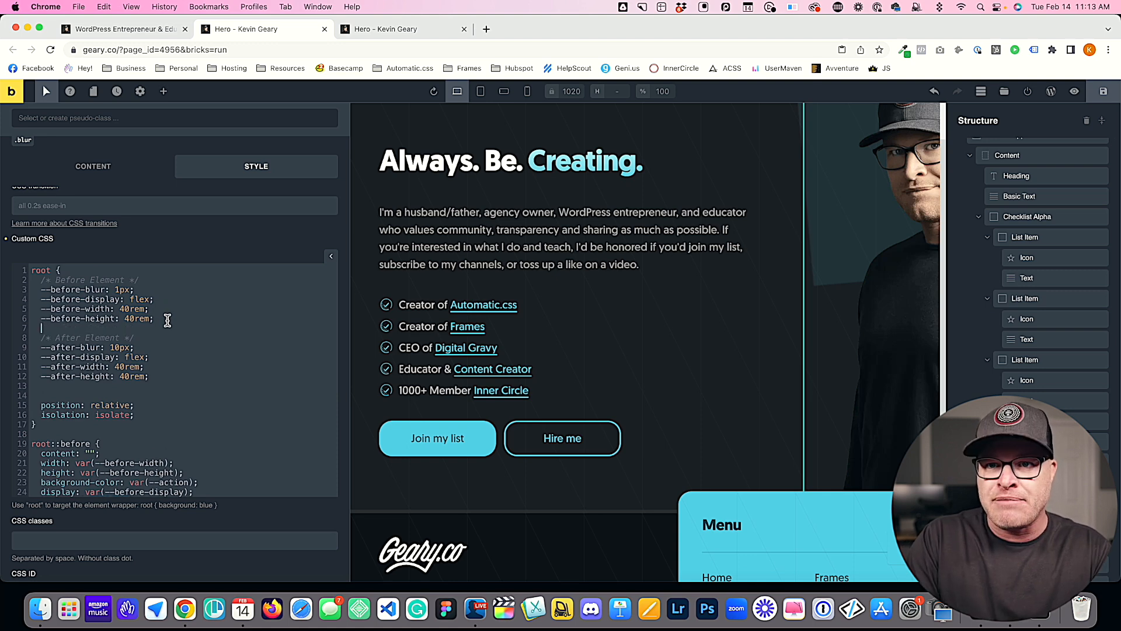
key(BackSpace)
key(Return)
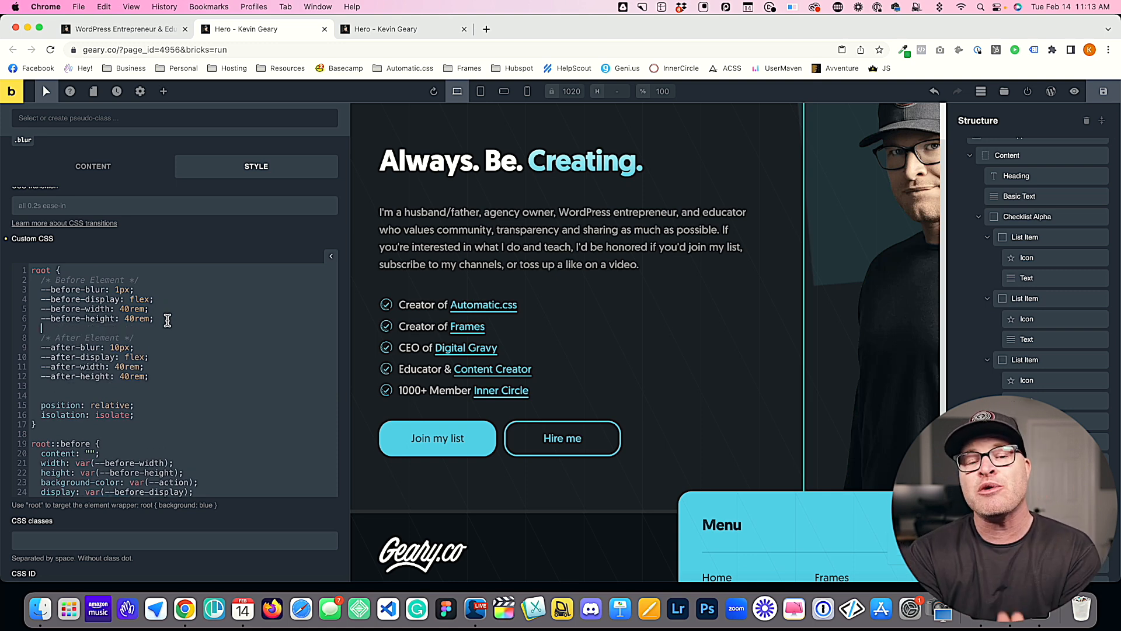
Step: Add right: auto; and bottom: auto; between the top and left offsets in the root::before rule
scroll(114, 345, down, 5)
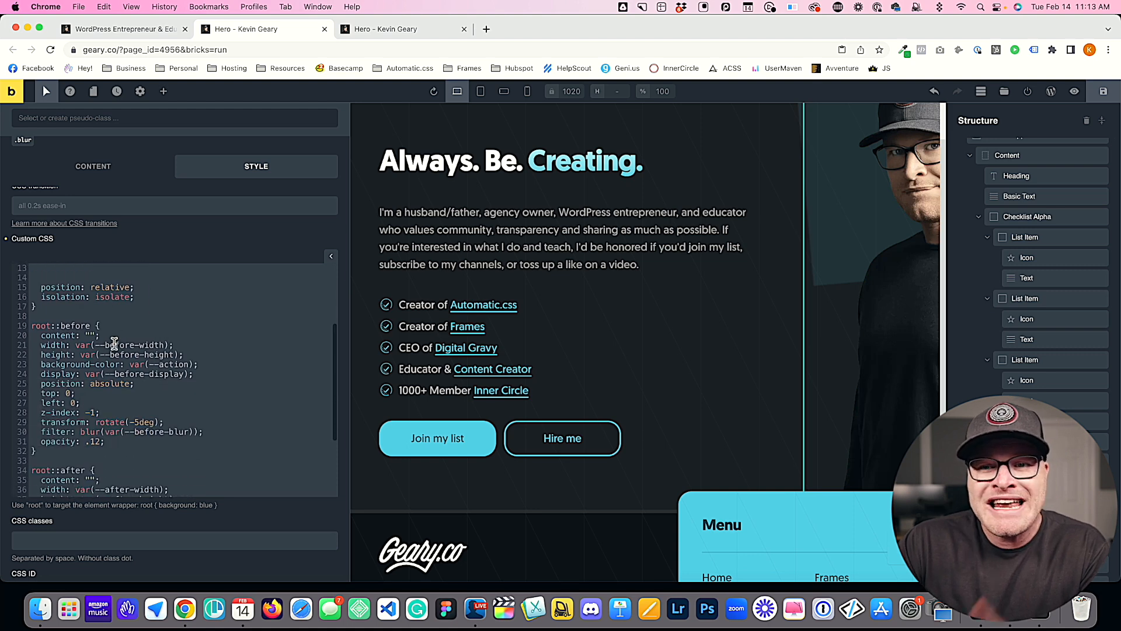
drag(89, 403, 41, 393)
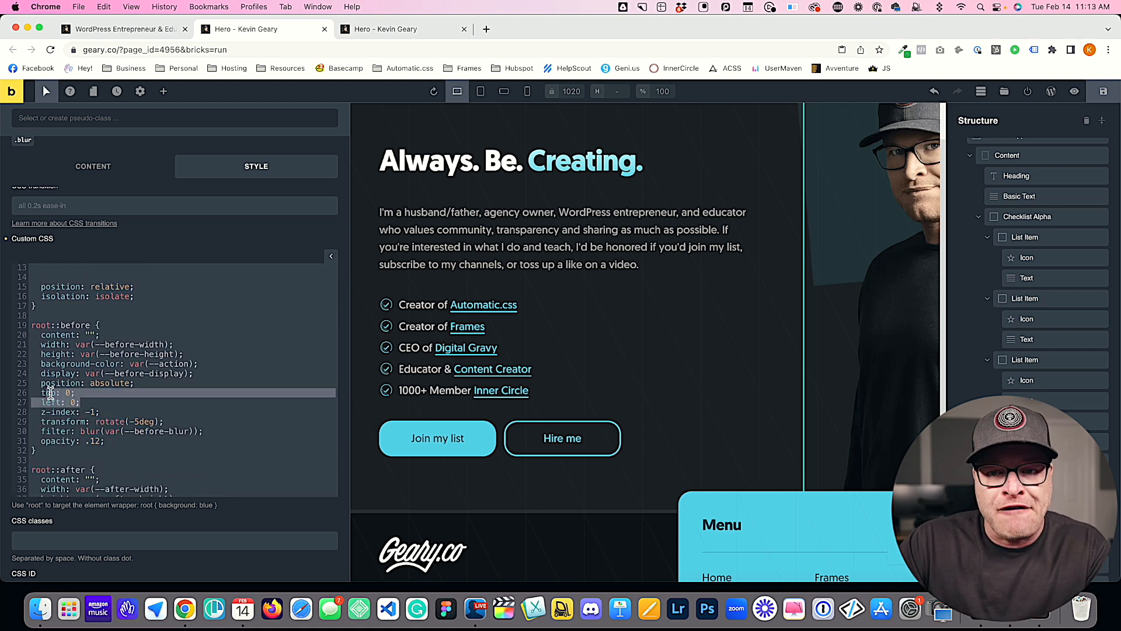
scroll(48, 393, down, 5)
drag(87, 441, 62, 441)
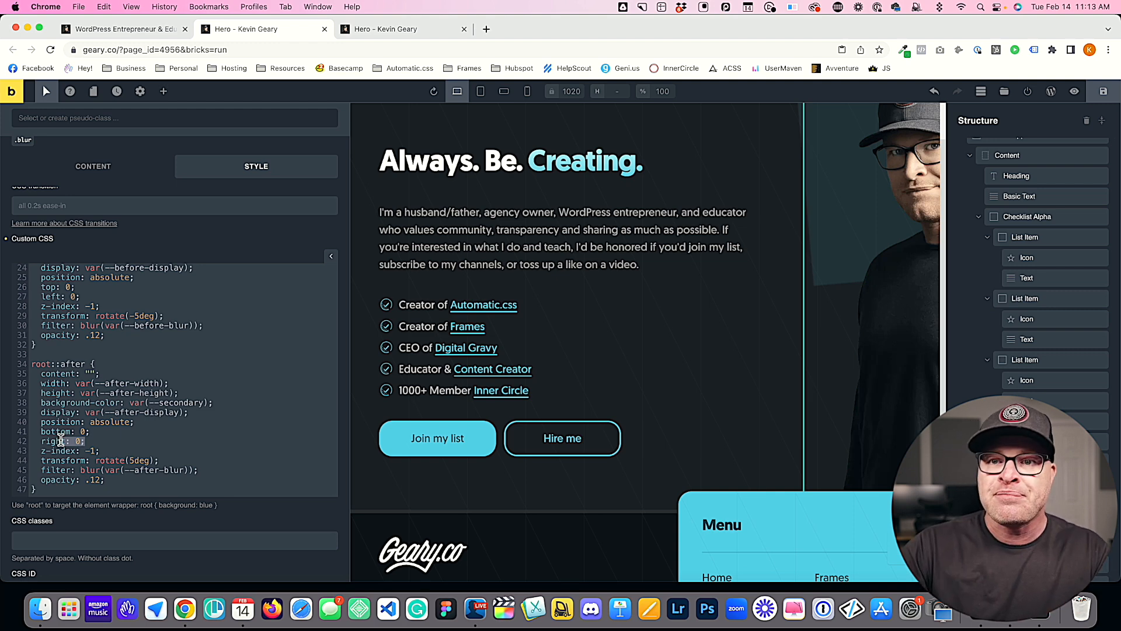
click(100, 434)
click(118, 294)
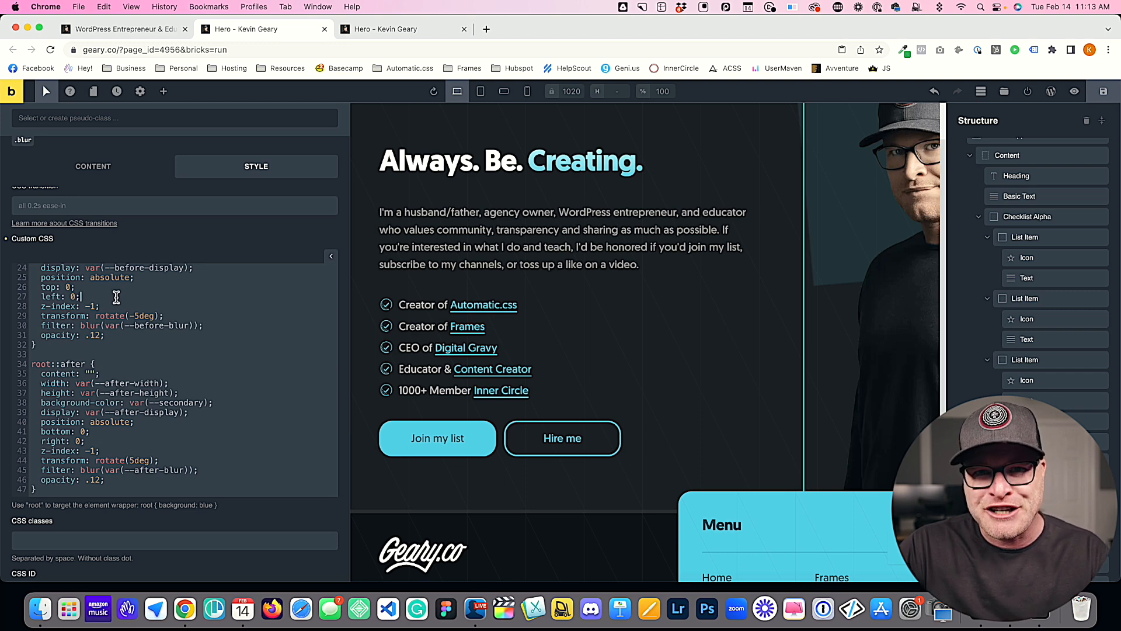
click(109, 293)
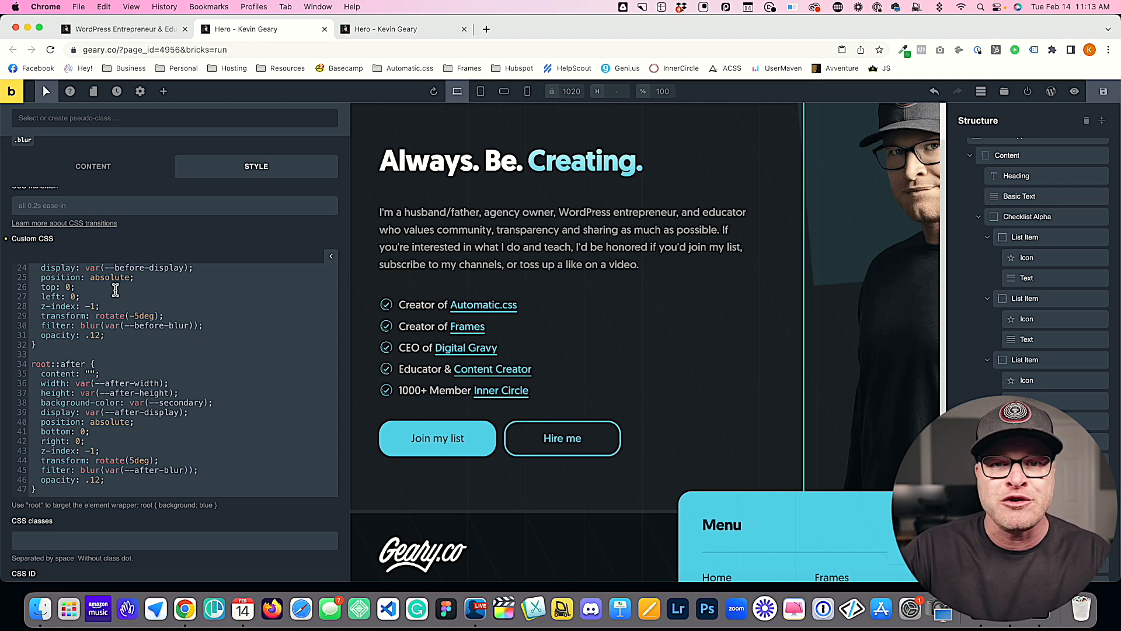
key(Return)
text(right: auto;)
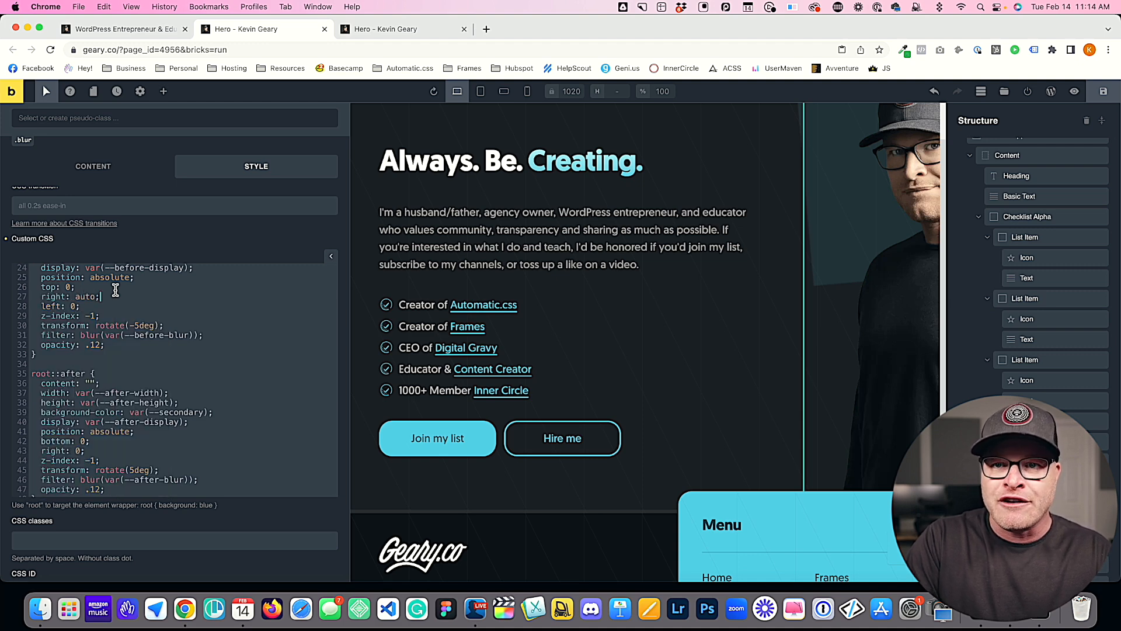
key(Return)
text(bottom: auto;)
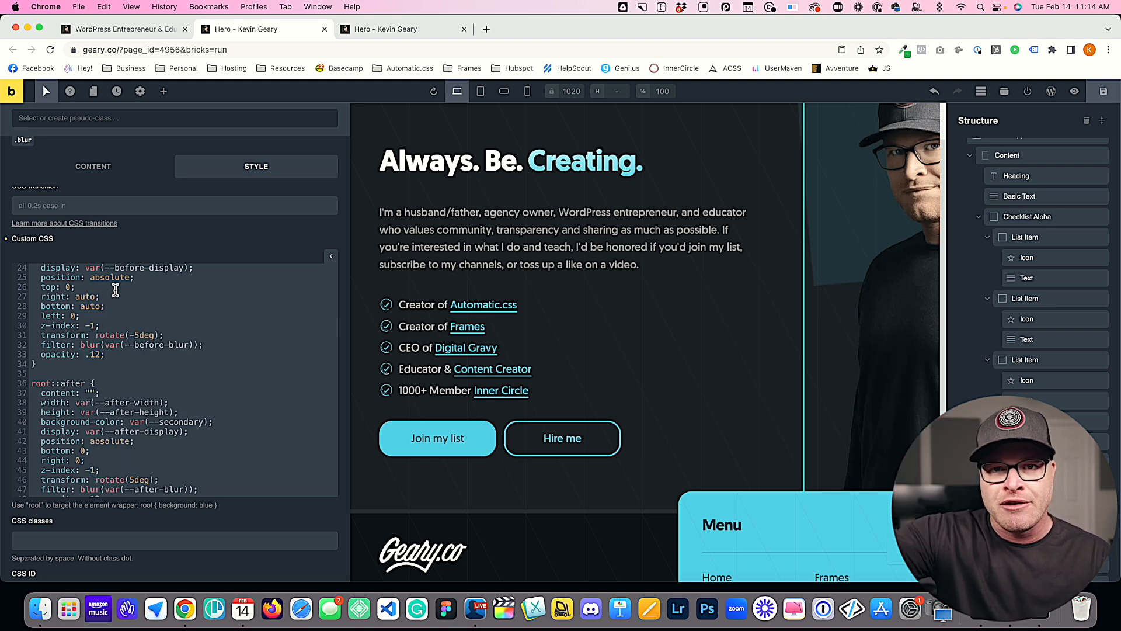
click(59, 318)
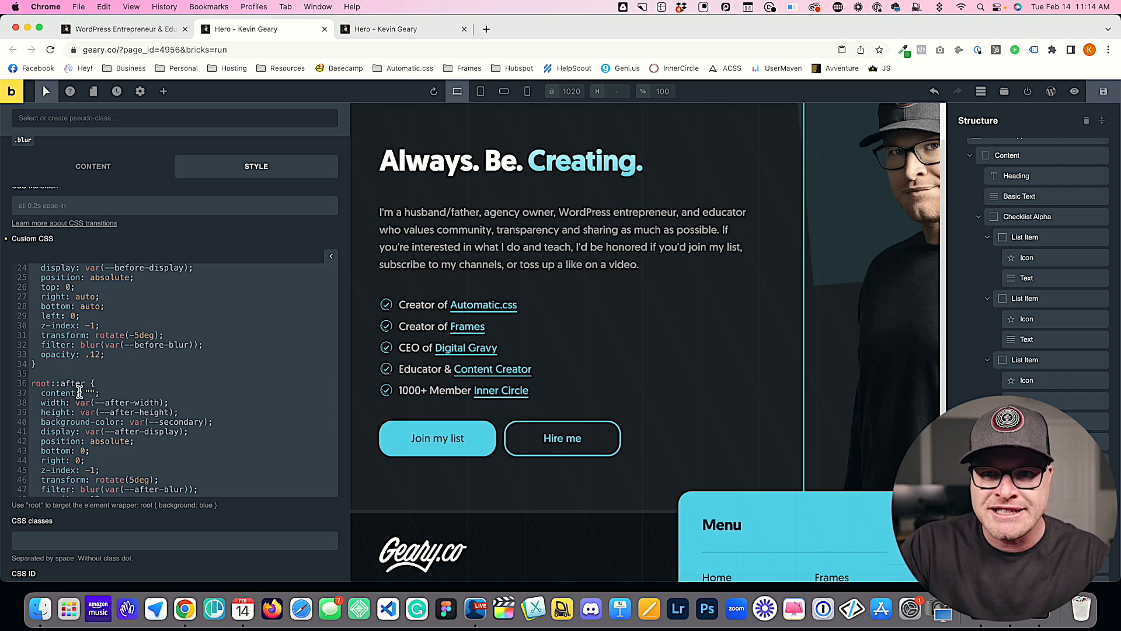
drag(79, 316, 42, 288)
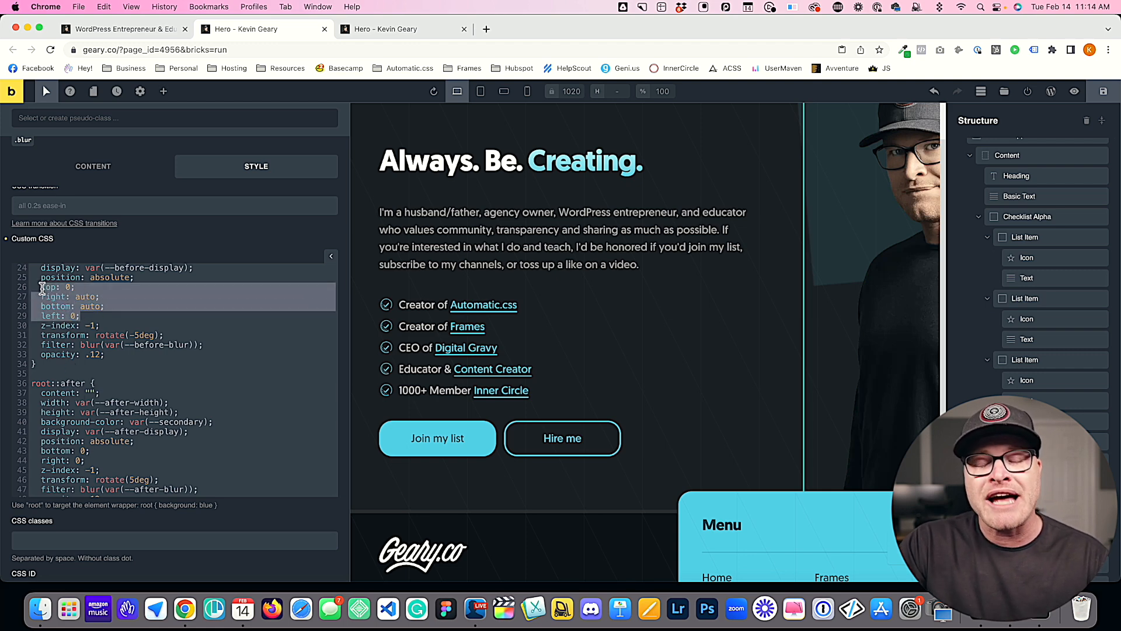
click(72, 288)
click(86, 299)
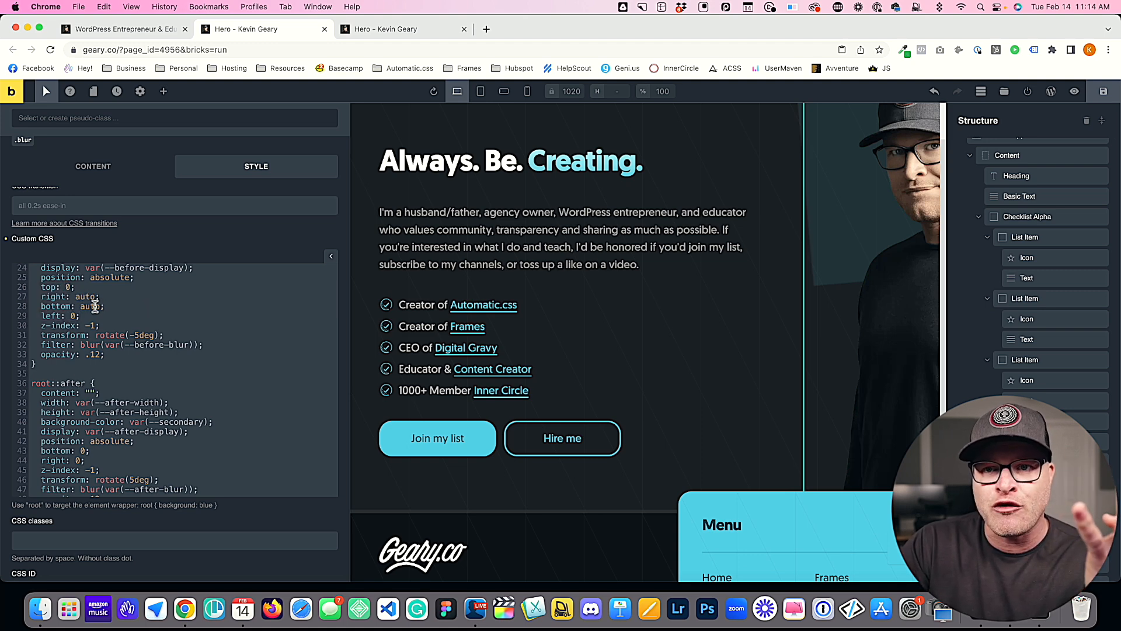
click(99, 306)
click(71, 315)
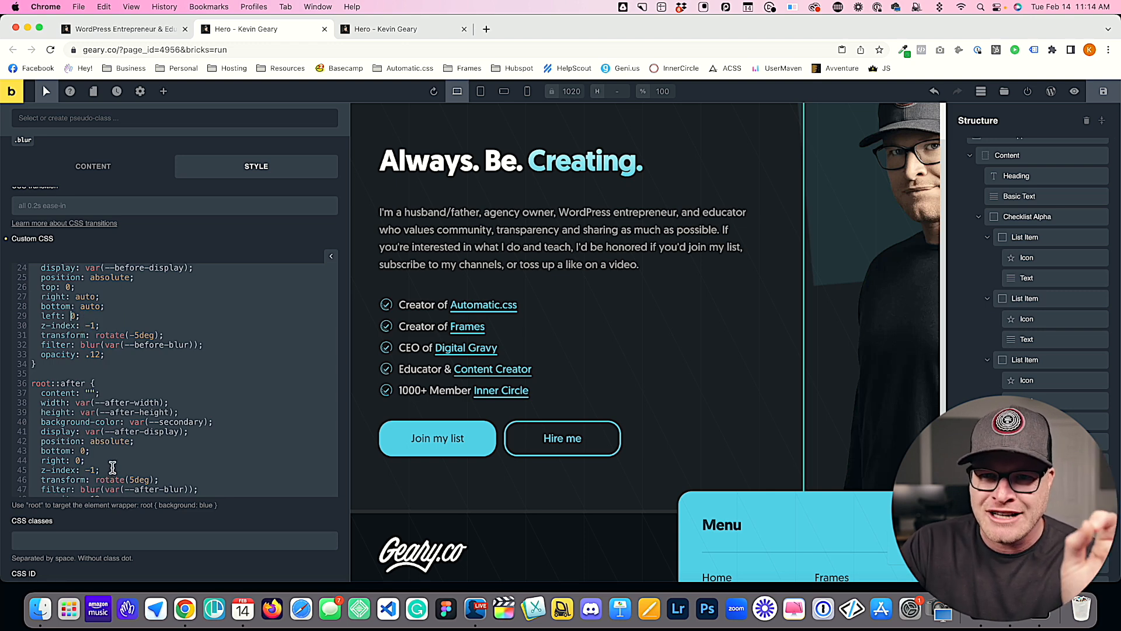
Step: Replace the top, right, bottom and left offsets in the root::before rule with inset: 0 auto auto 0;
drag(87, 315, 41, 287)
key(BackSpace)
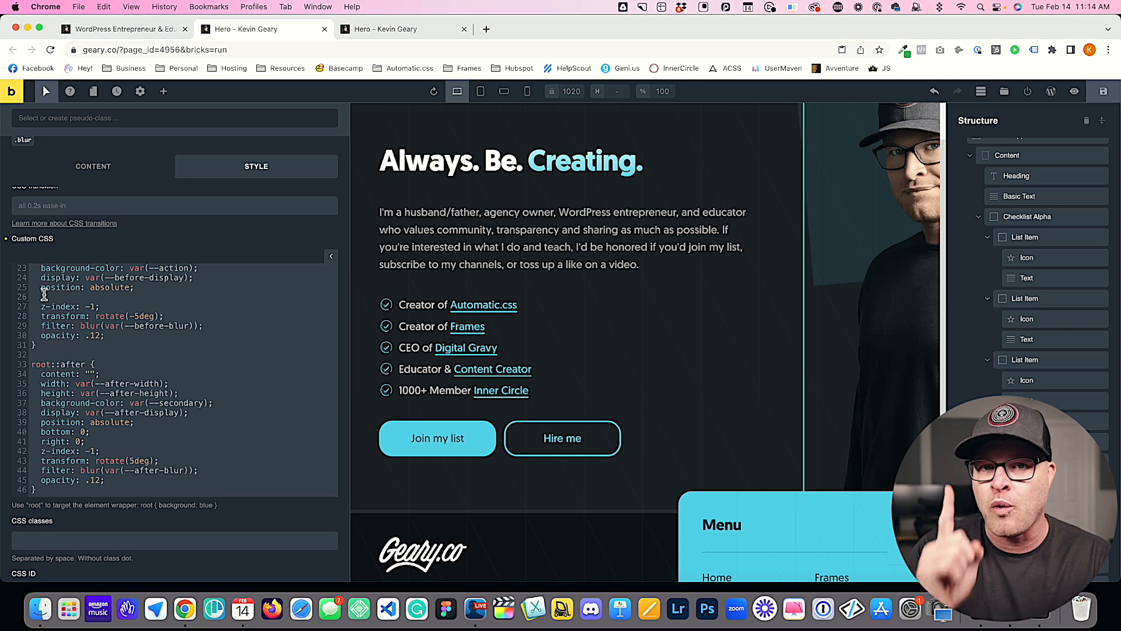
text(inset:)
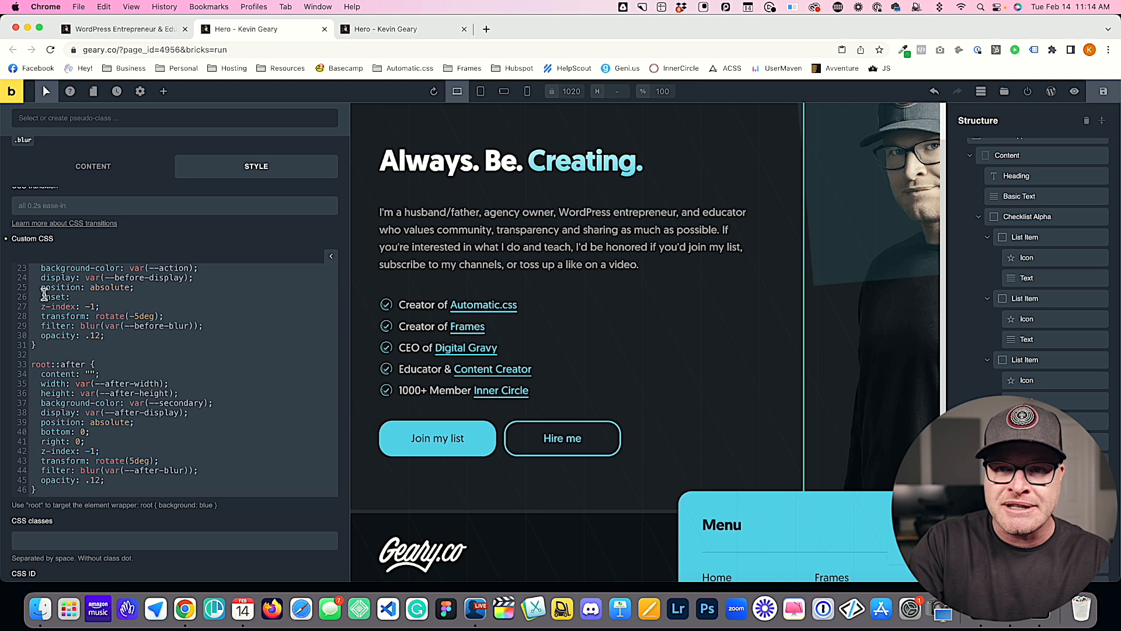
text(auto )
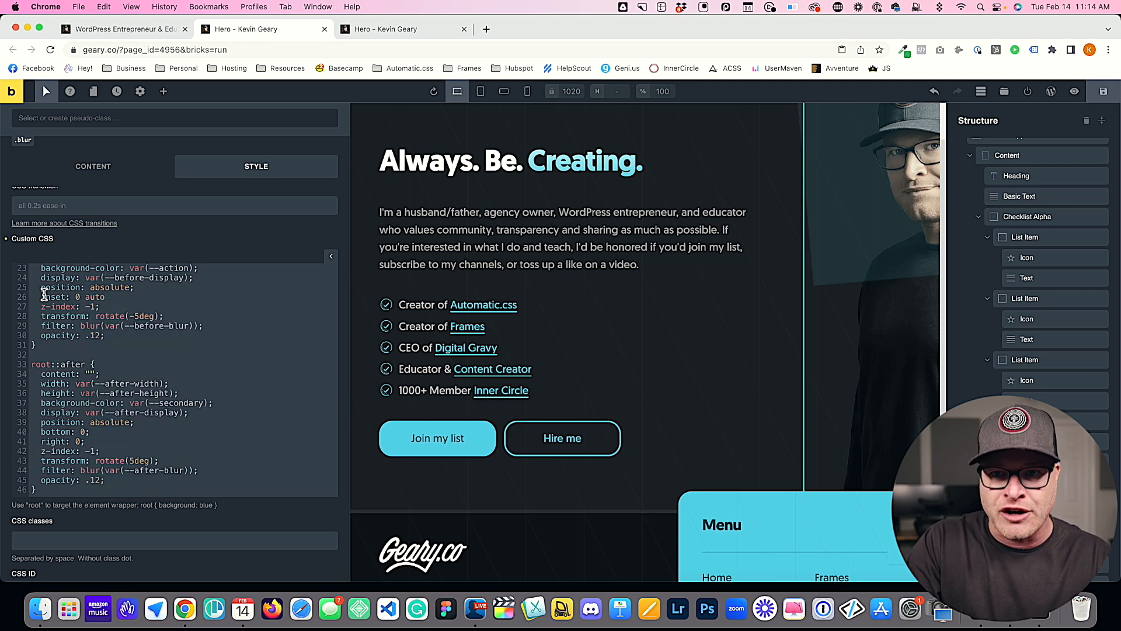
text(auto 0;)
Step: Add --before-inset: 0 auto auto 0; below --before-height in the root rule's Before Element variables
drag(159, 297, 86, 299)
scroll(107, 391, up, 5)
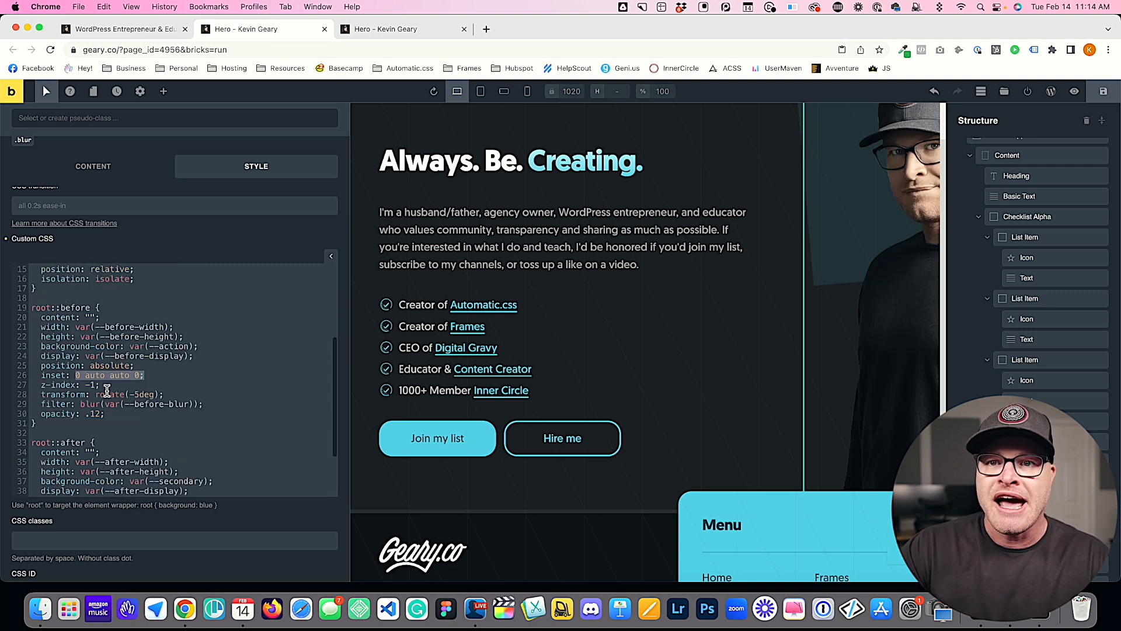
click(170, 302)
key(Return)
text(--before-inset: 0 auto auto 0;)
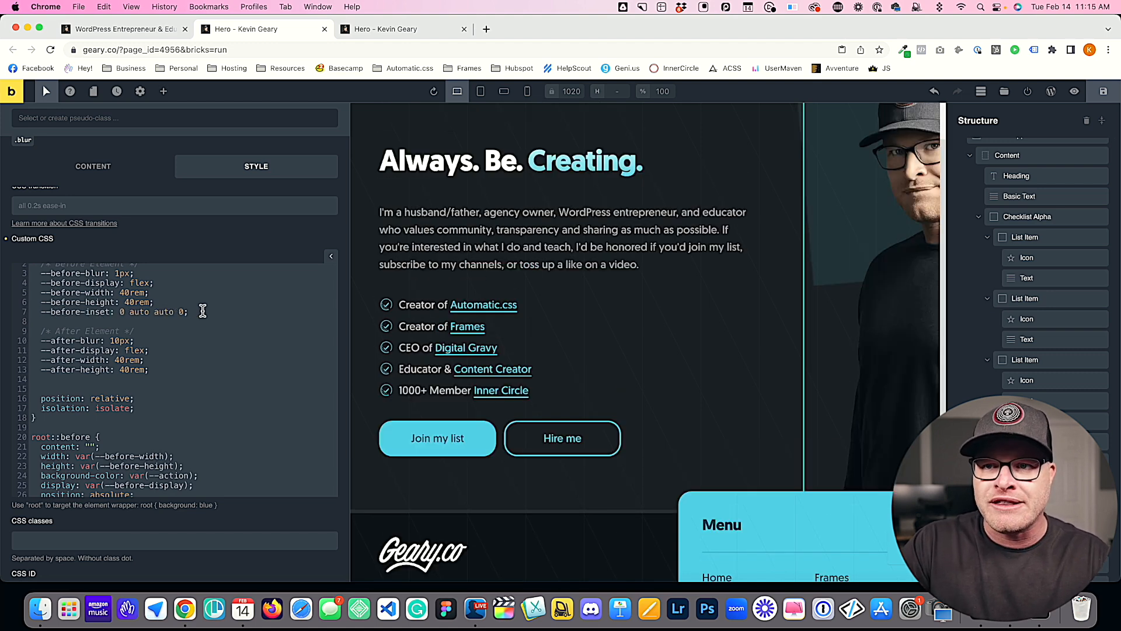
Step: Copy the --before-inset line to below --after-height and rename the copy --after-inset
drag(202, 311, 33, 309)
key(super+c)
click(162, 371)
key(Return)
key(super+v)
double_click(61, 379)
text(after)
Step: Change the value of --after-inset to auto 0 0 auto
click(119, 380)
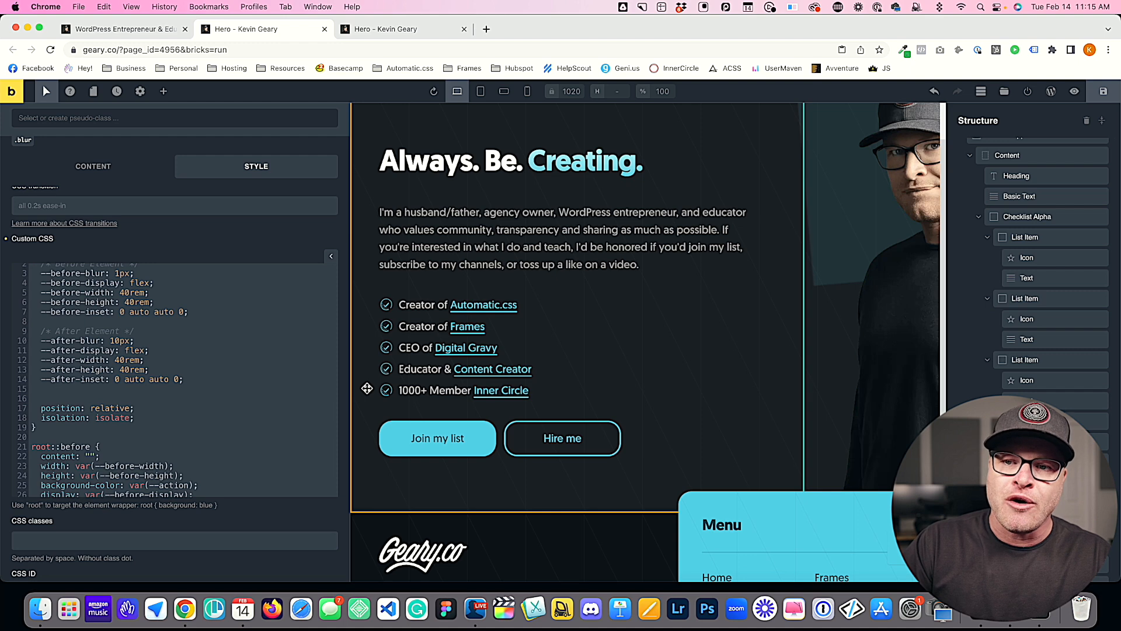
key(BackSpace)
text(auto)
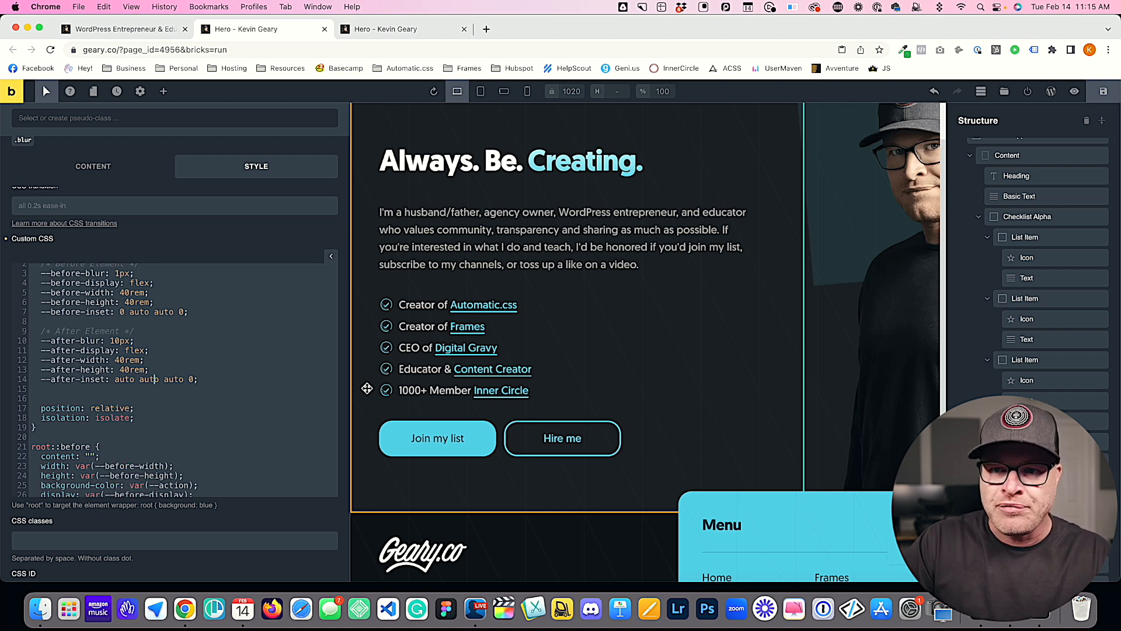
key(BackSpace)
key(BackSpace)
key(BackSpace)
key(Right)
key(Right)
key(Right)
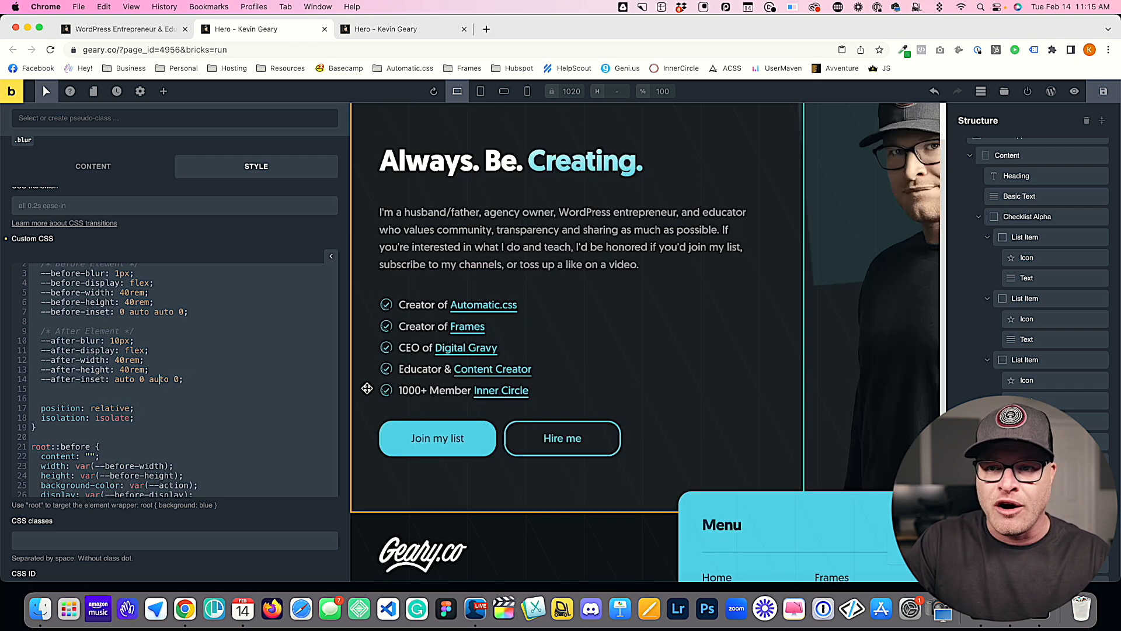
key(BackSpace)
key(BackSpace)
key(BackSpace)
key(BackSpace)
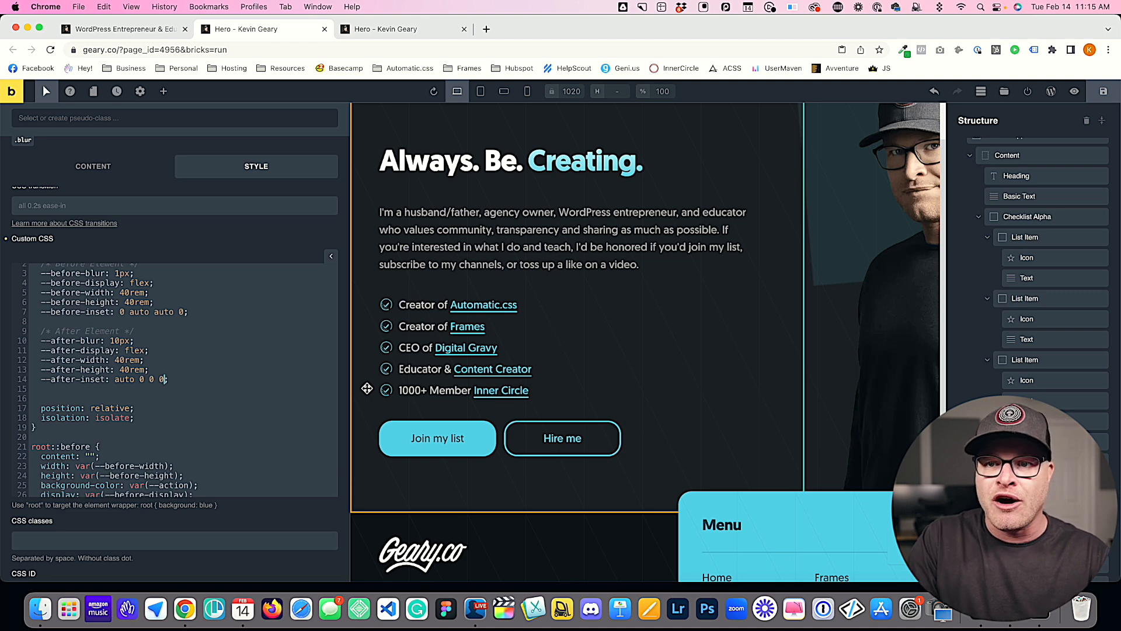
key(Right)
key(Right)
key(BackSpace)
text(auto)
Step: Replace the fixed inset value in the root::before rule with var(--before-inset)
scroll(147, 348, down, 6)
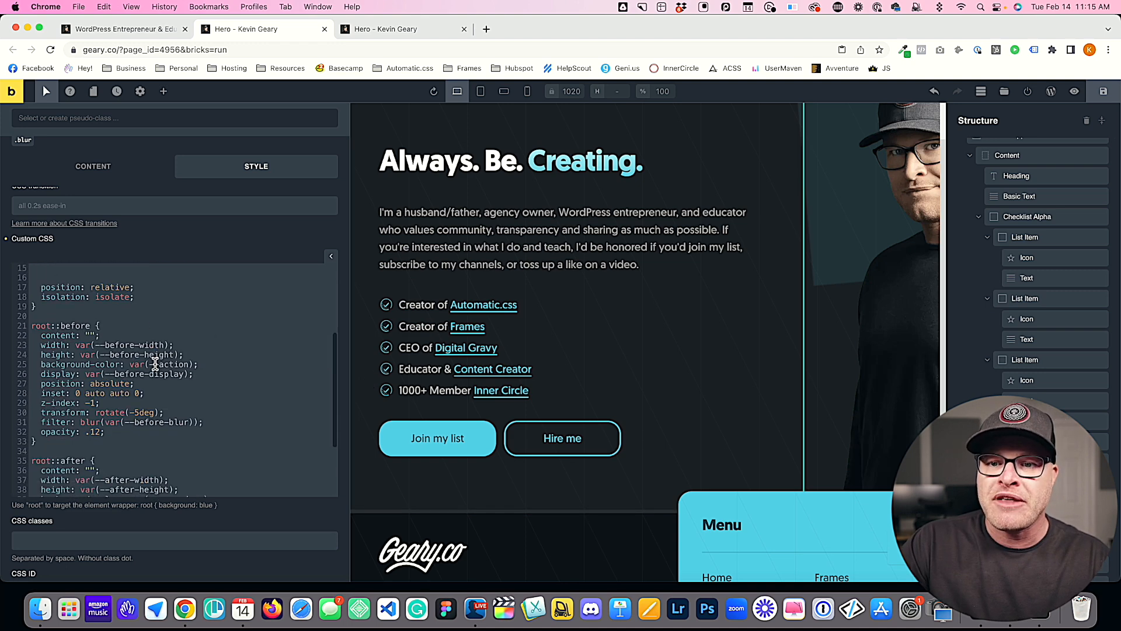
drag(135, 325, 73, 328)
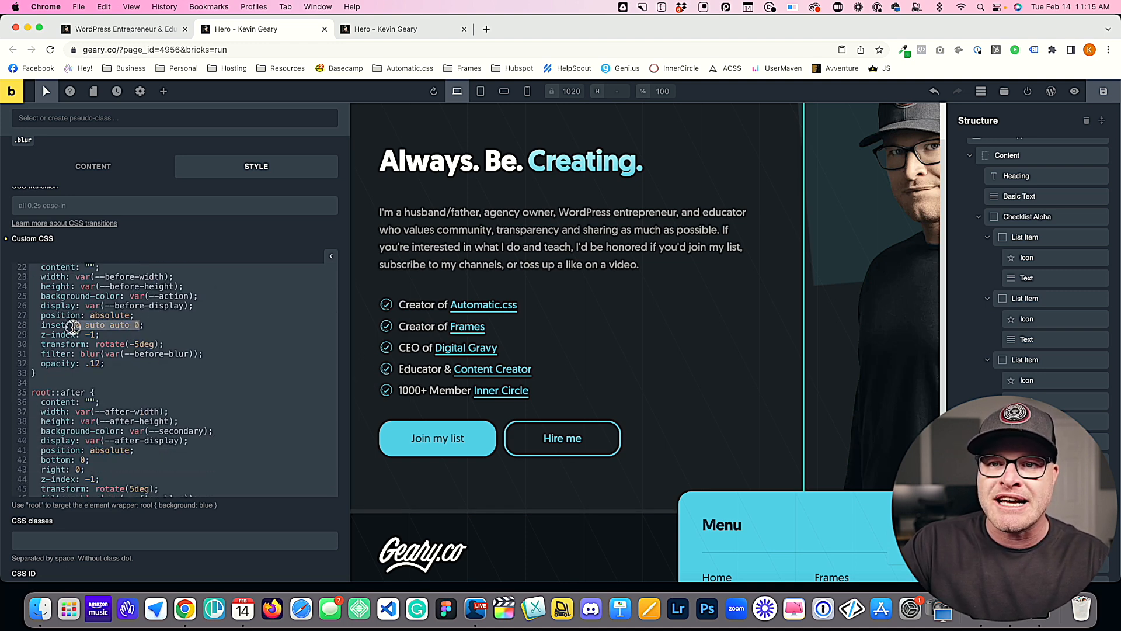
click(205, 318)
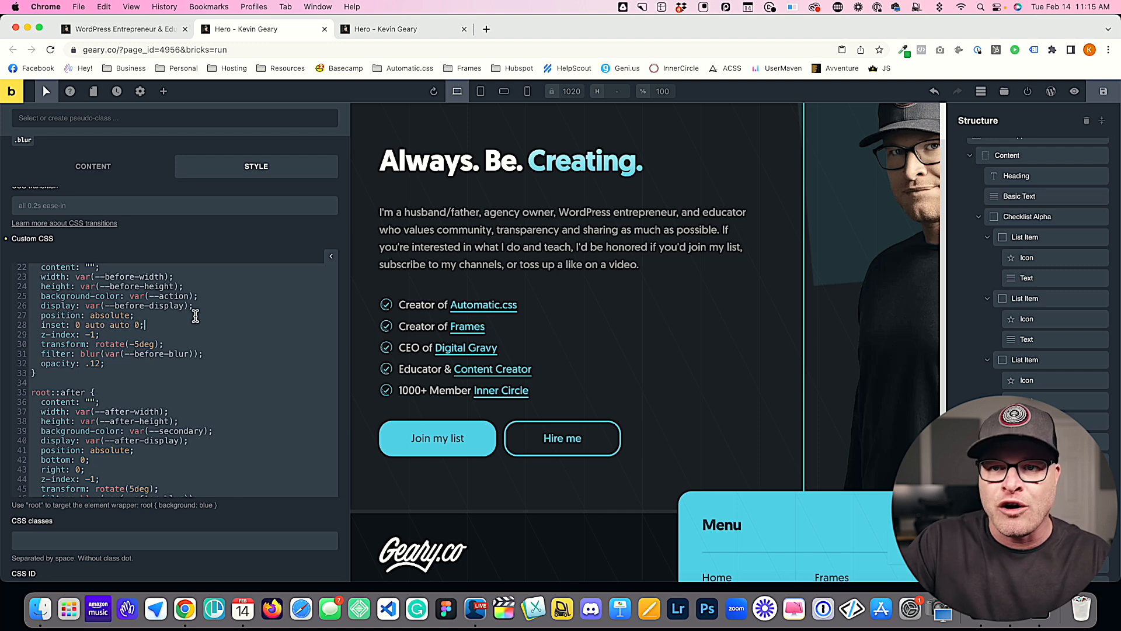
drag(148, 325, 84, 325)
text(--before-i)
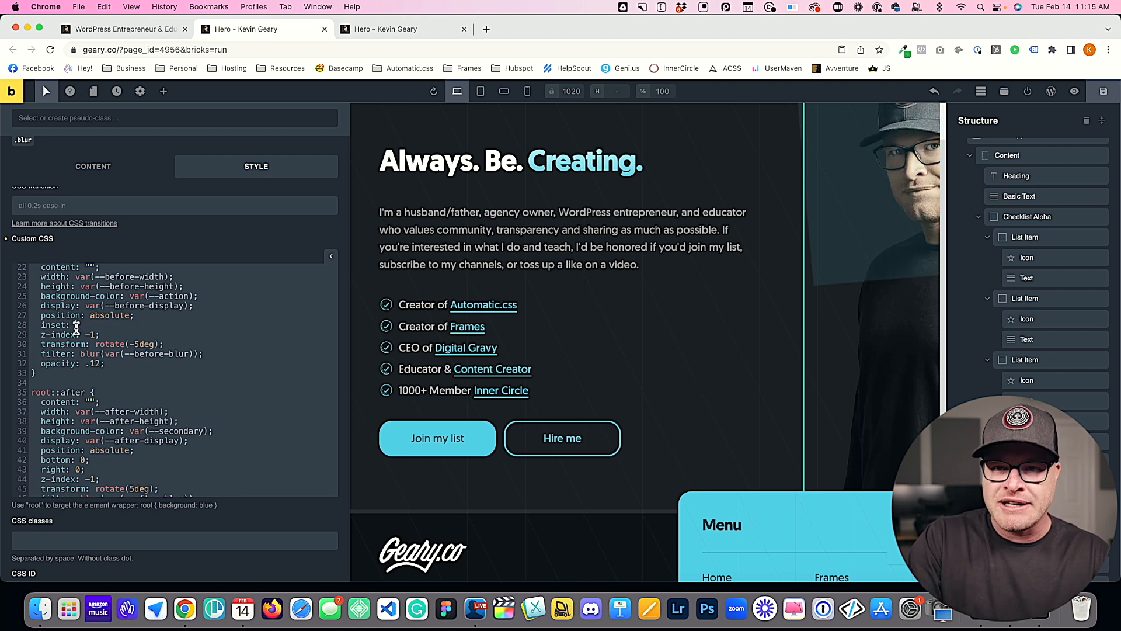
text(nset);)
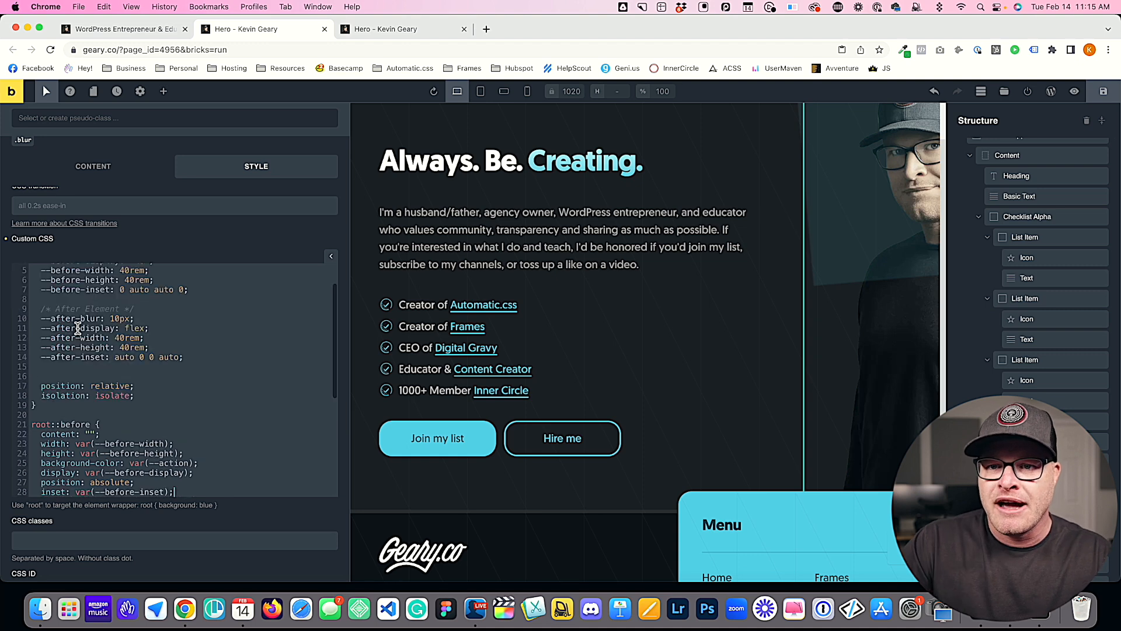
Step: Replace the bottom and right offsets in the root::after rule with inset: var(--after-inset);
scroll(76, 328, down, 3)
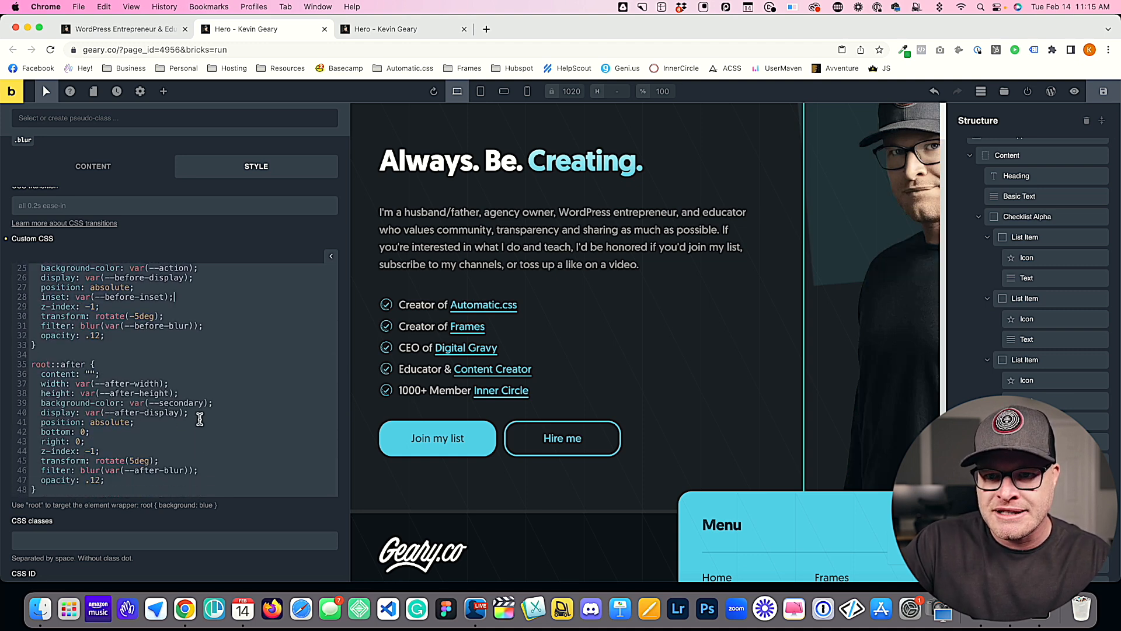
drag(96, 442, 42, 432)
text(inset: var(--)
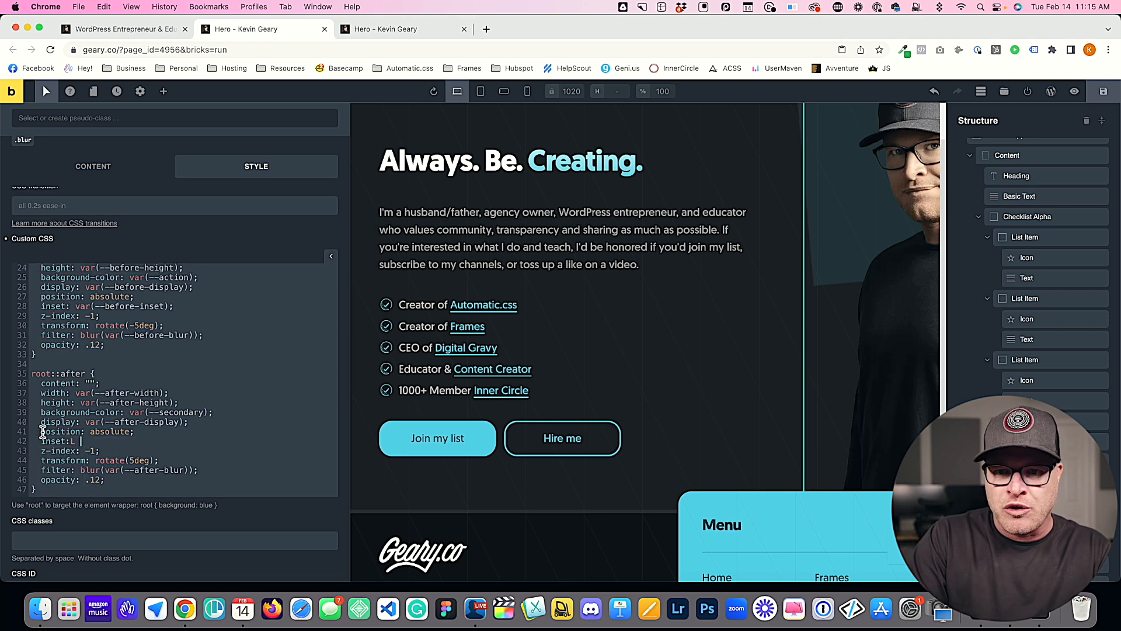
text(after-inset);)
scroll(91, 431, down, 2)
drag(164, 441, 90, 441)
click(259, 403)
Step: Save the page and check the hero's blur shapes on the front-end preview
click(1103, 91)
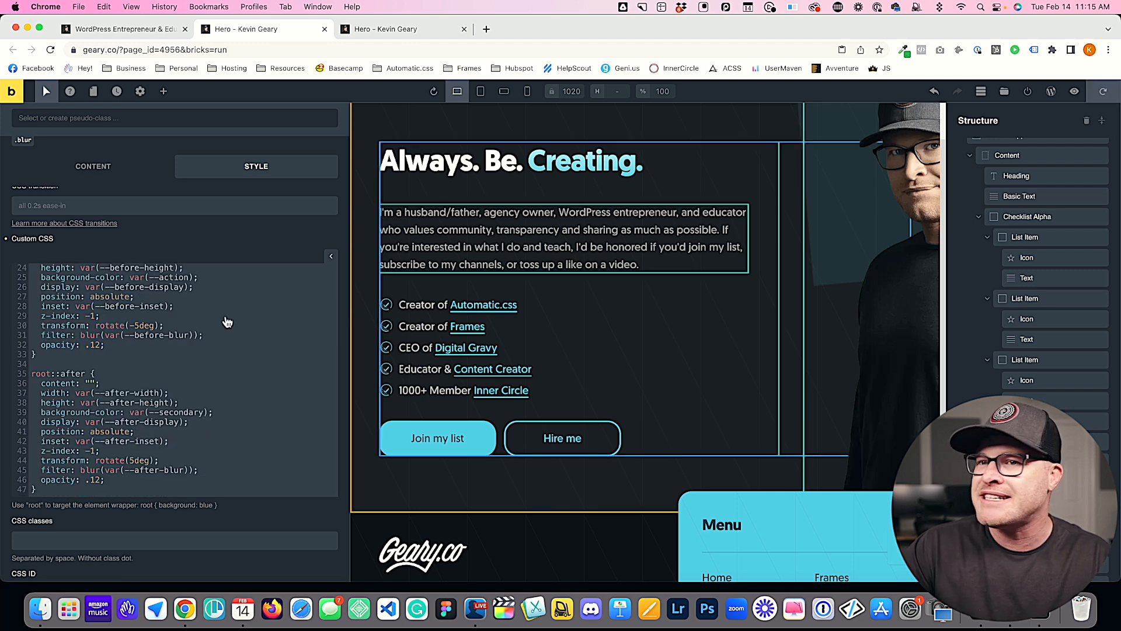
click(375, 29)
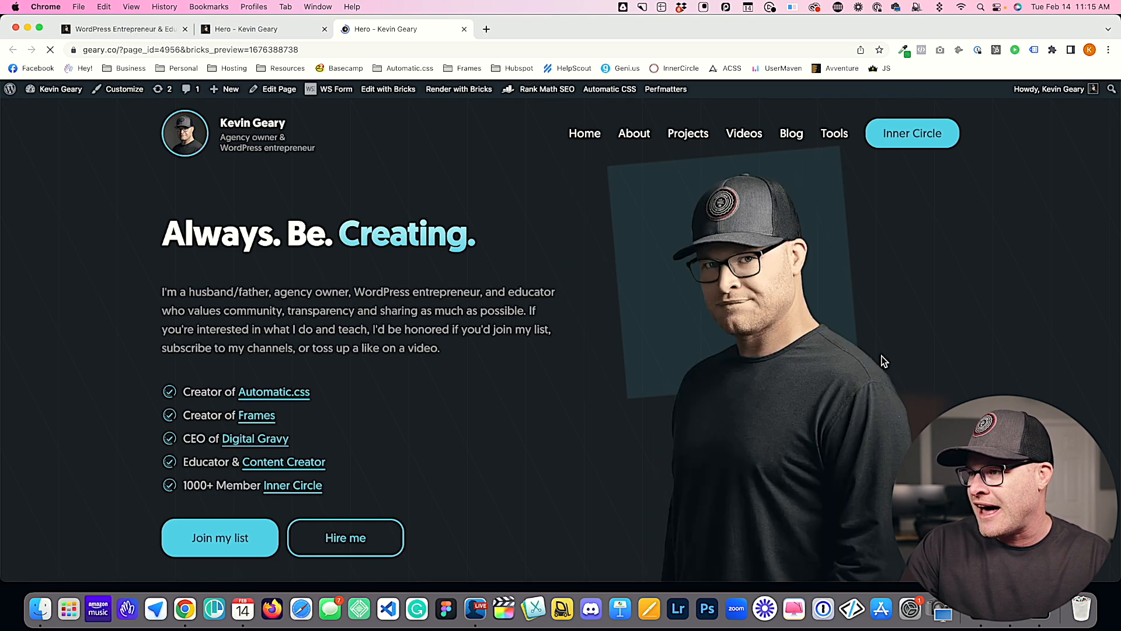
scroll(874, 317, down, 3)
scroll(874, 316, down, 1)
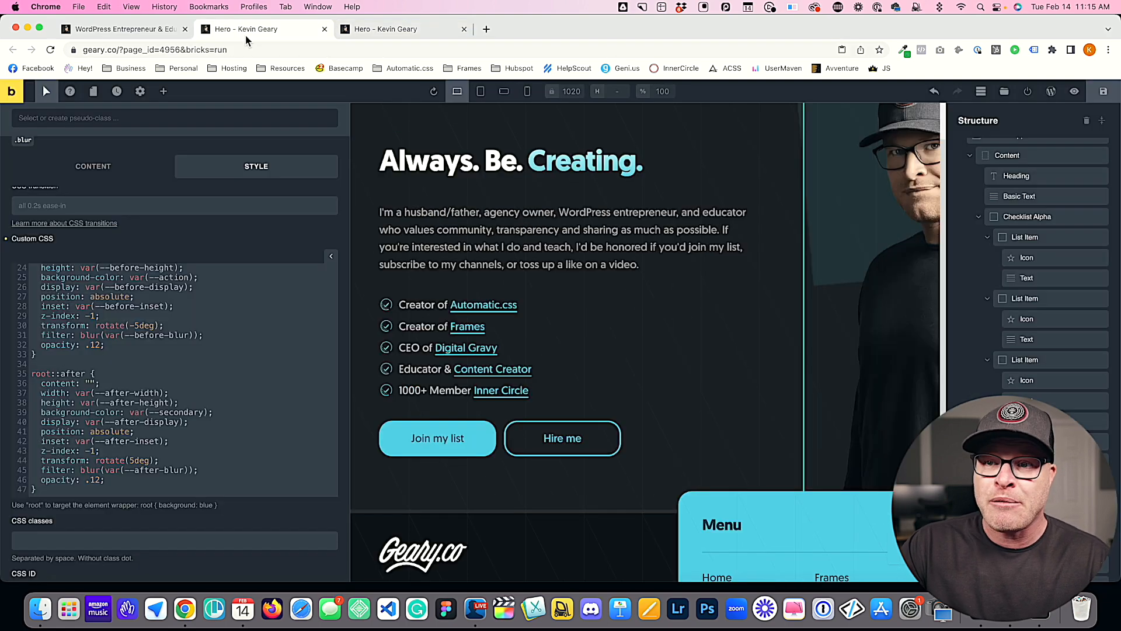
Step: Return to the builder and set --before-inset to 5em auto auto 5em
click(245, 31)
scroll(273, 306, up, 8)
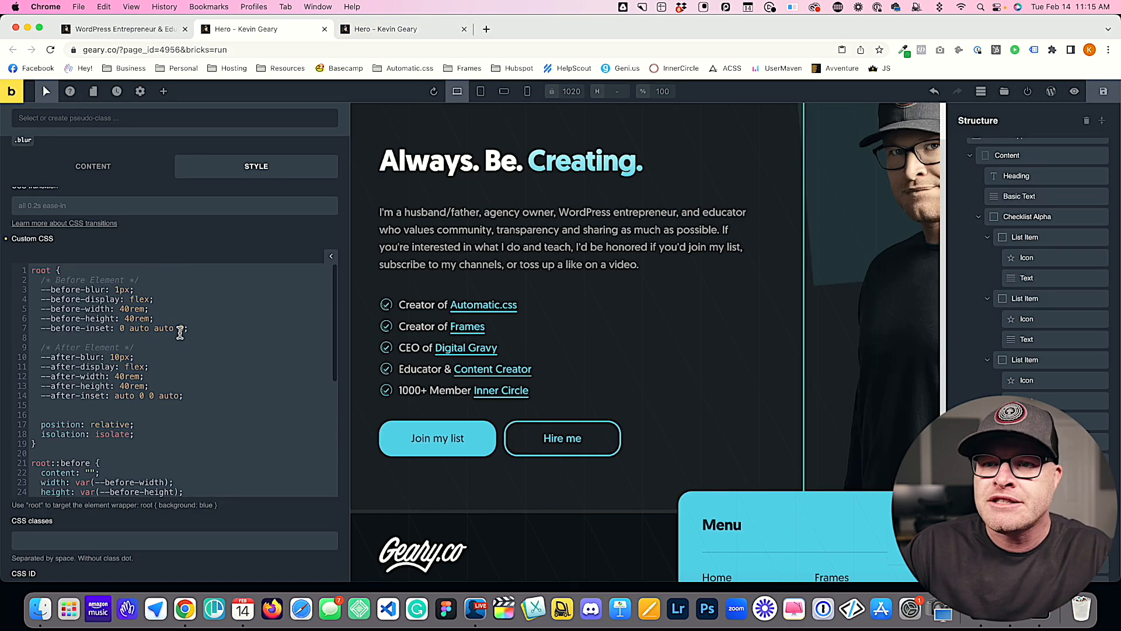
click(121, 328)
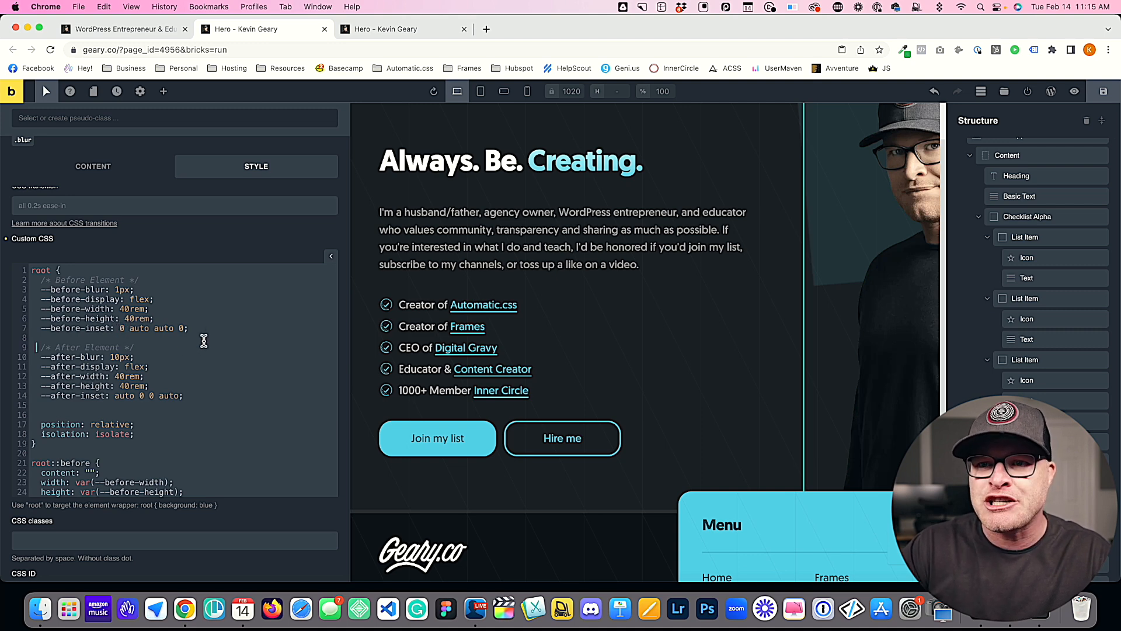
click(121, 328)
double_click(121, 328)
text(5em)
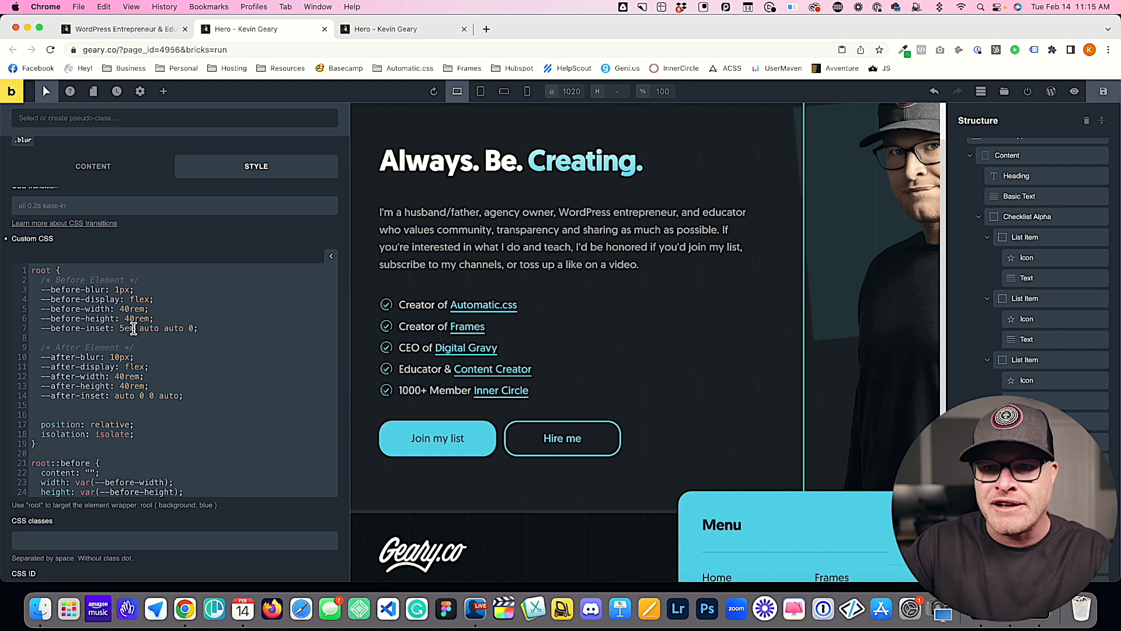
text(5em)
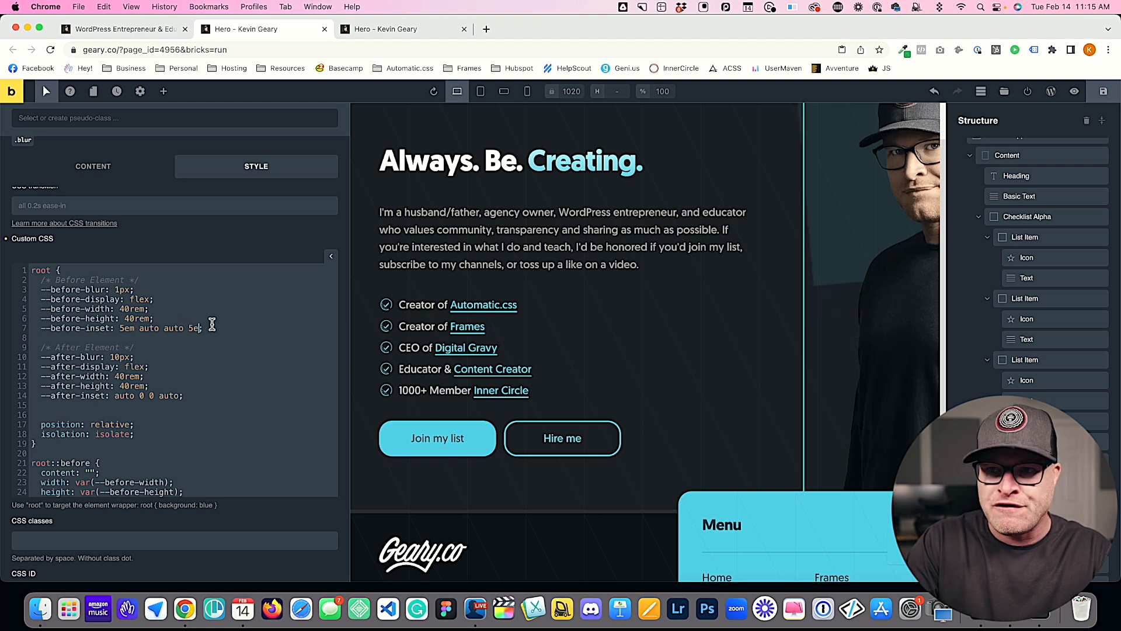
Step: Save the inset change and reload the front-end preview to check the before shape's position
key(super+s)
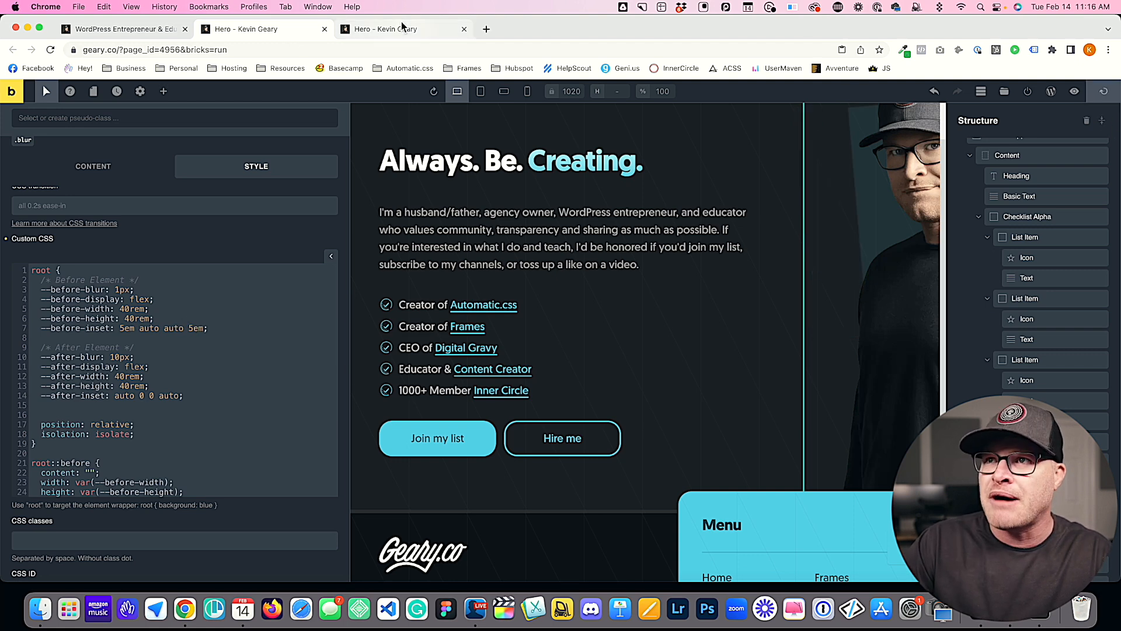
click(400, 28)
key(super+r)
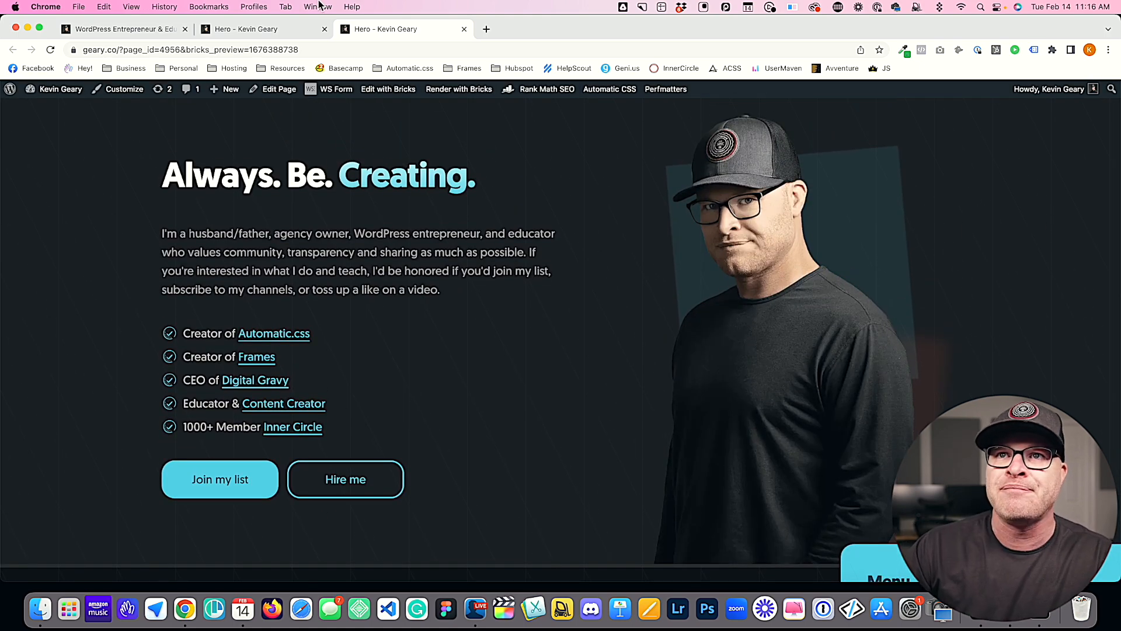
Step: Go back to the builder and restore --before-inset to 0 auto auto 0
click(141, 31)
click(241, 29)
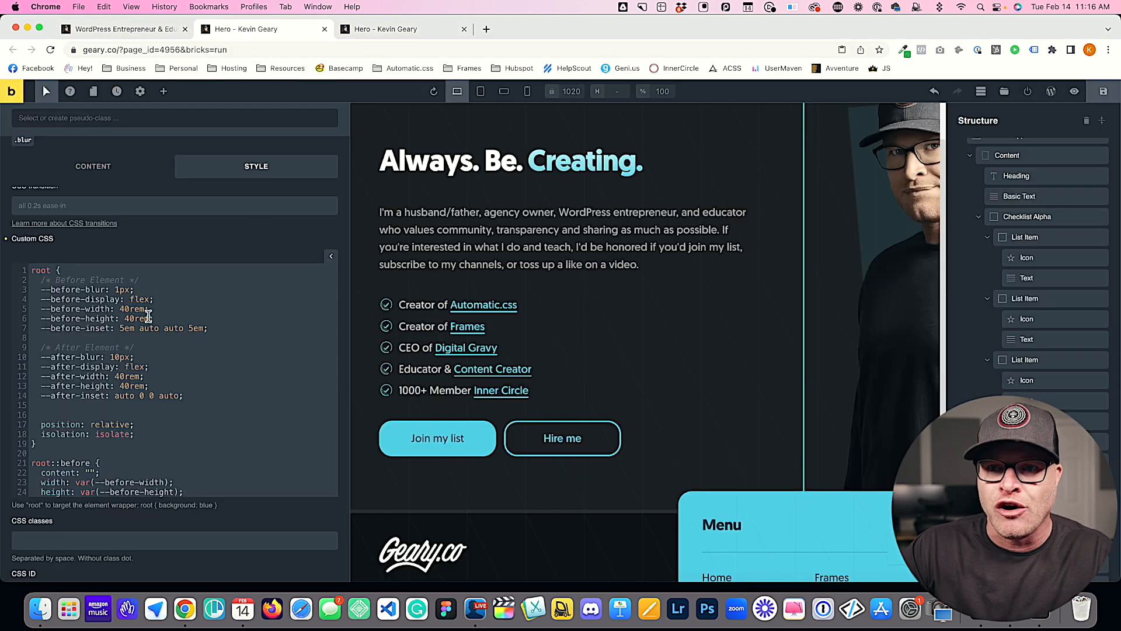
drag(135, 329, 121, 328)
text(00)
key(BackSpace)
drag(194, 328, 180, 329)
text(0)
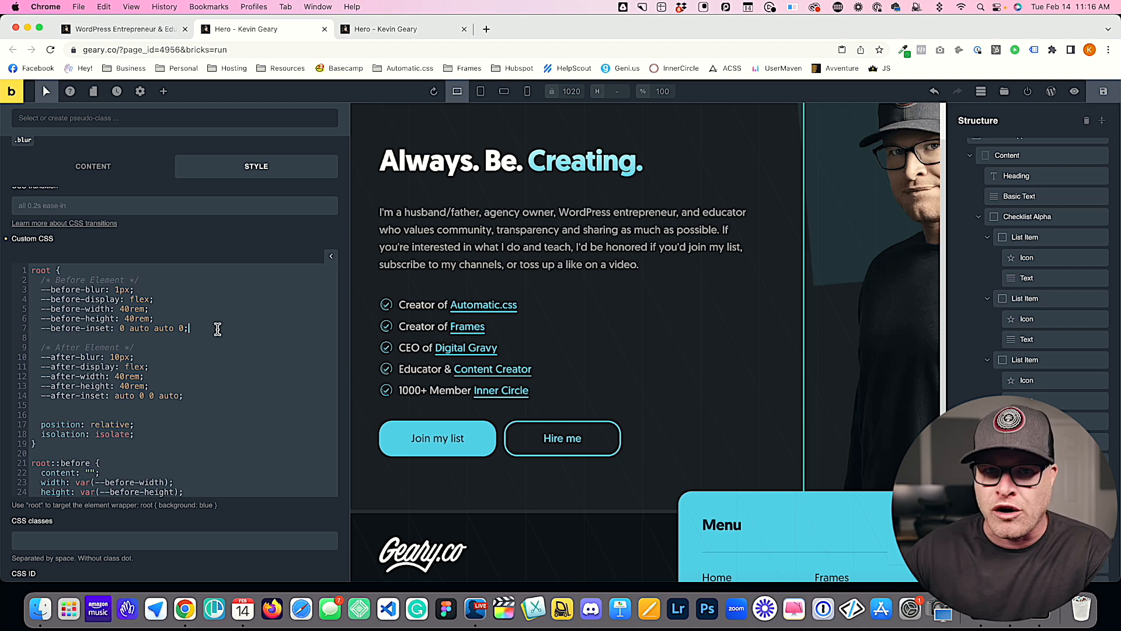
Step: Add --before-bg: var(--action); below --before-inset in the root rule's Before Element variables
scroll(170, 327, down, 2)
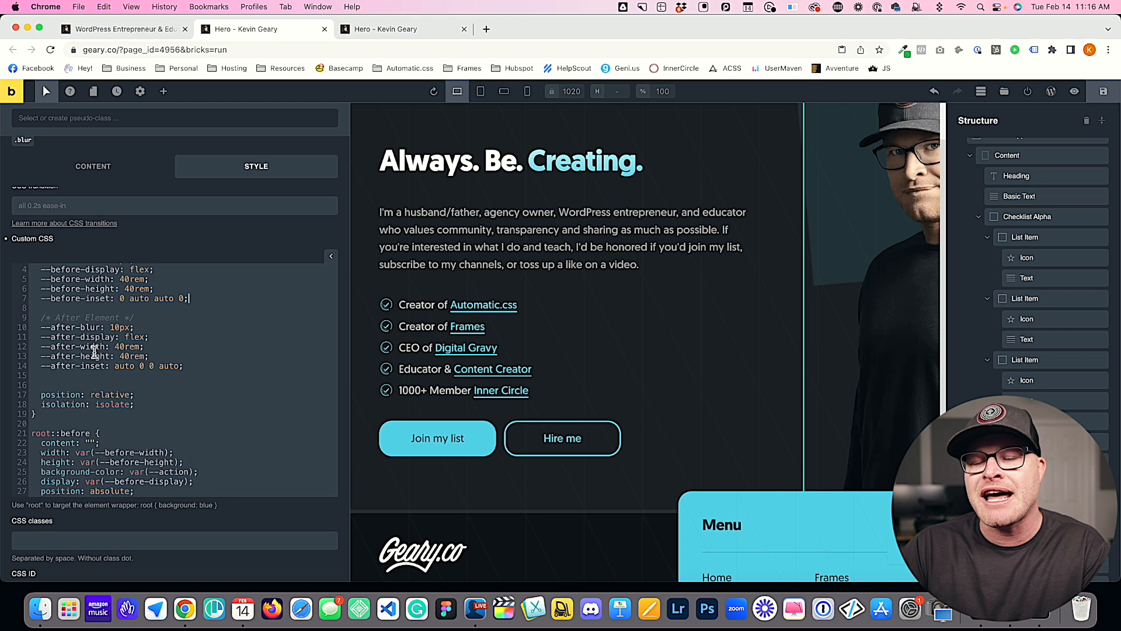
scroll(95, 354, down, 5)
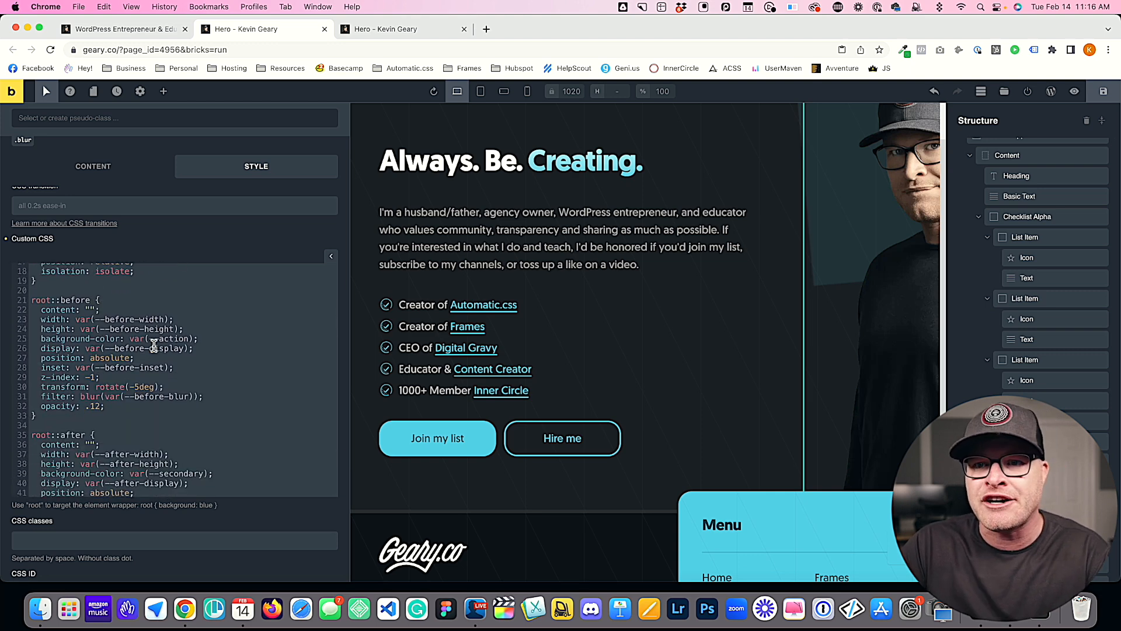
drag(209, 338, 41, 339)
click(111, 377)
scroll(111, 377, up, 6)
click(193, 328)
key(Return)
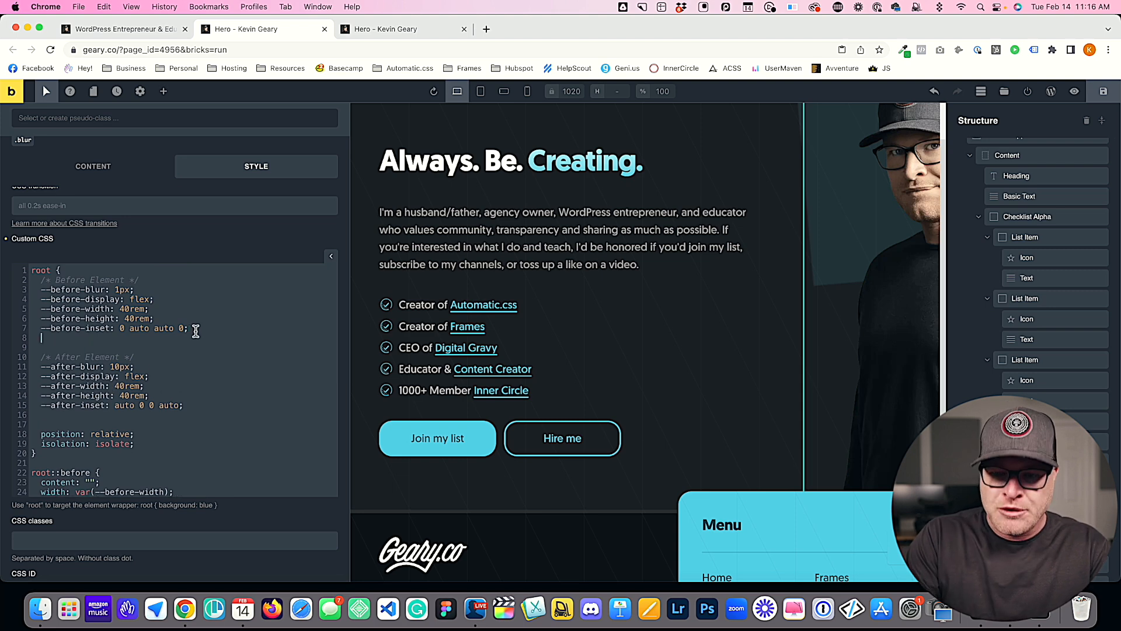
text(--before-bg: var)
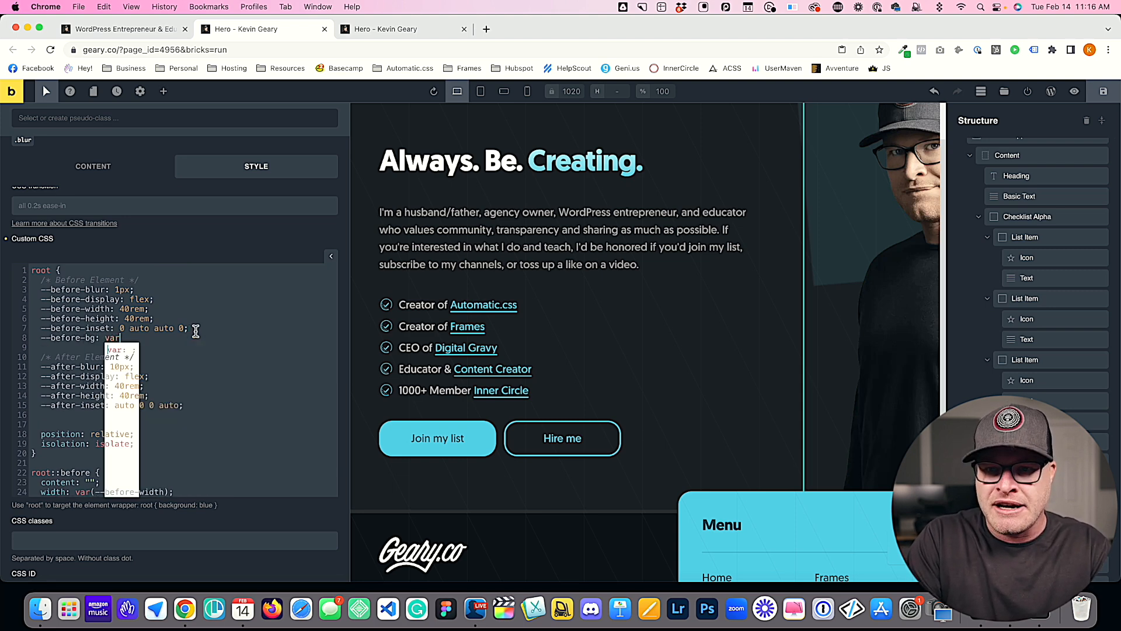
text((-)
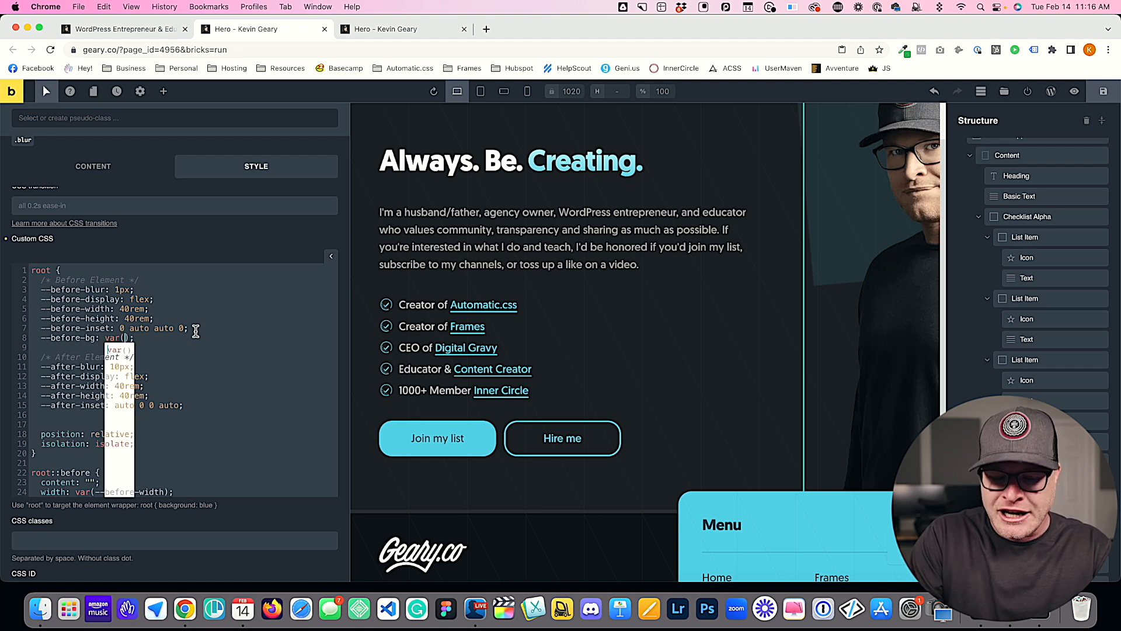
text(-action)
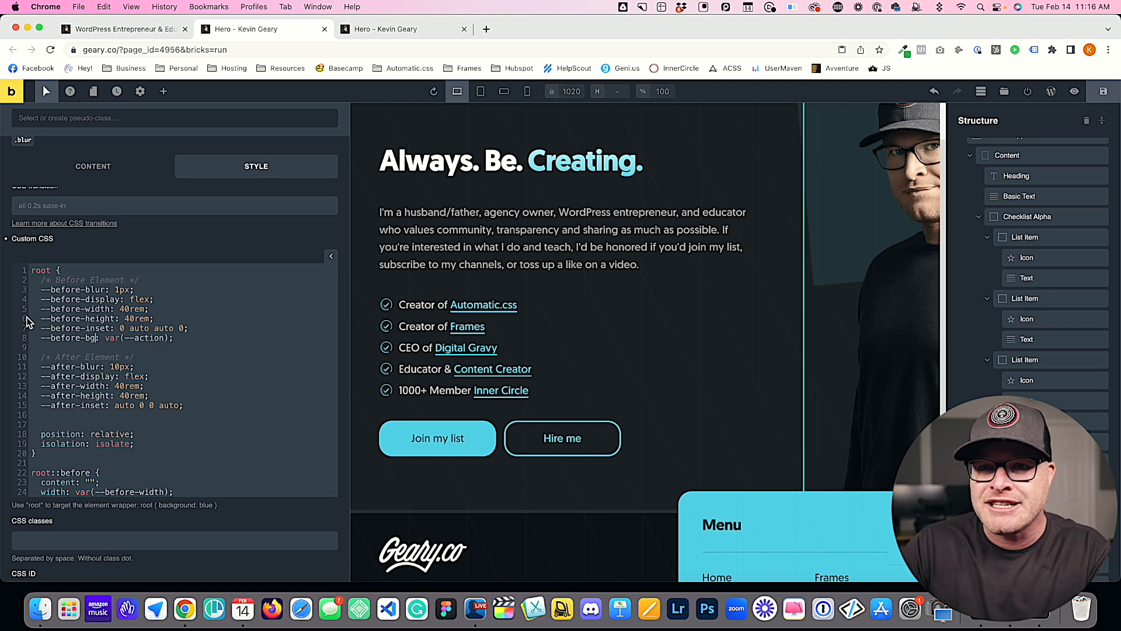
drag(105, 339, 171, 338)
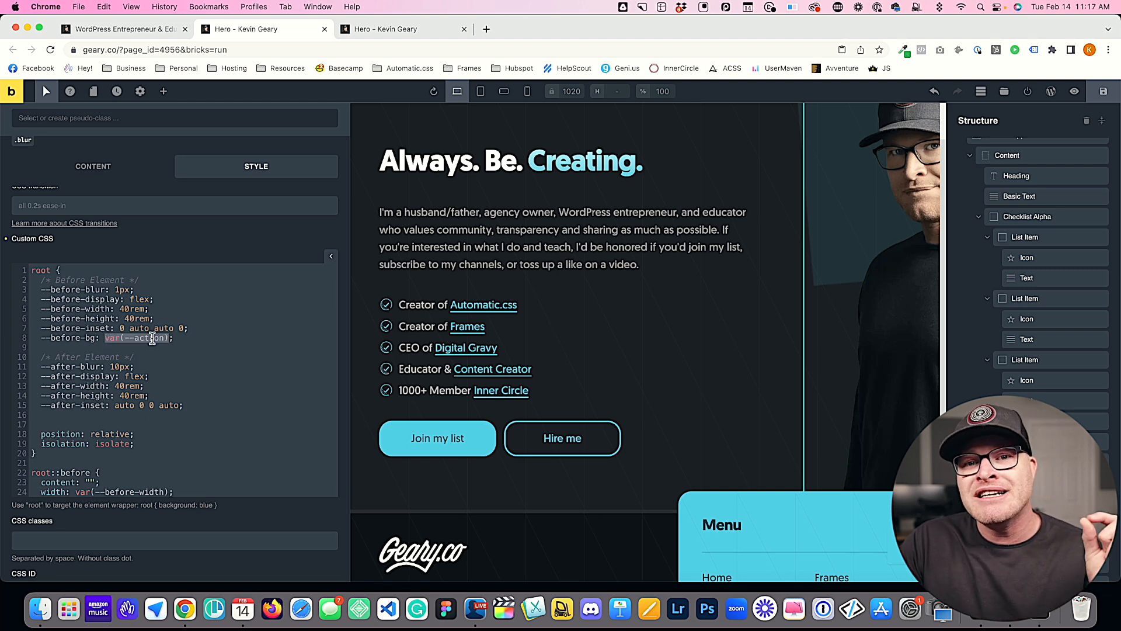
mouse_move(96, 338)
mouse_down()
mouse_move(42, 340)
mouse_move(92, 341)
mouse_up()
click(124, 333)
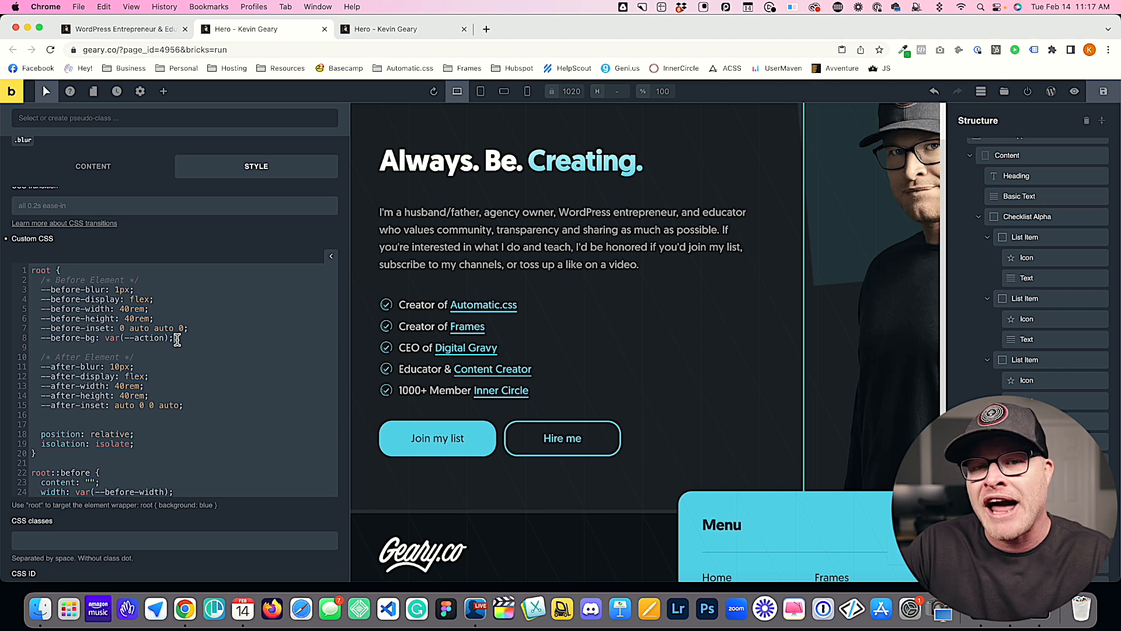
Step: Replace the root::before background-color value with var(--before-bg)
drag(173, 341, 103, 340)
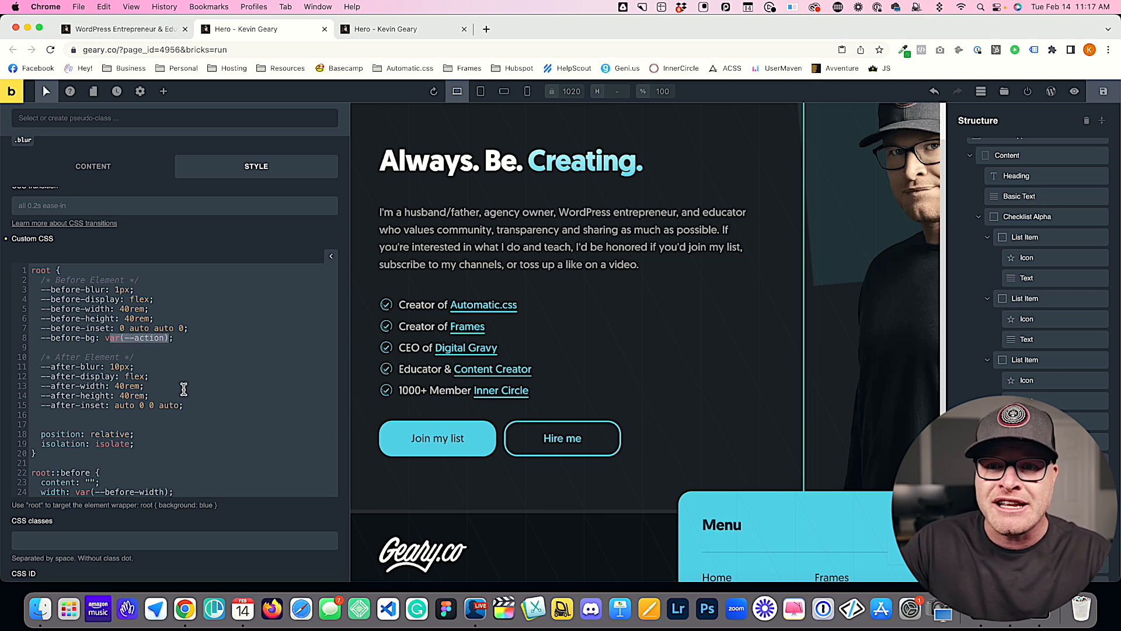
key(BackSpace)
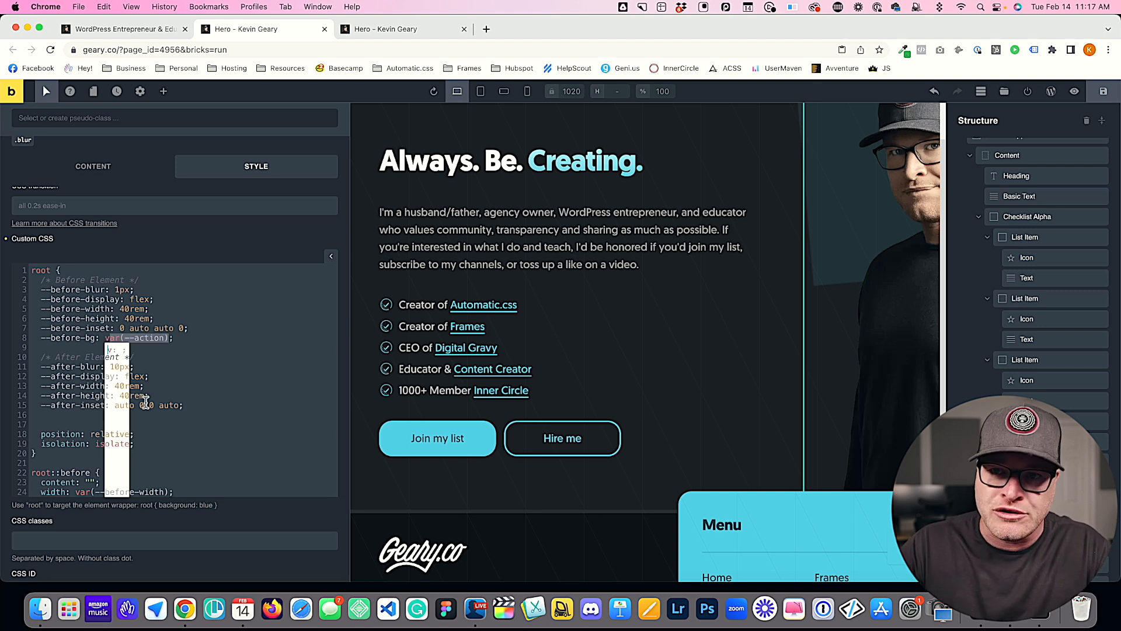
scroll(169, 379, down, 4)
drag(194, 389, 133, 389)
text(var)
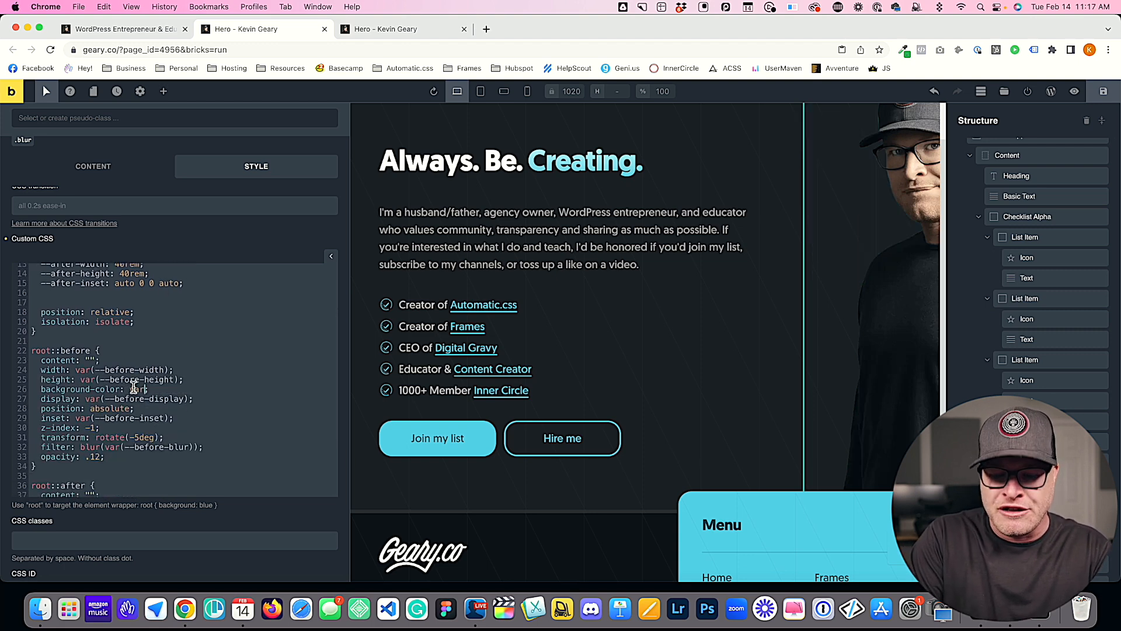
text(()--before-bg);)
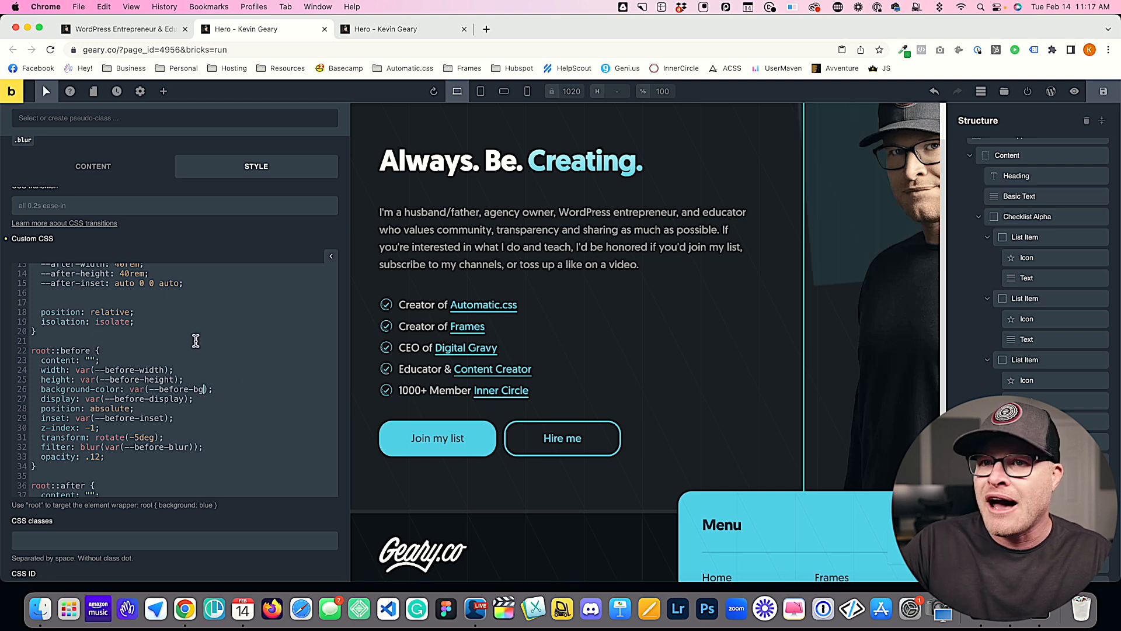
Step: Test the background variable by setting --before-bg to red in the root rule
scroll(195, 340, up, 5)
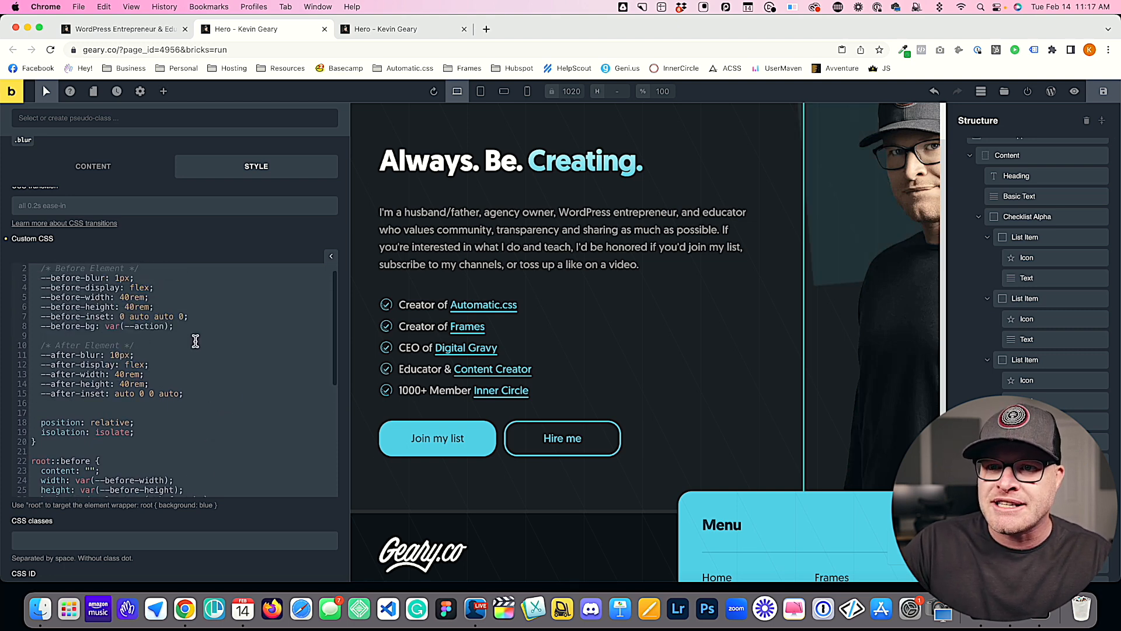
drag(170, 337, 111, 340)
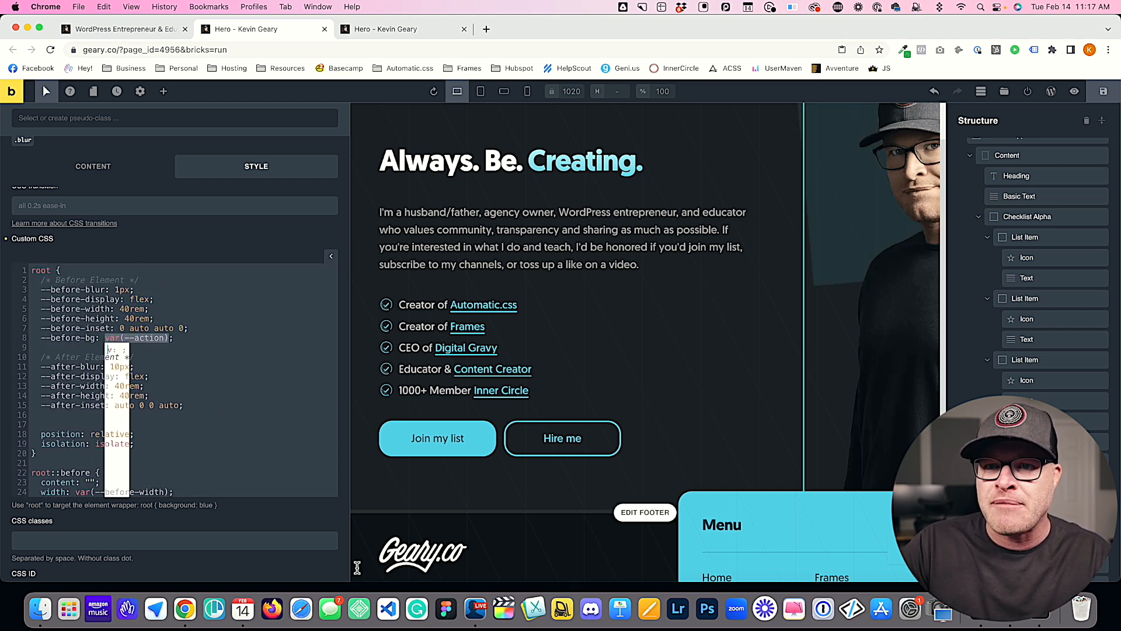
text(red)
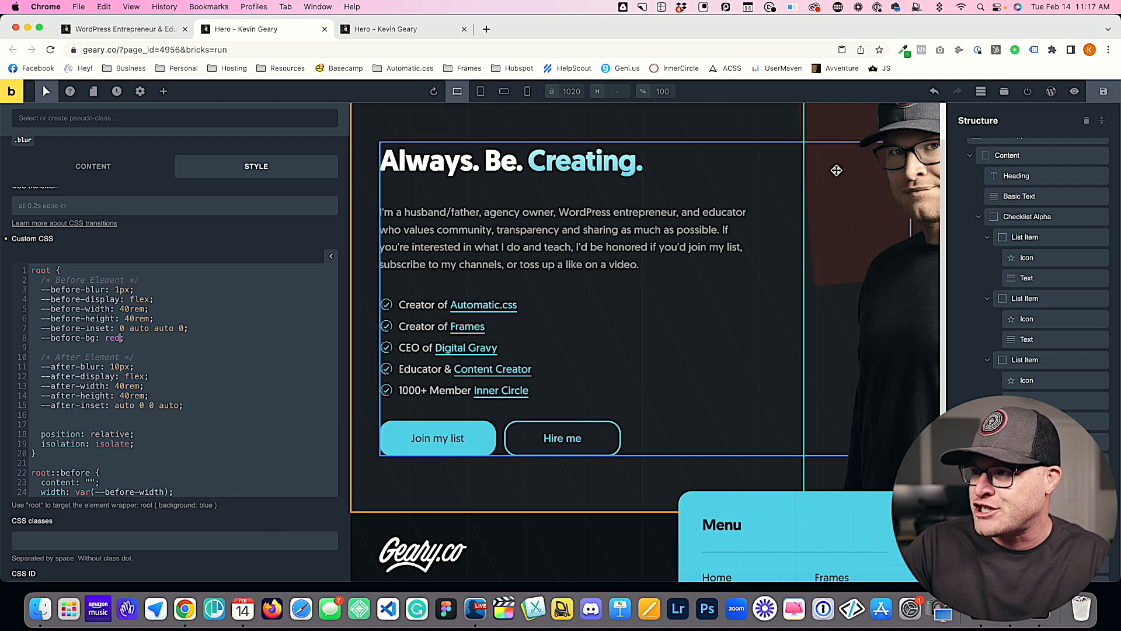
Step: Undo the red value and try var(--secondary) as the --before-bg colour
key(super+z)
double_click(149, 337)
text(section)
key(BackSpace)
key(BackSpace)
key(BackSpace)
key(BackSpace)
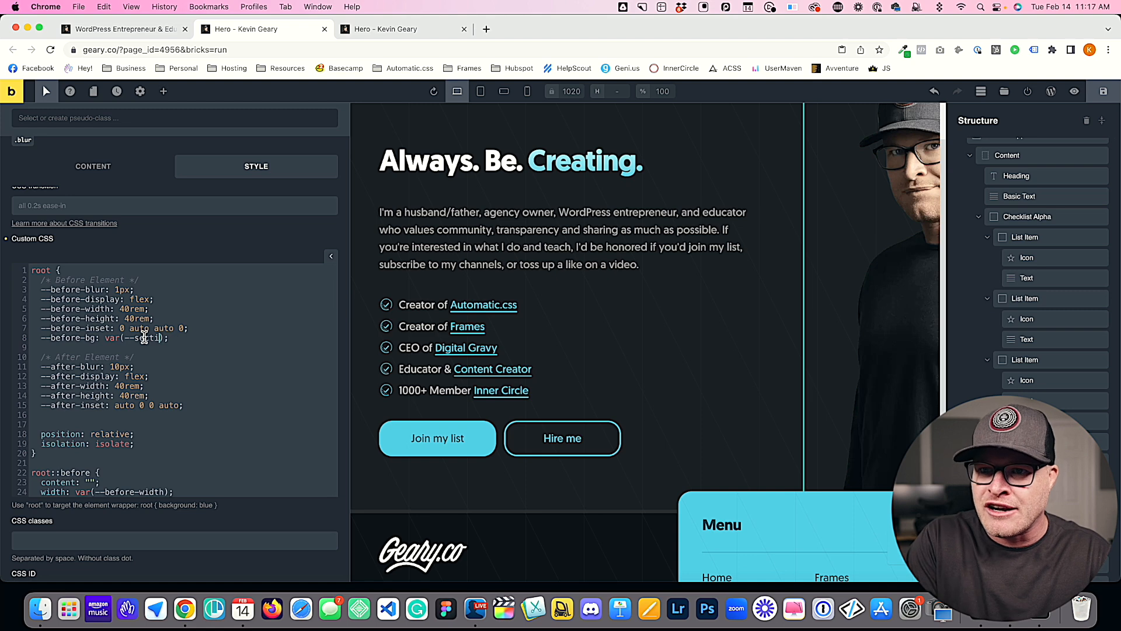
text(ondary)
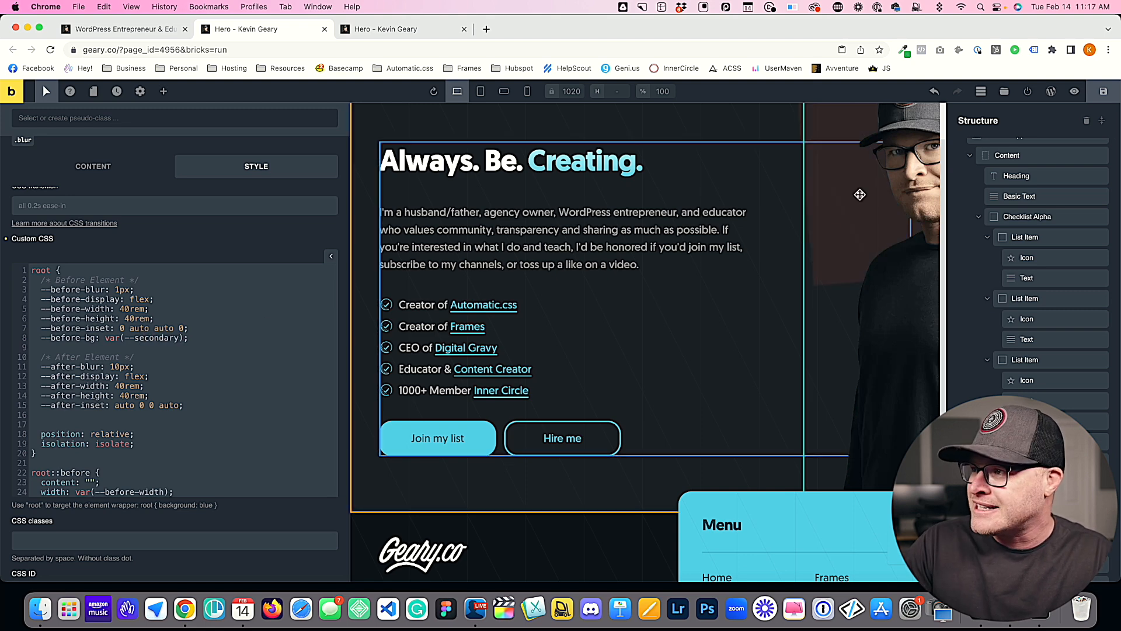
Step: Try purple as the --before-bg colour and restore the variable to var(--action)
drag(182, 337, 104, 338)
text(purple)
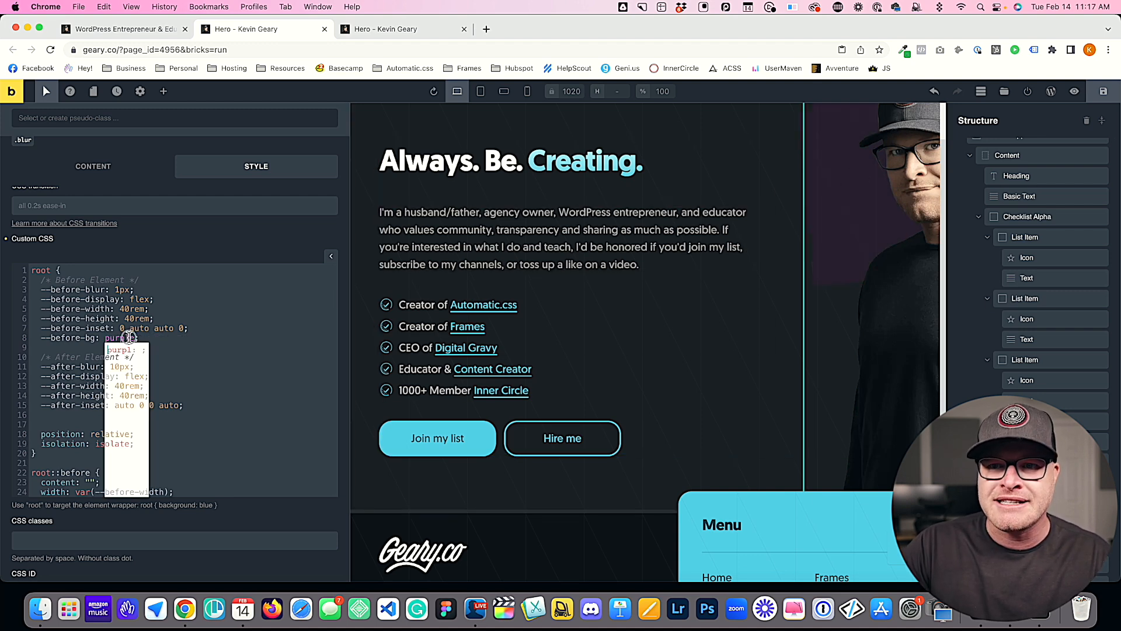
double_click(129, 337)
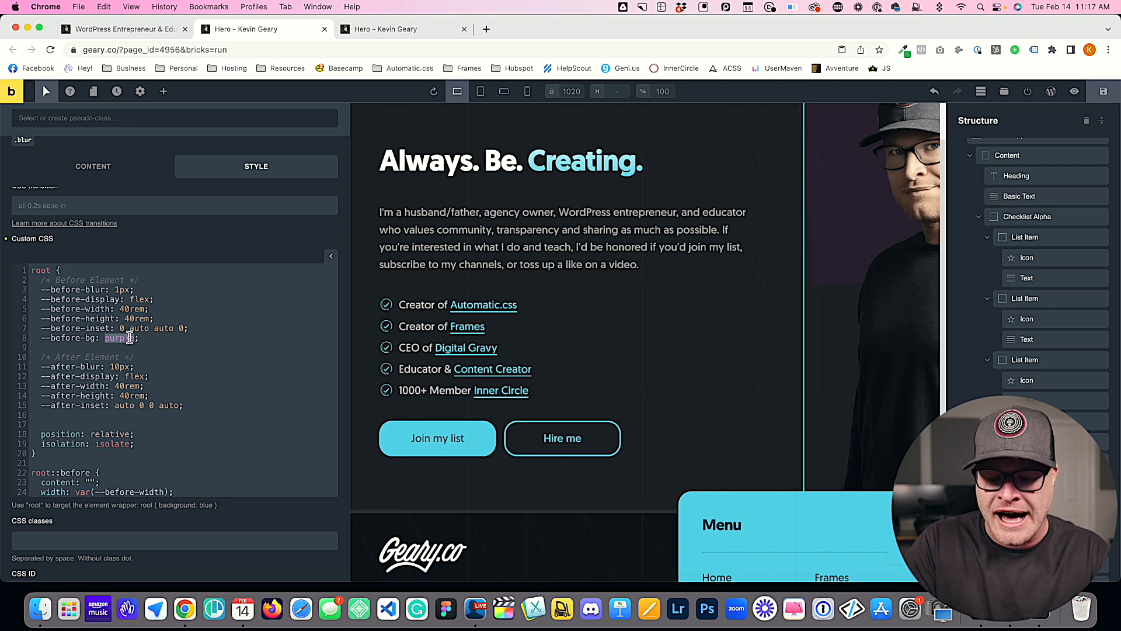
text(var(--action)
Step: Copy the --before-bg declaration into the After Element variables and change it to --after-bg: var(--secondary);
drag(174, 337, 42, 341)
key(super+c)
click(214, 404)
key(Return)
key(super+v)
double_click(62, 416)
text(after)
double_click(143, 415)
text(secondary)
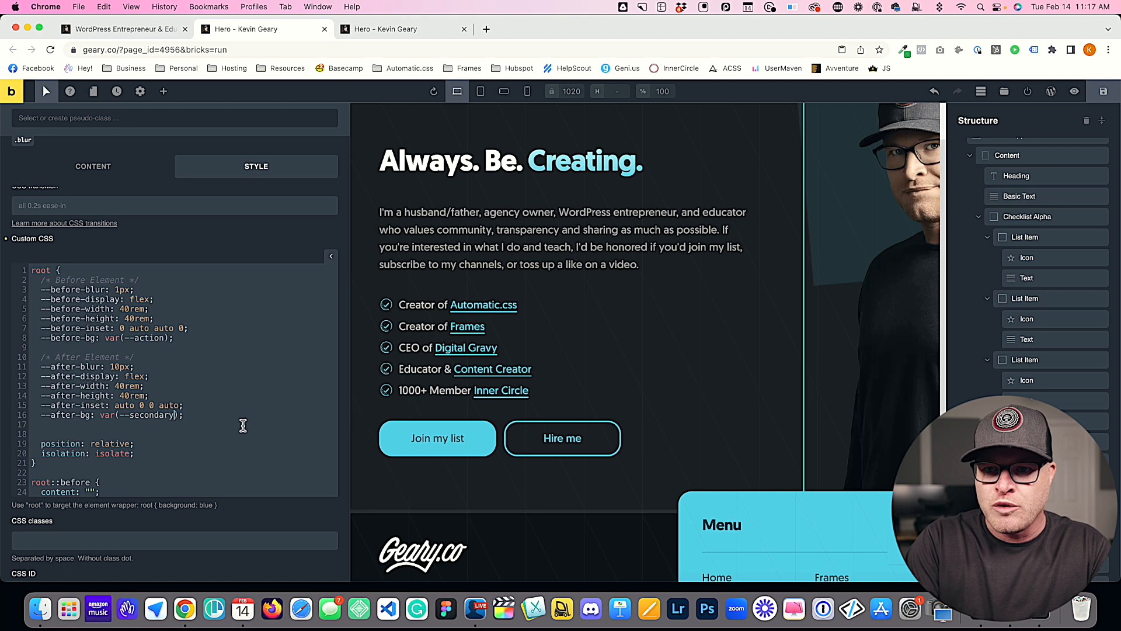
Step: Replace the root::after background-color value with var(--after-bg), reusing the value from root::before
scroll(172, 415, down, 6)
scroll(172, 416, up, 2)
drag(214, 368, 130, 368)
key(super+c)
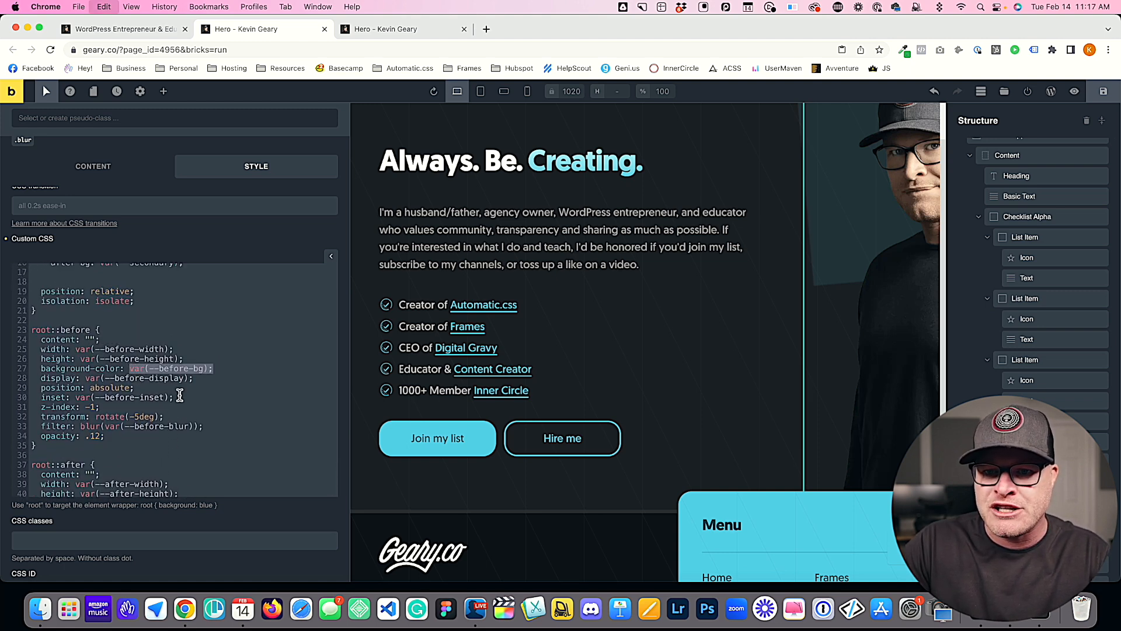
scroll(180, 395, down, 3)
drag(214, 412, 129, 413)
key(super+v)
double_click(183, 414)
text(after)
click(211, 426)
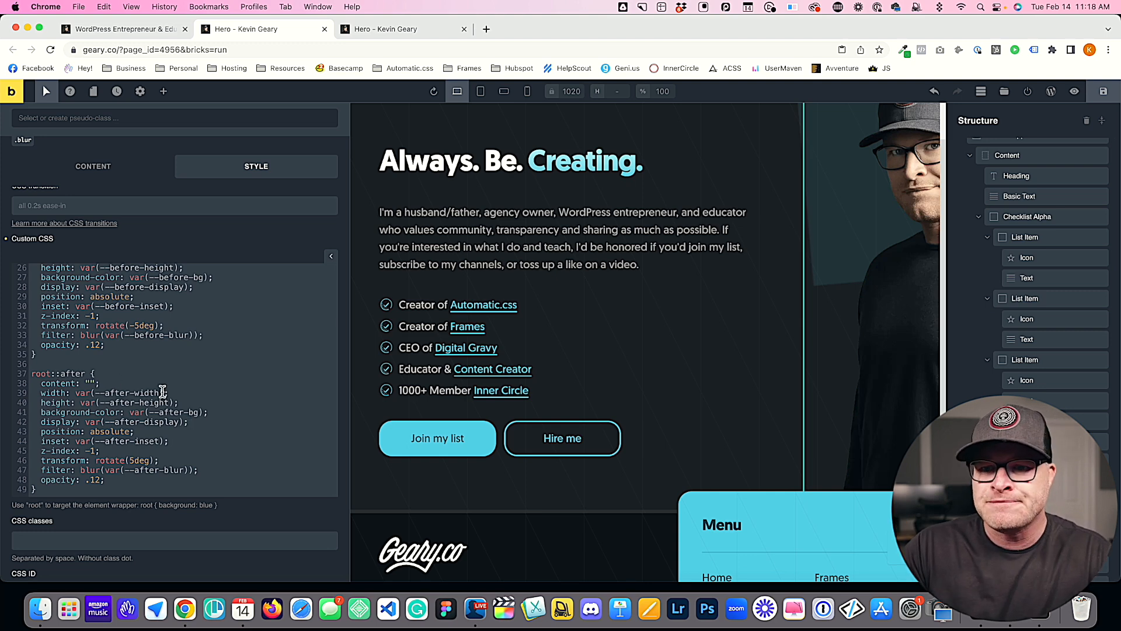
Step: Add --before-opacity: .12; below --before-bg in the root rule's Before Element variables
scroll(163, 391, down, 2)
scroll(185, 336, up, 10)
click(200, 292)
key(Return)
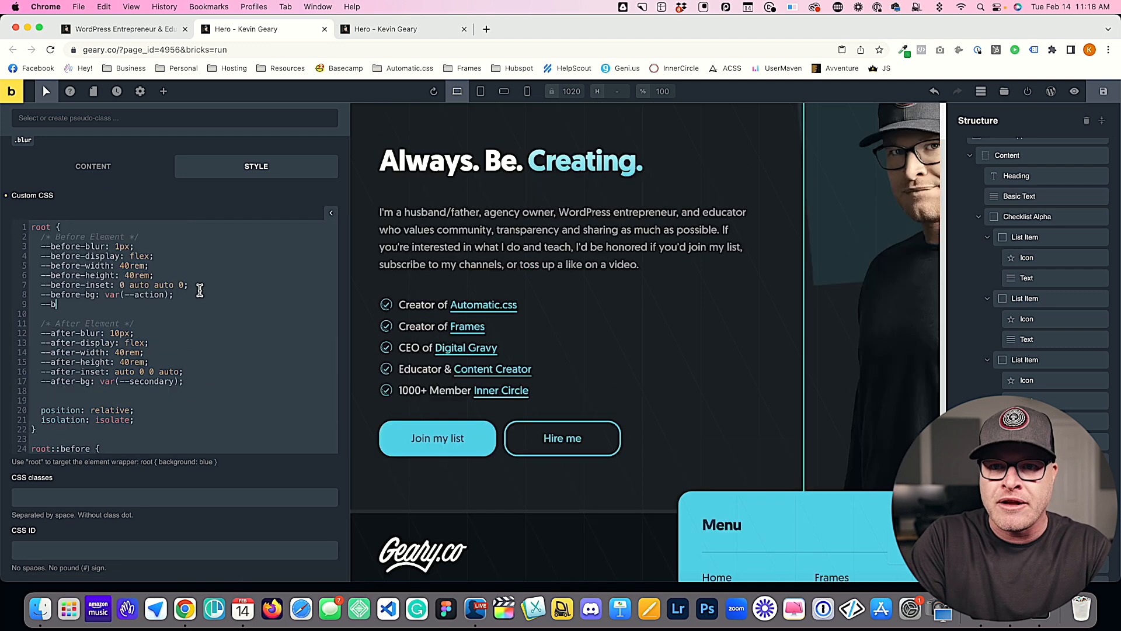
text(--before-opactiy)
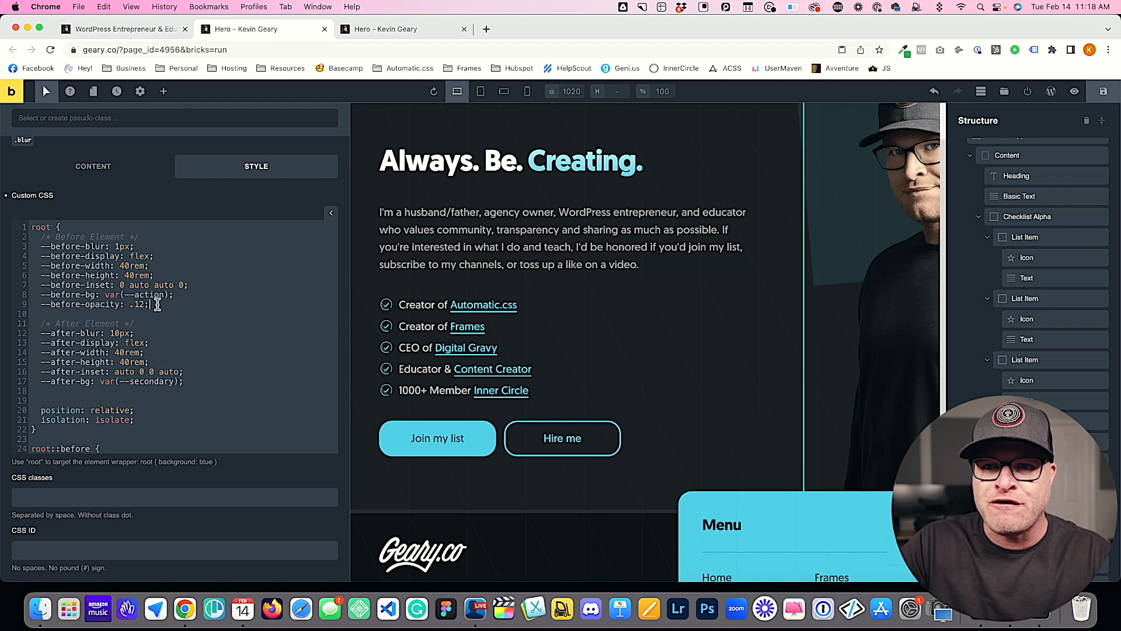
Step: Duplicate the opacity variable below --after-bg in the After Element variables as --after-opacity: .12;
drag(151, 304, 39, 304)
click(196, 380)
key(Return)
key(super+v)
double_click(69, 391)
text(after)
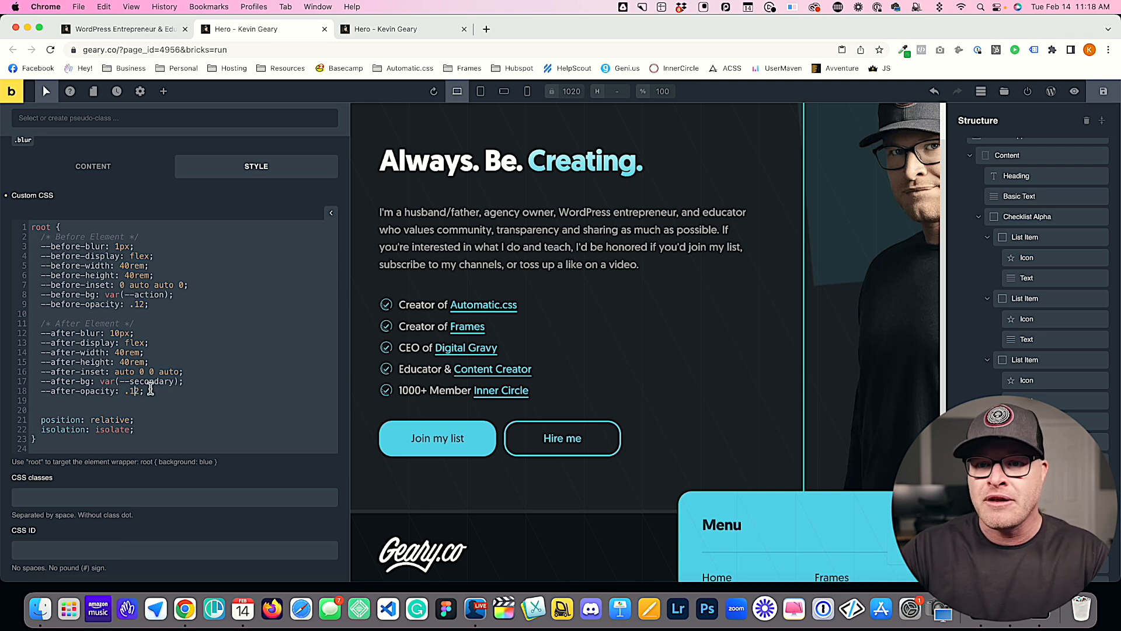
Step: Replace the root::before opacity value with var(--before-opacity)
scroll(169, 388, down, 5)
drag(98, 395, 86, 395)
text(var();--before-)
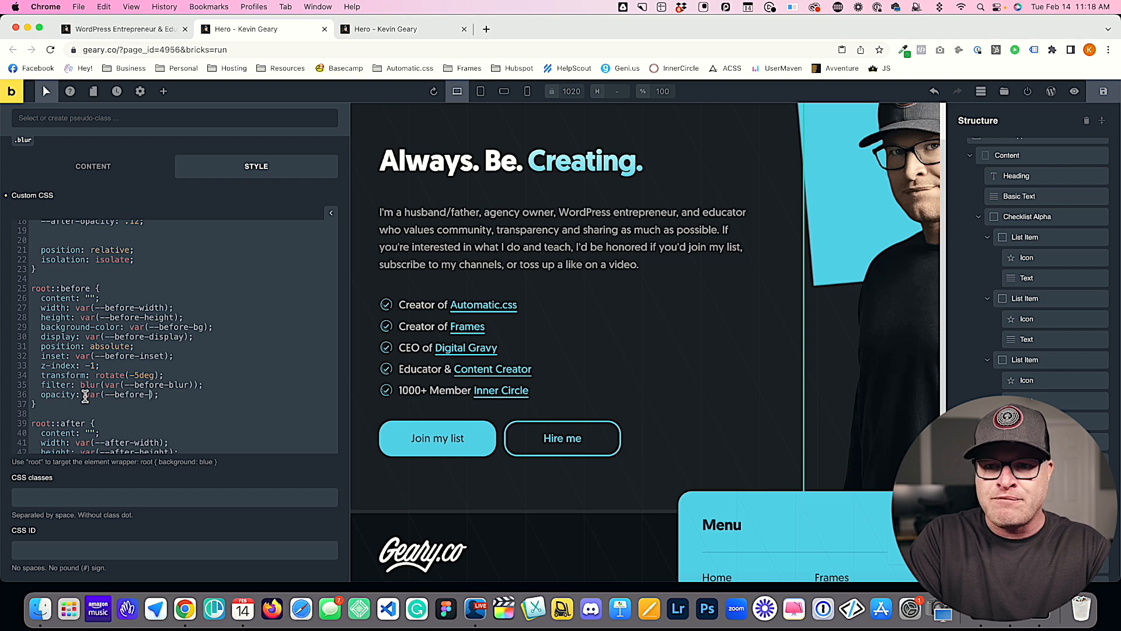
text(opactity)
Step: Reuse the opacity declaration in root::after and point it to var(--after-opacity)
drag(194, 394, 85, 395)
scroll(109, 403, down, 5)
drag(223, 300, 48, 302)
scroll(126, 378, down, 2)
drag(117, 403, 39, 406)
key(ctrl+v)
double_click(138, 405)
text(after)
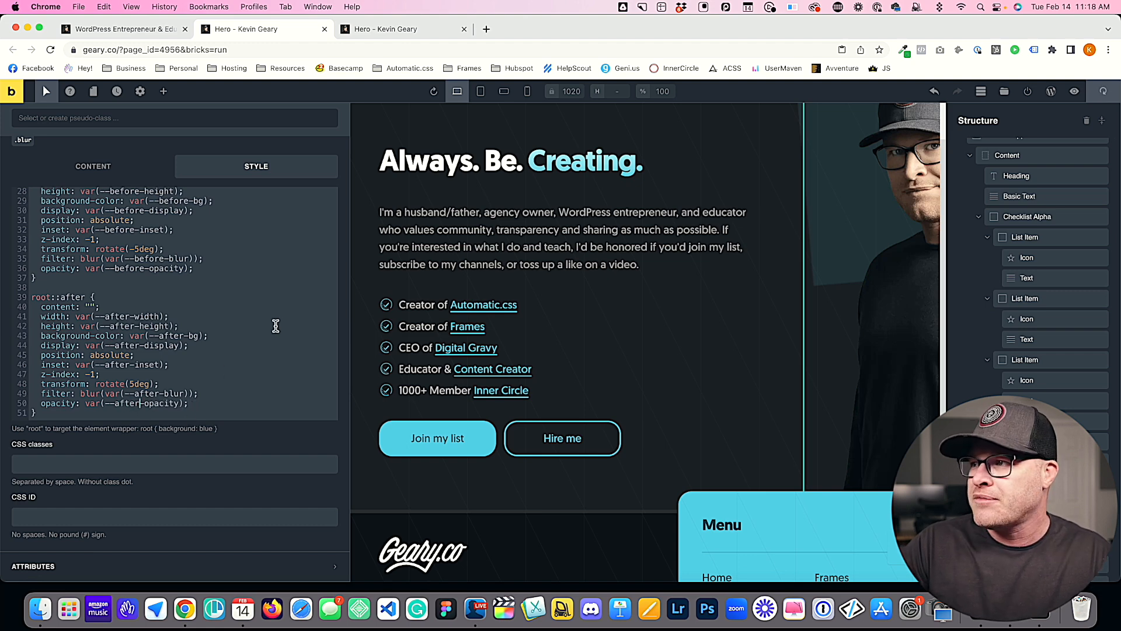
Step: Add --before-rotate: -5deg; below --before-opacity in the root rule, based on the root::before transform value
scroll(258, 320, up, 2)
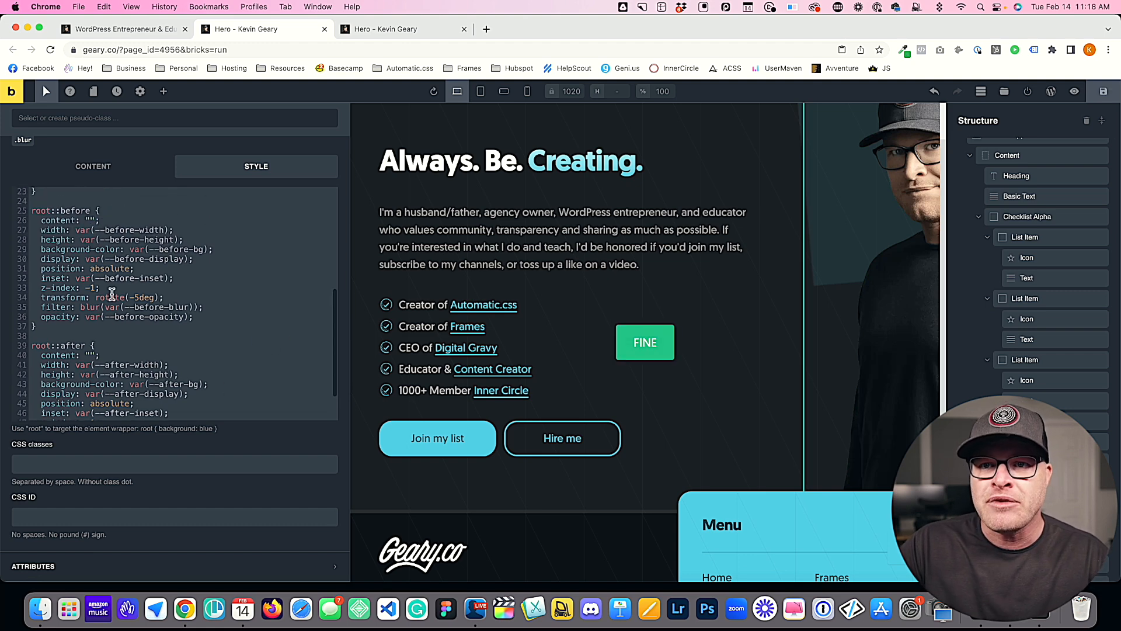
drag(113, 289, 44, 289)
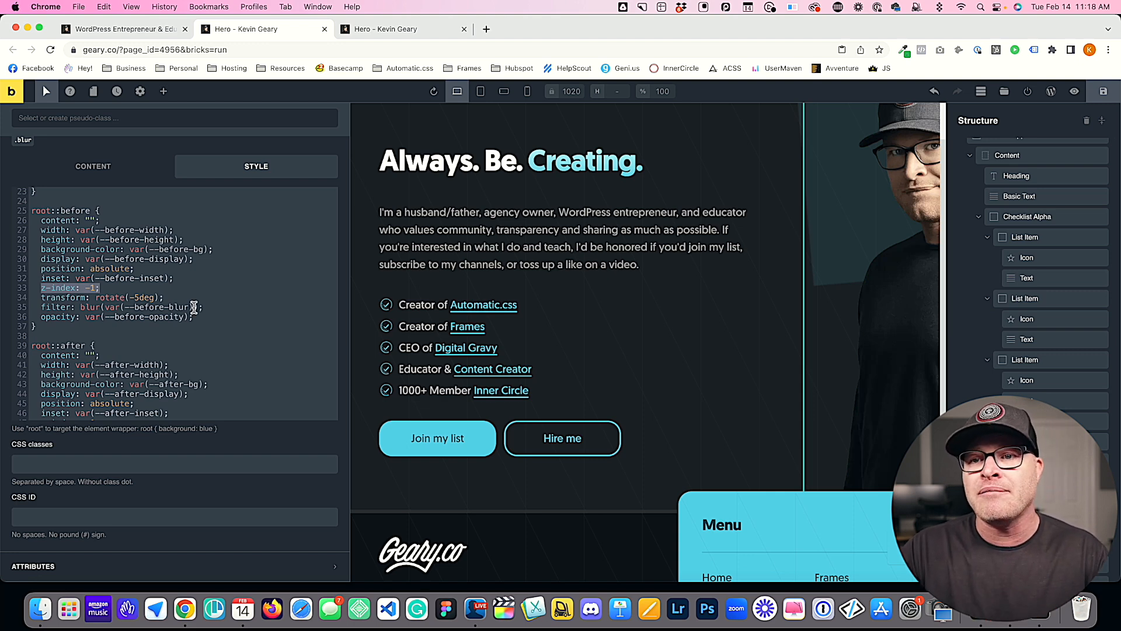
drag(166, 298, 85, 298)
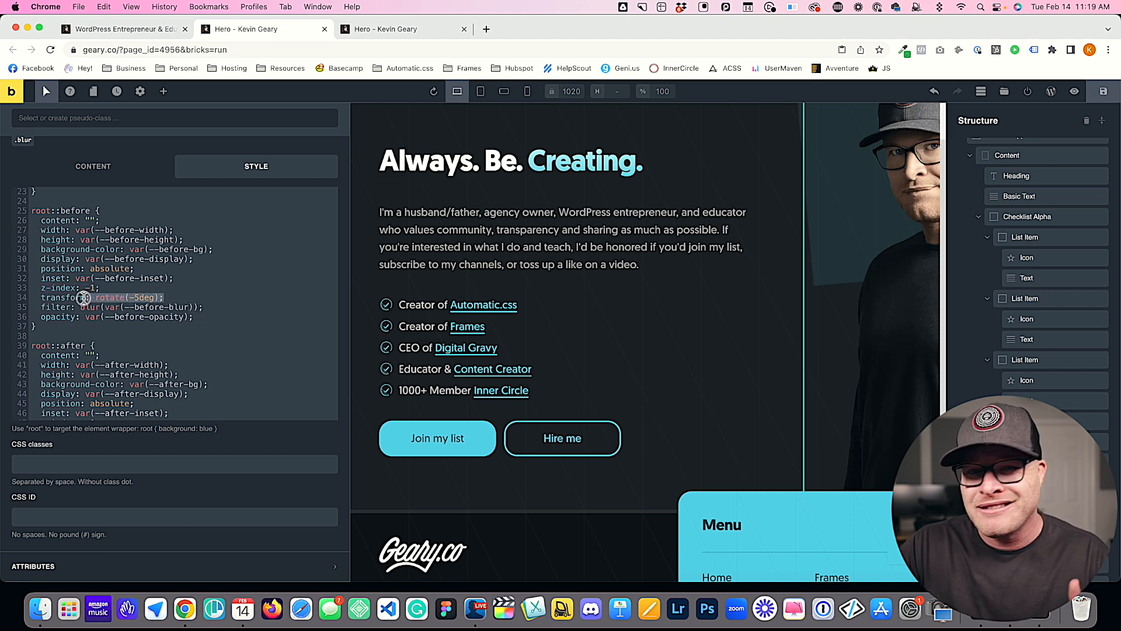
scroll(93, 315, up, 6)
click(161, 239)
key(Return)
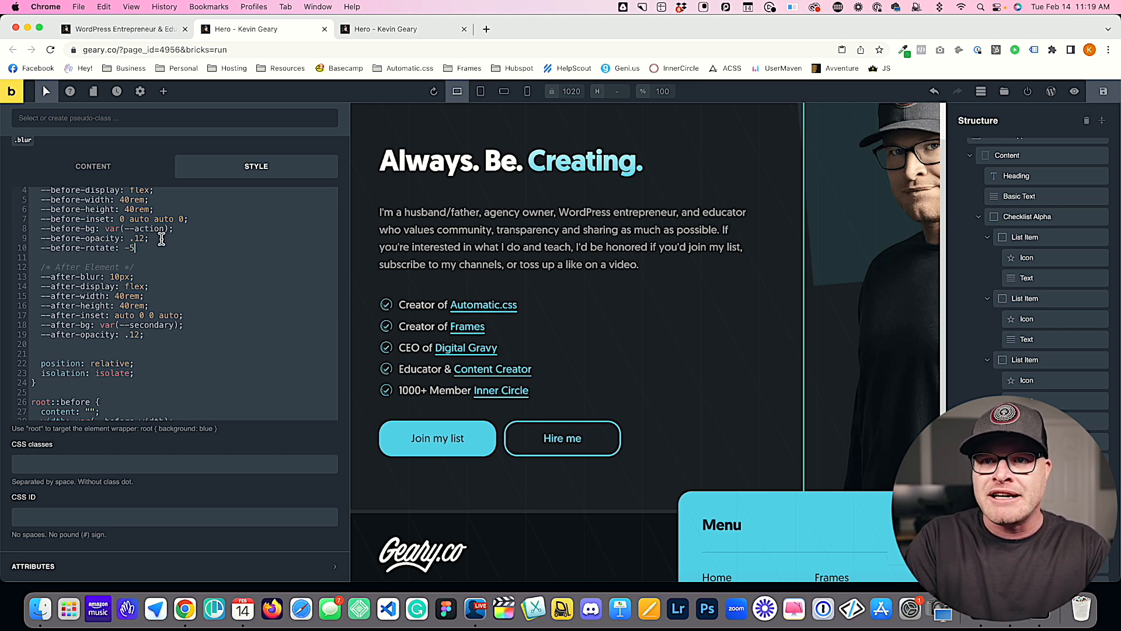
Step: Copy the rotate variable below --after-opacity and change it to --after-rotate: 5deg;
scroll(156, 252, down, 2)
drag(166, 207, 40, 204)
key(super+c)
click(181, 291)
key(Return)
key(super+v)
double_click(64, 300)
text(after)
click(128, 300)
key(BackSpace)
Step: Replace the root::before transform value with var(--before-rotate)
scroll(150, 330, down, 5)
drag(164, 324, 96, 324)
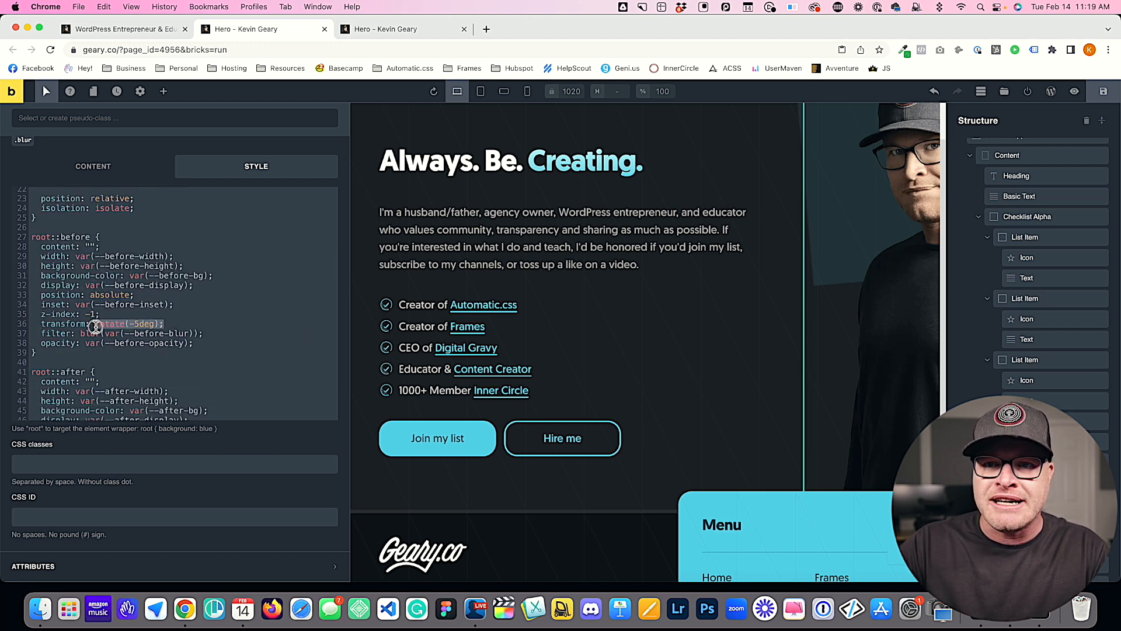
text(var()
text(--b)
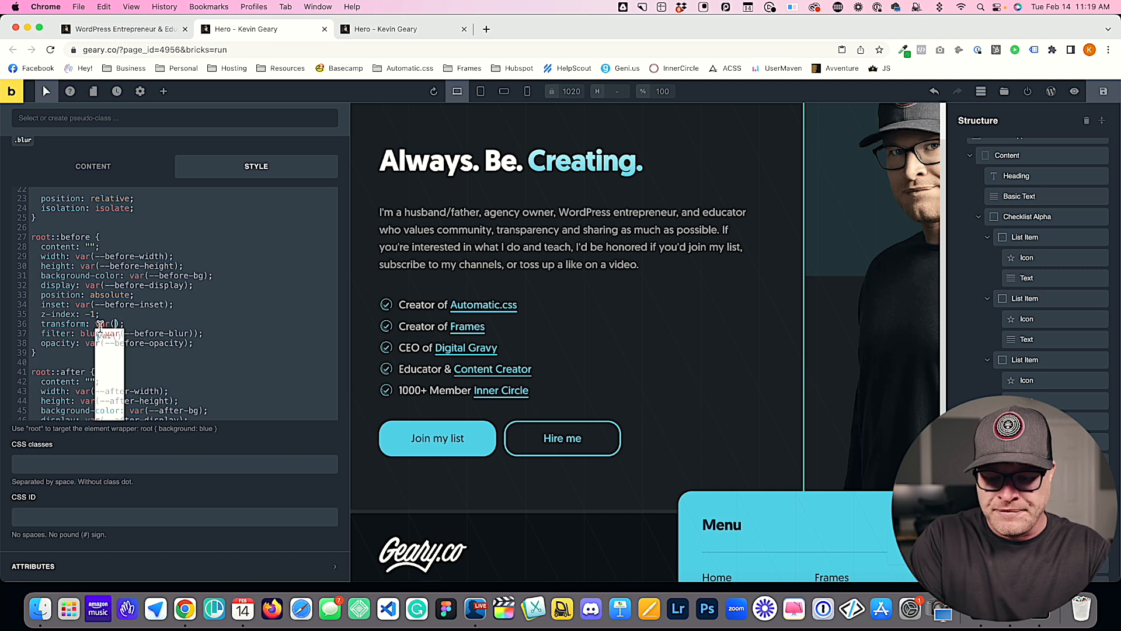
text(efore-rotate)
Step: Reuse the transform value in root::after and change it to var(--after-rotate)
drag(202, 323, 95, 323)
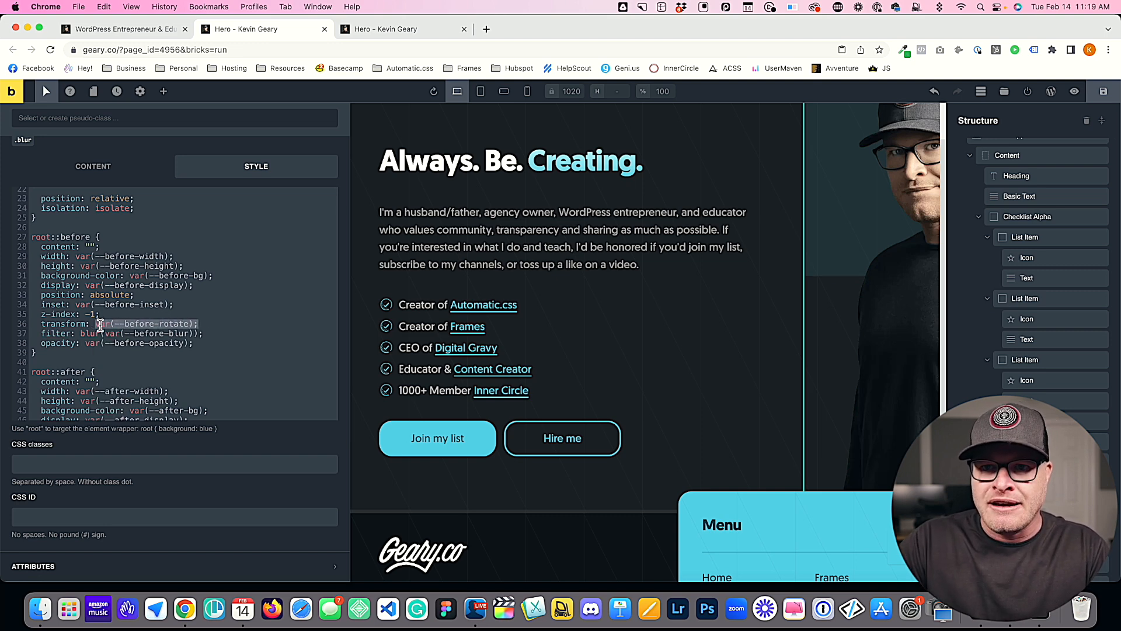
scroll(95, 323, down, 3)
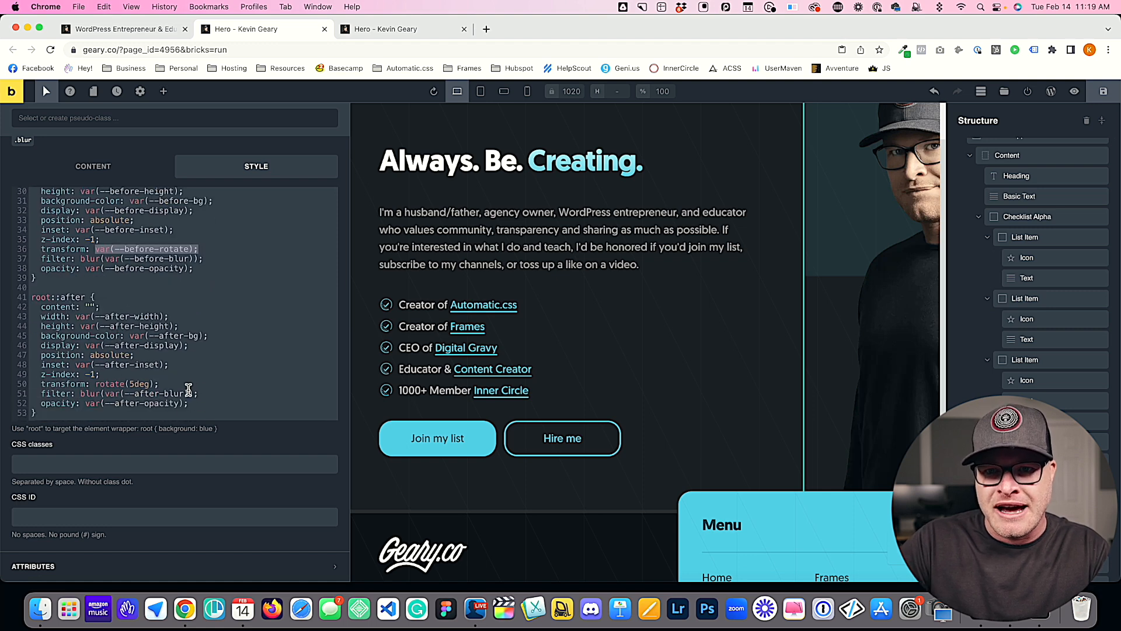
click(65, 403)
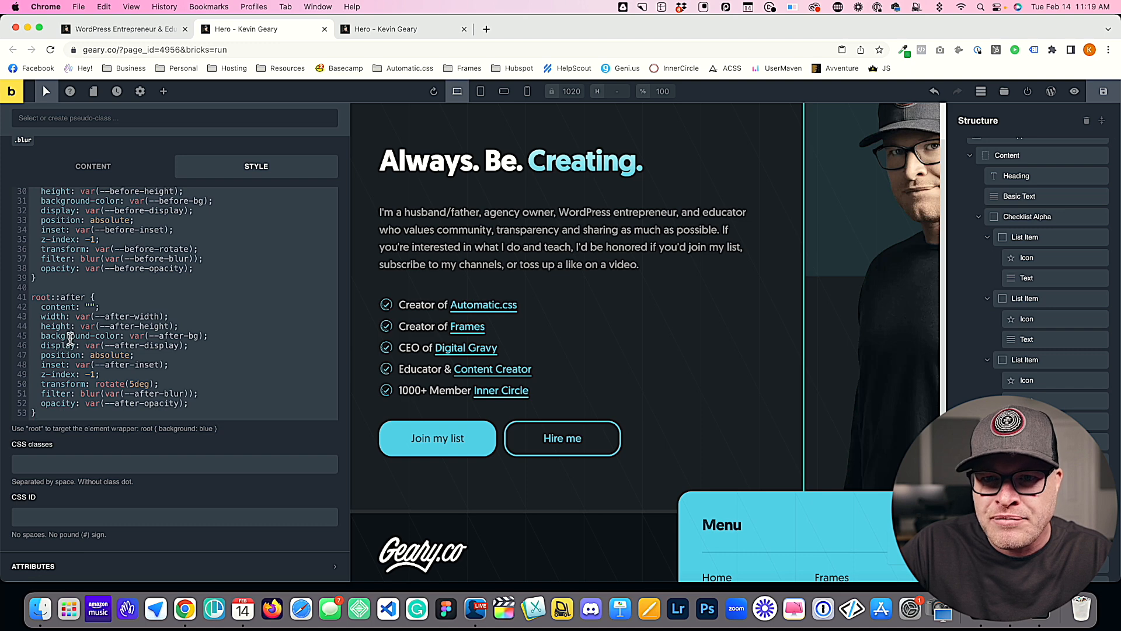
drag(168, 385, 96, 387)
key(cmd+v)
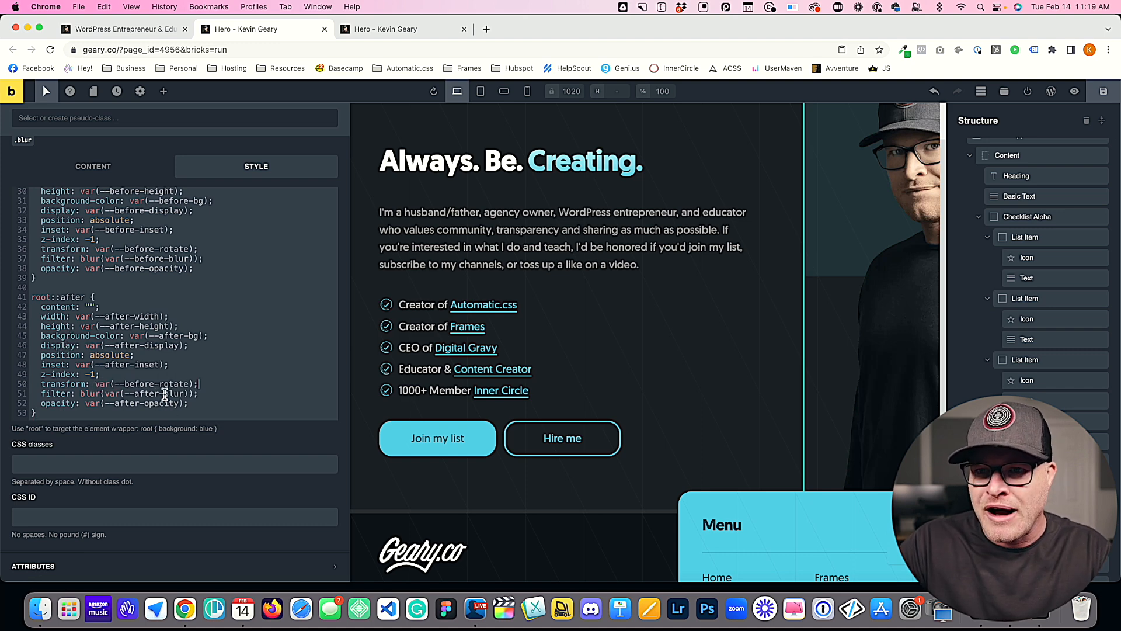
double_click(139, 383)
text(after)
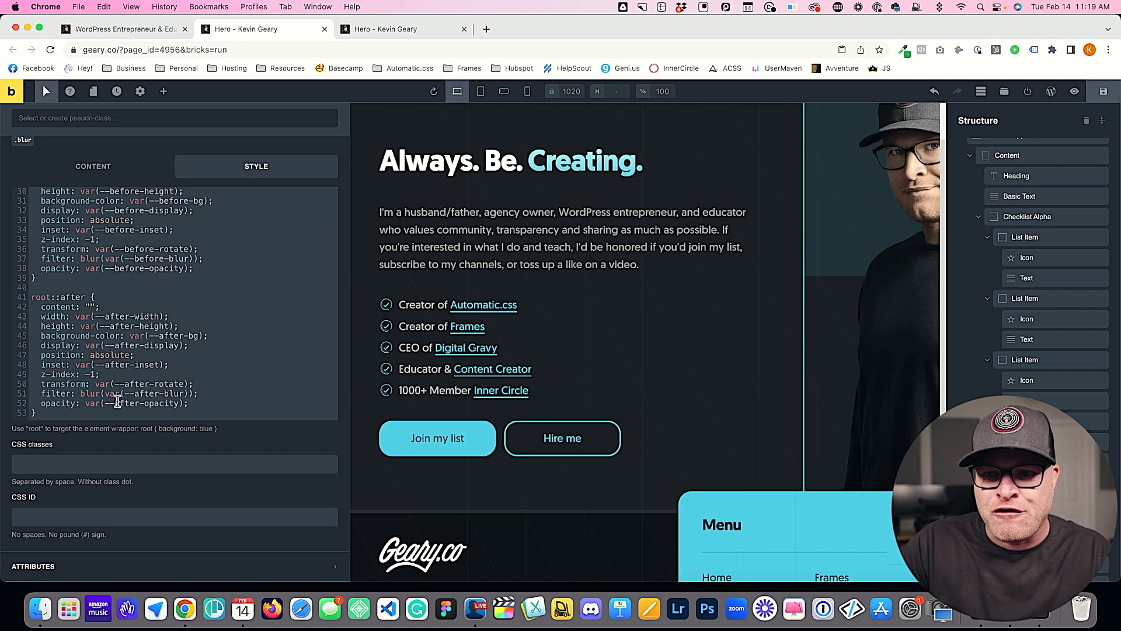
Step: Save the rotation changes and check the shapes in the reloaded front-end preview before returning to the builder
scroll(128, 320, up, 5)
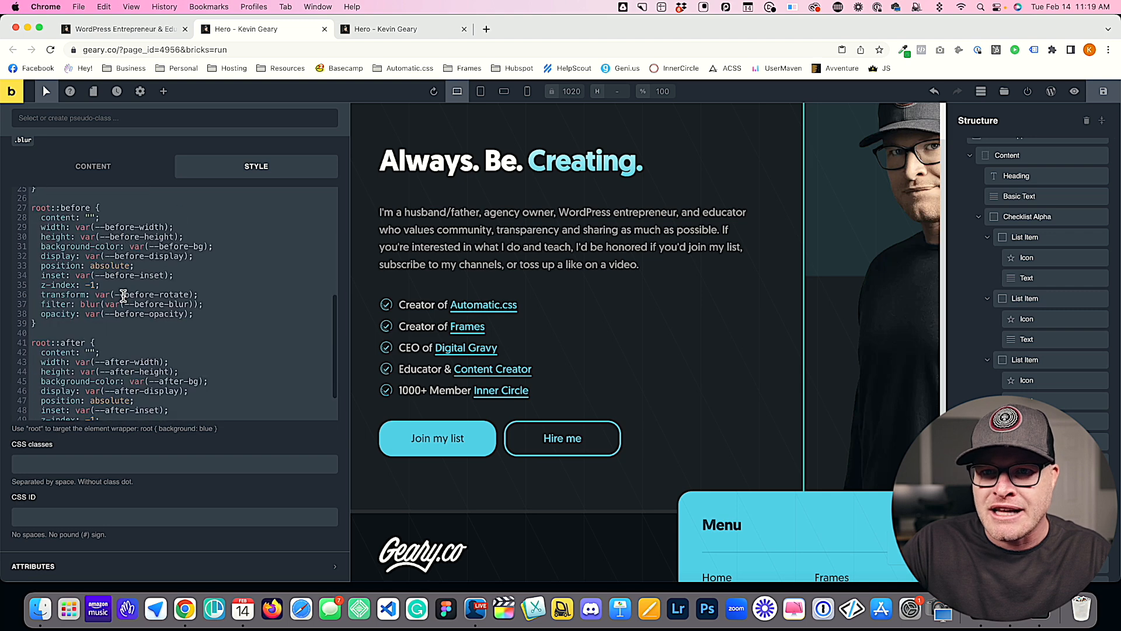
scroll(123, 296, up, 10)
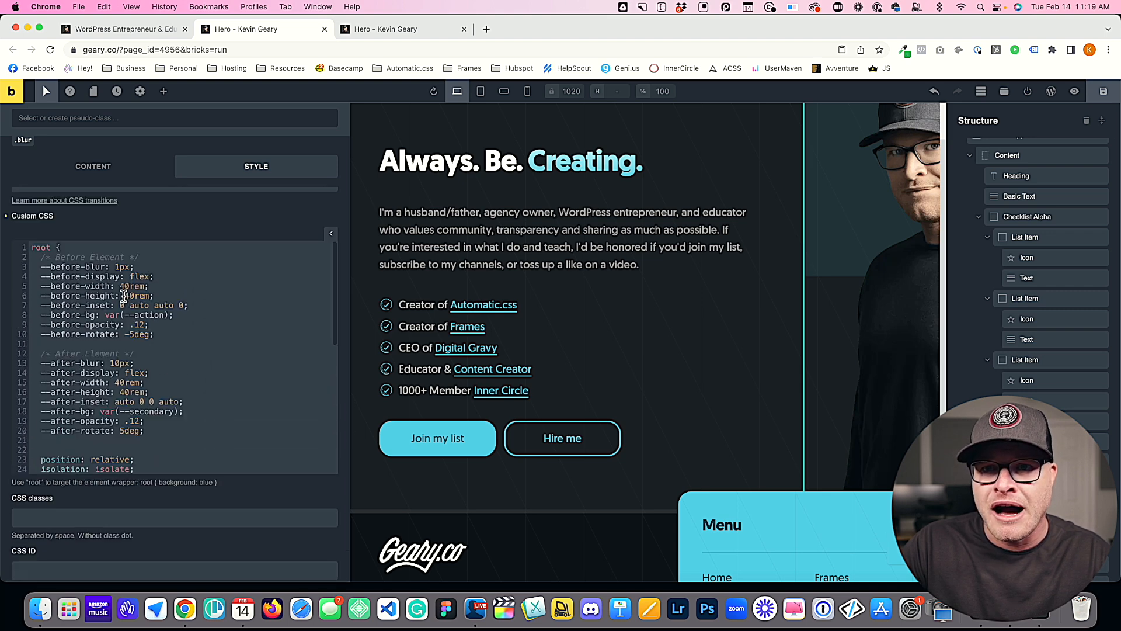
click(1103, 91)
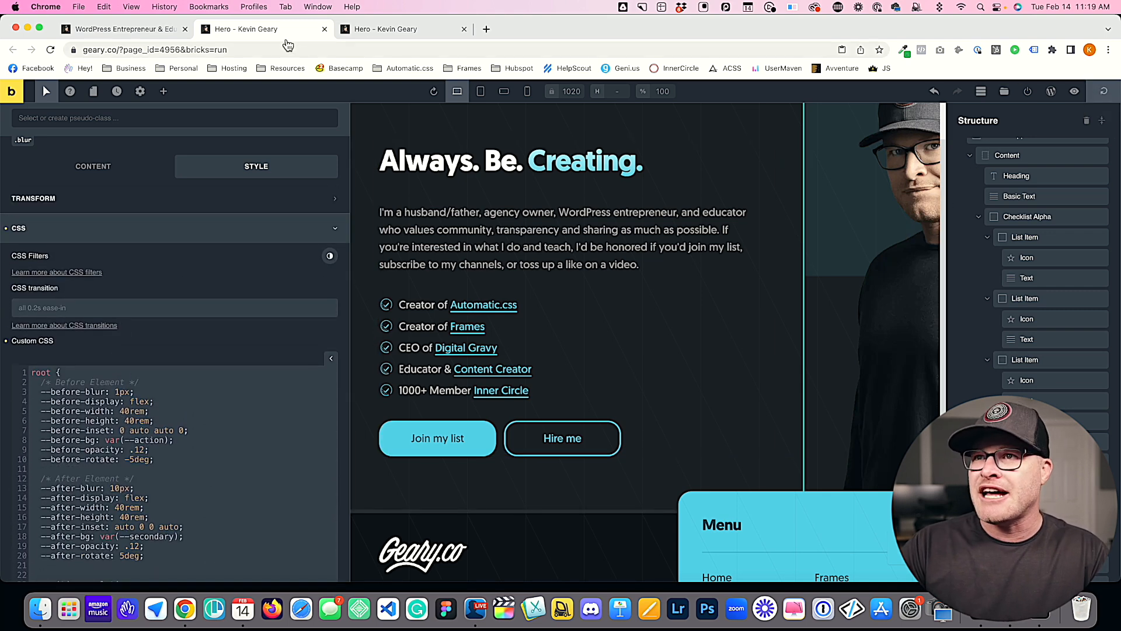
click(388, 30)
key(super+r)
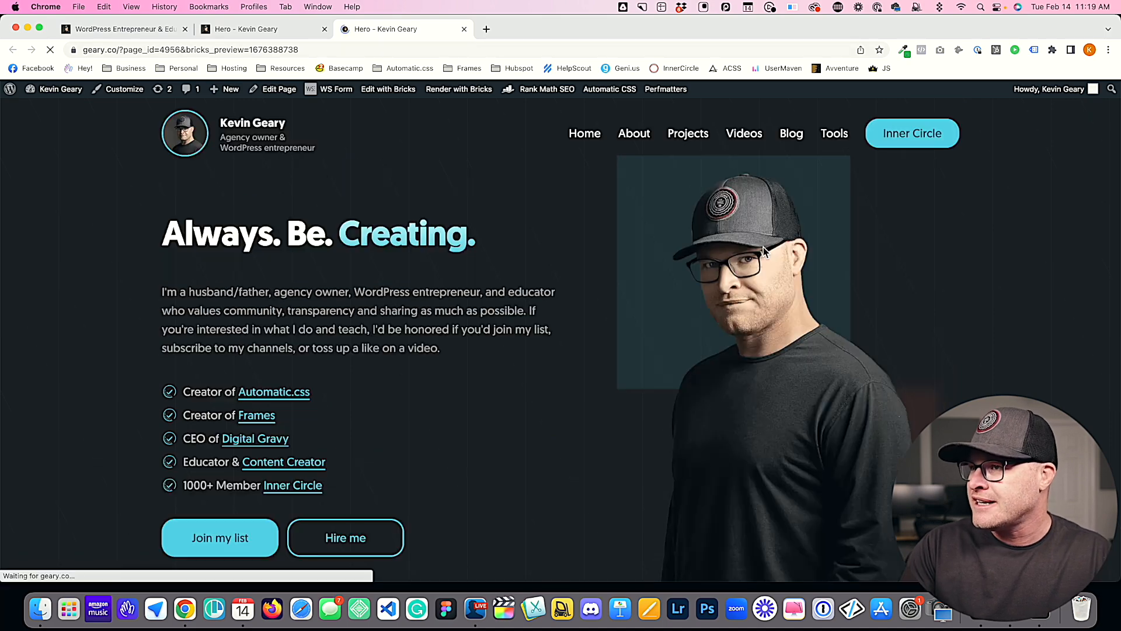
click(321, 30)
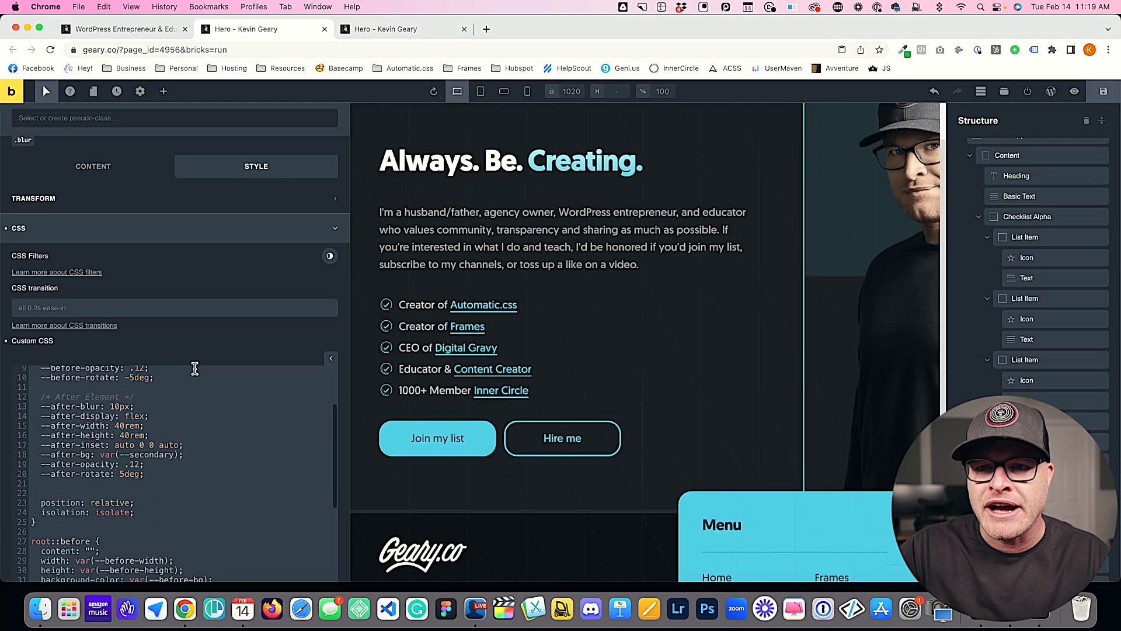
Step: Set both --before-blur and --after-blur to 50px in the blur class's root variables
scroll(383, 463, down, 2)
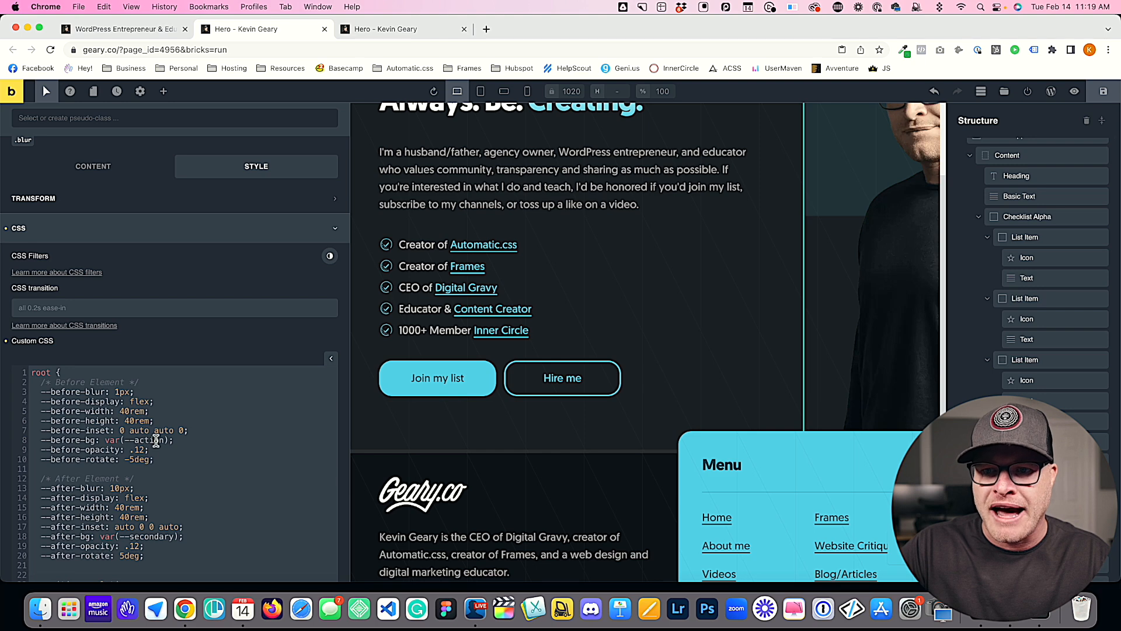
click(121, 391)
text(0)
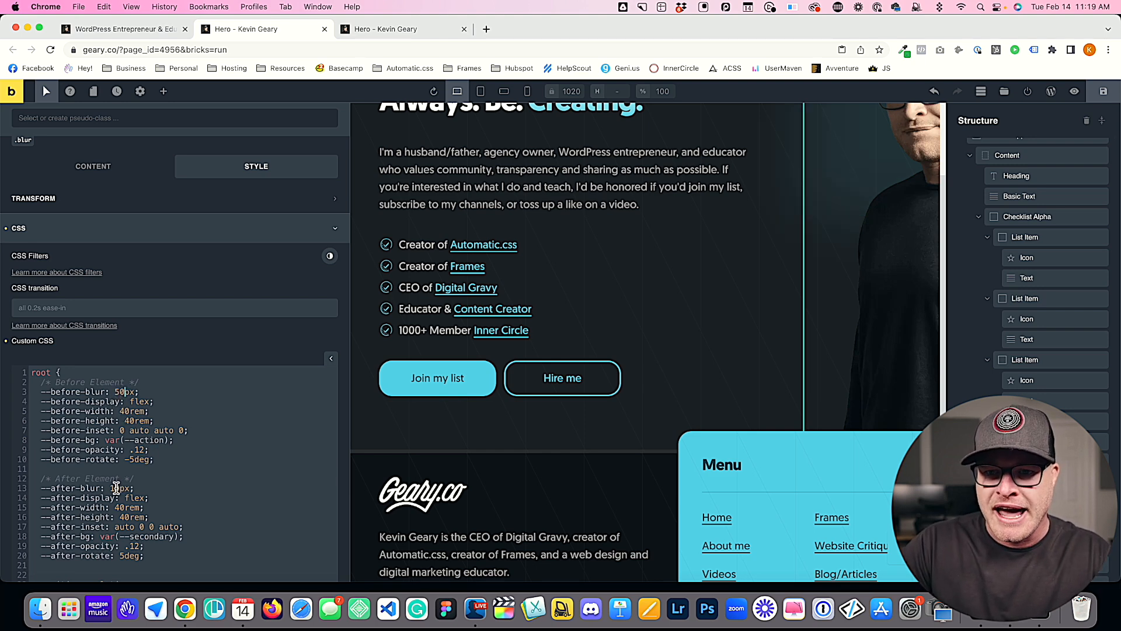
click(1104, 95)
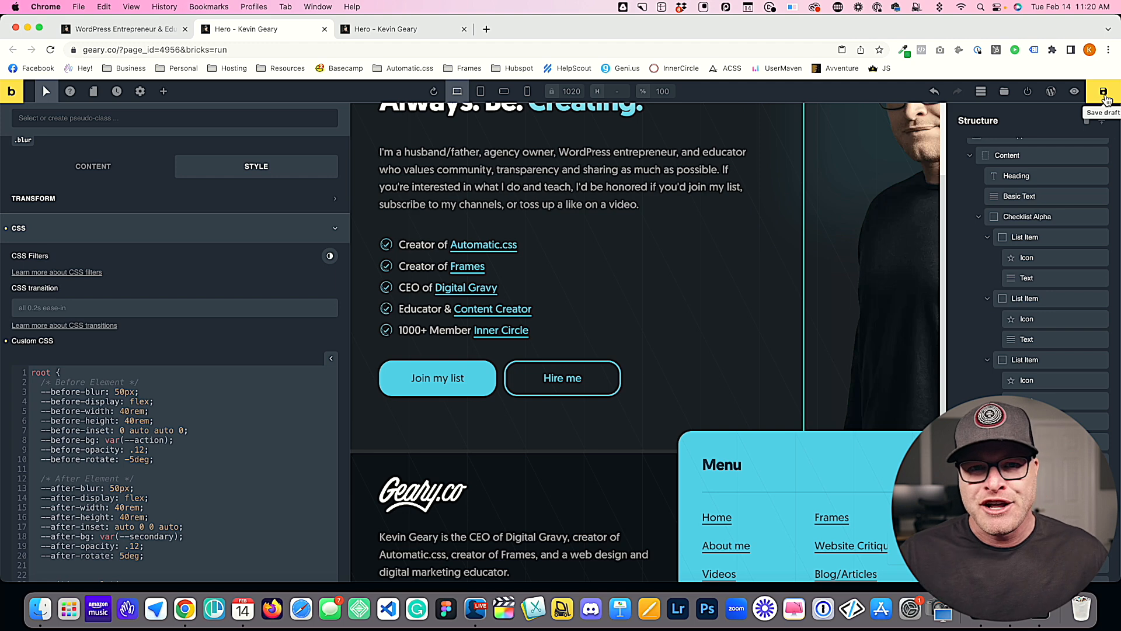
scroll(187, 441, down, 5)
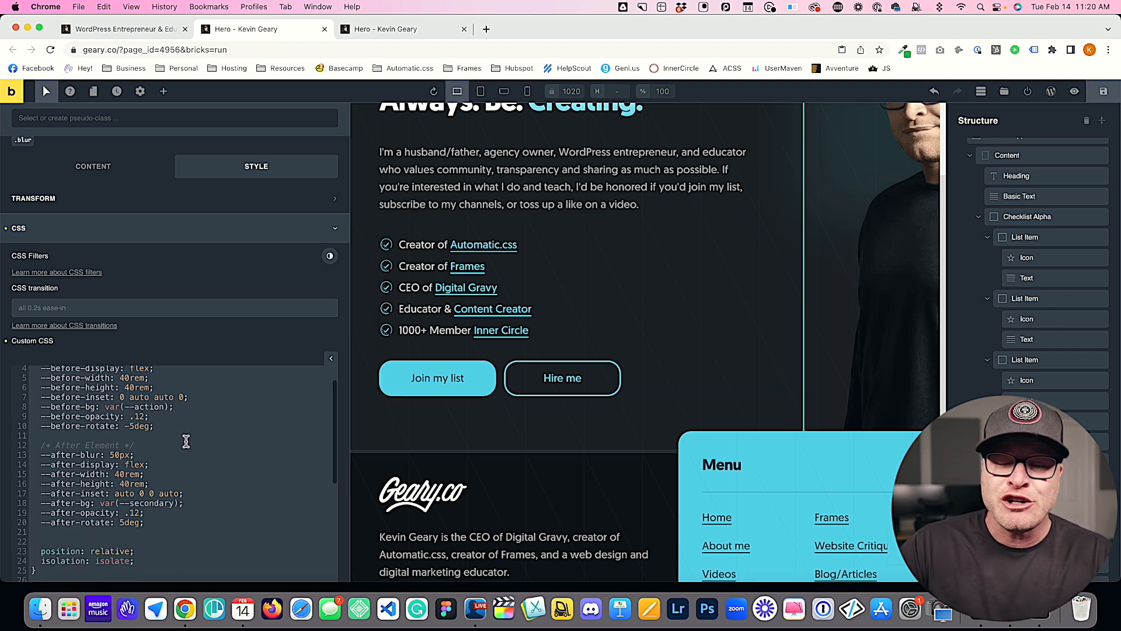
scroll(184, 444, up, 5)
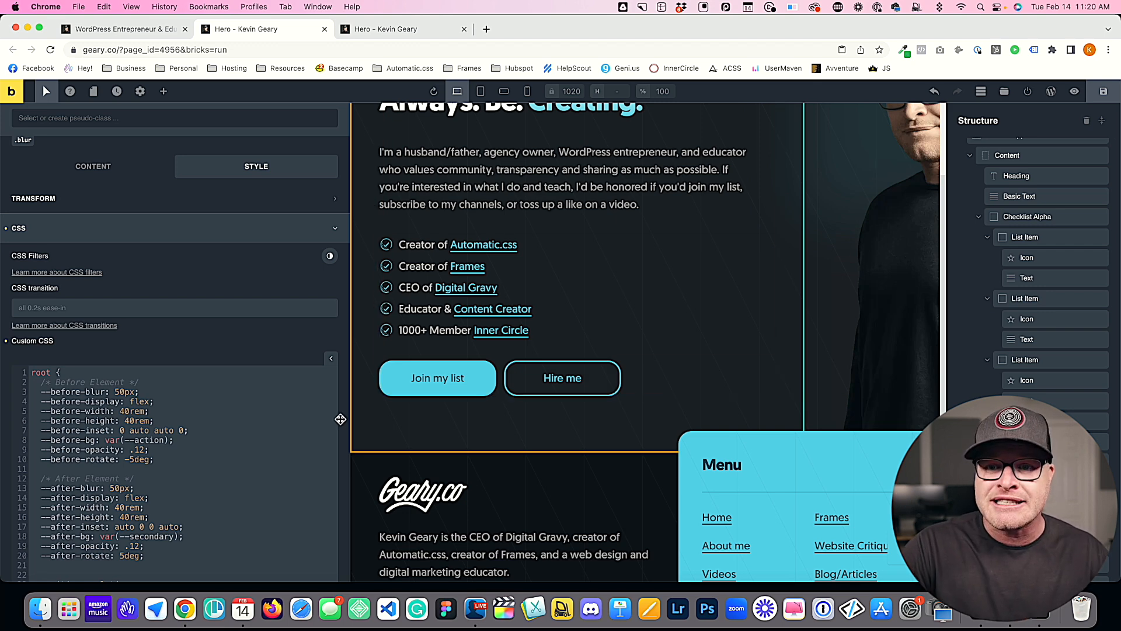
drag(155, 459, 32, 399)
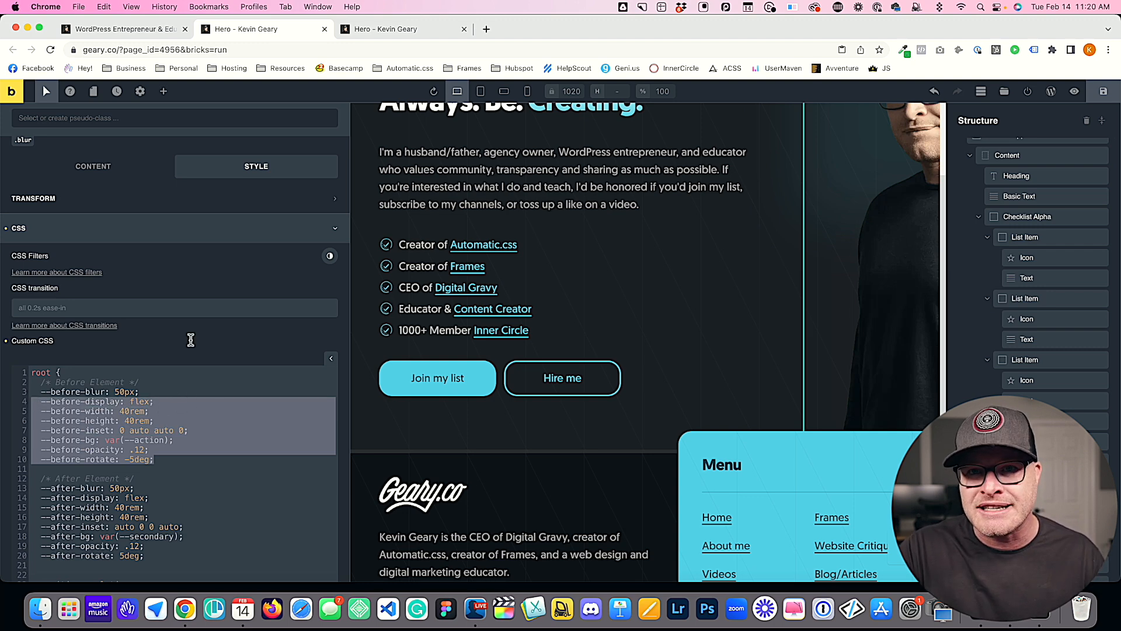
scroll(179, 289, up, 3)
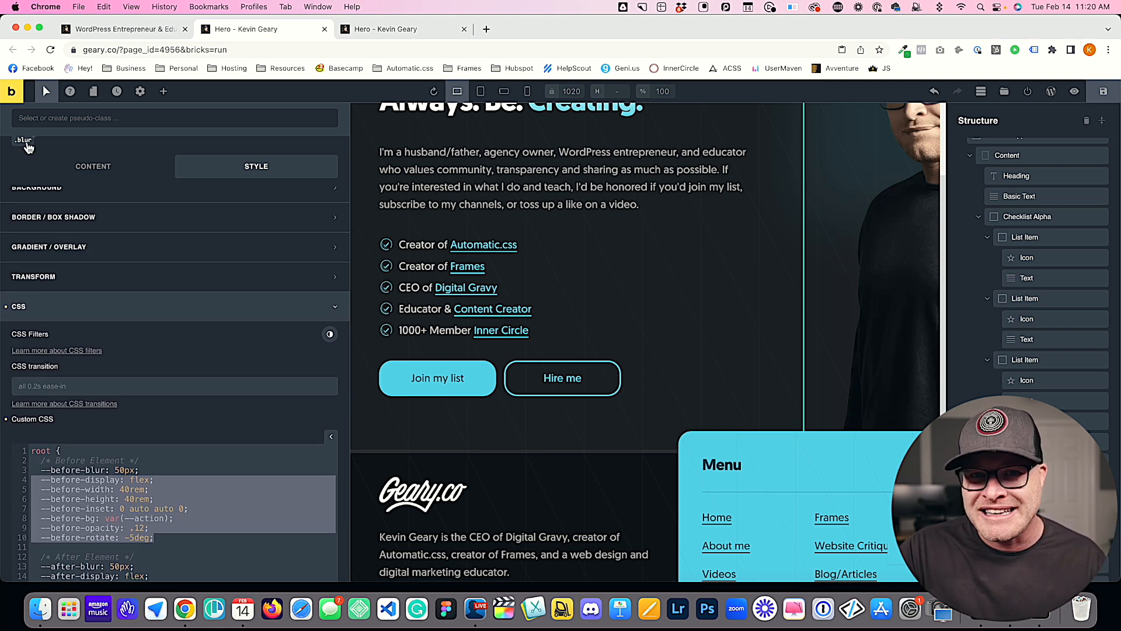
Step: Save the blur values and compare the shapes in the reloaded front-end preview with the live homepage before returning to the builder
click(1104, 91)
scroll(506, 263, down, 2)
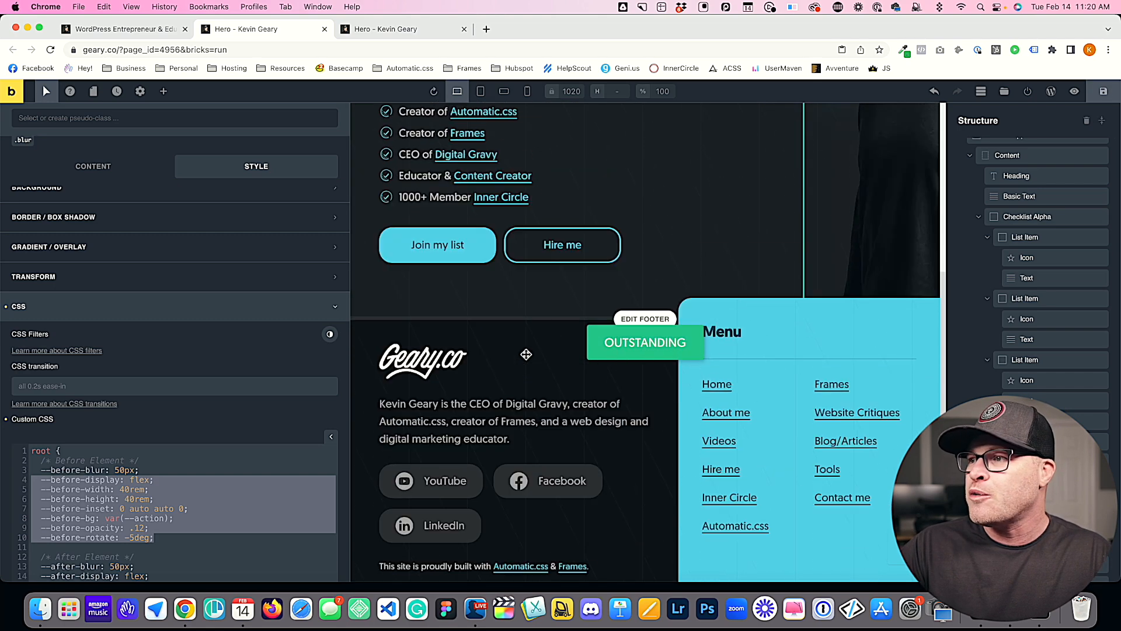
scroll(506, 180, up, 5)
click(409, 29)
key(super+r)
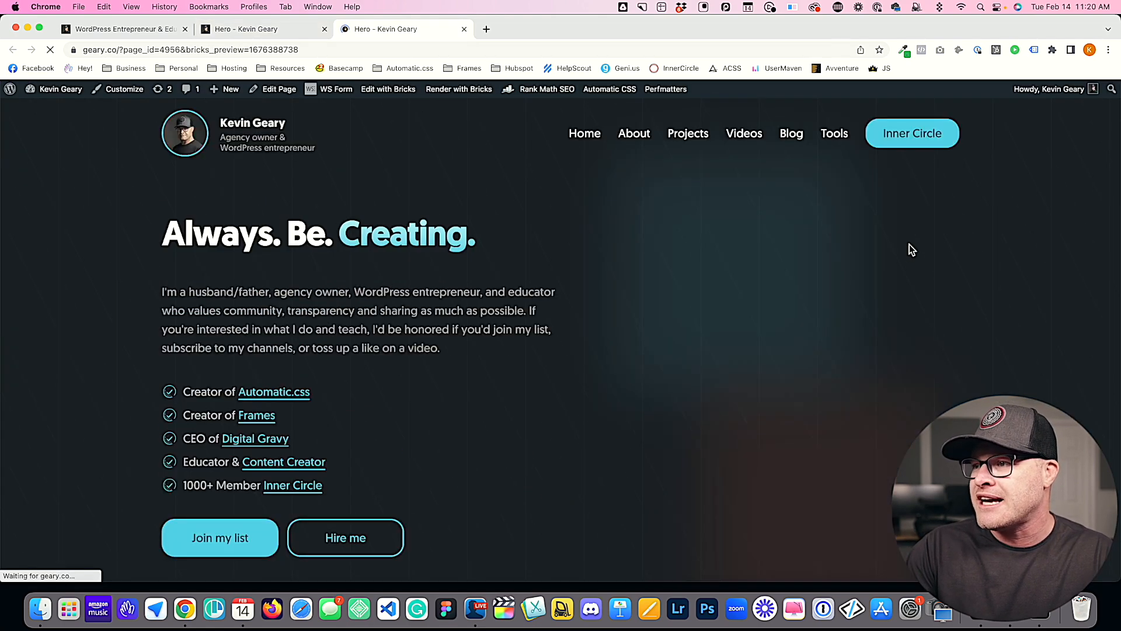
scroll(863, 293, down, 2)
scroll(804, 261, up, 3)
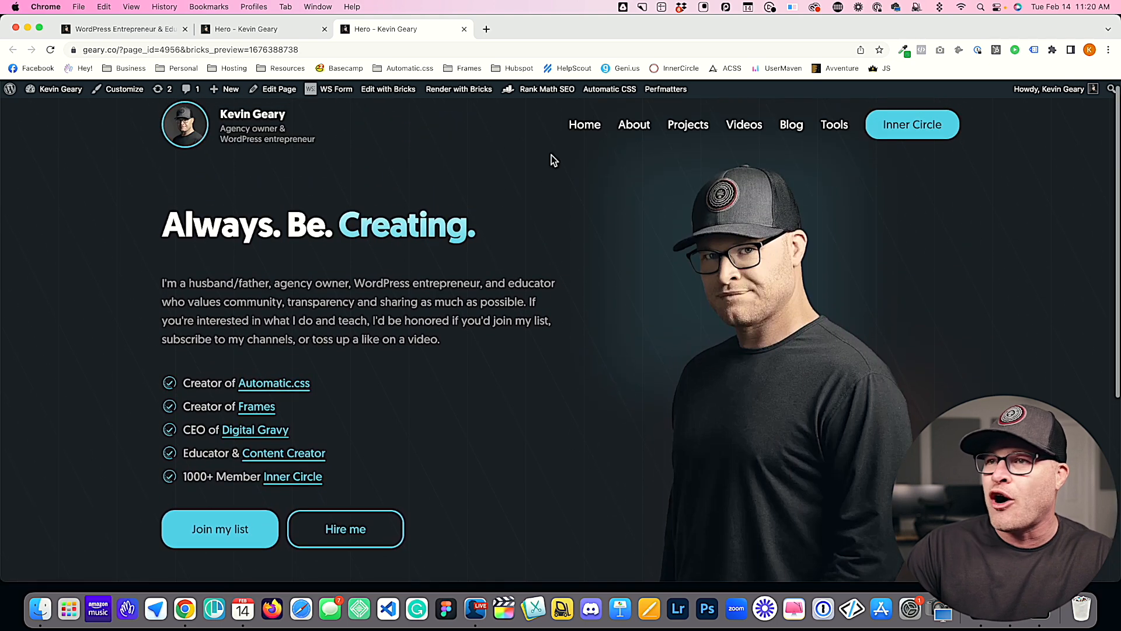
click(102, 33)
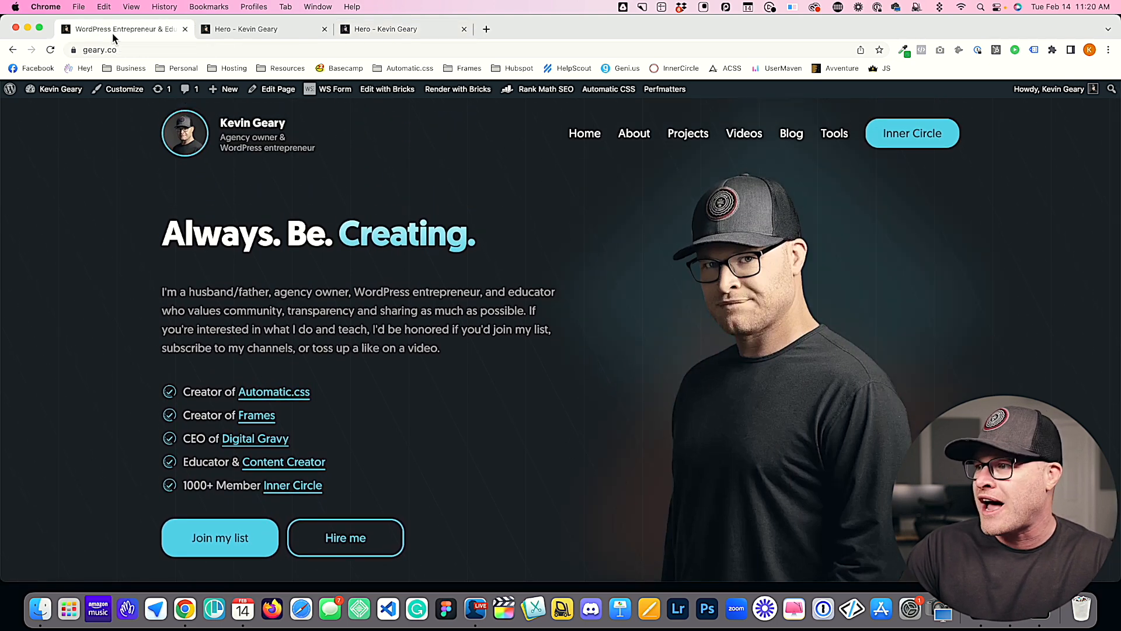
click(392, 32)
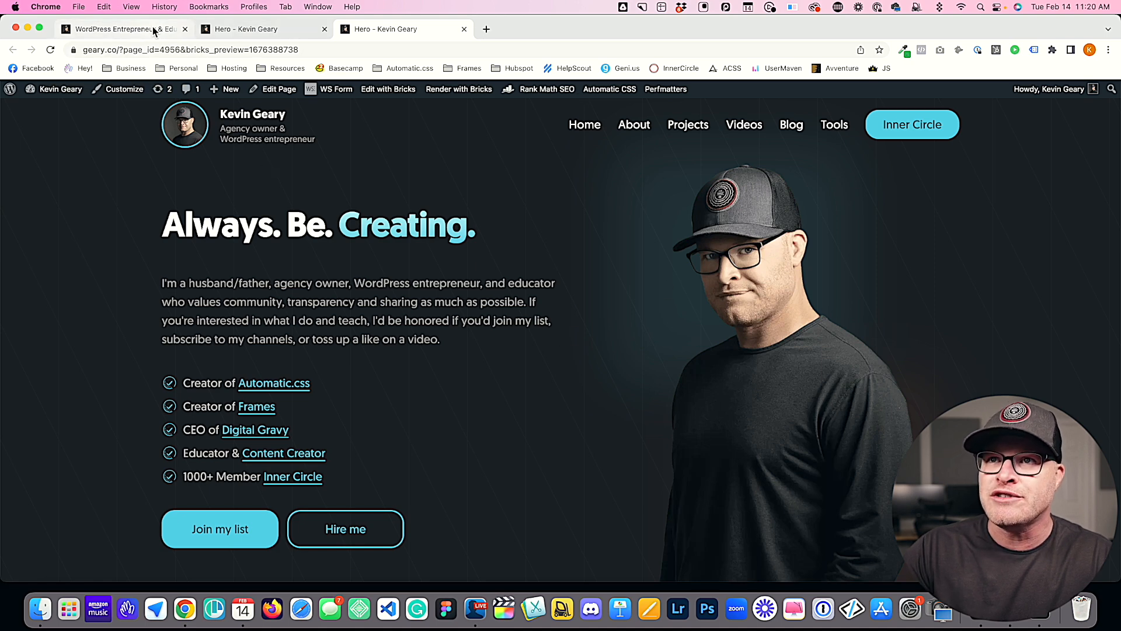
click(257, 29)
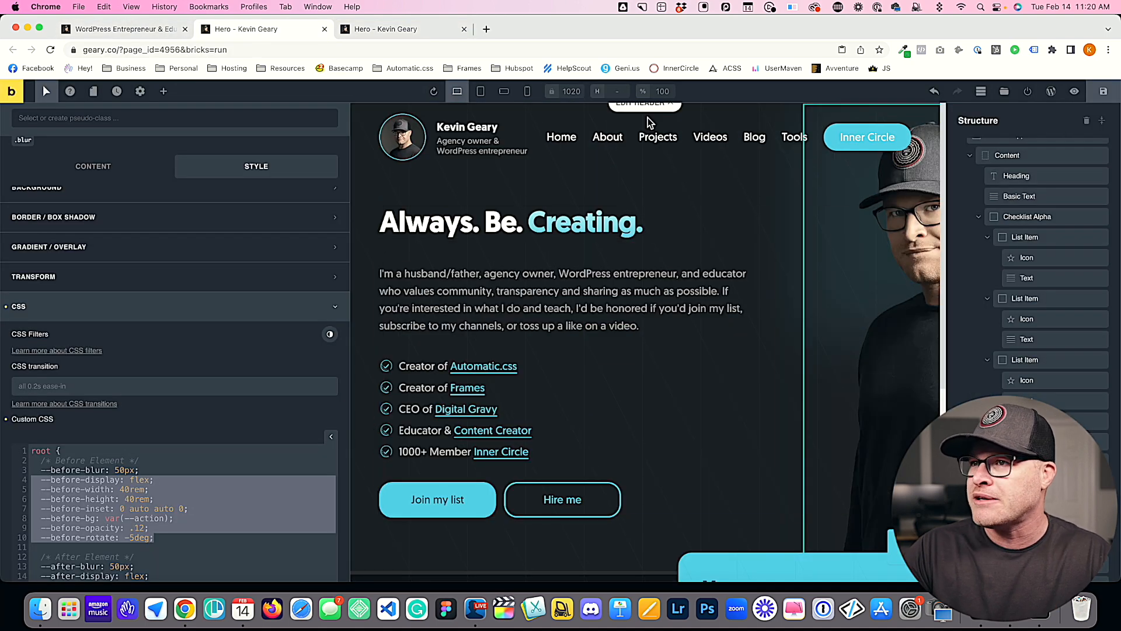
Step: Add three empty Section elements to the page below the hero
click(163, 91)
text(sec)
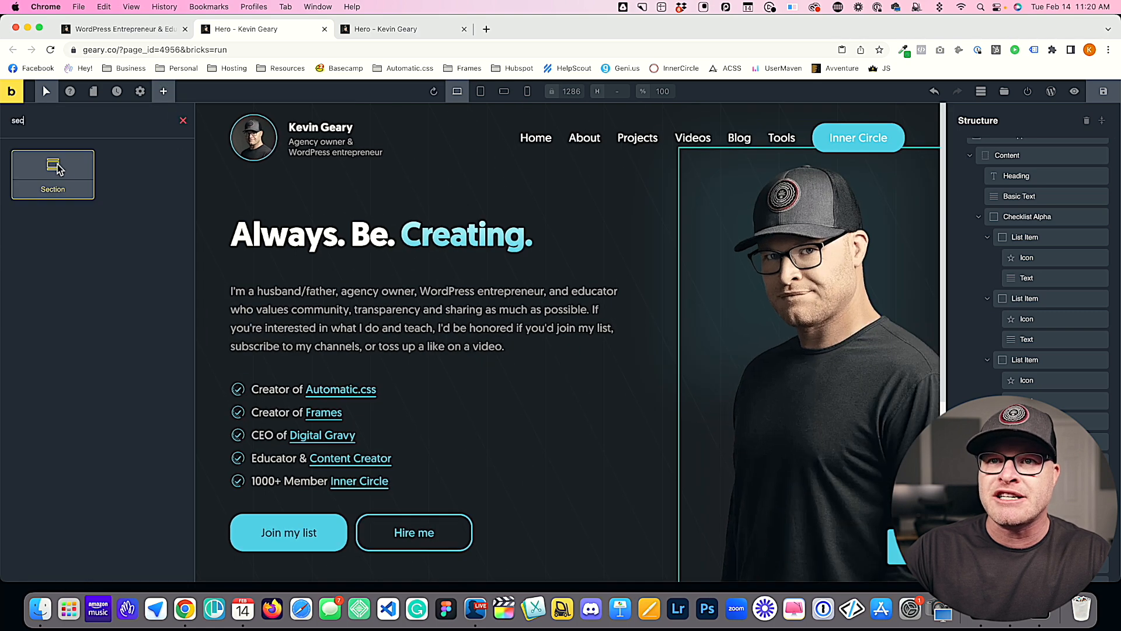
drag(61, 170, 484, 314)
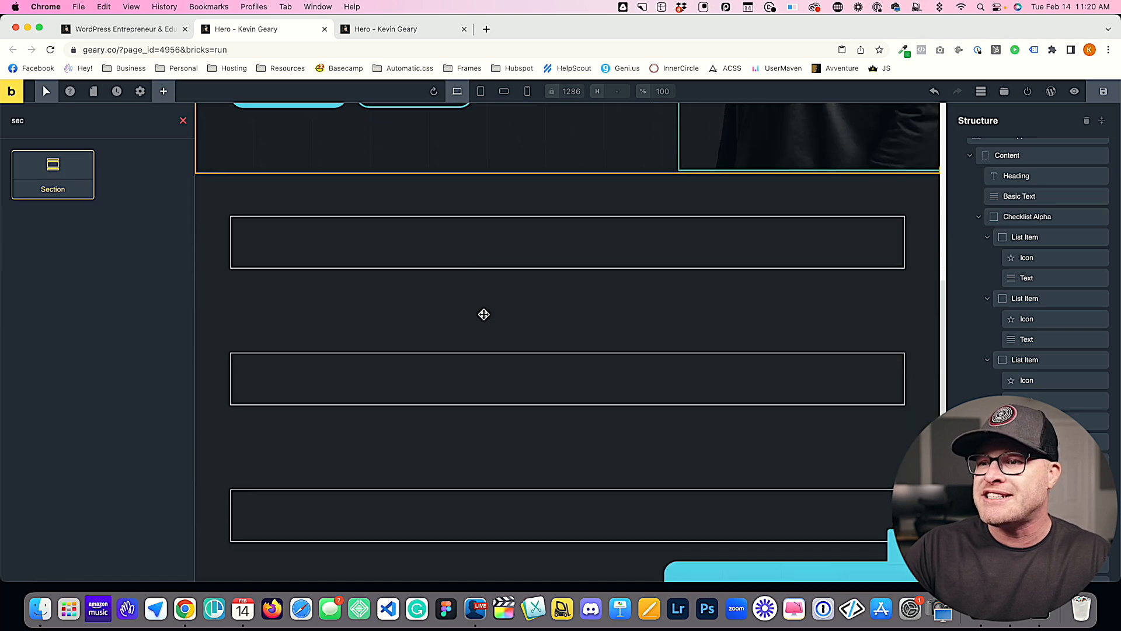
scroll(484, 314, down, 5)
Step: Assign the existing blur class to the last empty section above the footer
click(493, 258)
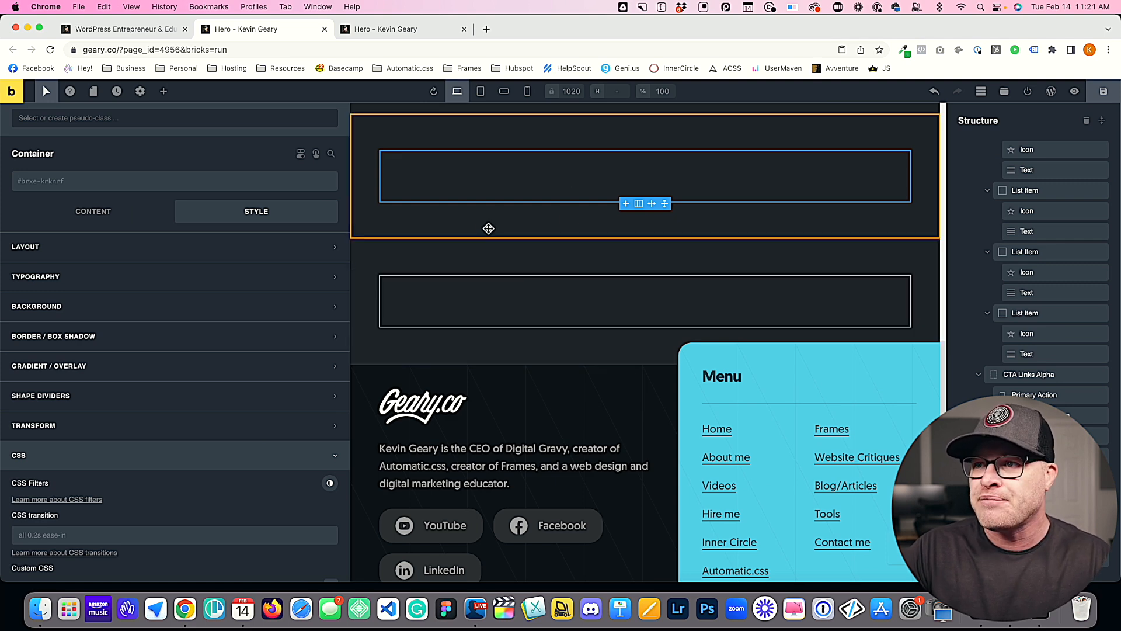
click(444, 233)
click(447, 258)
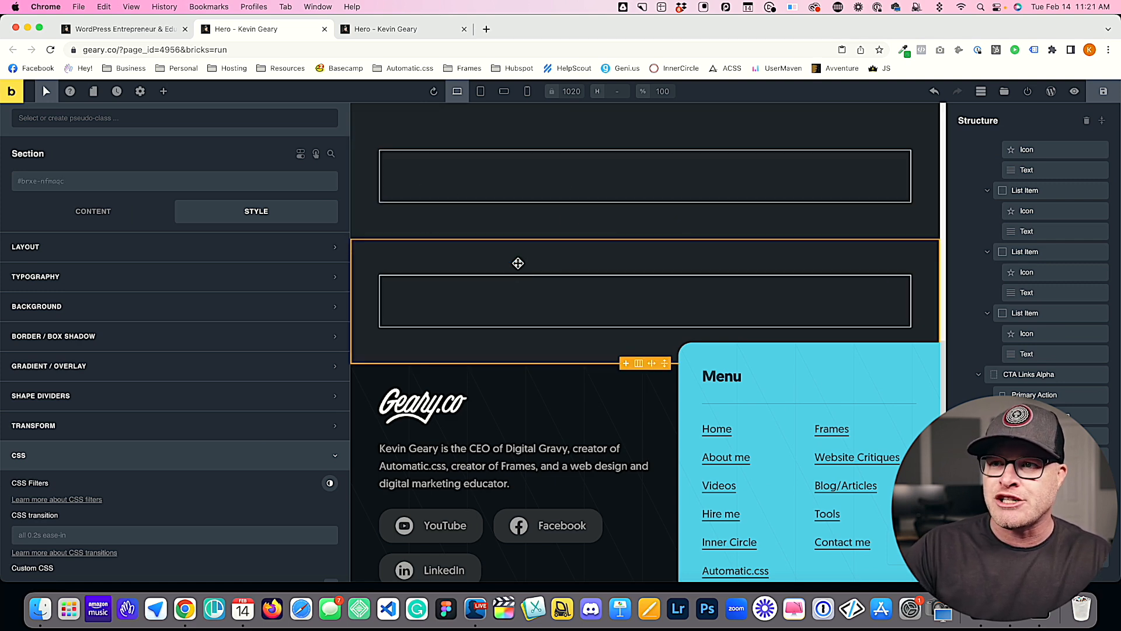
scroll(518, 263, up, 1)
click(89, 182)
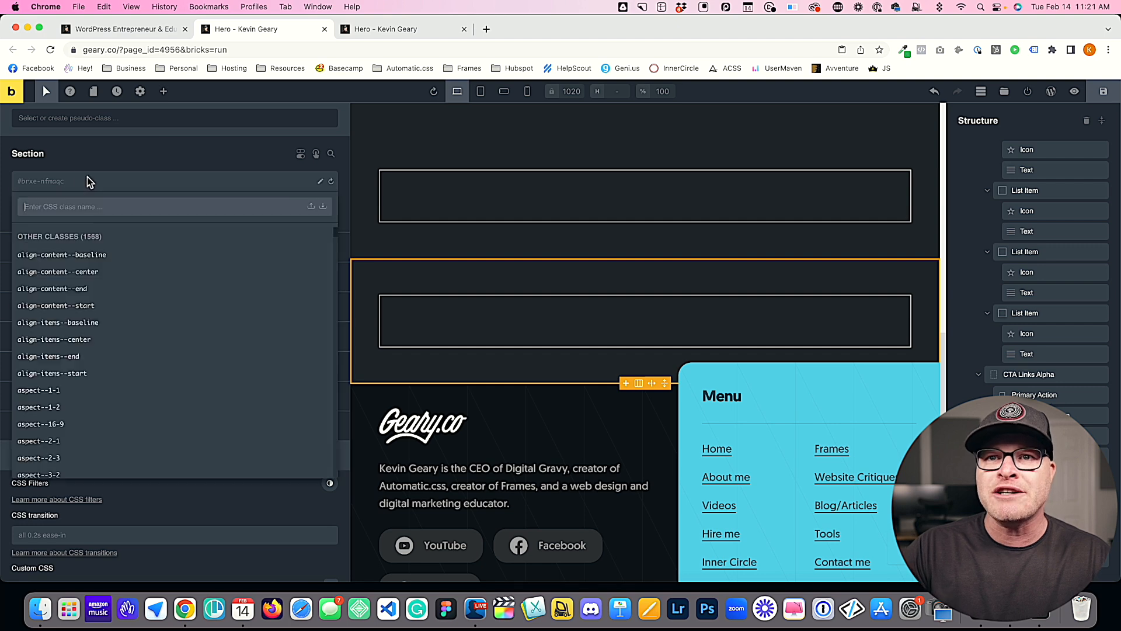
text(blur)
key(Return)
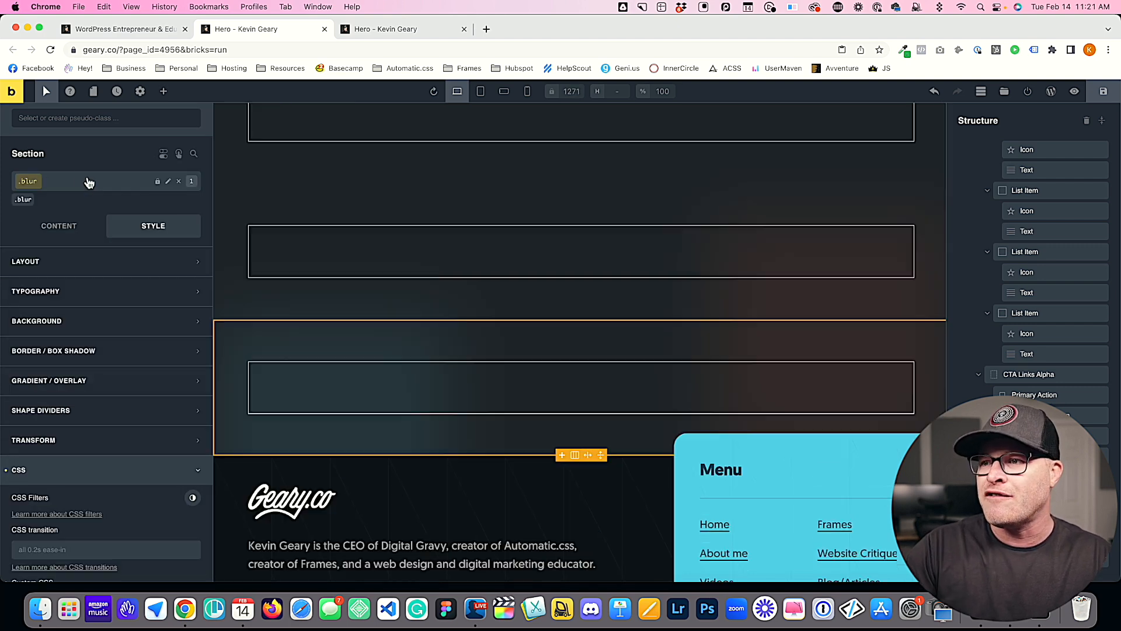
Step: Save the page and examine the last section's blurred shapes in the front-end preview before returning to the builder
click(1103, 96)
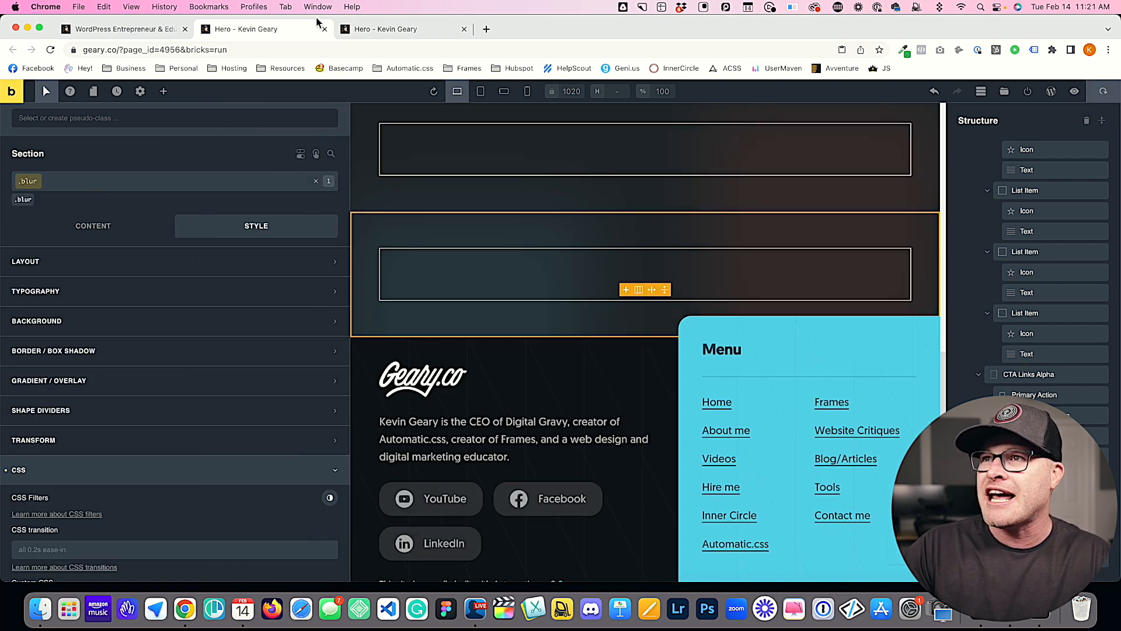
click(388, 34)
scroll(362, 214, down, 6)
scroll(361, 214, down, 3)
scroll(361, 214, up, 4)
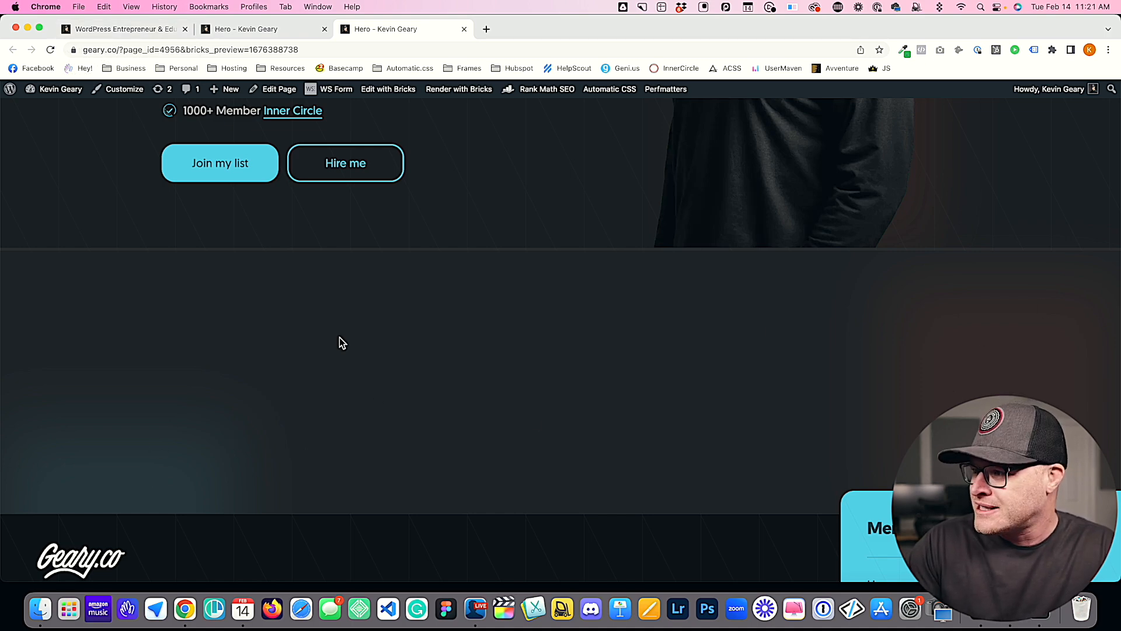
scroll(285, 397, up, 7)
scroll(286, 398, down, 7)
scroll(286, 397, down, 5)
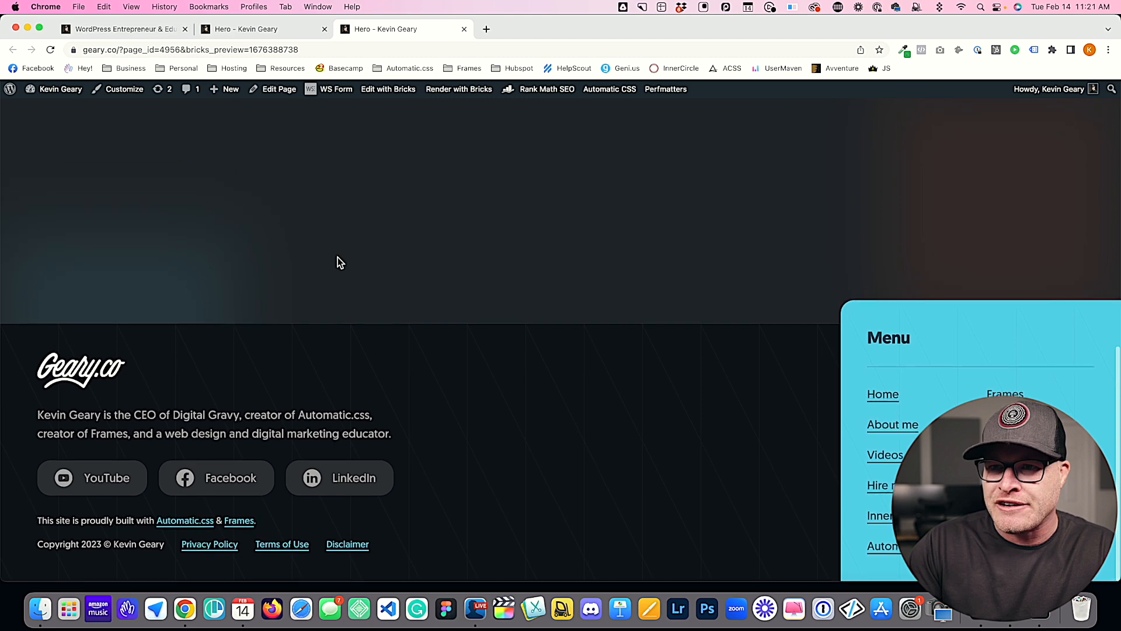
scroll(190, 283, up, 5)
key(ctrl+Tab)
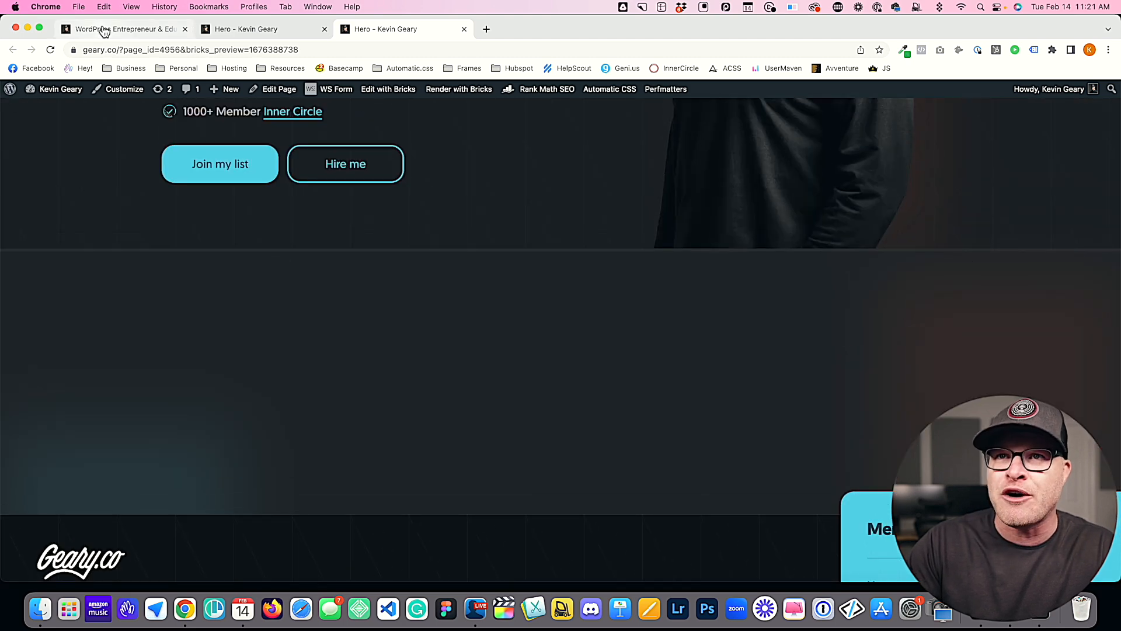
key(ctrl+Tab)
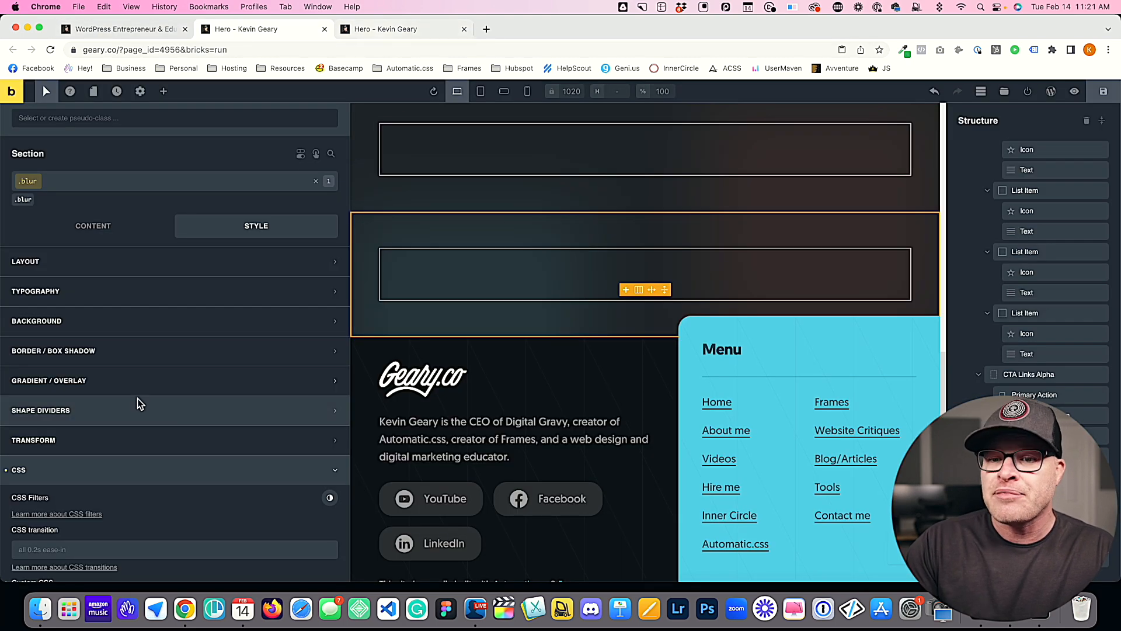
Step: Copy the root block containing the before and after variables from the blur class's custom CSS
scroll(145, 395, down, 7)
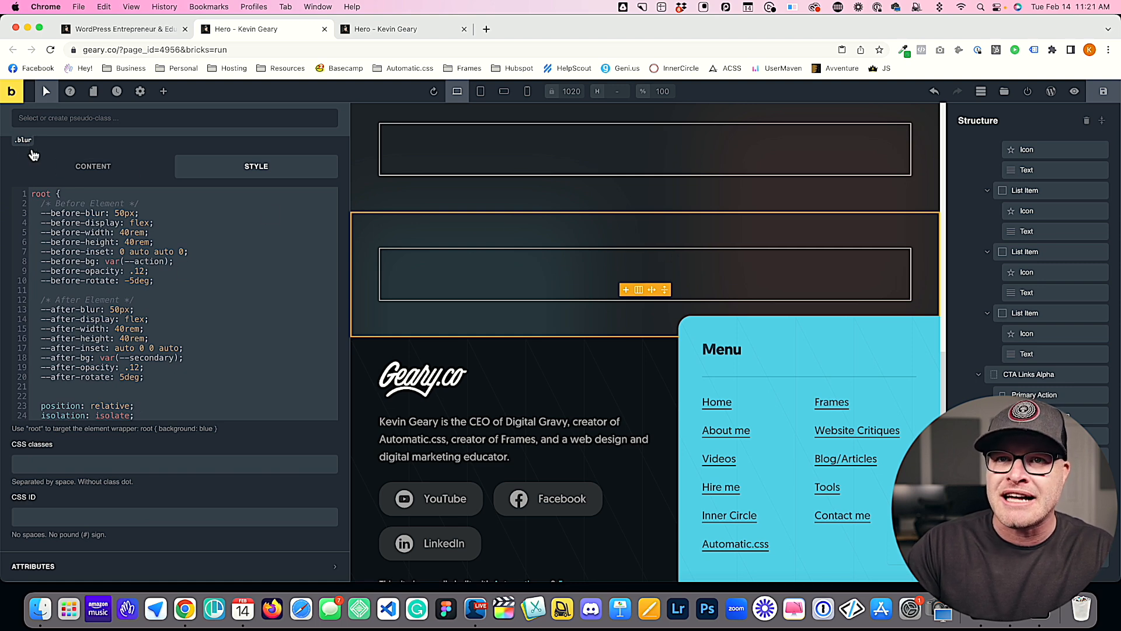
scroll(32, 153, up, 1)
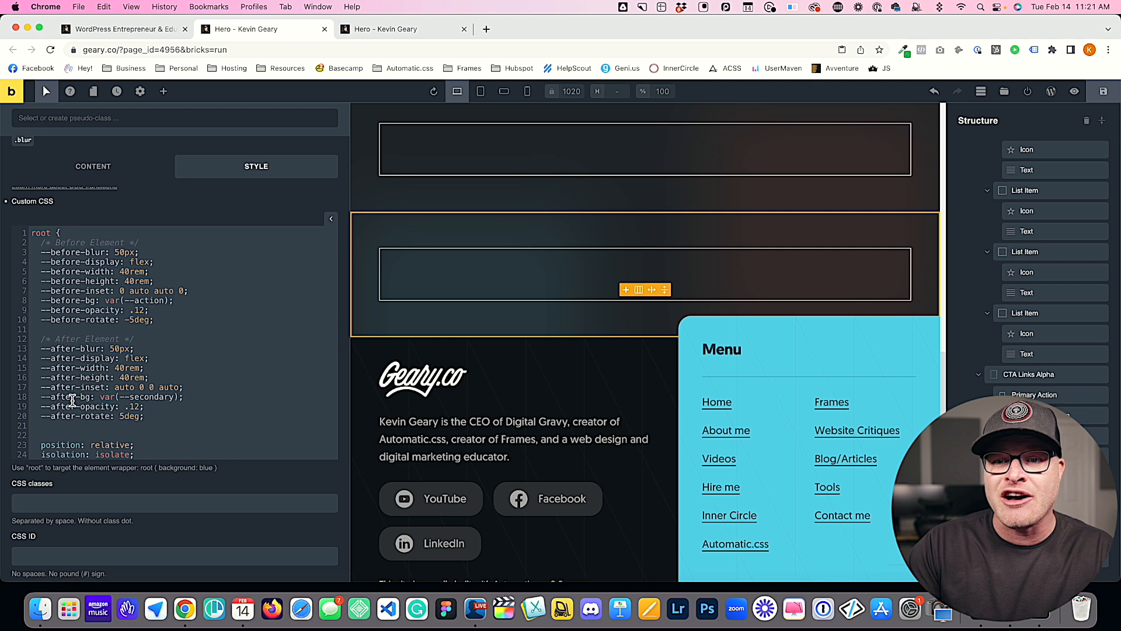
click(191, 416)
drag(191, 416, 23, 243)
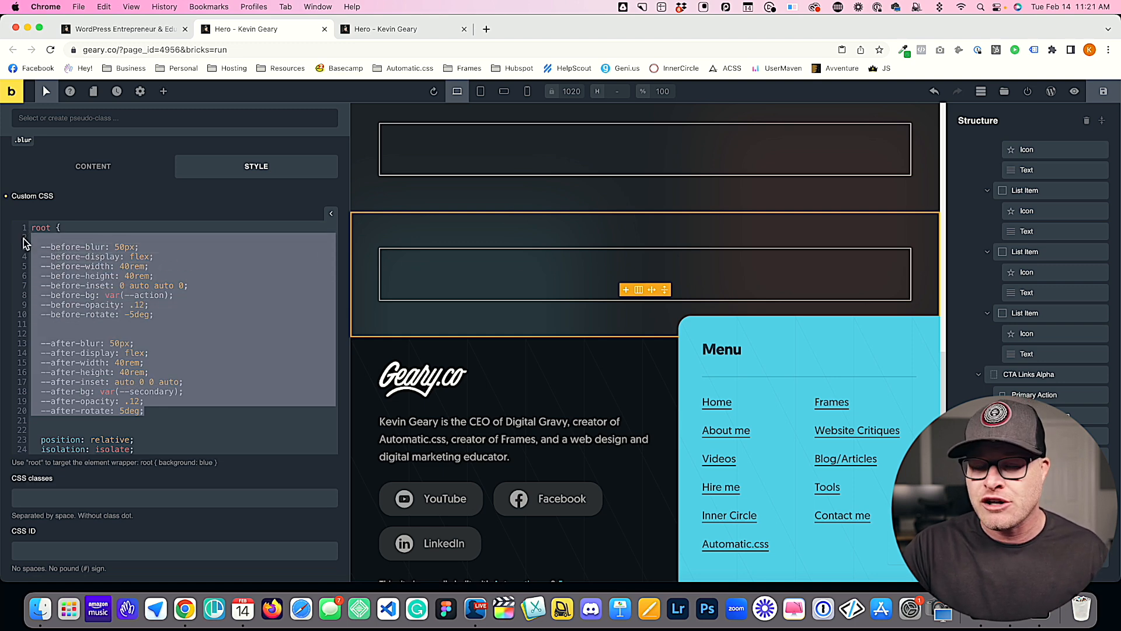
click(132, 376)
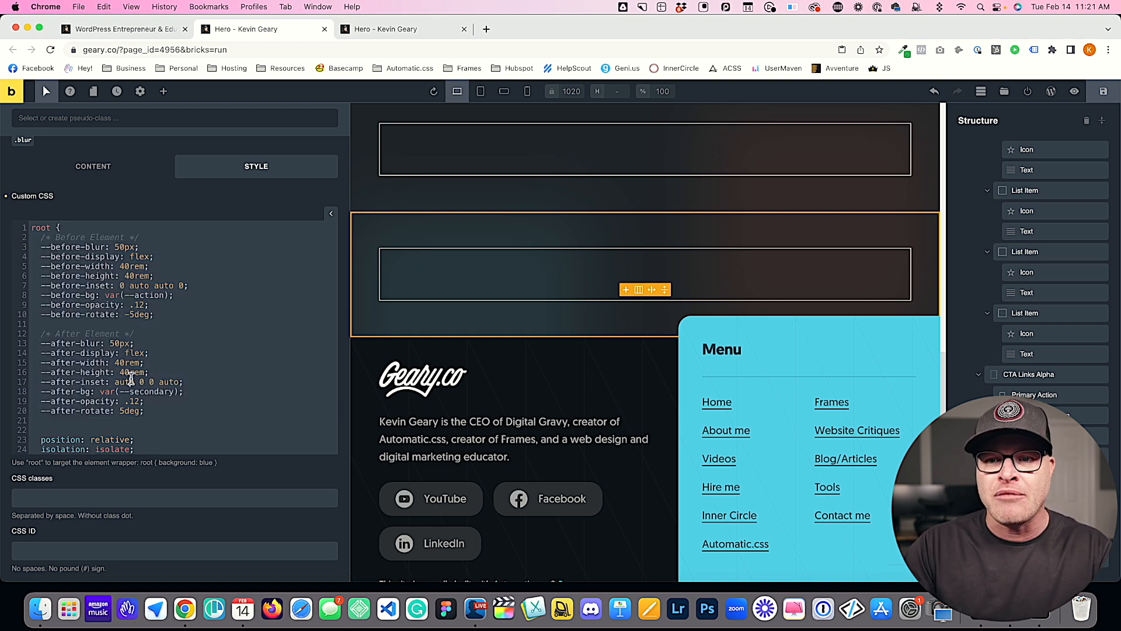
scroll(154, 416, down, 1)
drag(39, 427, 33, 216)
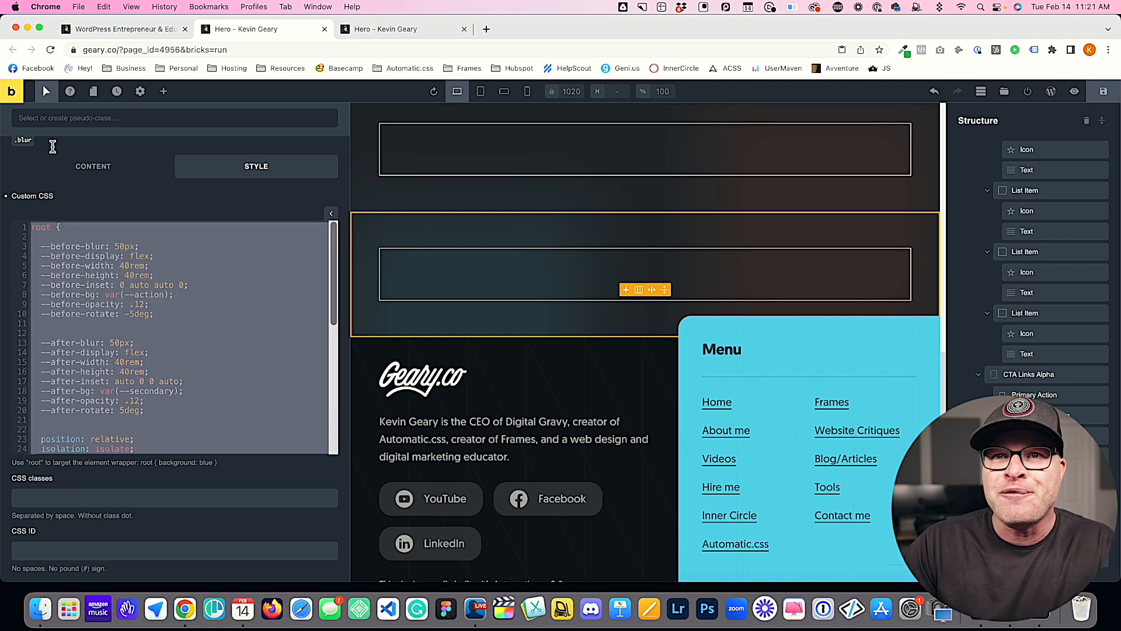
Step: Paste the root block into the section's own ID-level custom CSS and delete its position and isolation lines, keeping only the variables
scroll(24, 149, up, 5)
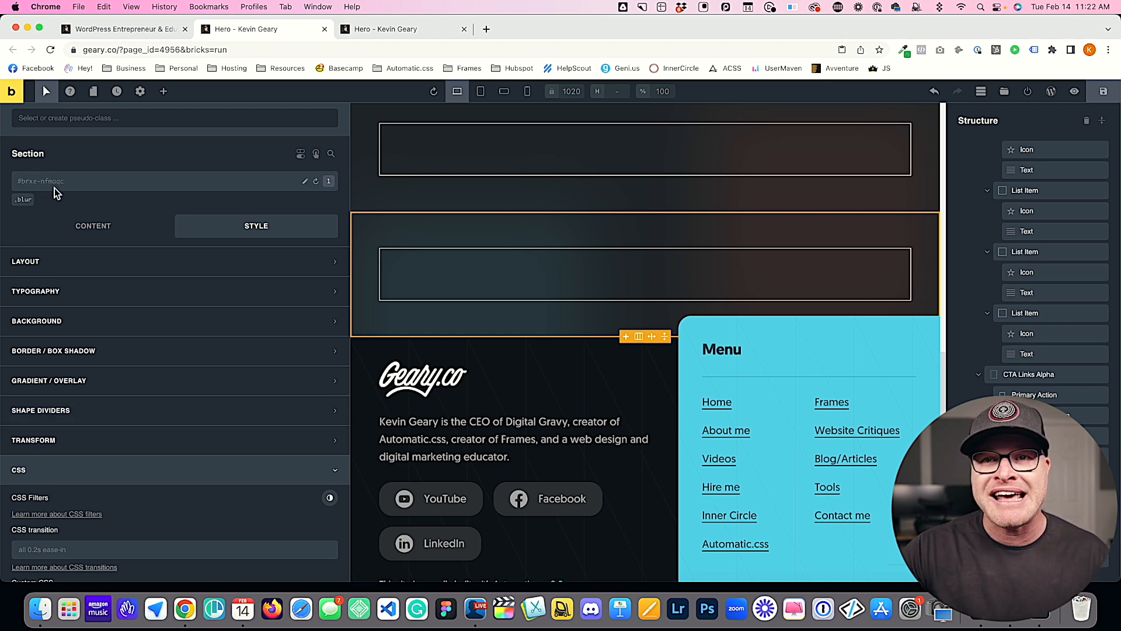
scroll(131, 493, down, 3)
click(130, 492)
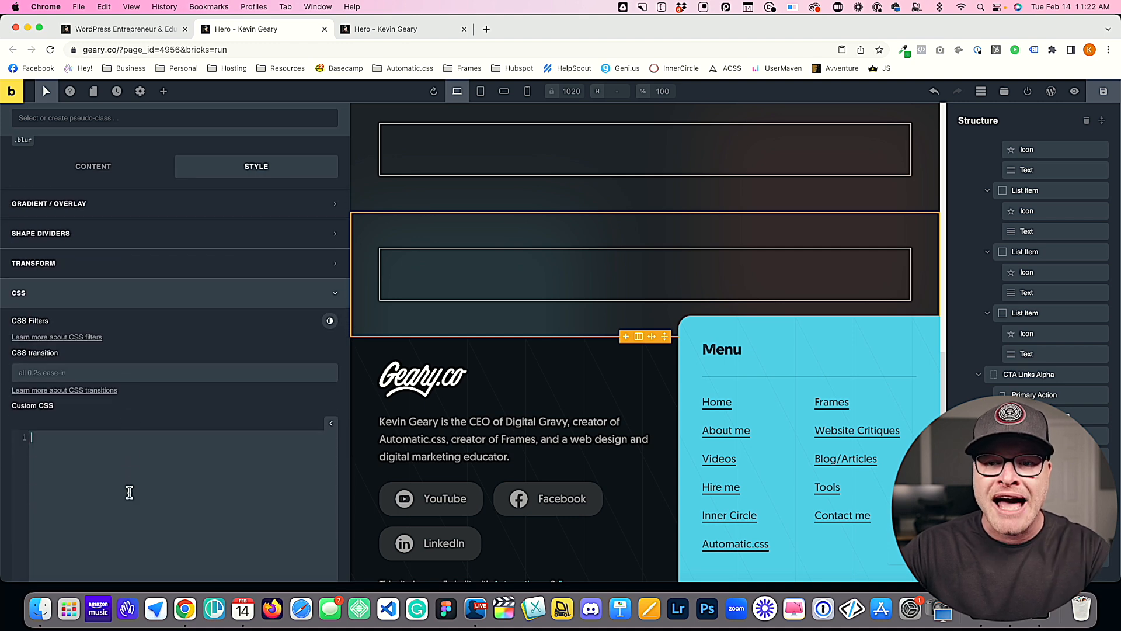
key(super+v)
drag(135, 565, 21, 552)
key(BackSpace)
key(BackSpace)
click(129, 442)
text(-)
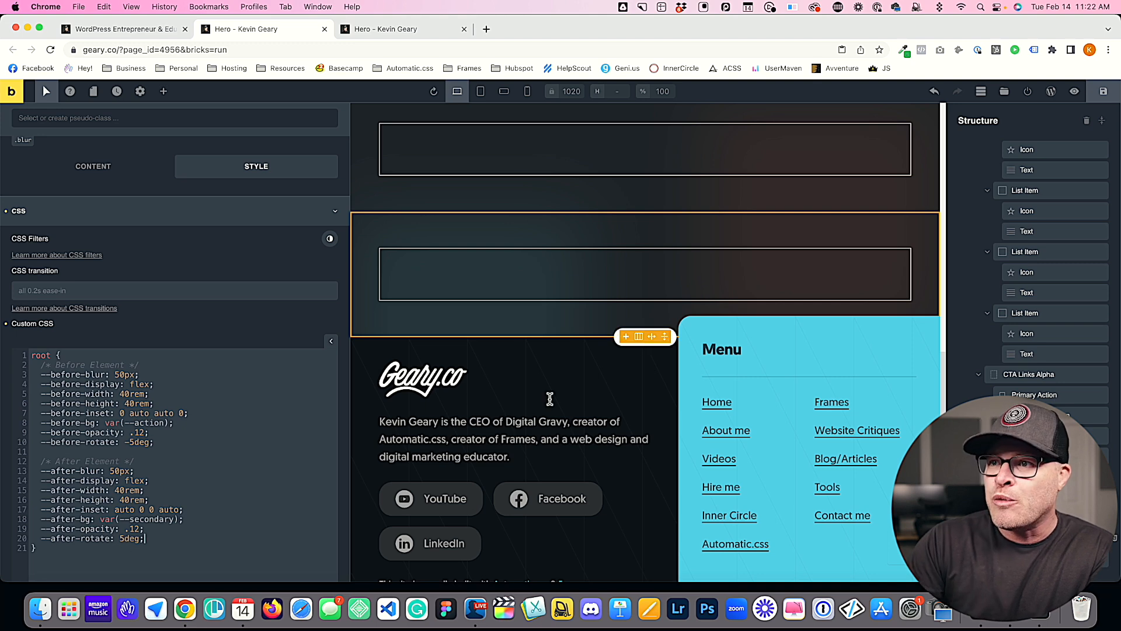
Step: Switch the section's styling back to the blur class and review the root variables in its custom CSS
scroll(546, 420, up, 15)
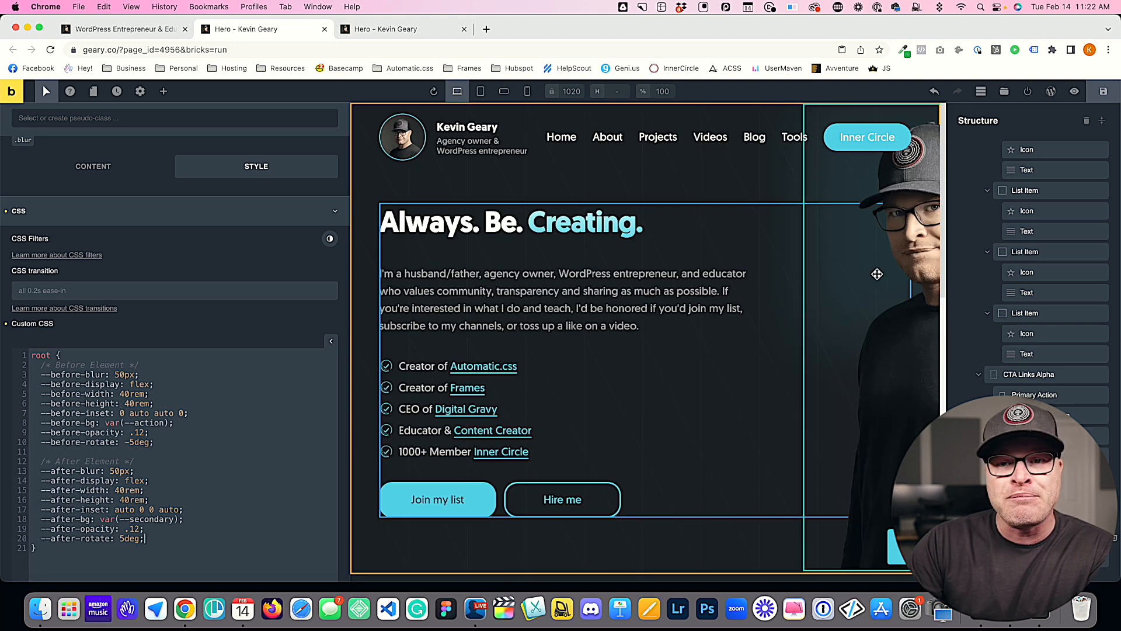
scroll(131, 368, down, 3)
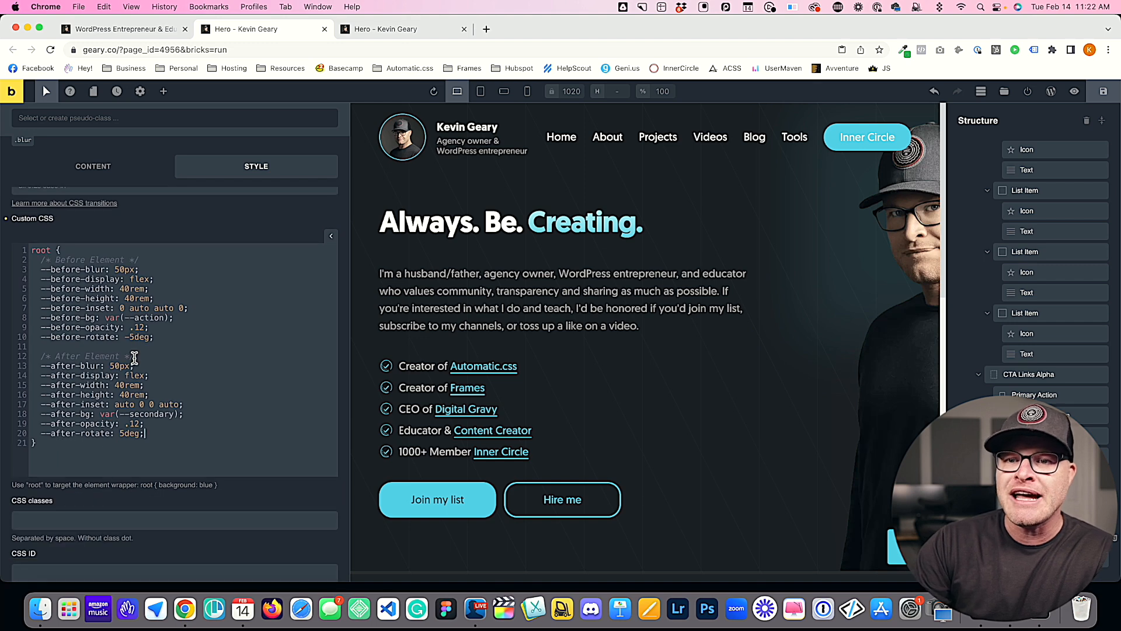
click(24, 141)
scroll(78, 538, down, 10)
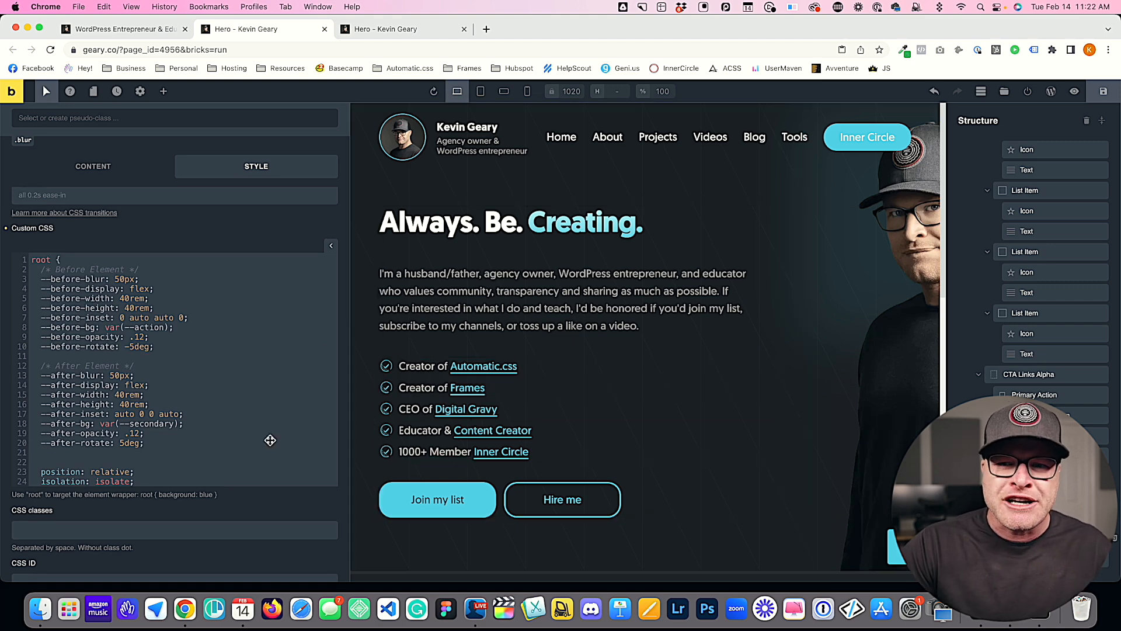
Step: Examine the before and after variables in the blur class's custom CSS and the blurred sections above the footer
drag(187, 442, 37, 276)
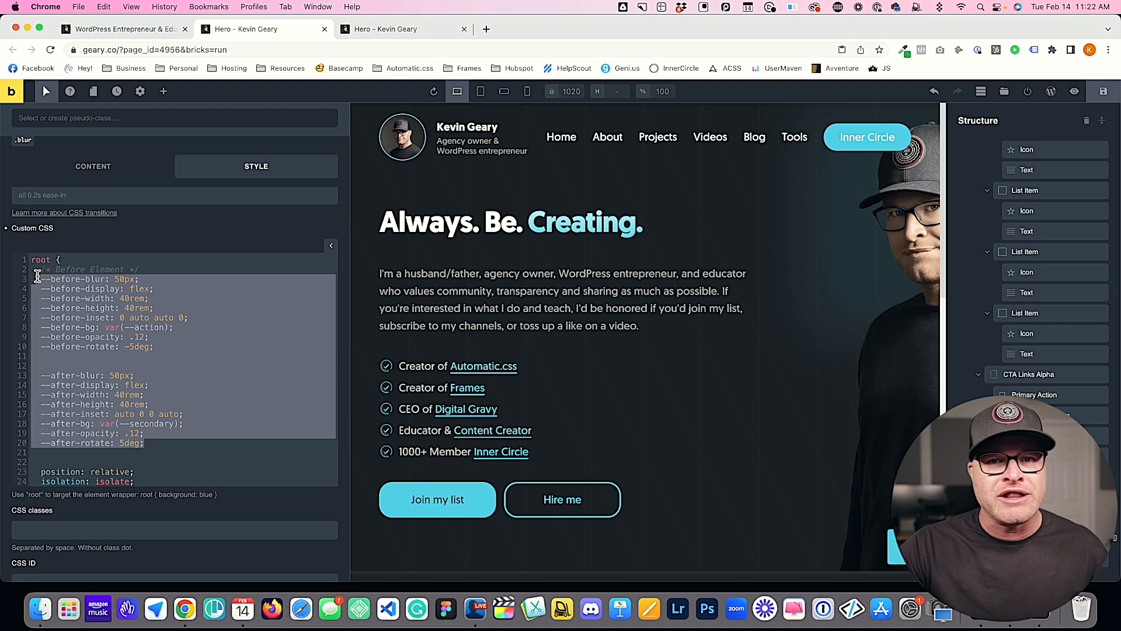
click(41, 279)
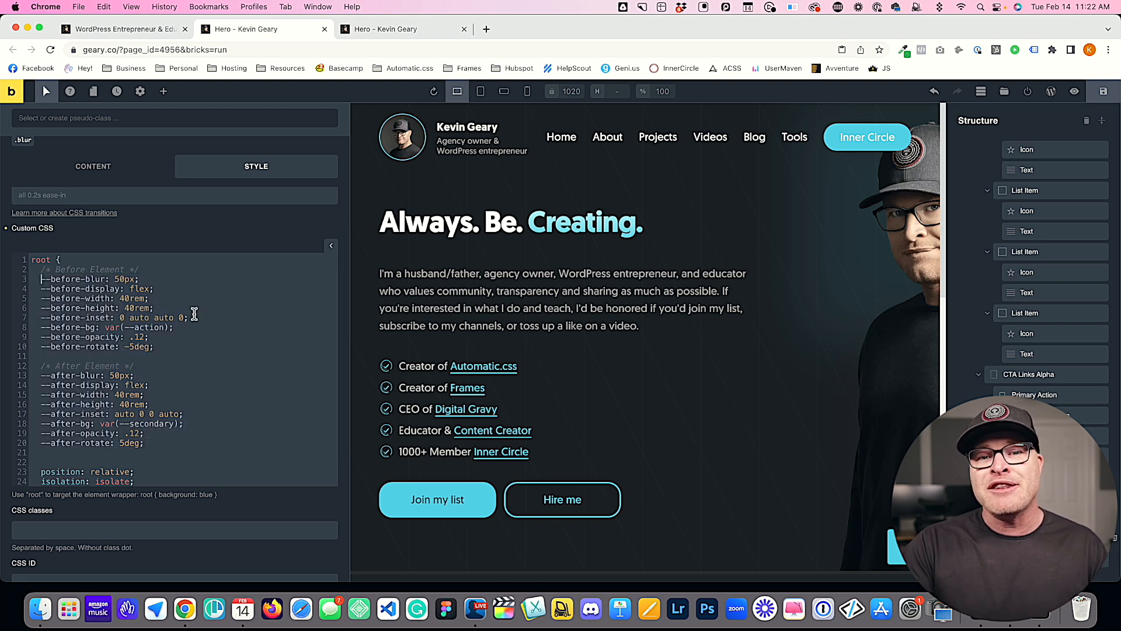
scroll(521, 452, down, 12)
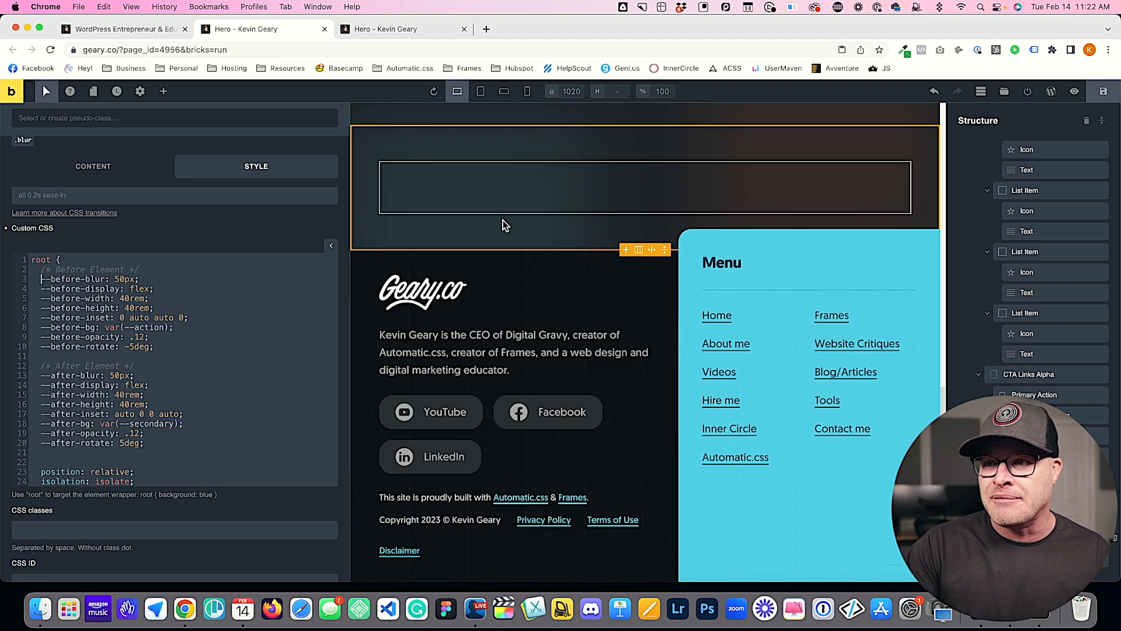
scroll(516, 233, up, 3)
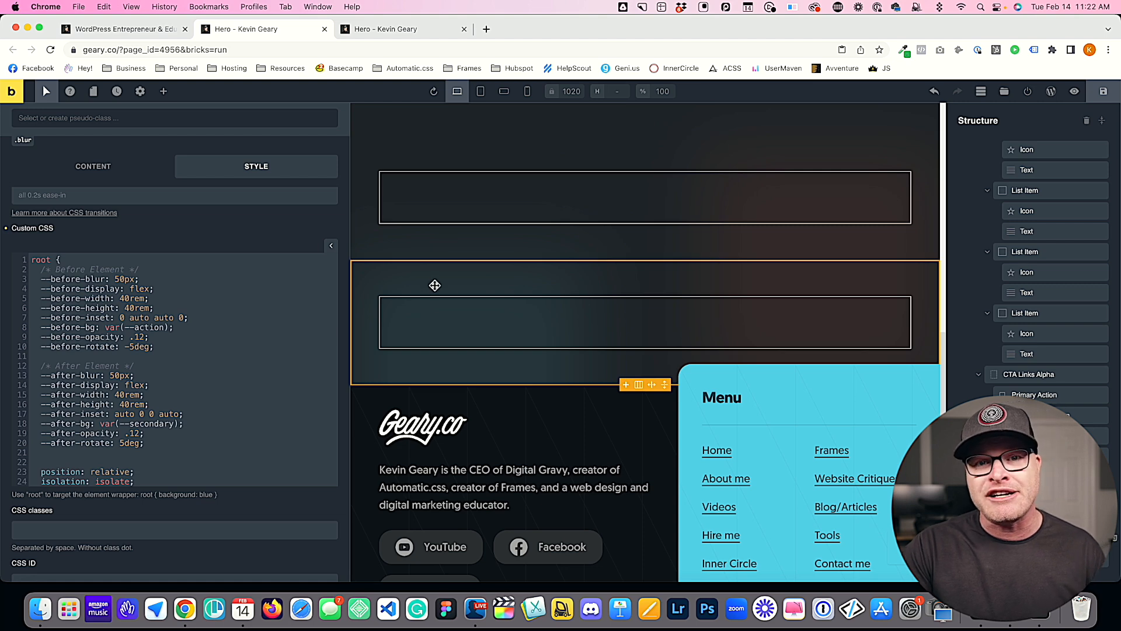
scroll(138, 323, up, 1)
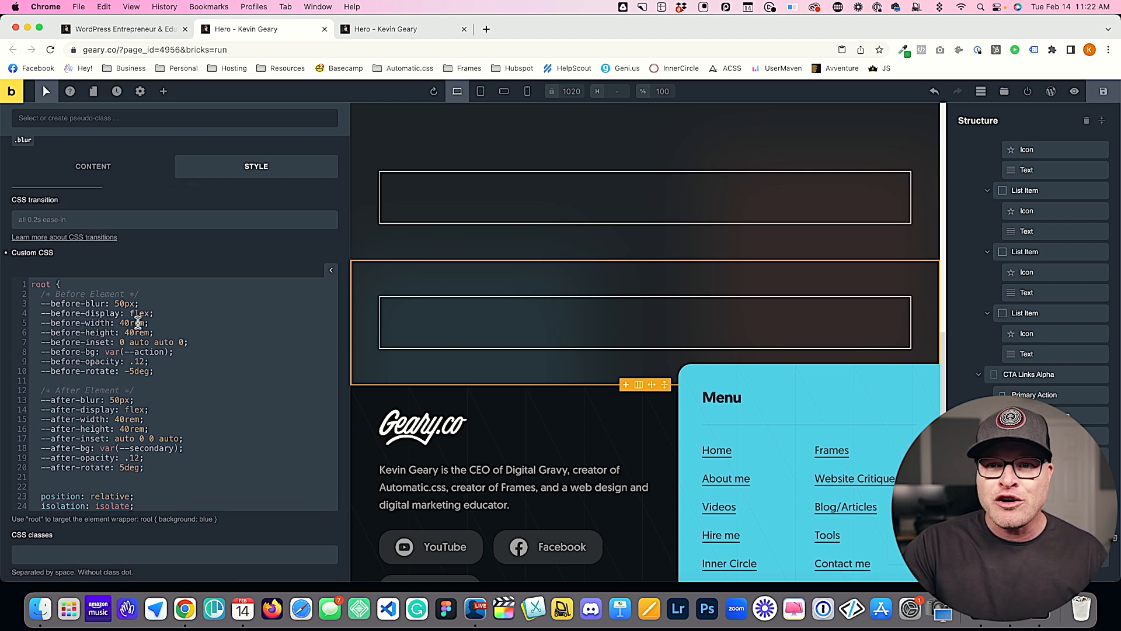
drag(41, 293, 181, 477)
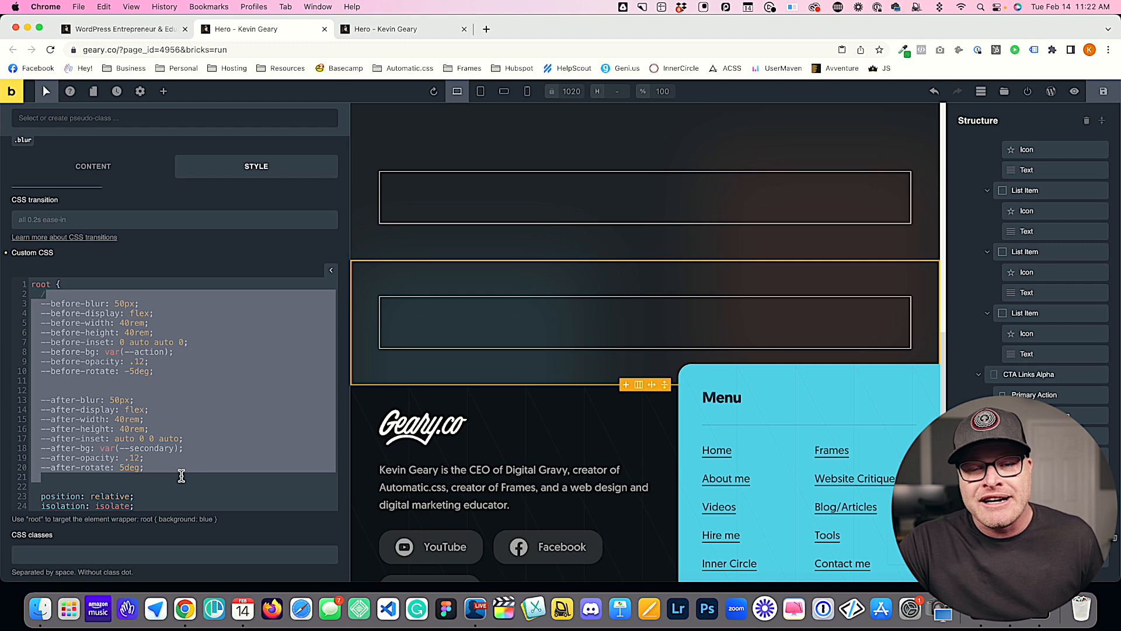
click(181, 476)
drag(176, 469, 24, 292)
Step: Switch to the section's ID-level custom CSS and set both its before and after blur variables to 0px
click(22, 141)
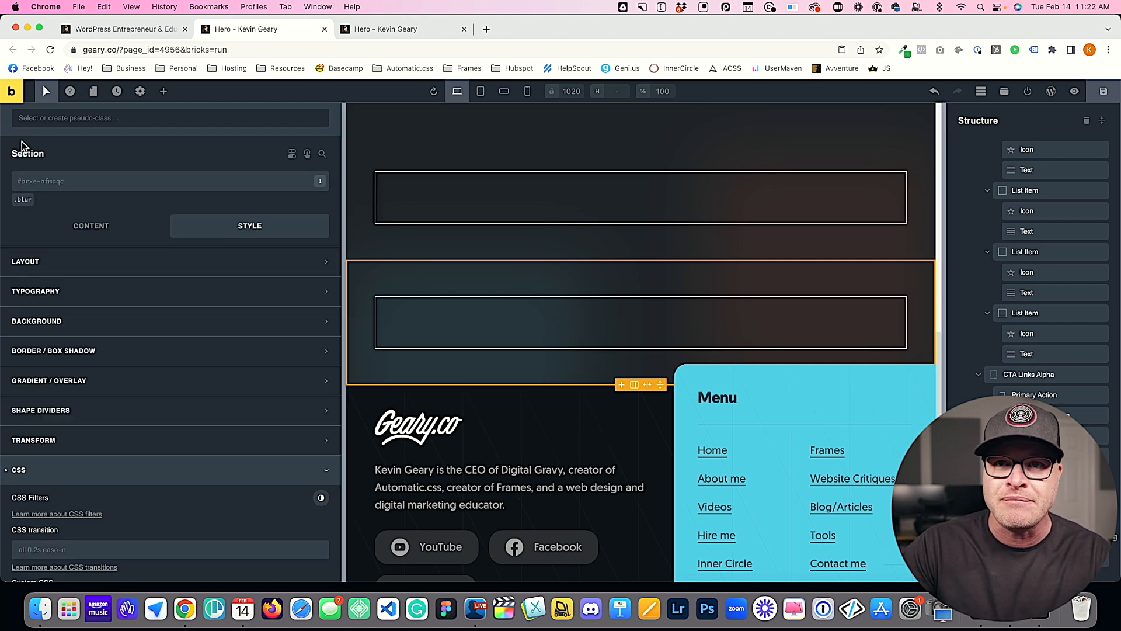
scroll(125, 530, down, 4)
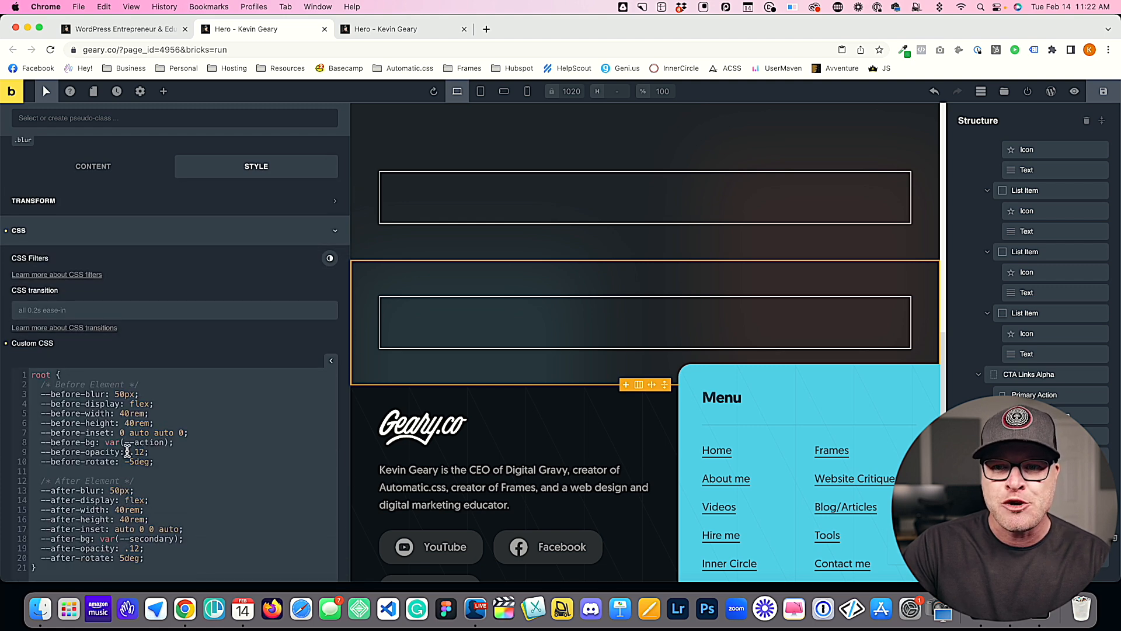
scroll(76, 435, down, 2)
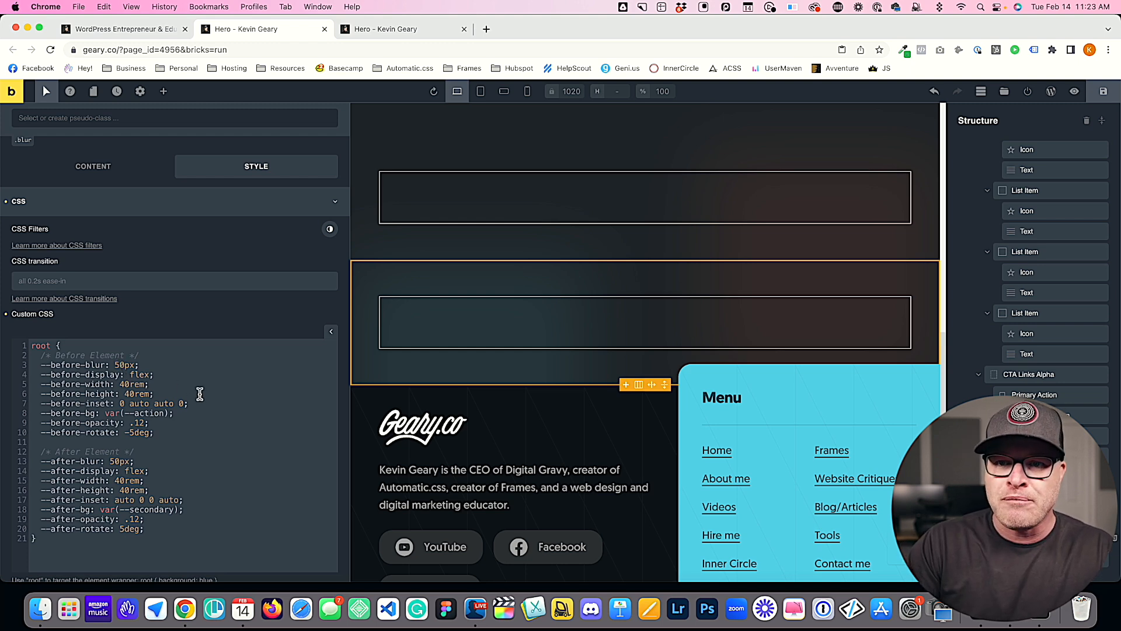
key(BackSpace)
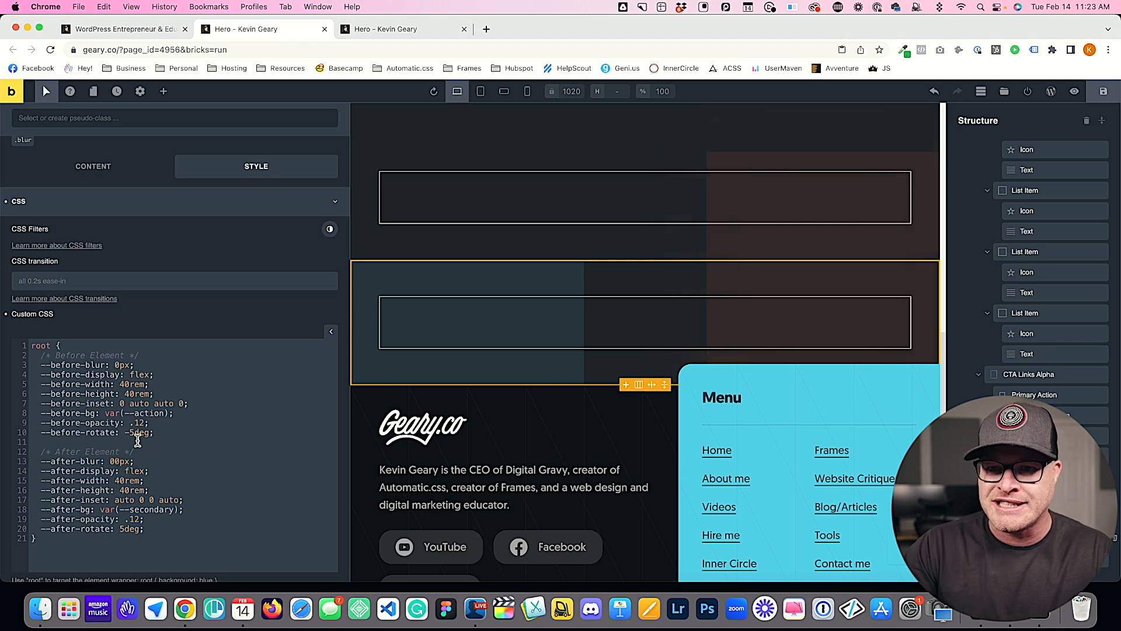
key(BackSpace)
scroll(153, 448, down, 1)
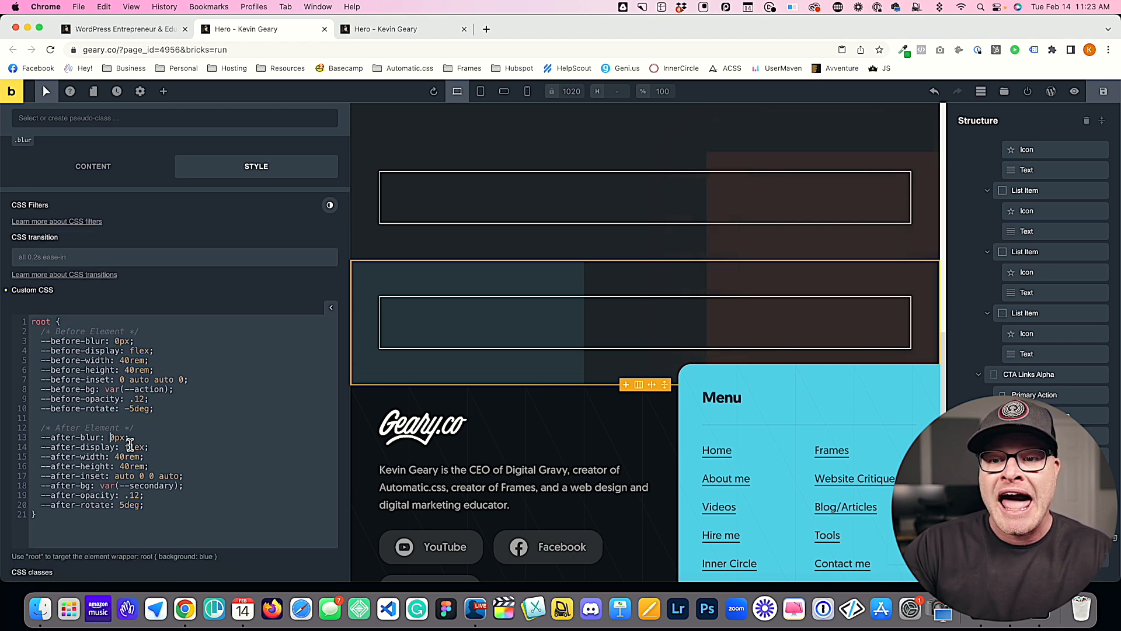
Step: Set the section's after-display variable to none and delete all its other after variables
double_click(134, 448)
text(none)
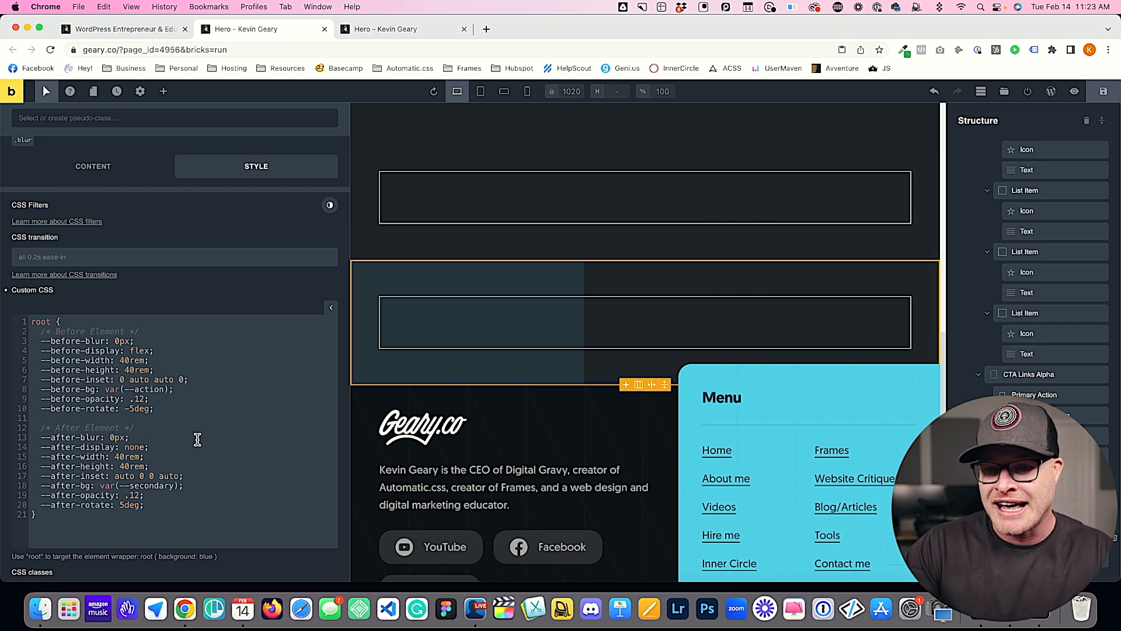
scroll(198, 439, down, 2)
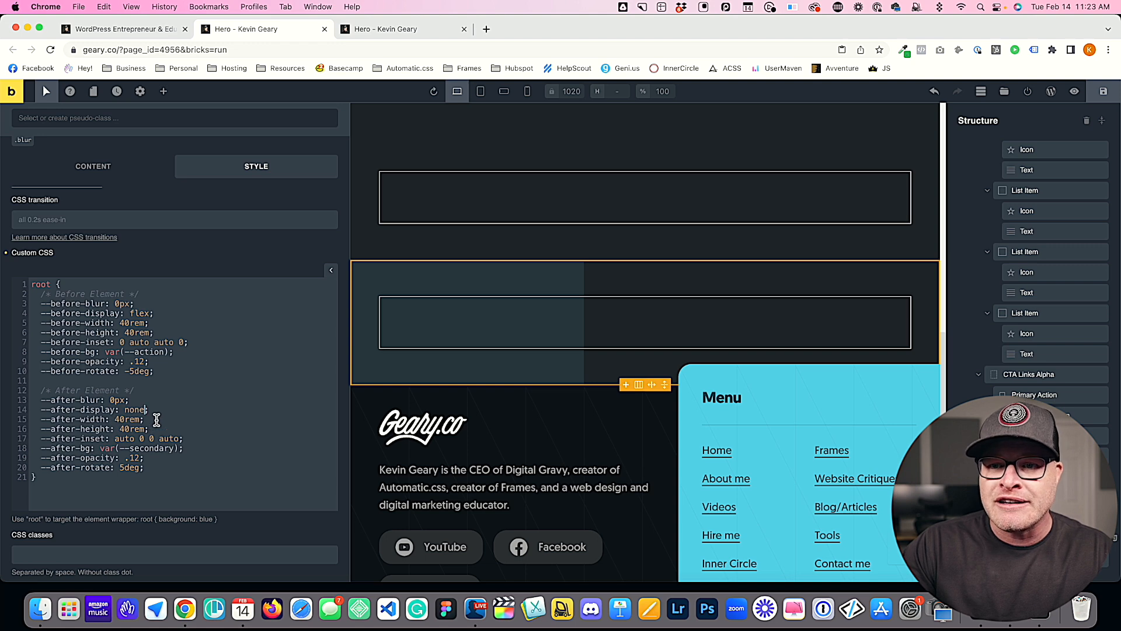
drag(167, 468, 19, 423)
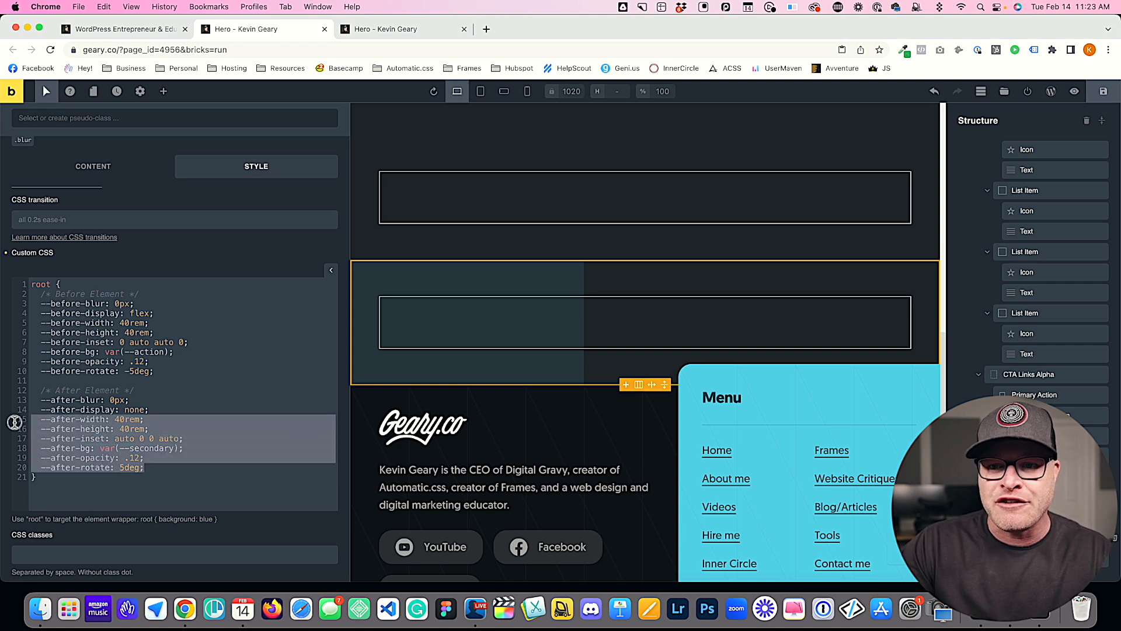
key(BackSpace)
key(BackSpace)
drag(130, 400, 3, 399)
key(BackSpace)
key(BackSpace)
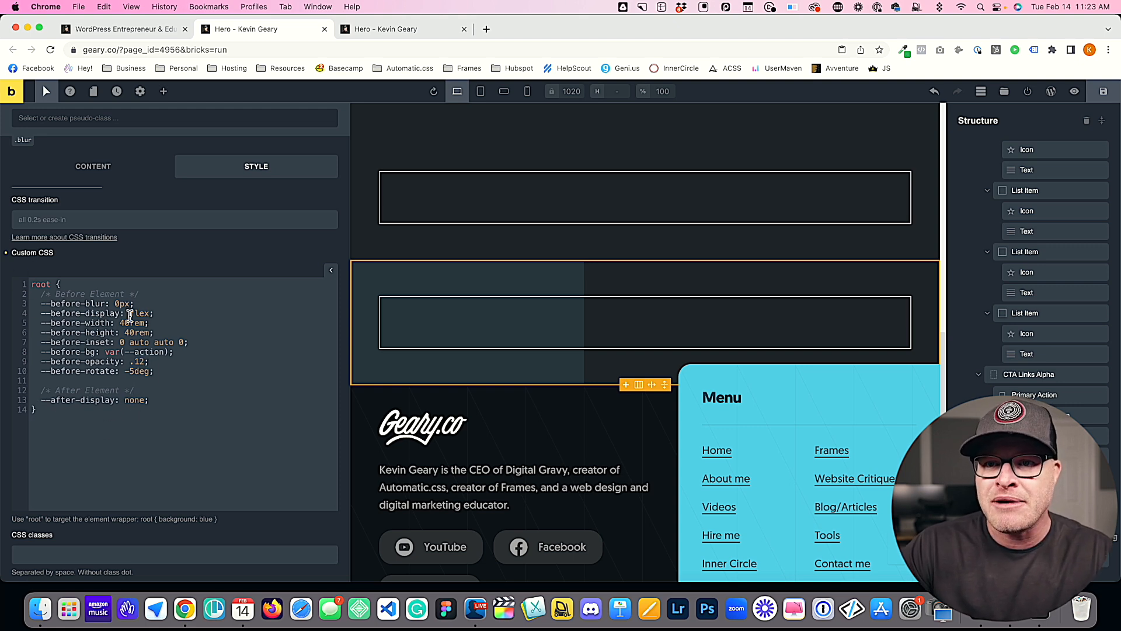
Step: Set the section's before-rotate variable to -15deg and its before-opacity to .22
click(132, 372)
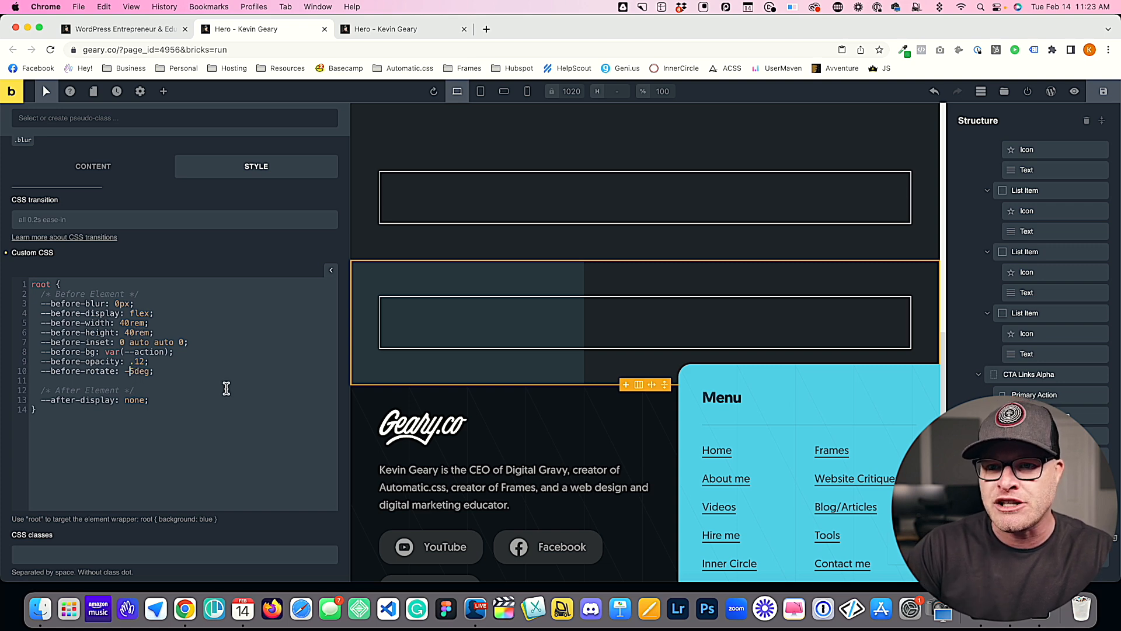
click(139, 362)
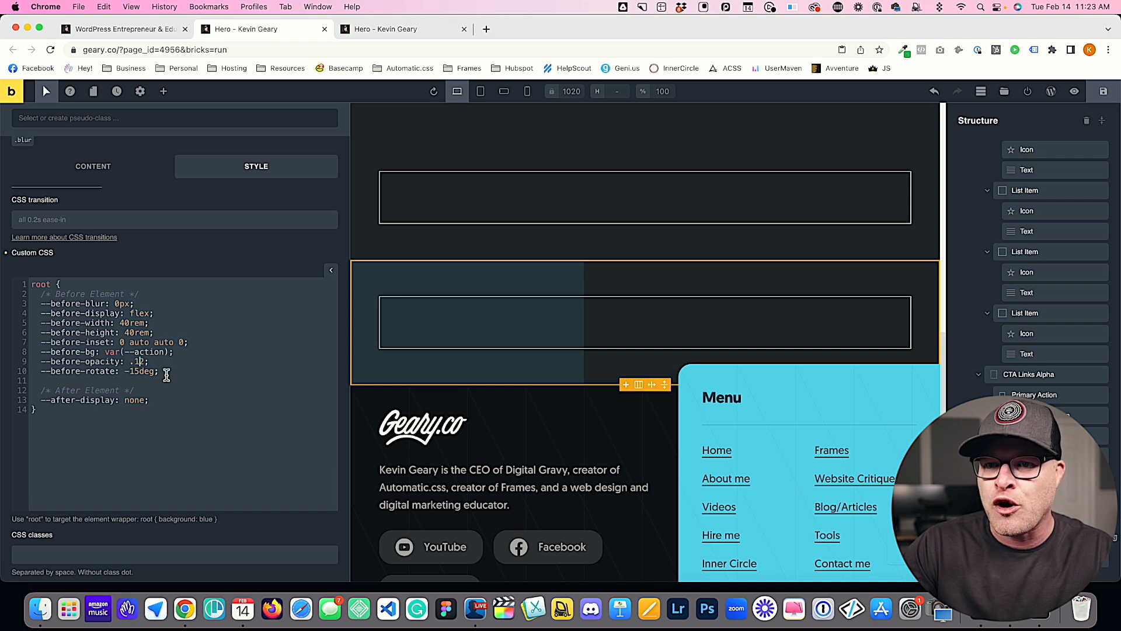
key(BackSpace)
text(2)
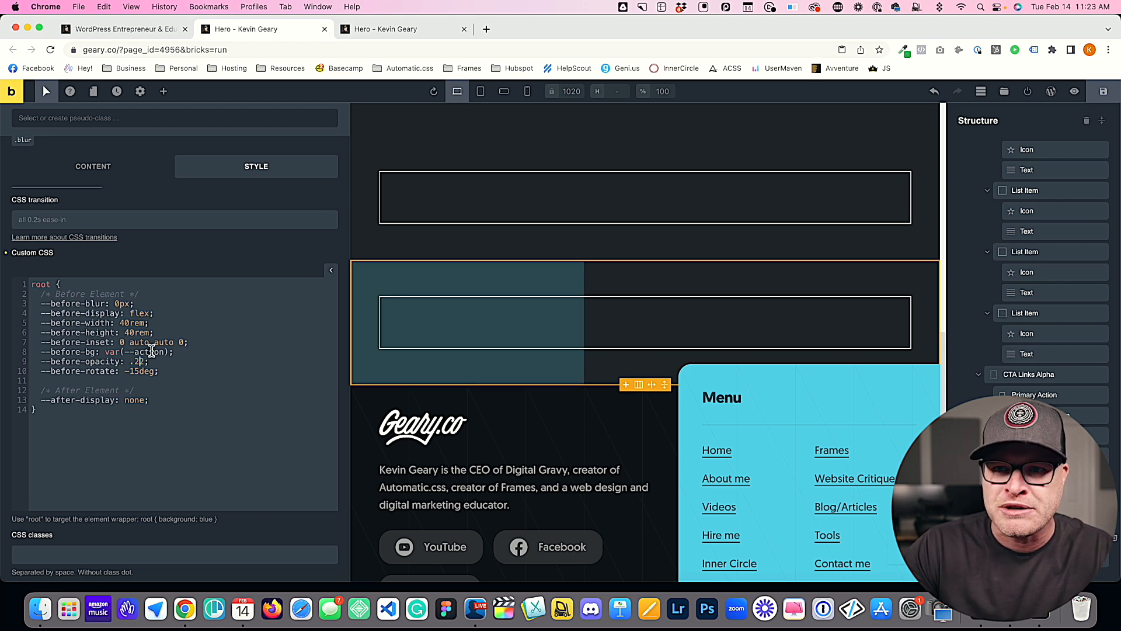
Step: Set the section's before-inset variable to 2em auto auto 2em
double_click(122, 343)
text(2em)
double_click(194, 341)
text(-)
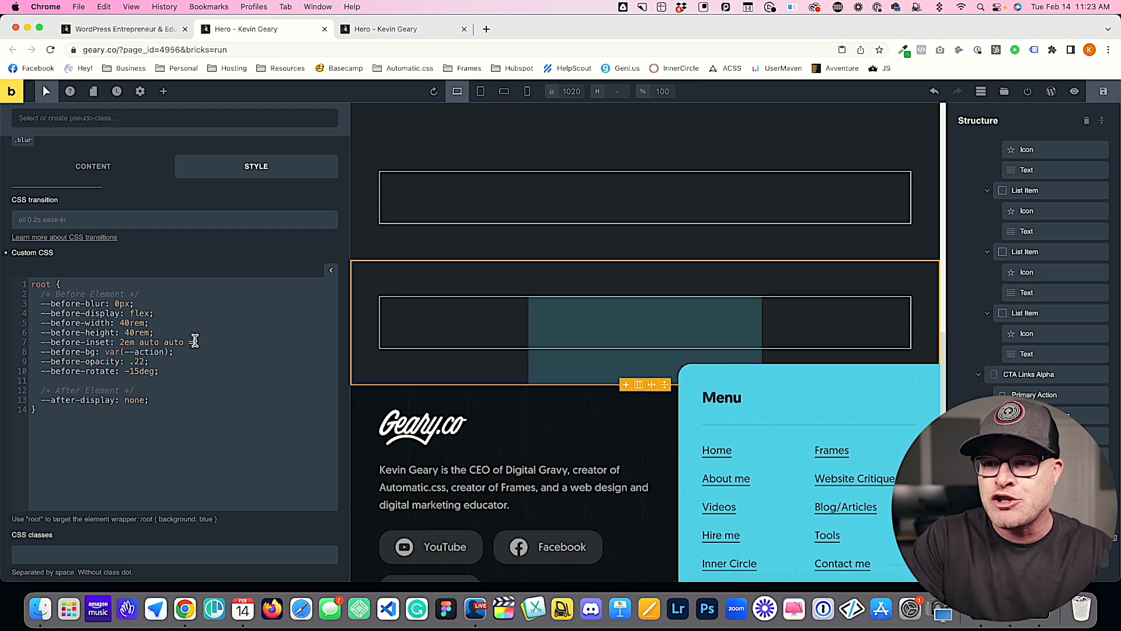
key(BackSpace)
text(2em;)
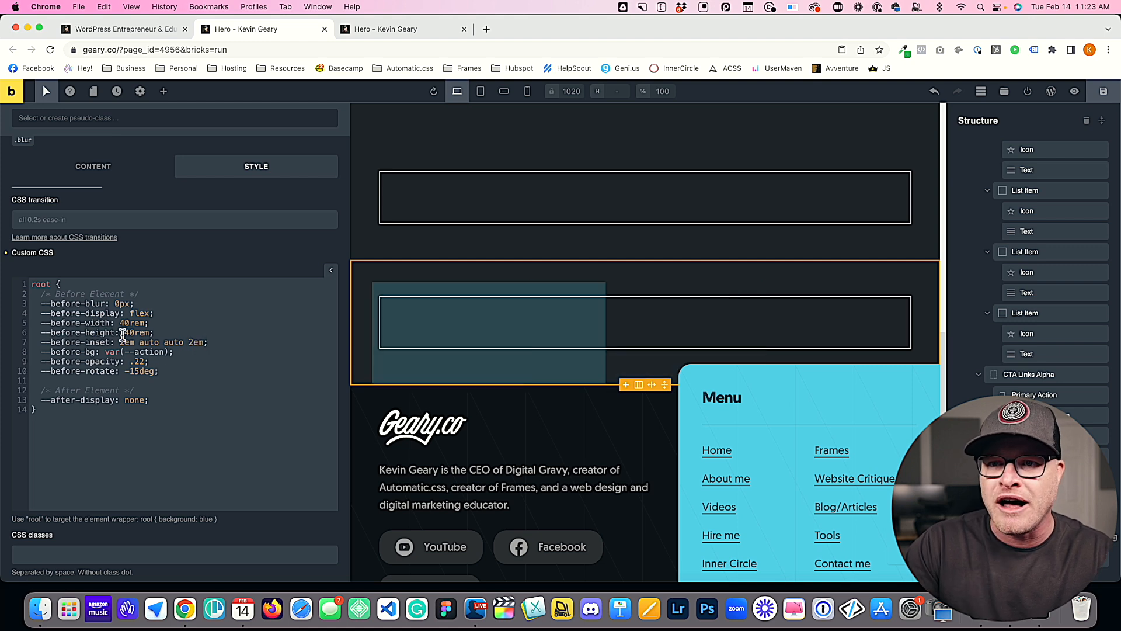
Step: Set the section's before-width and before-height variables to 30rem
click(125, 323)
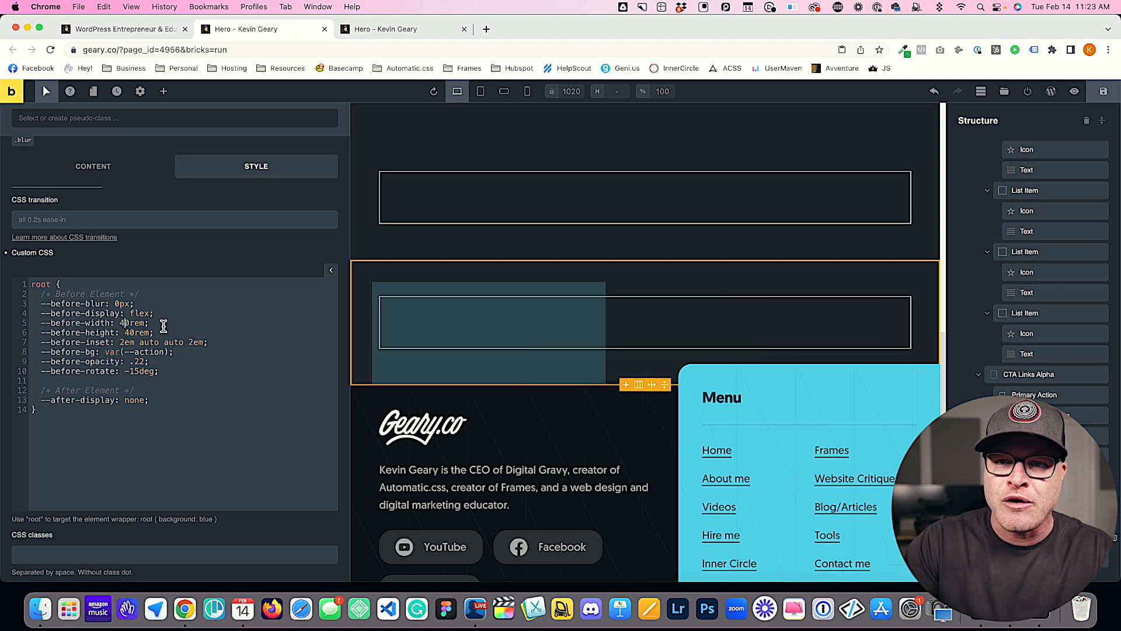
key(BackSpace)
text(3)
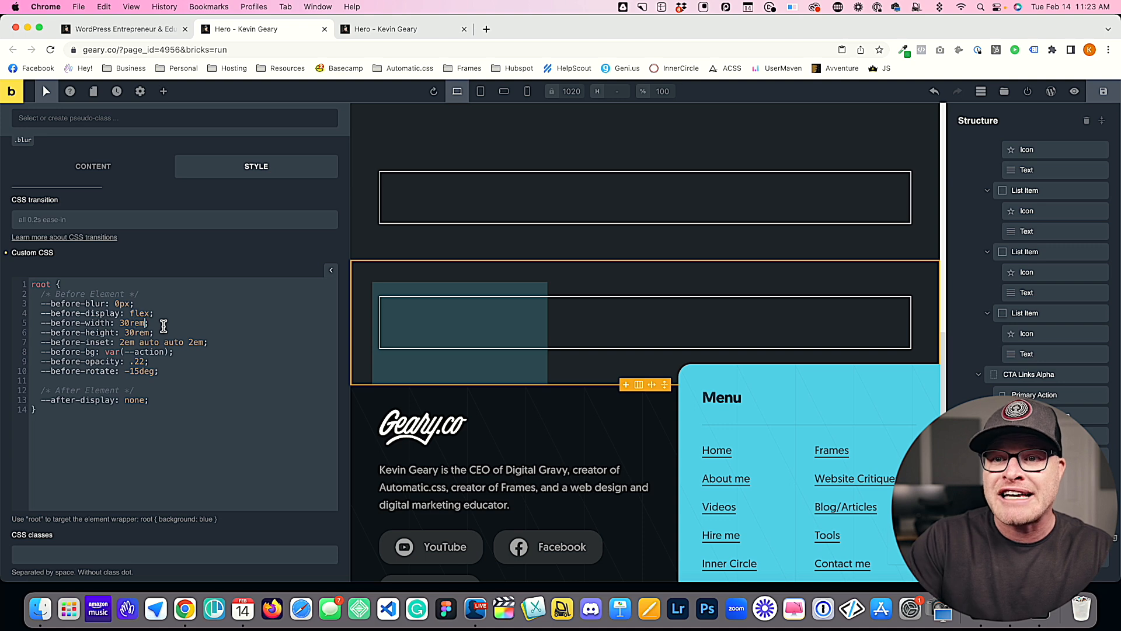
Step: Try percentage units by setting the before-width and before-height variables to 30%
key(BackSpace)
key(BackSpace)
key(BackSpace)
key(BackSpace)
text(0%)
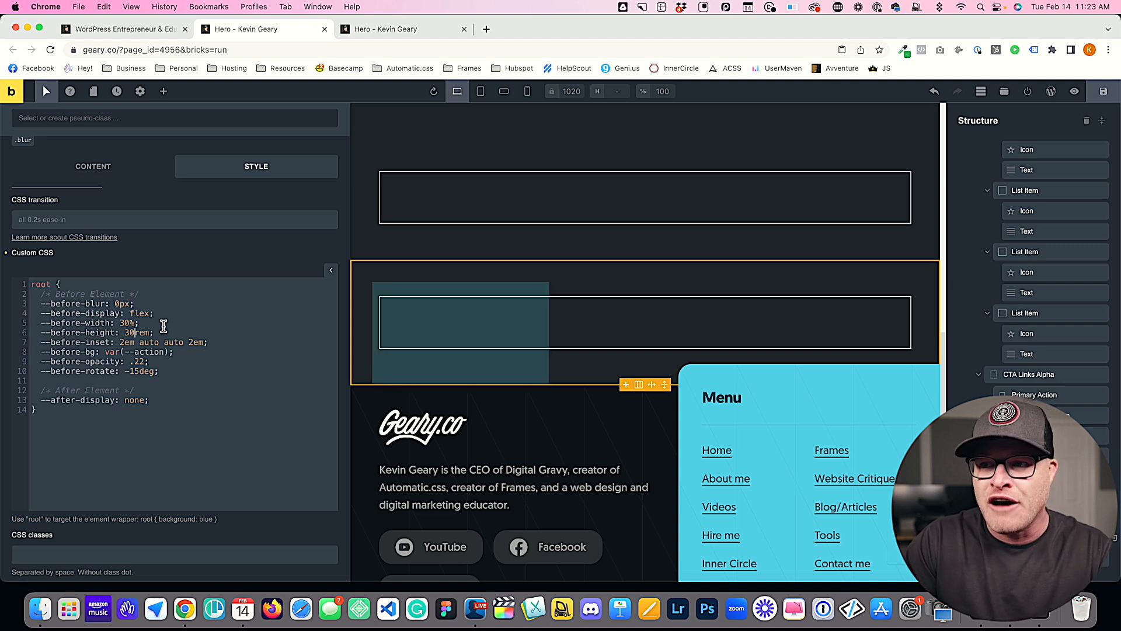
key(BackSpace)
key(BackSpace)
key(BackSpace)
key(BackSpace)
text(0%)
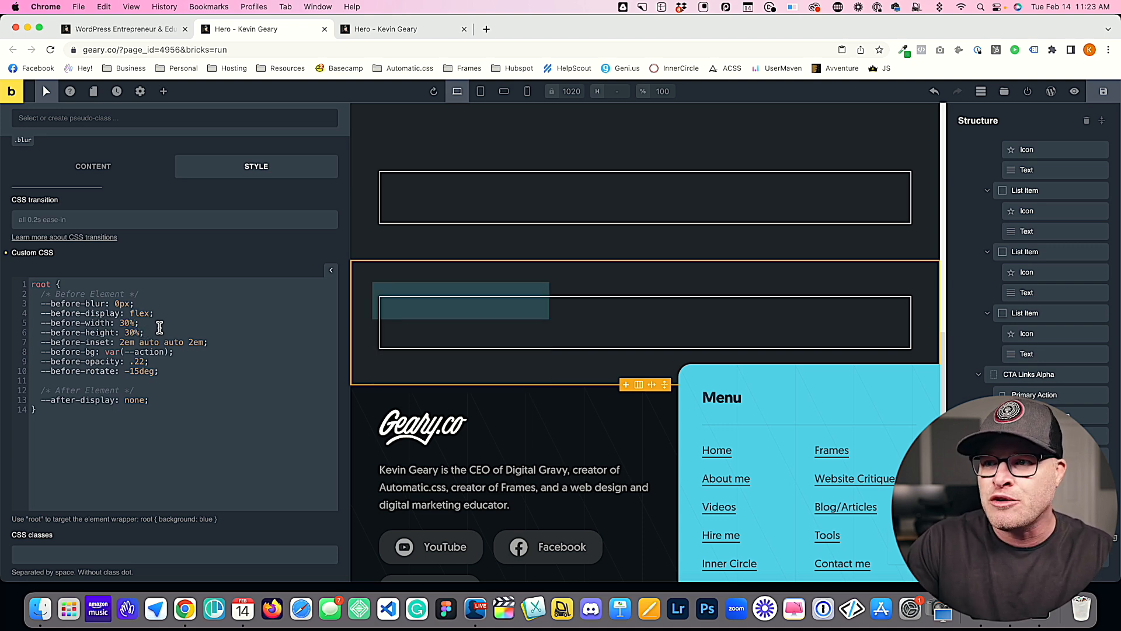
text(;)
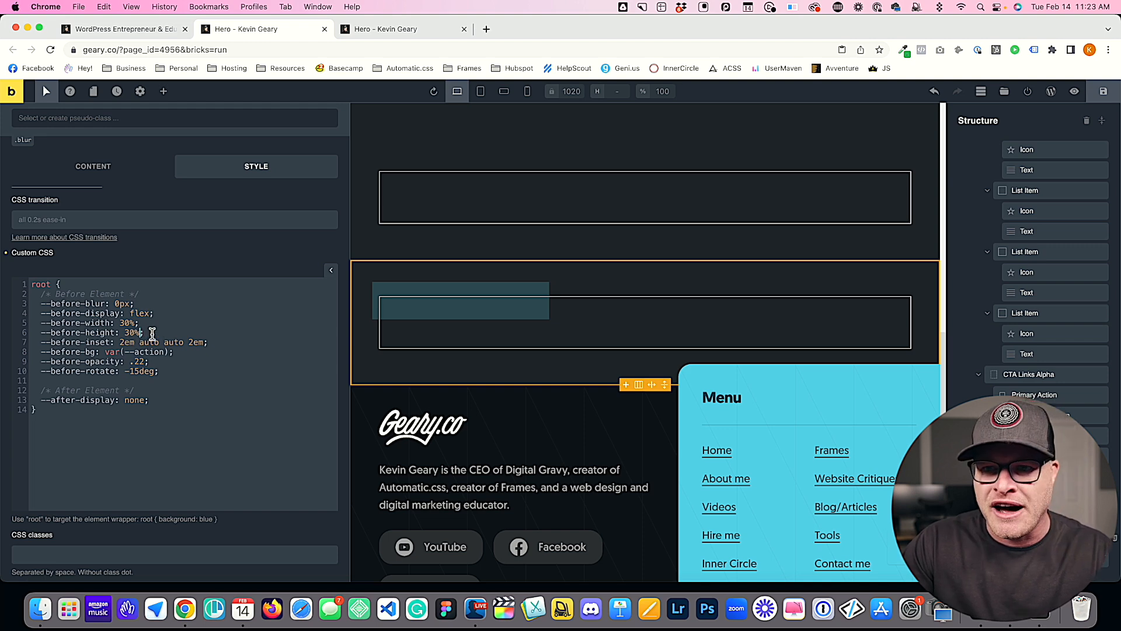
Step: Switch to viewport units by setting before-width to 30vw and before-height to 30vh
key(BackSpace)
key(Up)
key(BackSpace)
text(vw)
key(Down)
text(vh)
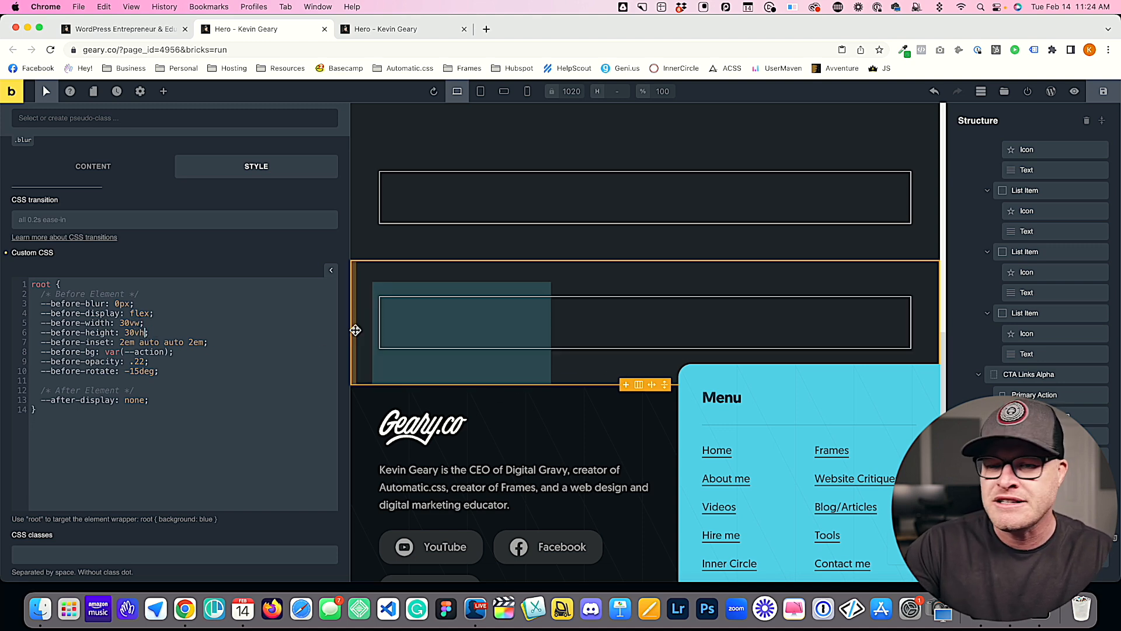
Step: Set the section's before-blur variable to 20px and save the page
click(175, 375)
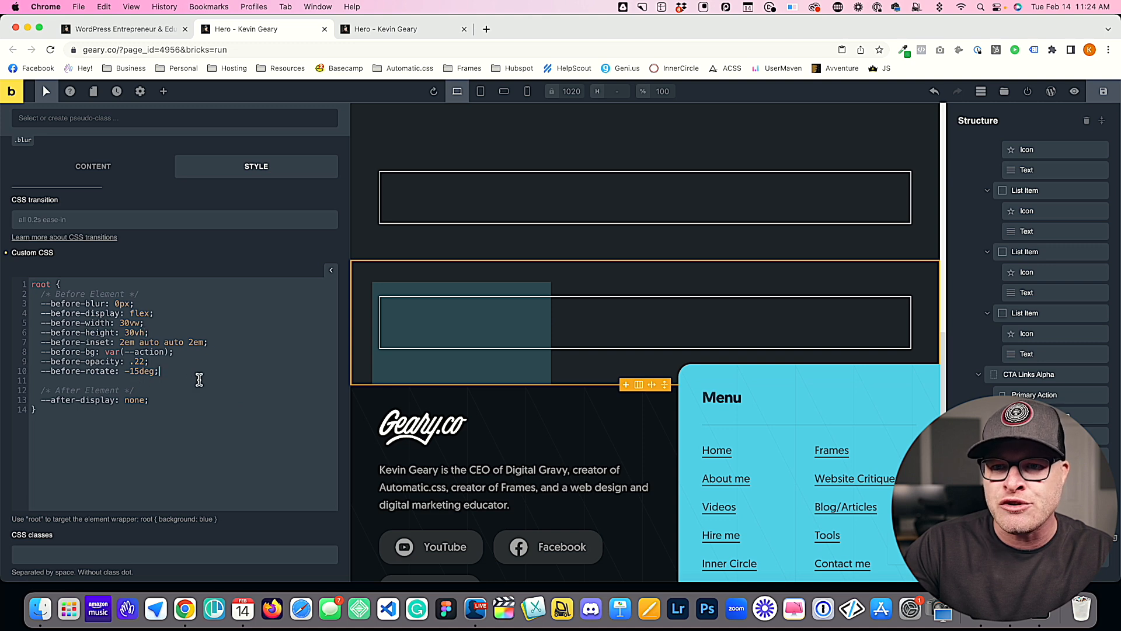
click(116, 303)
text(2)
click(1103, 93)
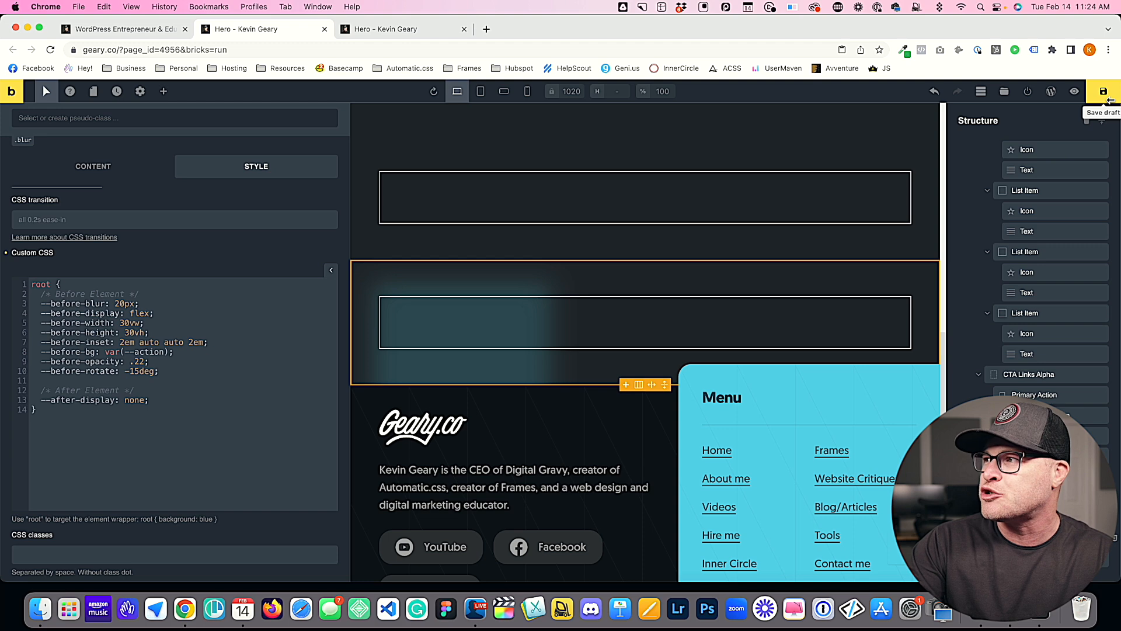
Step: Replace the section's before-bg value with red and save the page
double_click(143, 351)
key(BackSpace)
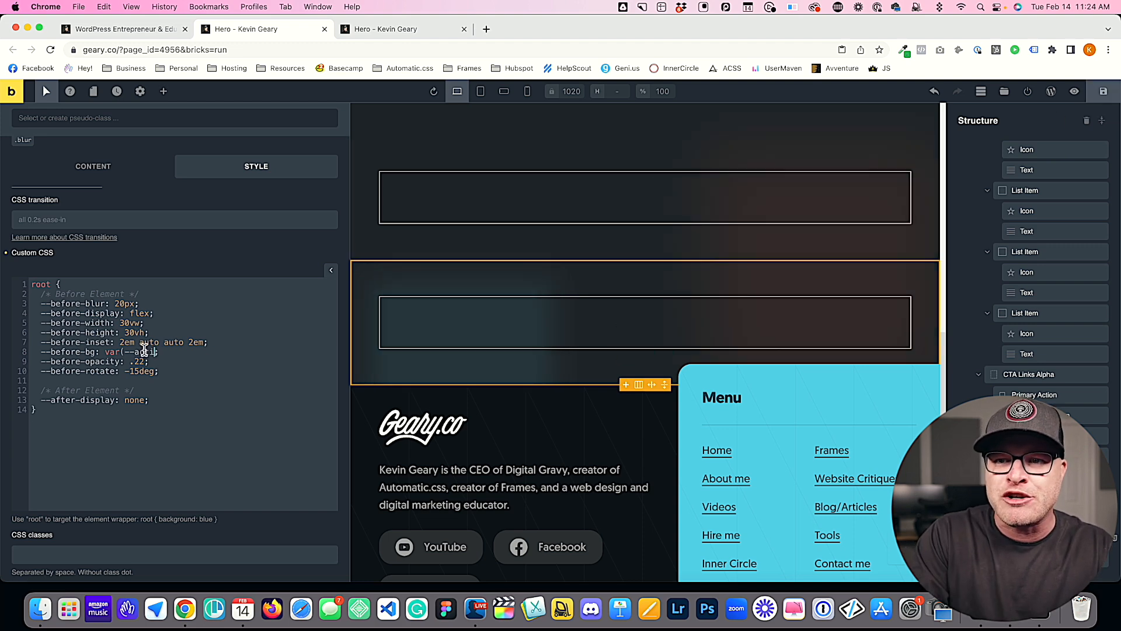
key(BackSpace)
key(BackSpace)
key(BackSpace)
key(BackSpace)
key(BackSpace)
key(BackSpace)
text(red)
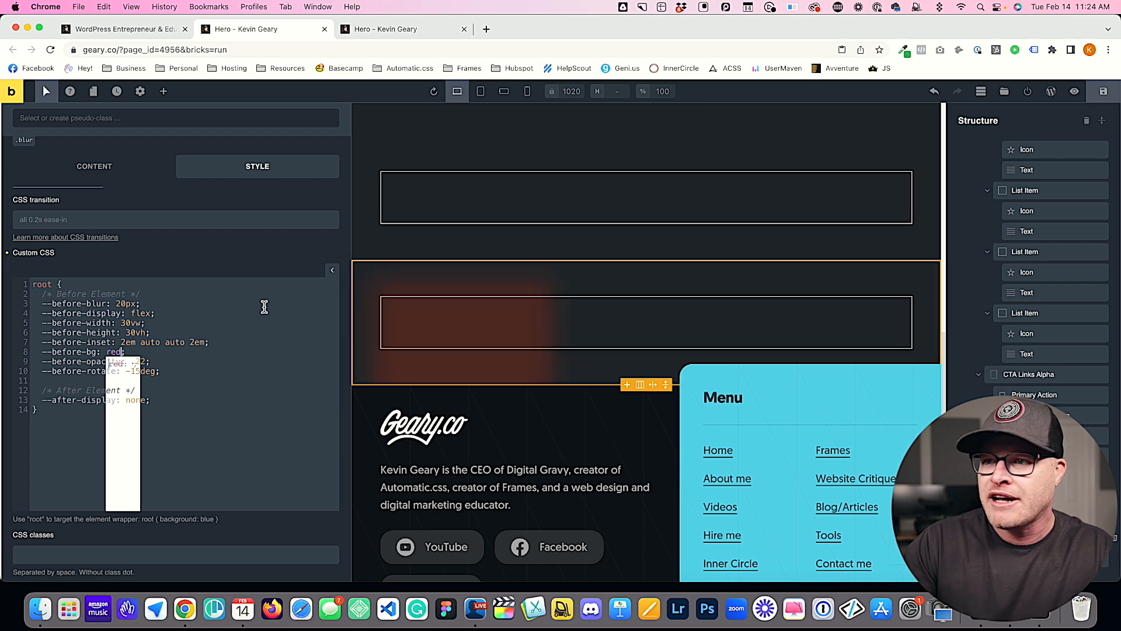
click(1104, 91)
click(175, 376)
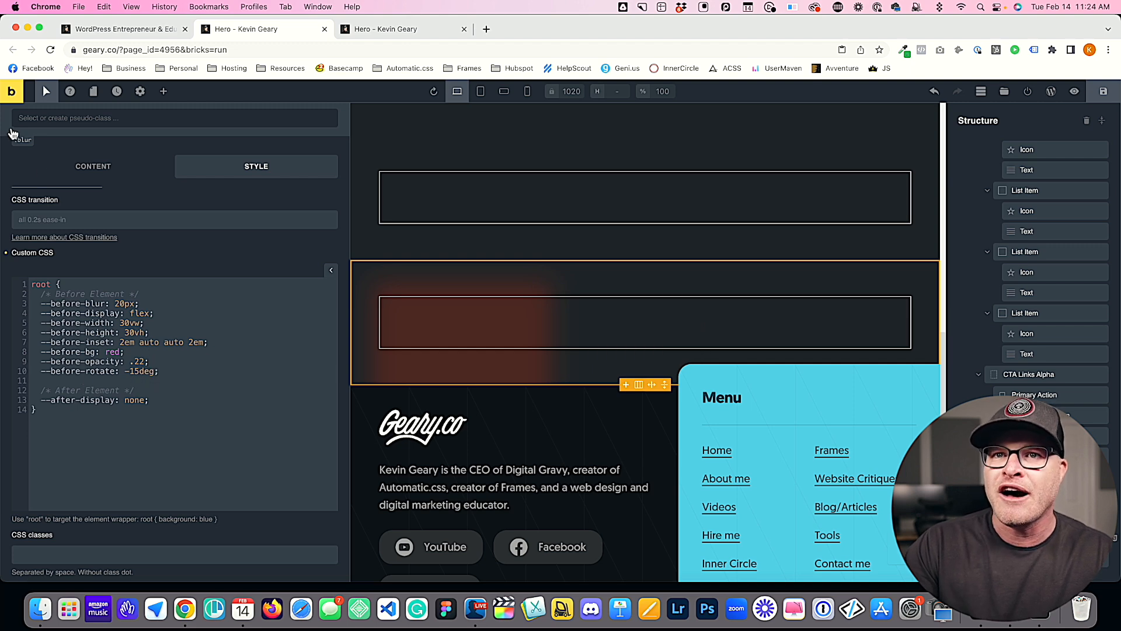
Step: In the blur class CSS, change the before element's transform to rotate(var(--before-rotate)) and save the page
click(22, 142)
scroll(142, 431, down, 5)
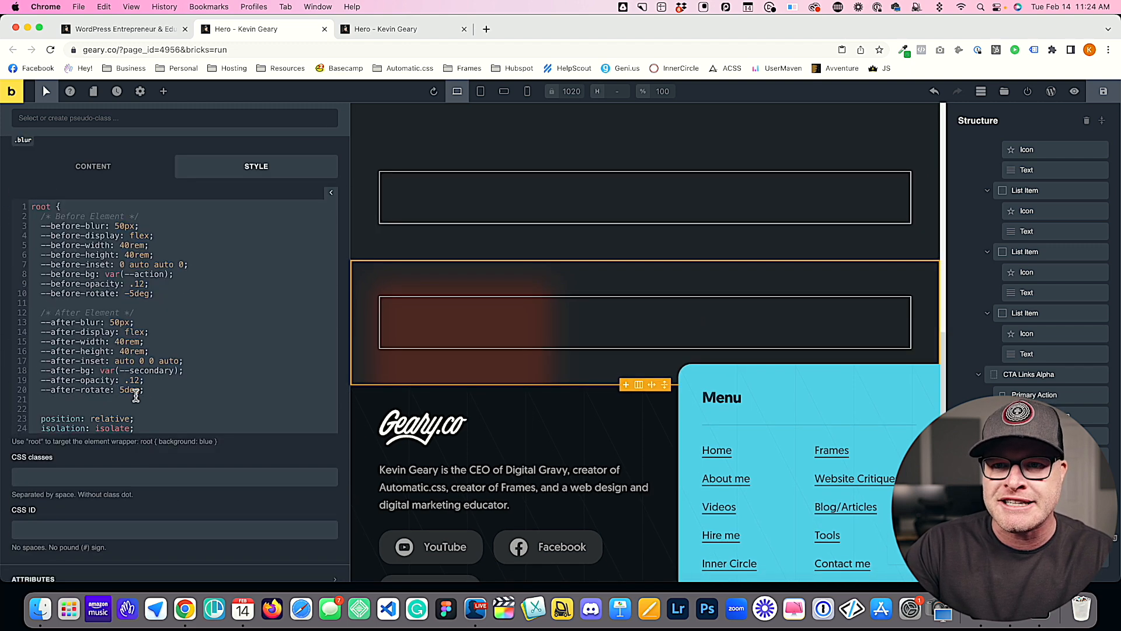
scroll(136, 391, down, 5)
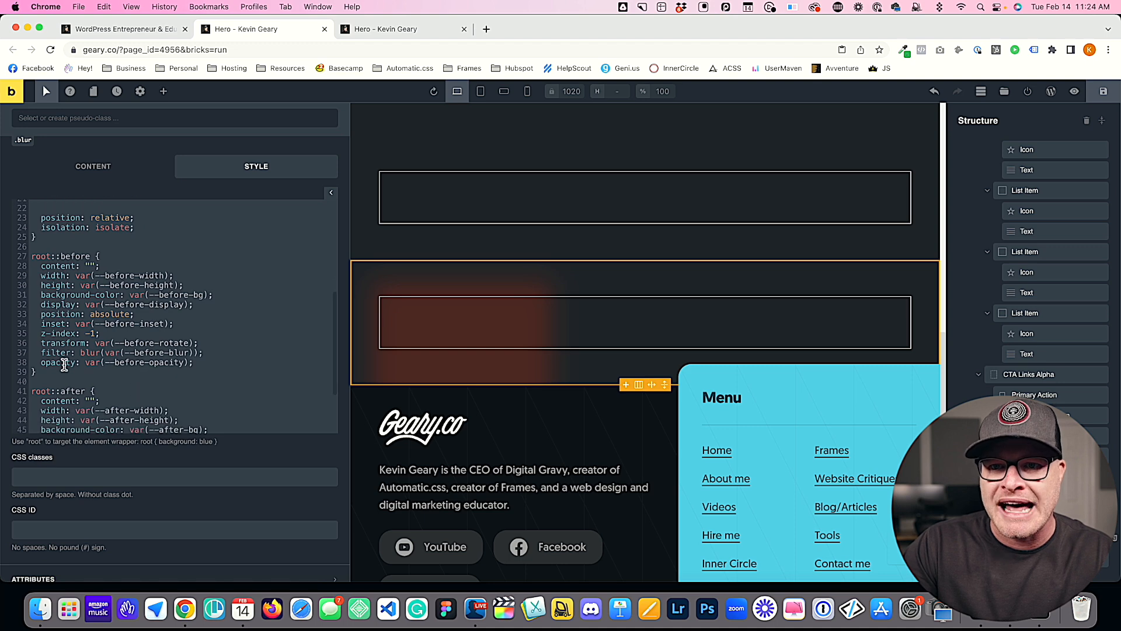
drag(96, 343, 196, 343)
key(cmd+c)
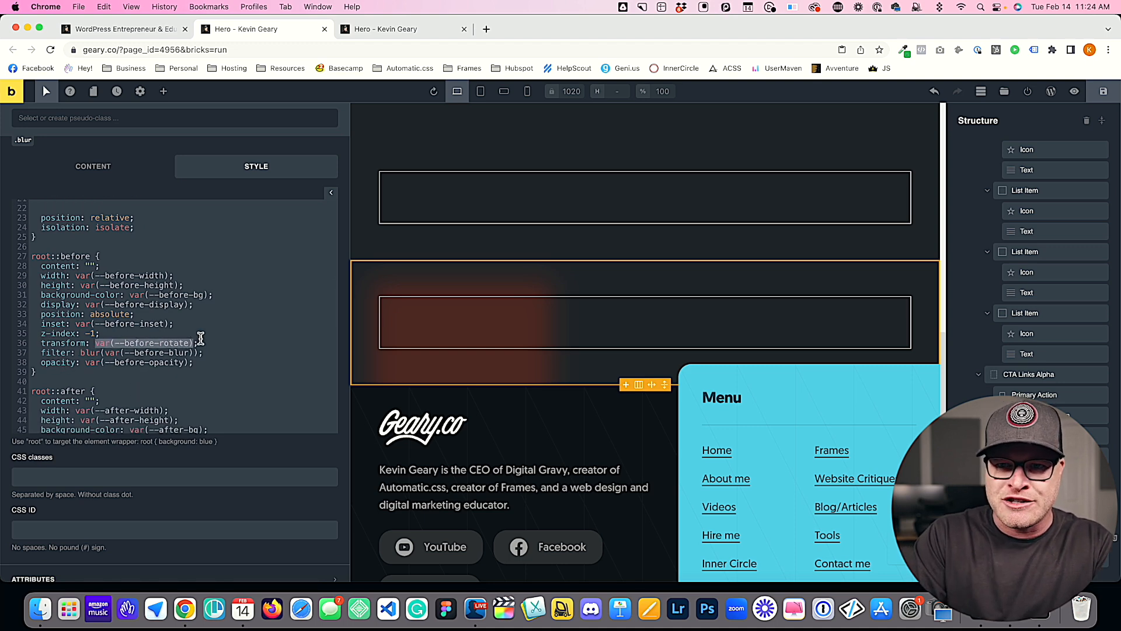
text(rotate()
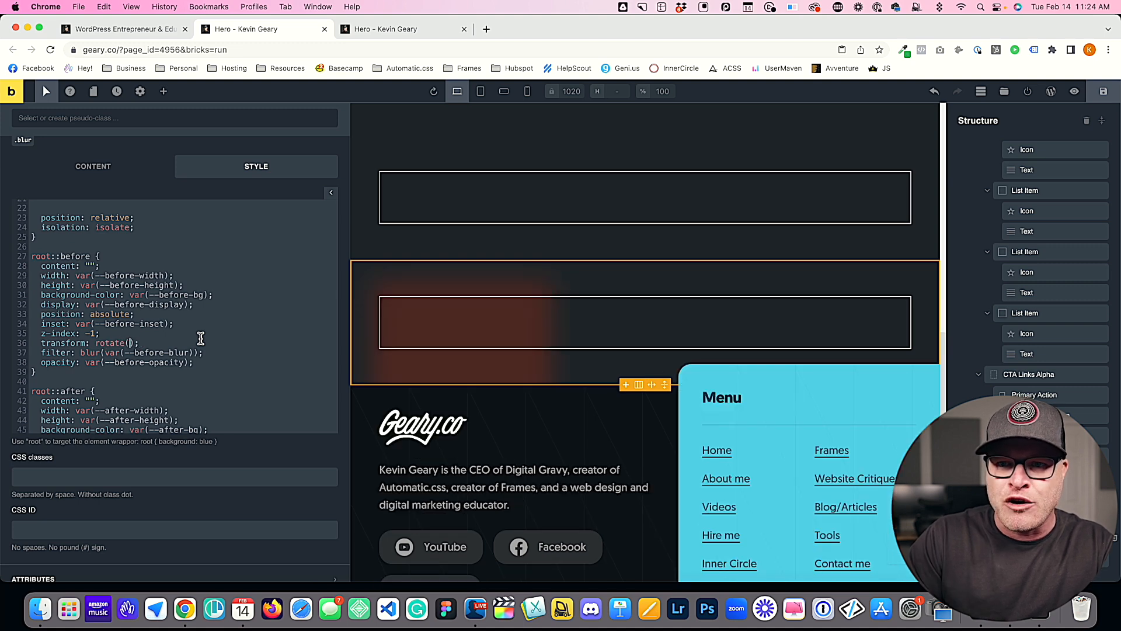
key(cmd+v)
text())
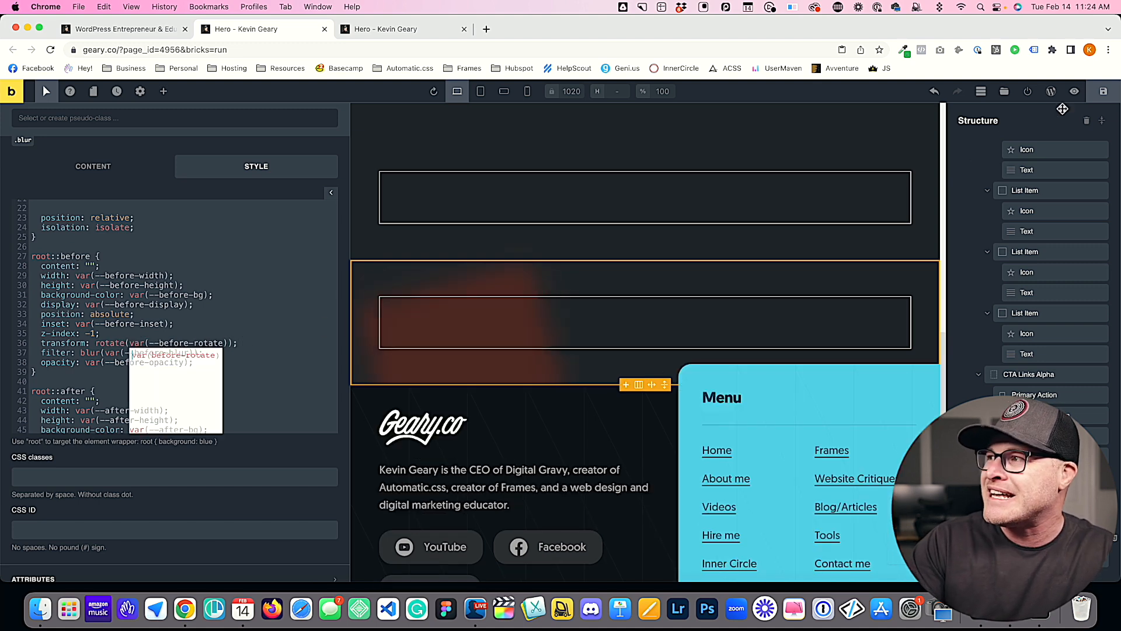
Step: Change the after element's transform in the blur class to rotate(var(--after-rotate)) and save the page
scroll(172, 286, down, 3)
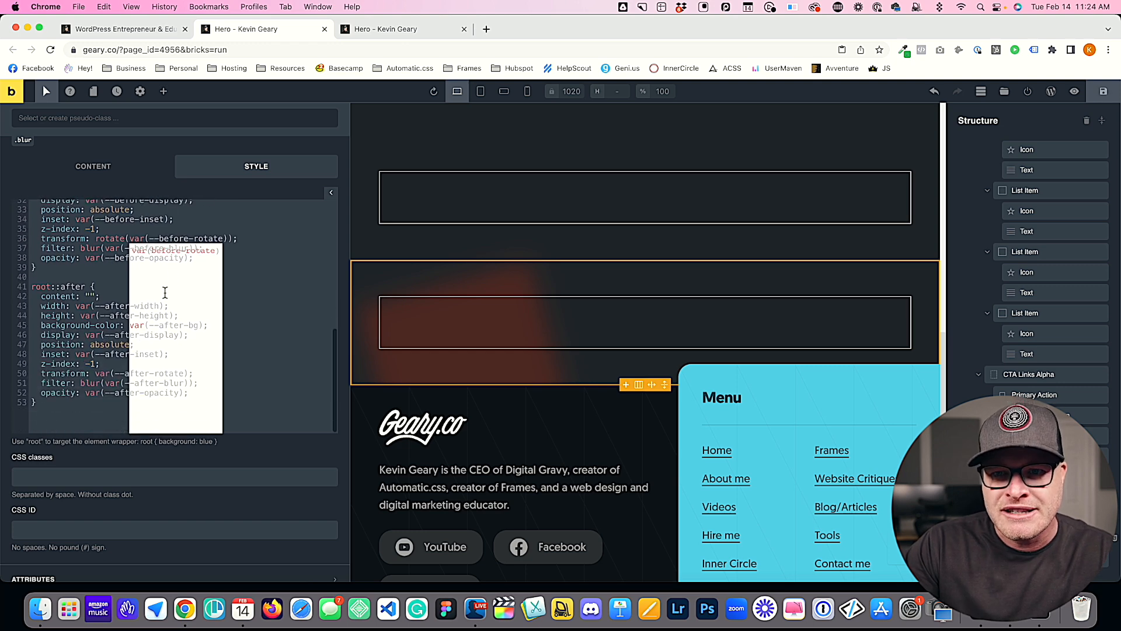
click(110, 349)
click(80, 387)
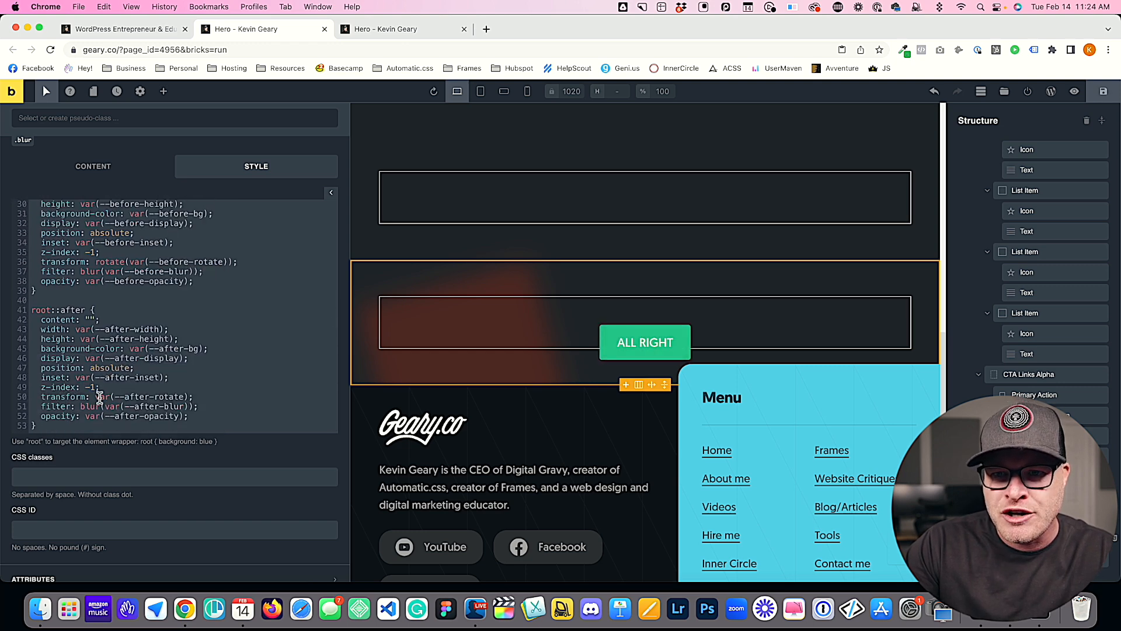
drag(95, 397, 187, 397)
key(Left)
text(rota)
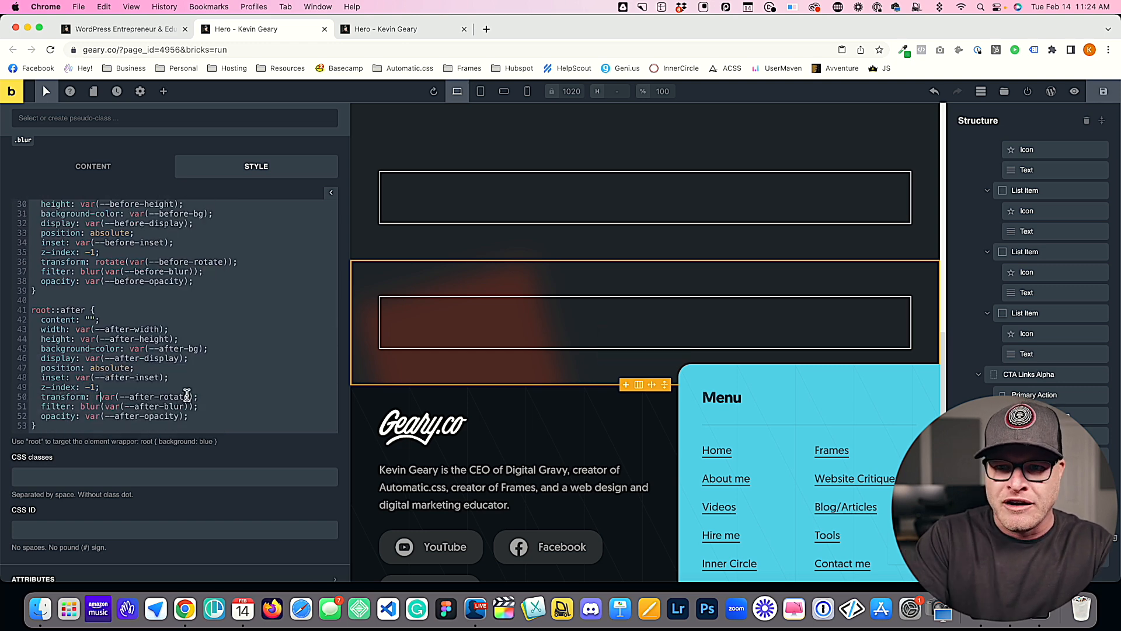
text(te())
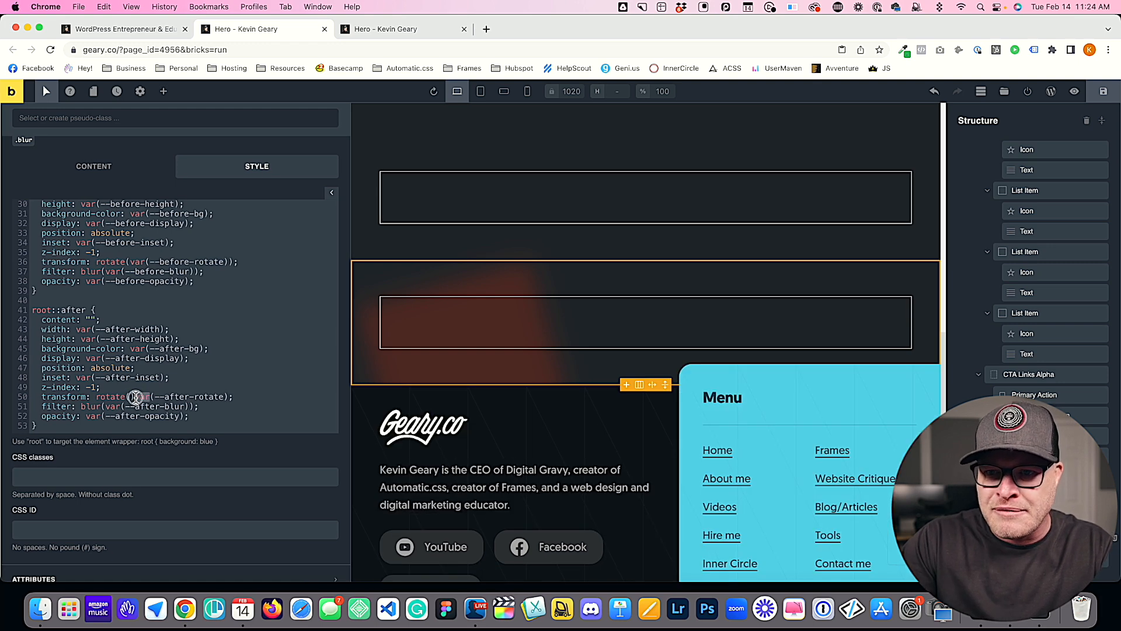
drag(140, 397, 234, 397)
key(cmd+x)
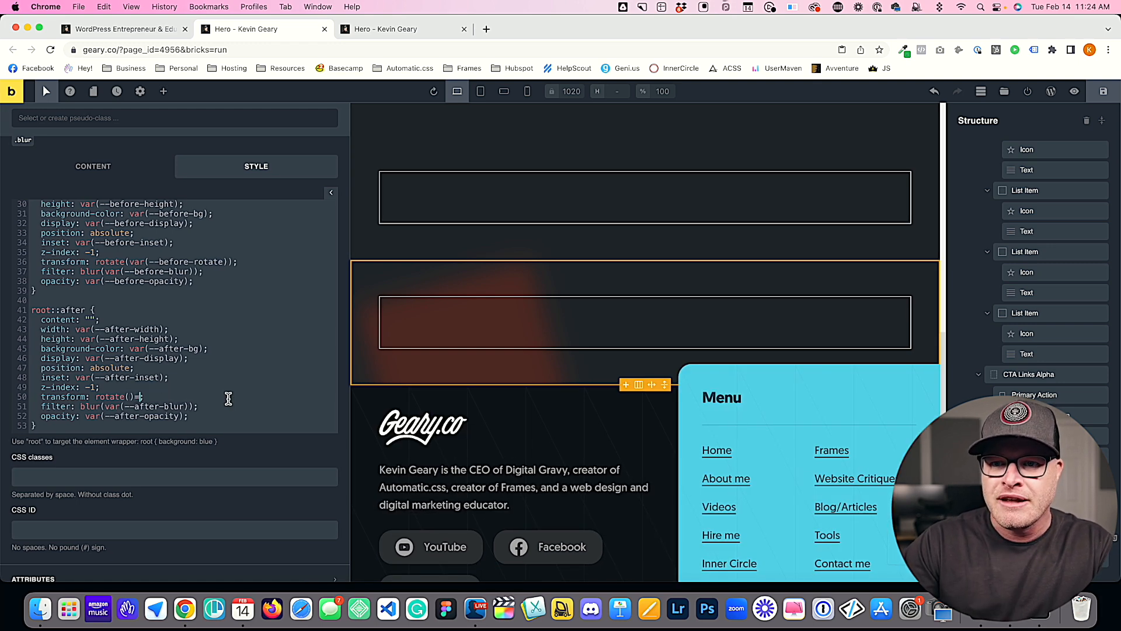
click(131, 397)
key(super+v)
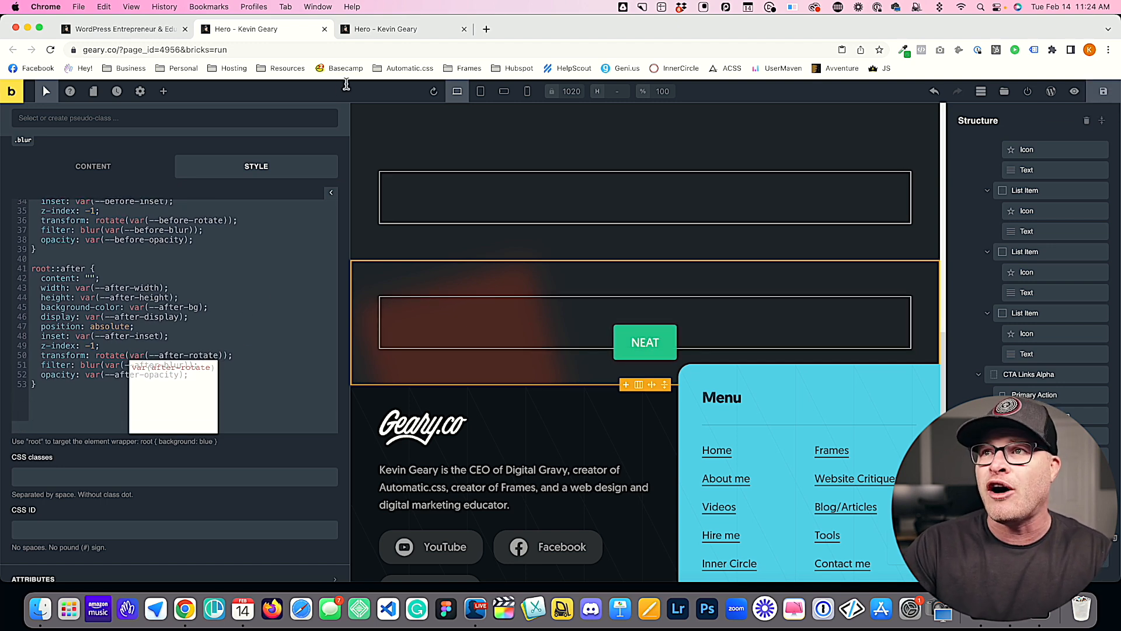
Step: Check the rotated blur shape and the hero section on the front-end preview of the page
click(390, 28)
scroll(391, 195, down, 1)
scroll(221, 327, down, 5)
scroll(313, 303, up, 4)
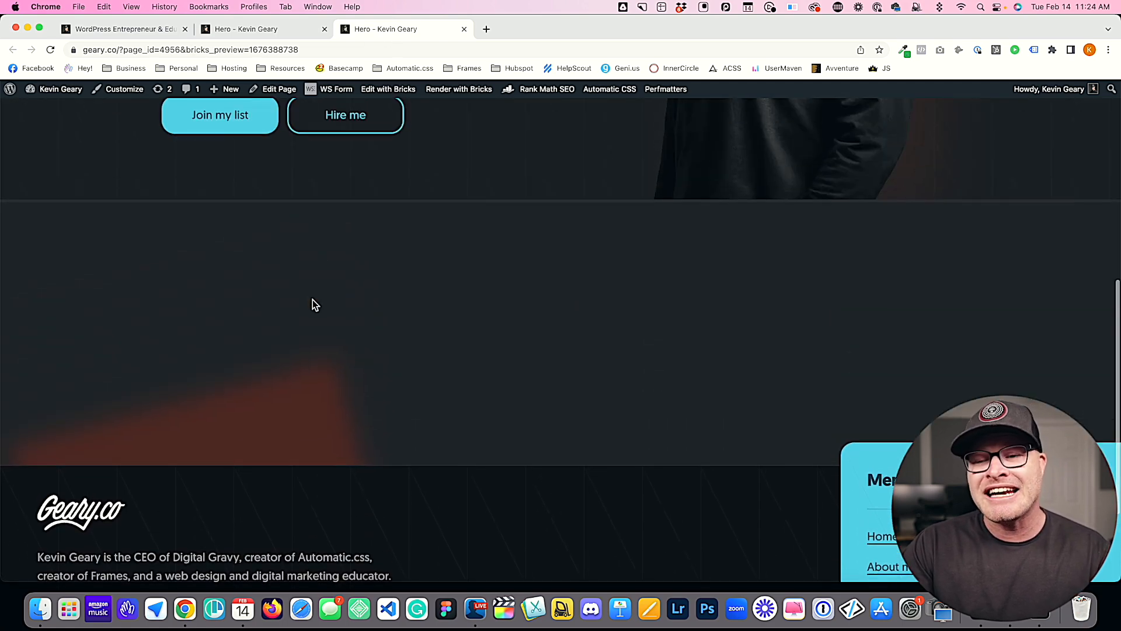
scroll(304, 357, up, 8)
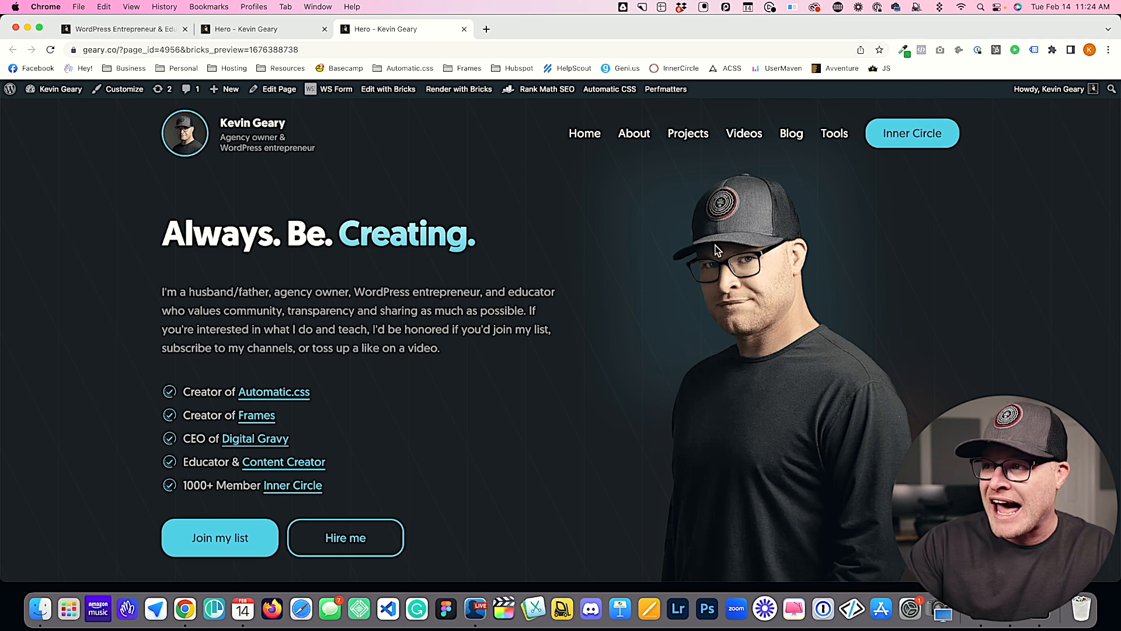
scroll(733, 292, down, 10)
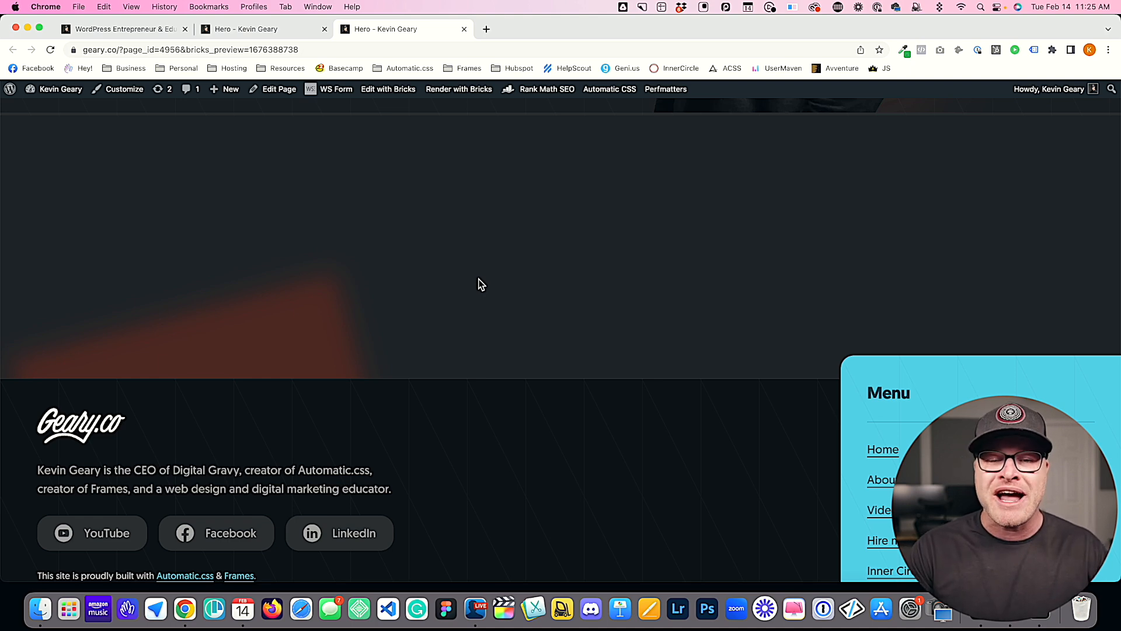
Step: Return to the builder and review the section's ID-level custom CSS, from the before-blur to the before-rotate override
click(216, 30)
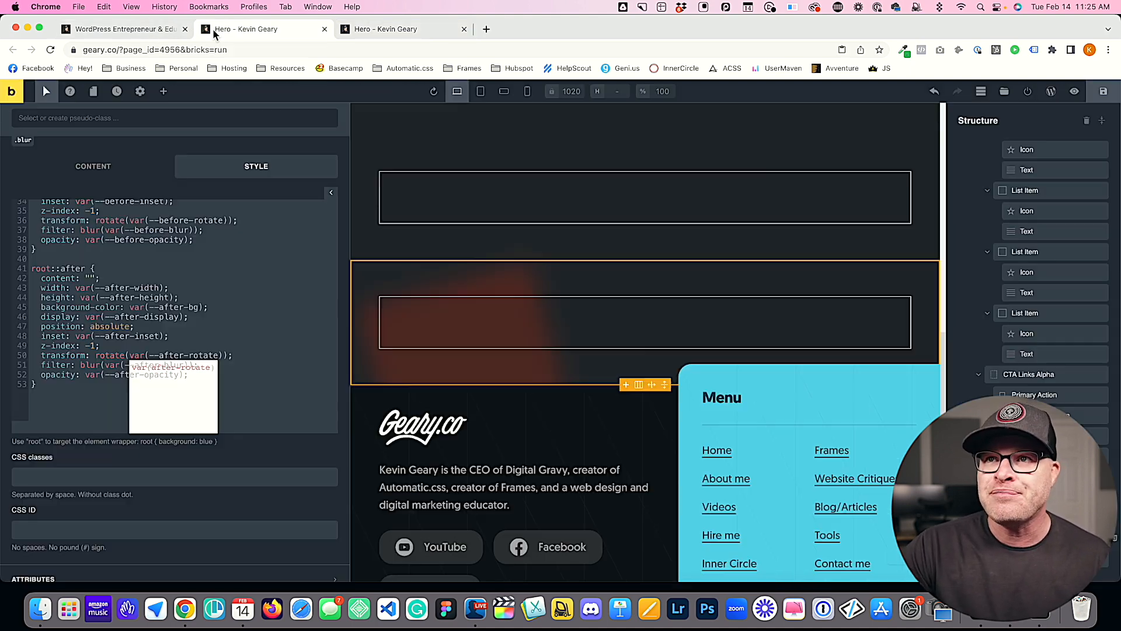
scroll(184, 246, up, 8)
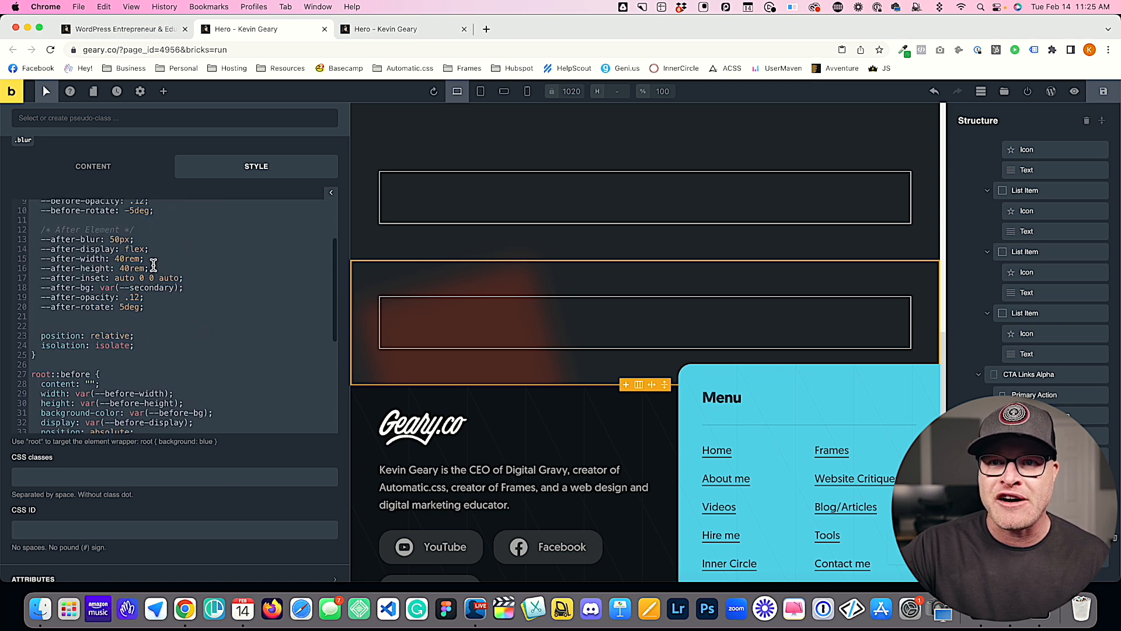
scroll(25, 149, up, 10)
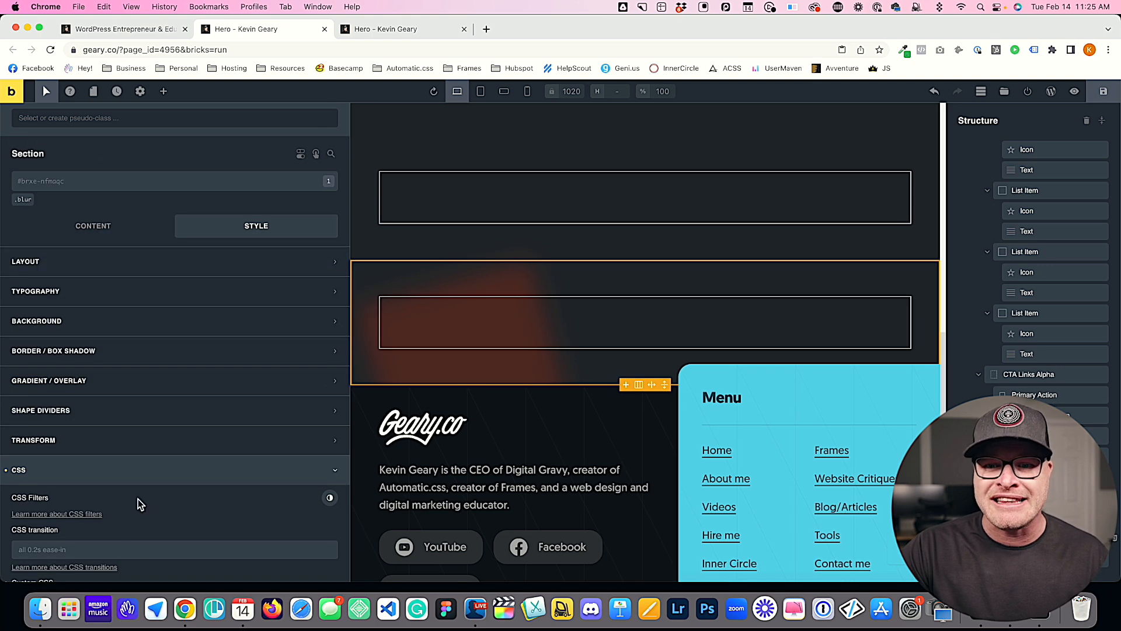
scroll(137, 504, down, 3)
scroll(186, 569, down, 3)
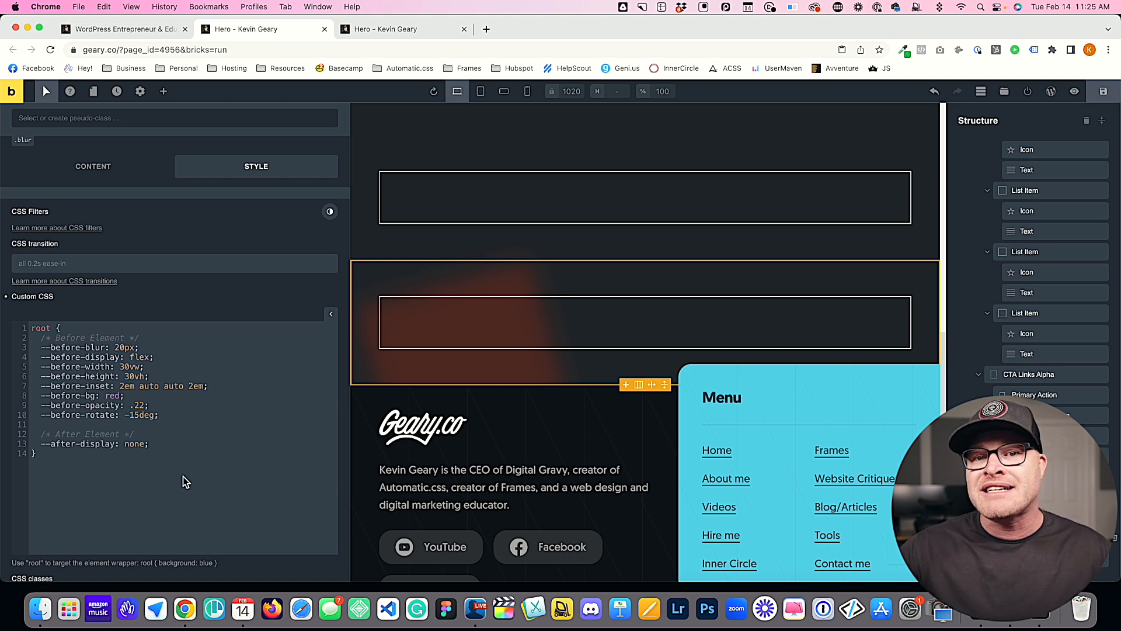
drag(171, 416, 41, 347)
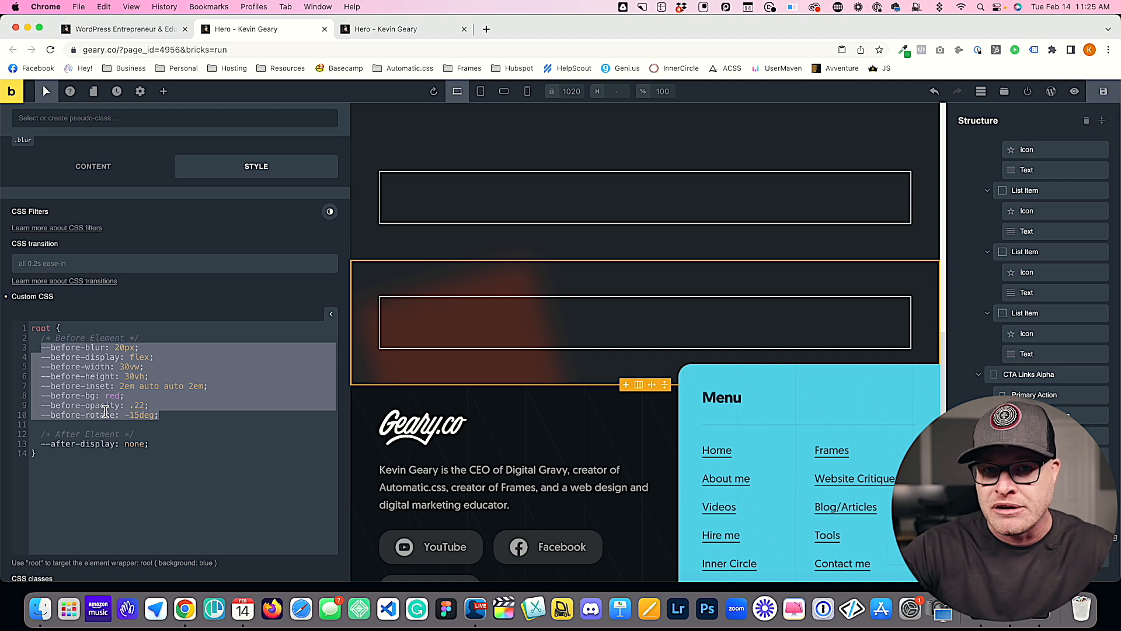
drag(186, 415, 43, 348)
click(66, 347)
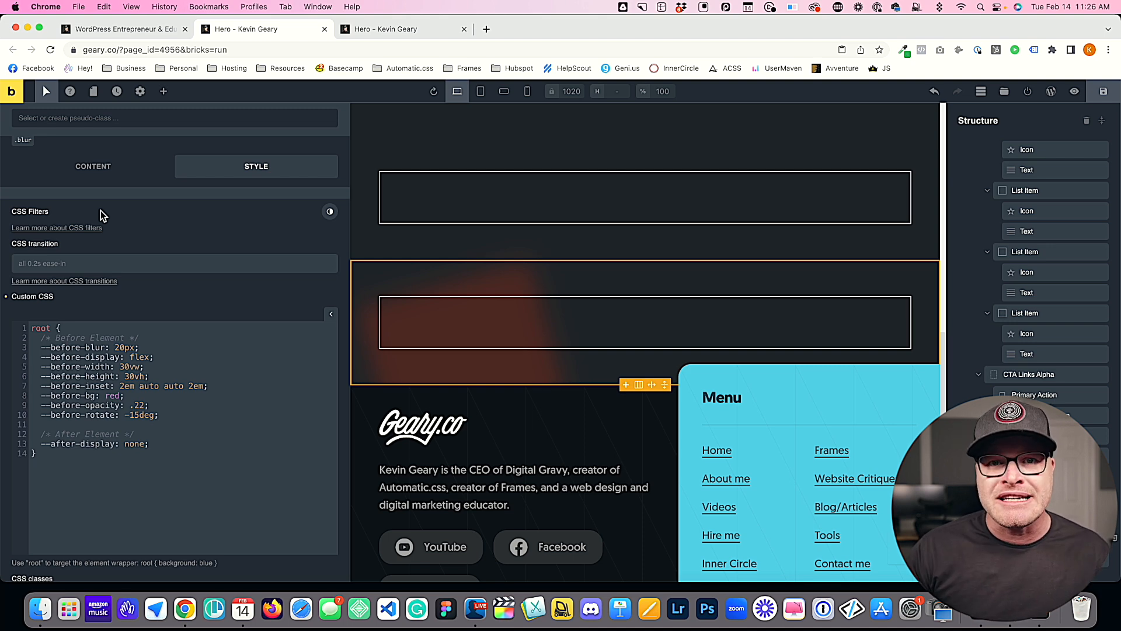
click(177, 415)
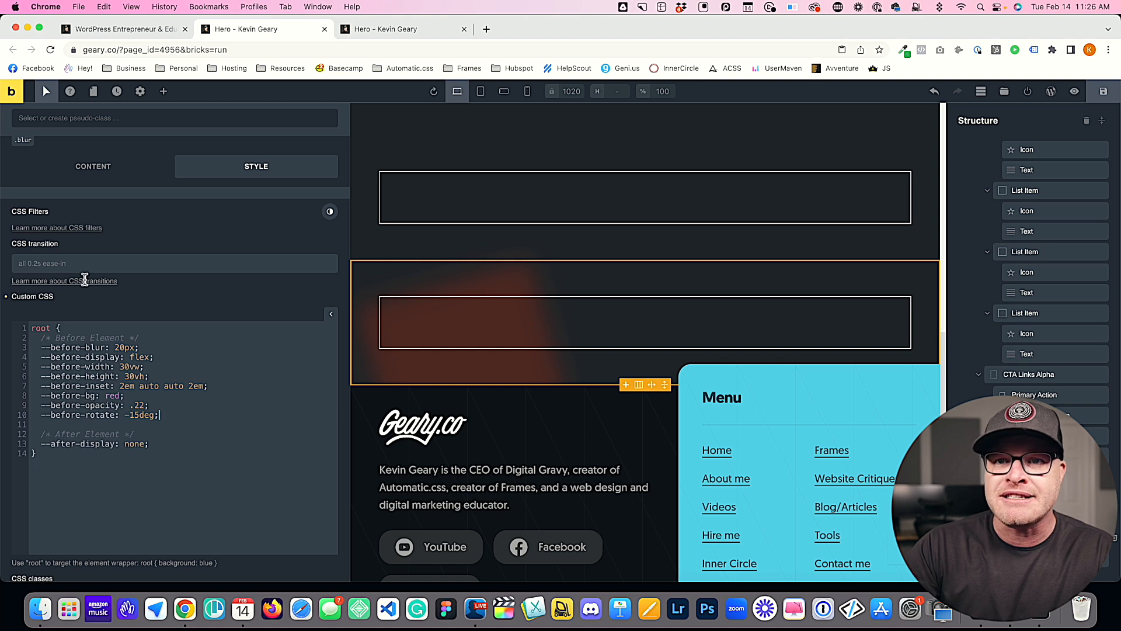
Step: Review the blur class's default before and after variables alongside the page sections that can use them
scroll(87, 268, up, 5)
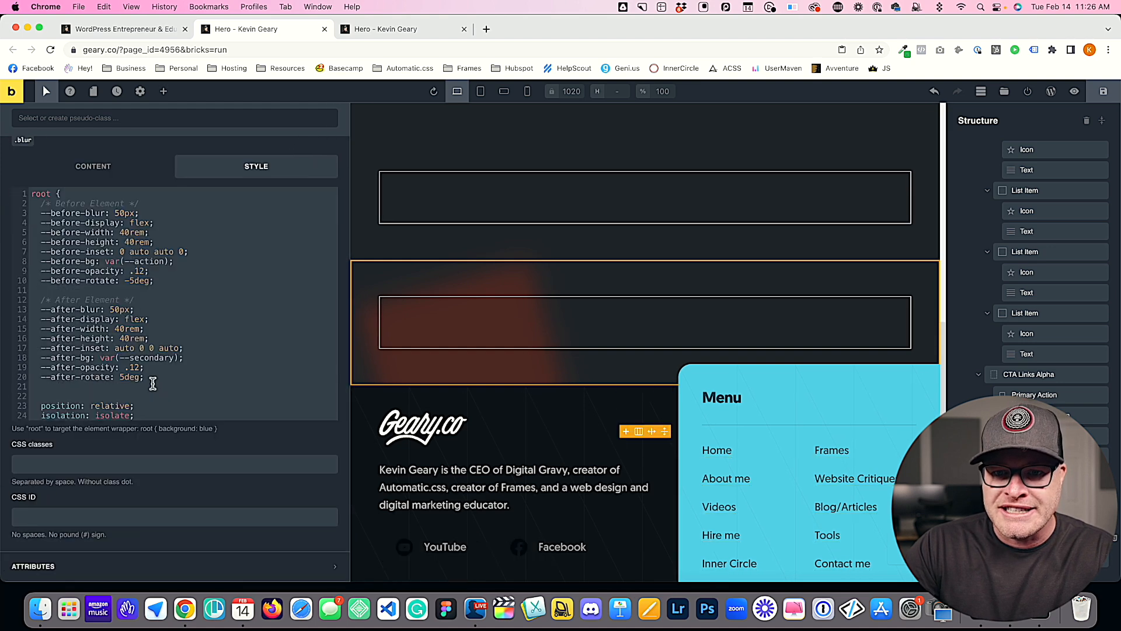
scroll(123, 327, down, 8)
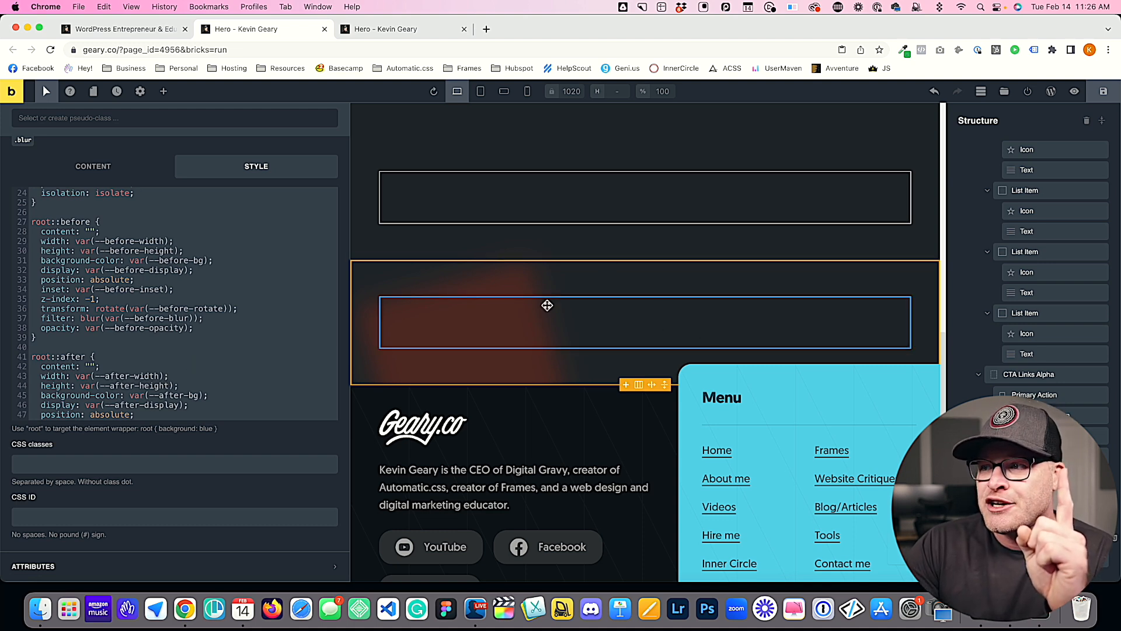
scroll(173, 292, up, 6)
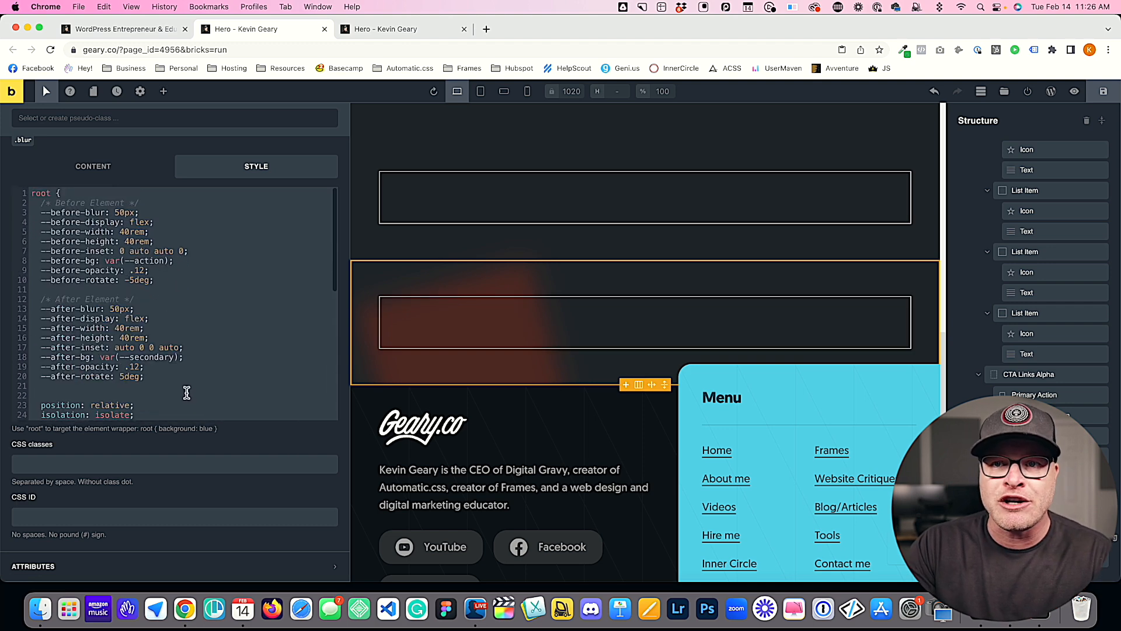
drag(193, 379, 26, 208)
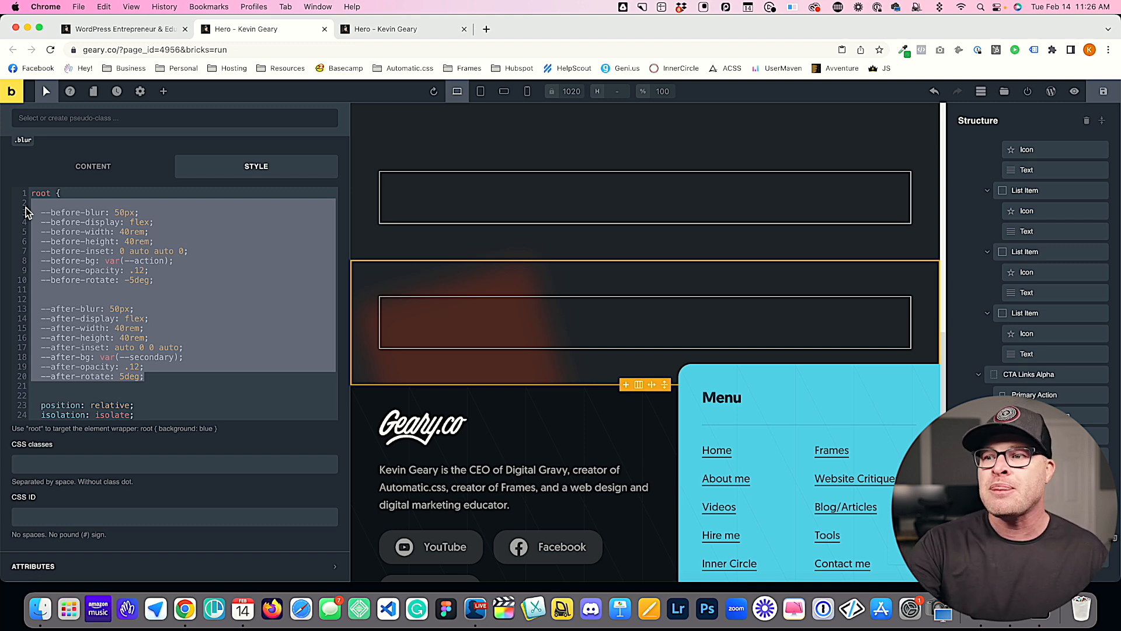
scroll(571, 338, up, 10)
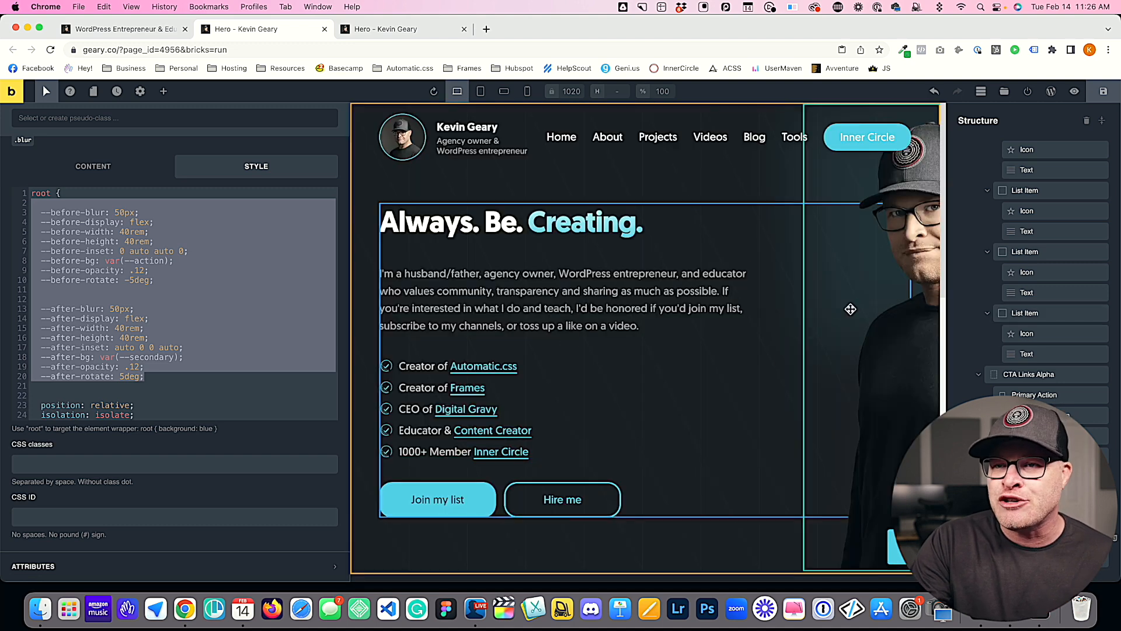
scroll(812, 334, down, 3)
scroll(812, 334, down, 4)
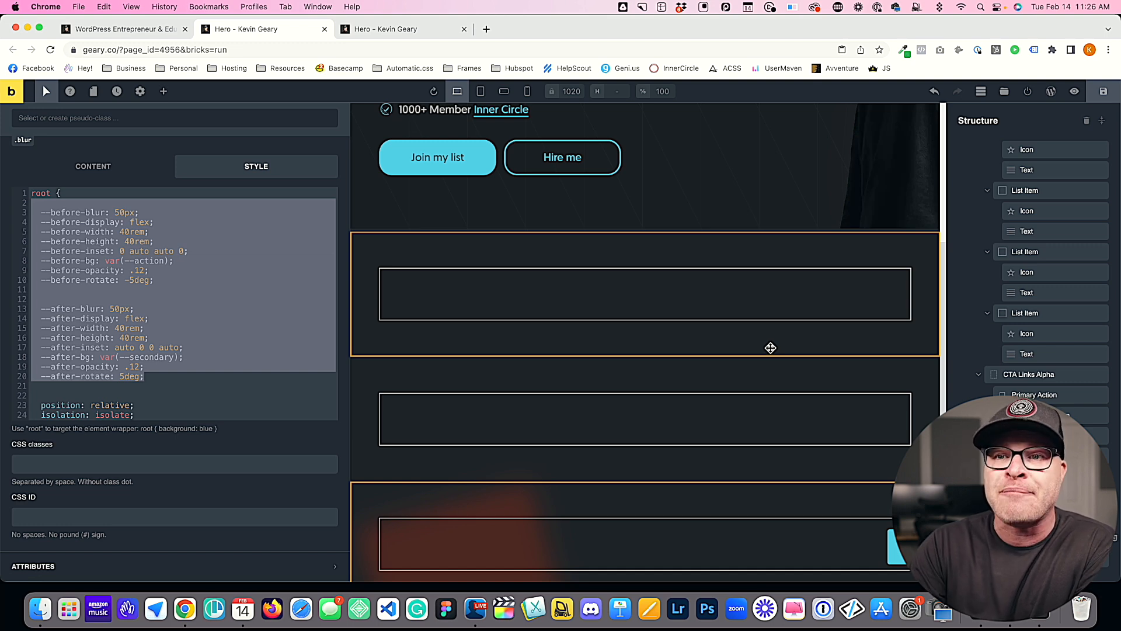
click(151, 316)
drag(180, 282, 61, 215)
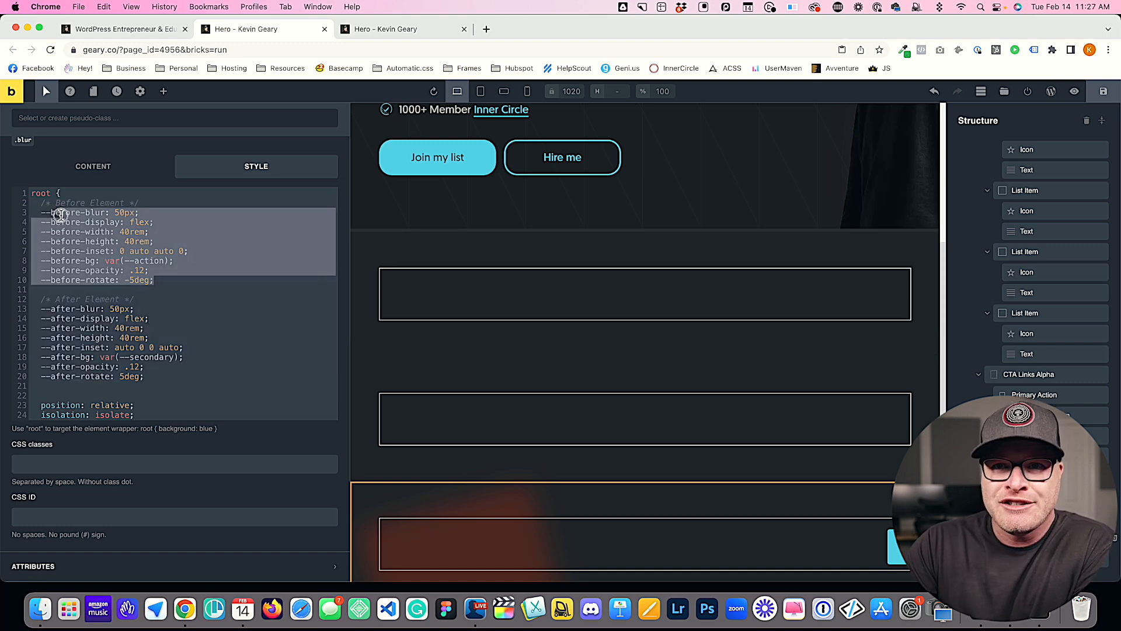
click(164, 281)
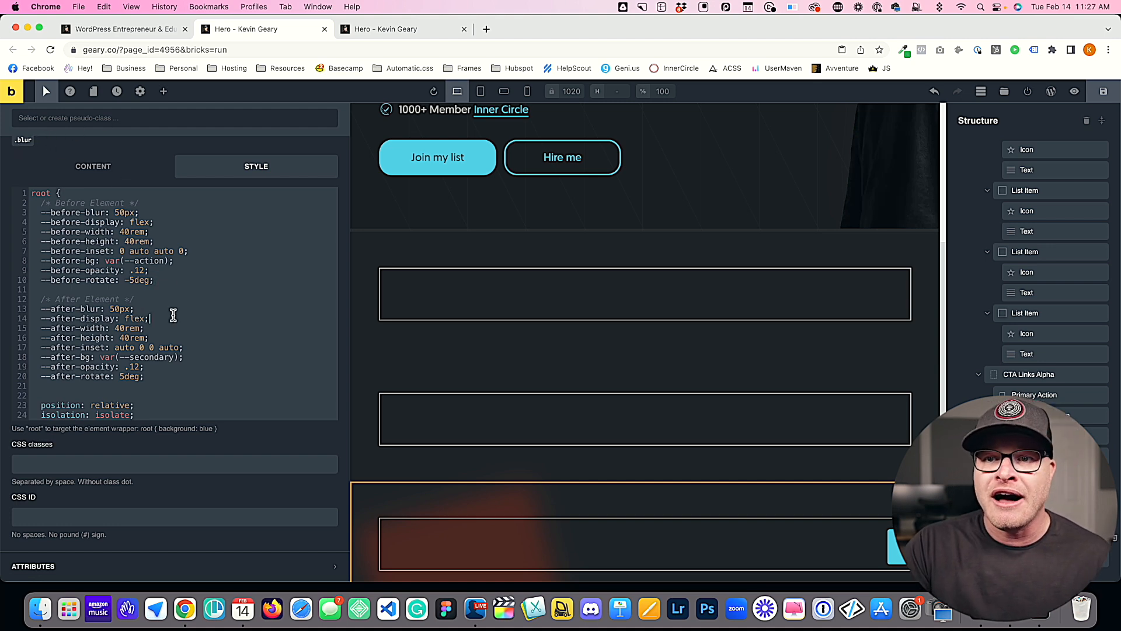
drag(173, 279, 43, 215)
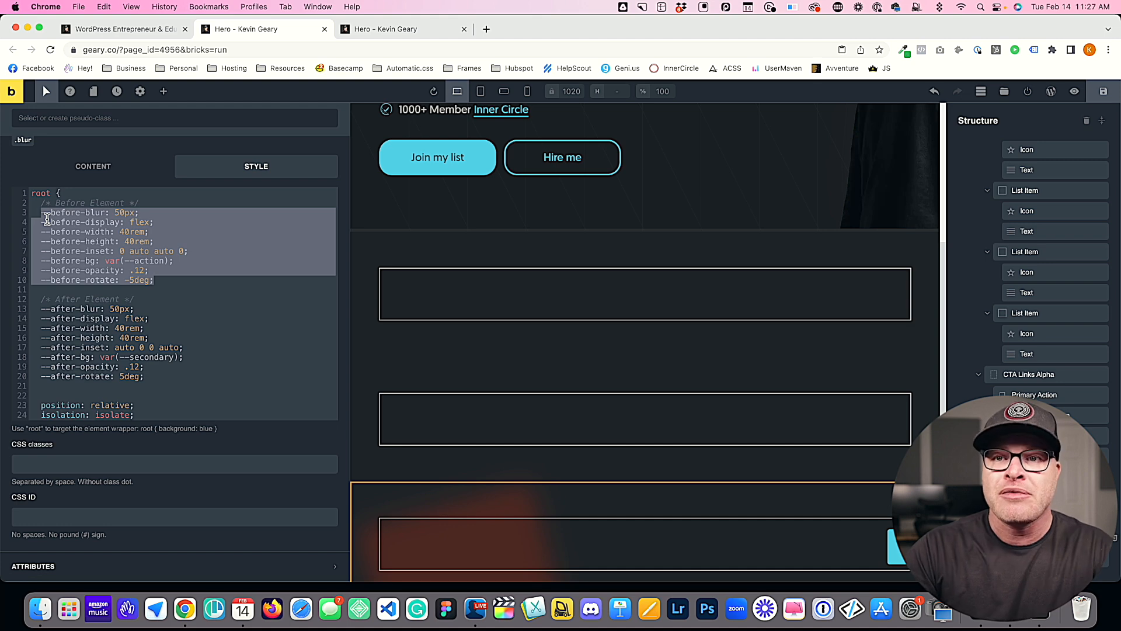
drag(171, 281, 30, 214)
click(125, 299)
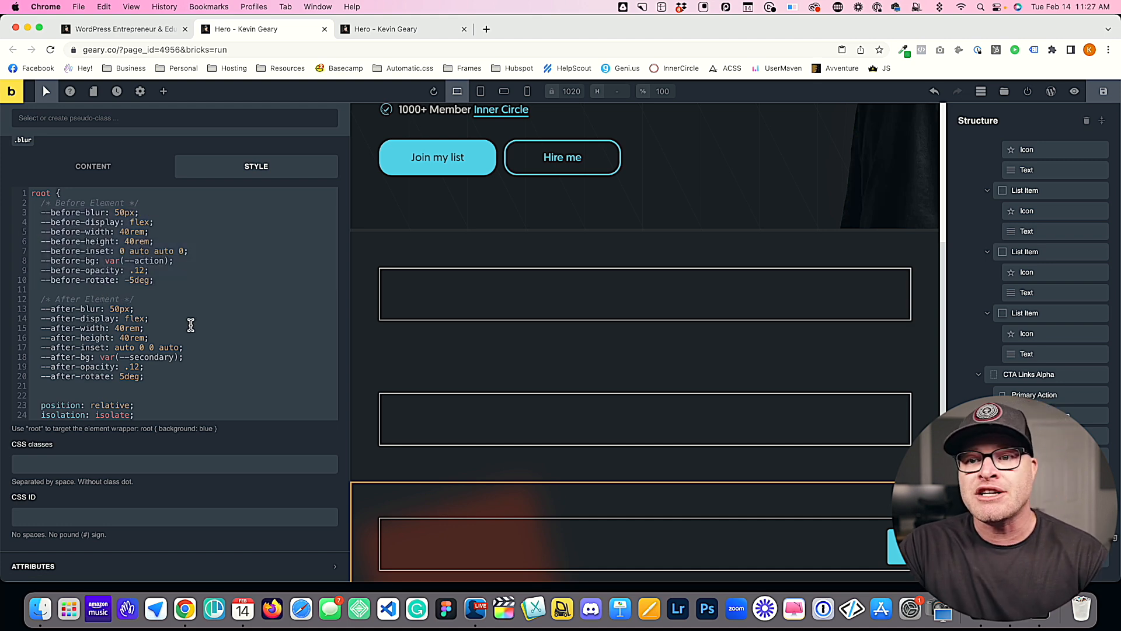